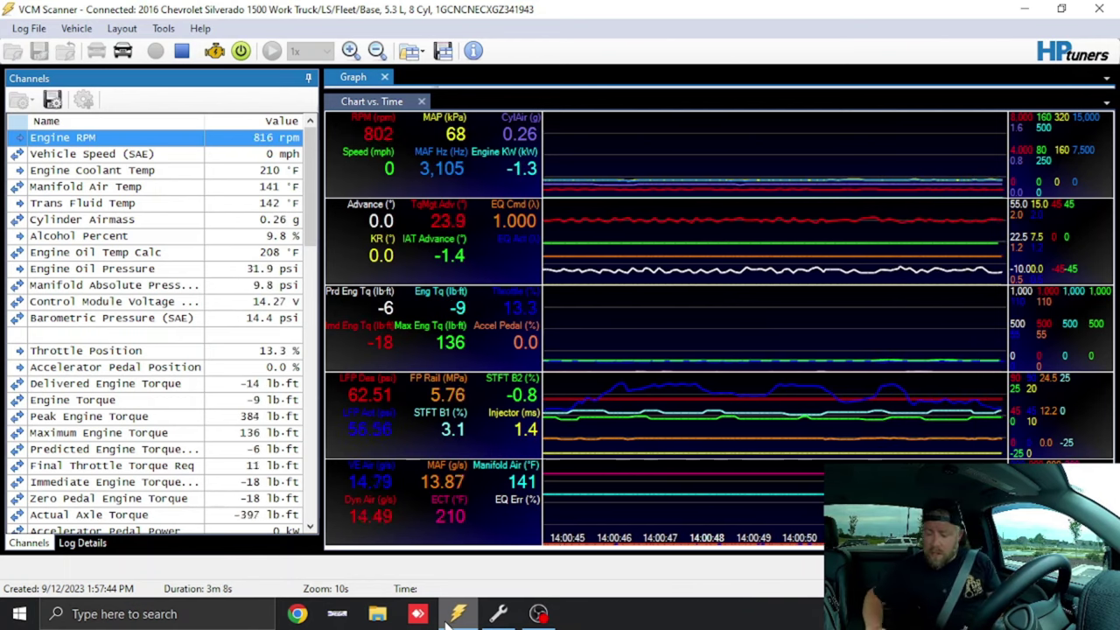
In VCM Editor, run the Gear/Tire Wizard with tire size 31.6 and gear ratio 3.42, scaling speedometer and transmission parameters
{"action": "left_click", "coordinate": [498, 613]}
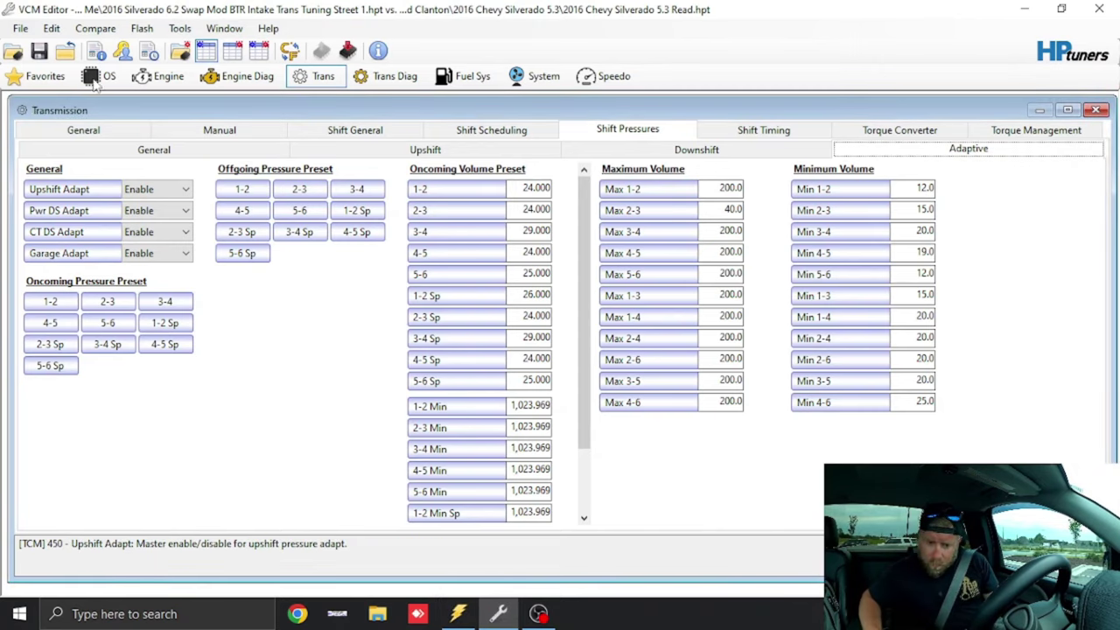
{"action": "left_click", "coordinate": [53, 28]}
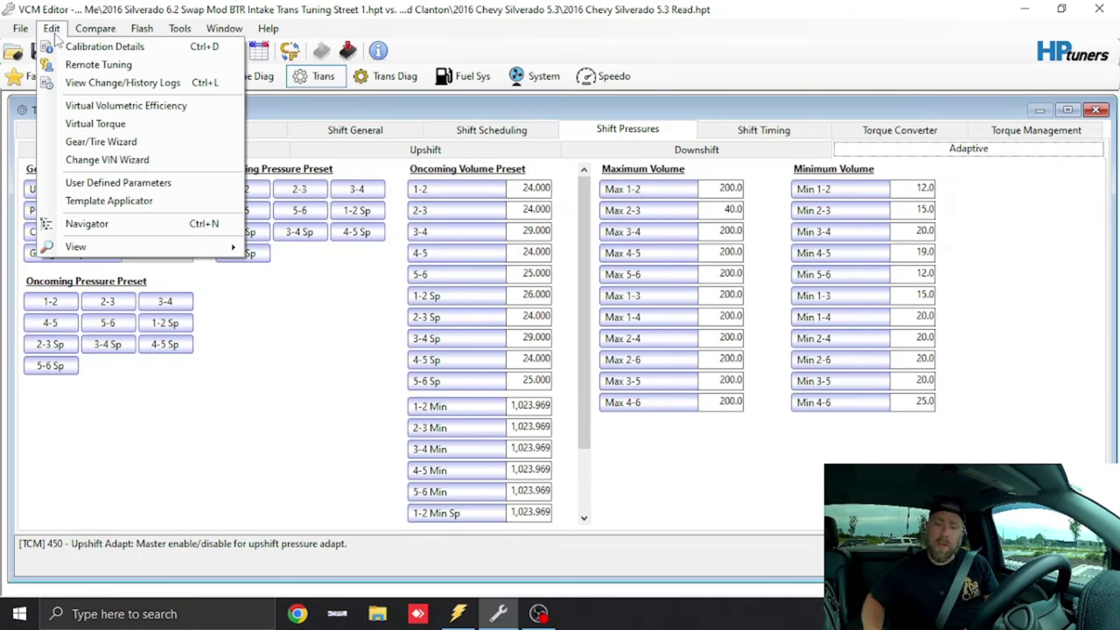
{"action": "left_click", "coordinate": [93, 142]}
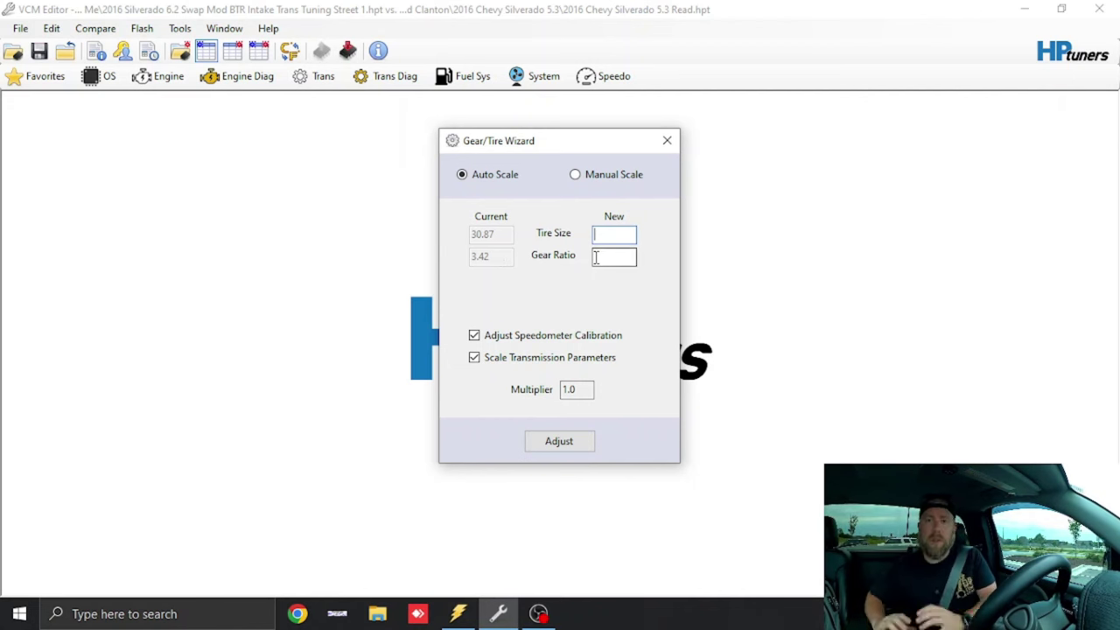
{"action": "type", "text": "31.6"}
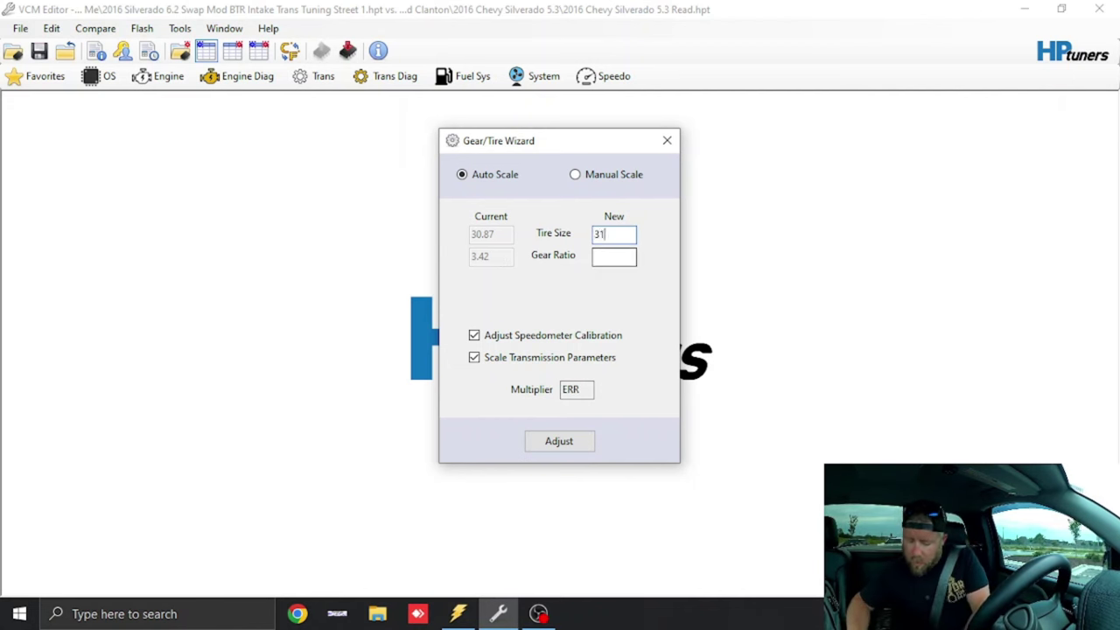
{"action": "left_click", "coordinate": [621, 256]}
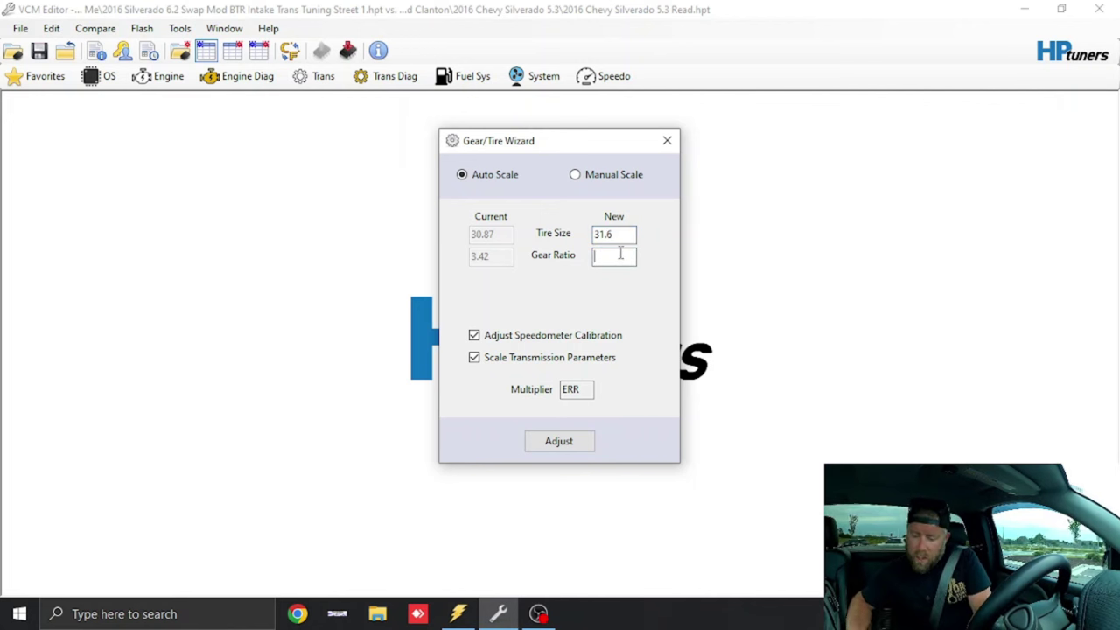
{"action": "type", "text": "3.42"}
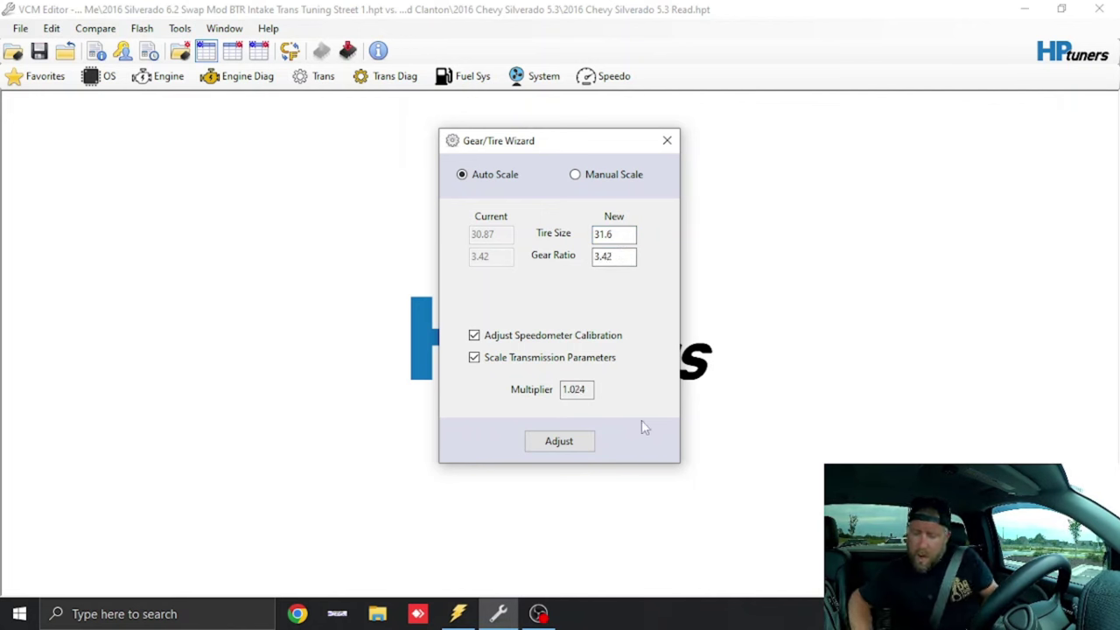
{"action": "left_click", "coordinate": [576, 443]}
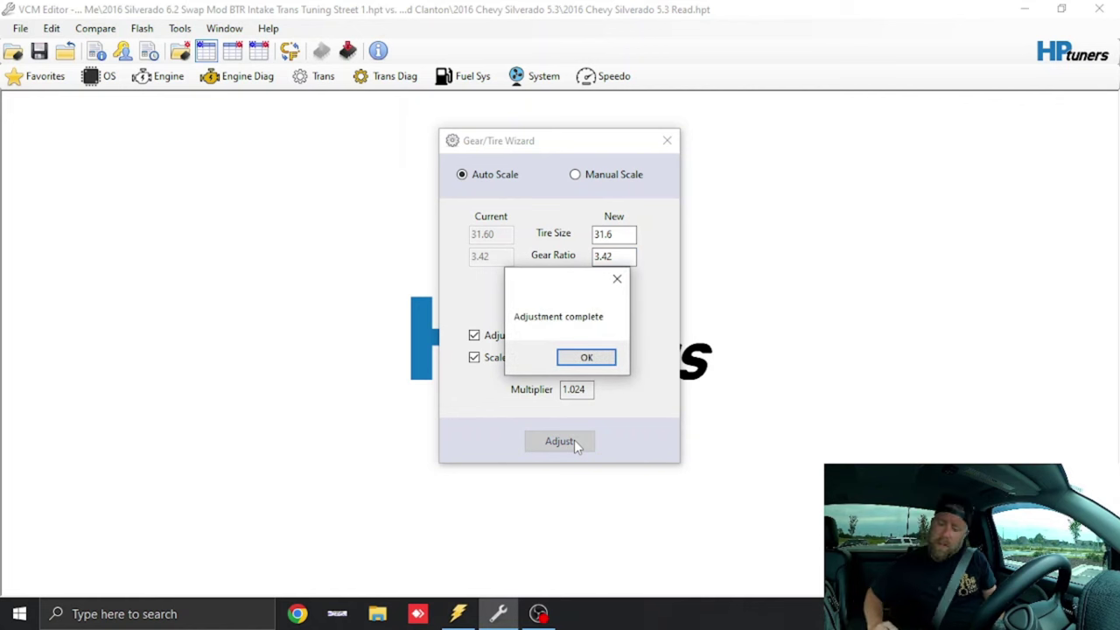
{"action": "left_click", "coordinate": [586, 358]}
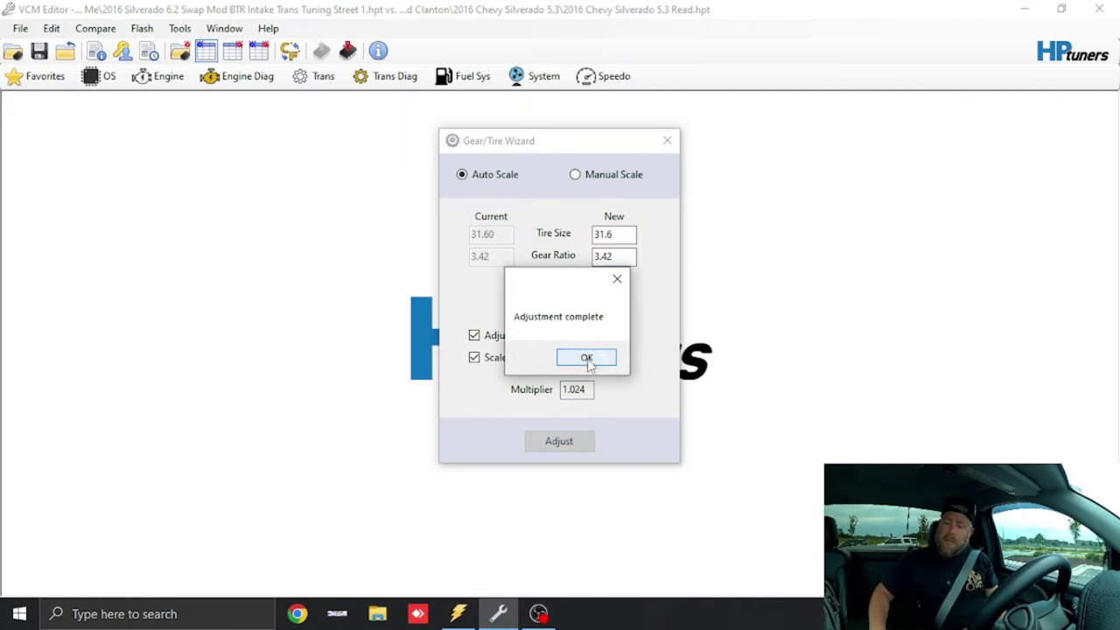
{"action": "left_click", "coordinate": [667, 141]}
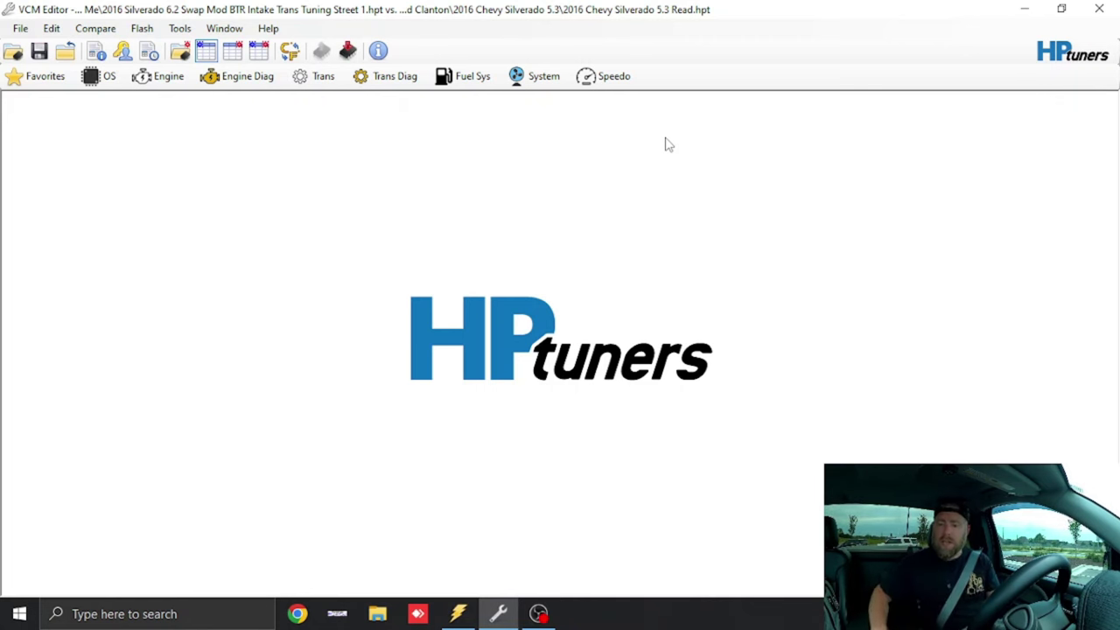
Open the transmission shift scheduling parameters and close the compare file
{"action": "left_click", "coordinate": [314, 78]}
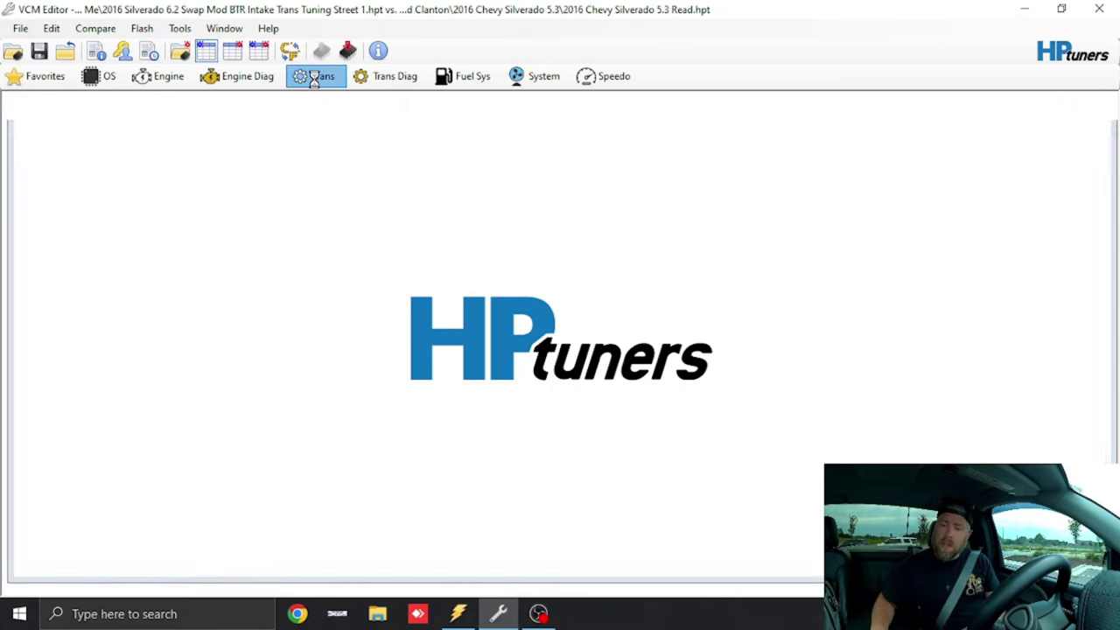
{"action": "left_click", "coordinate": [485, 132]}
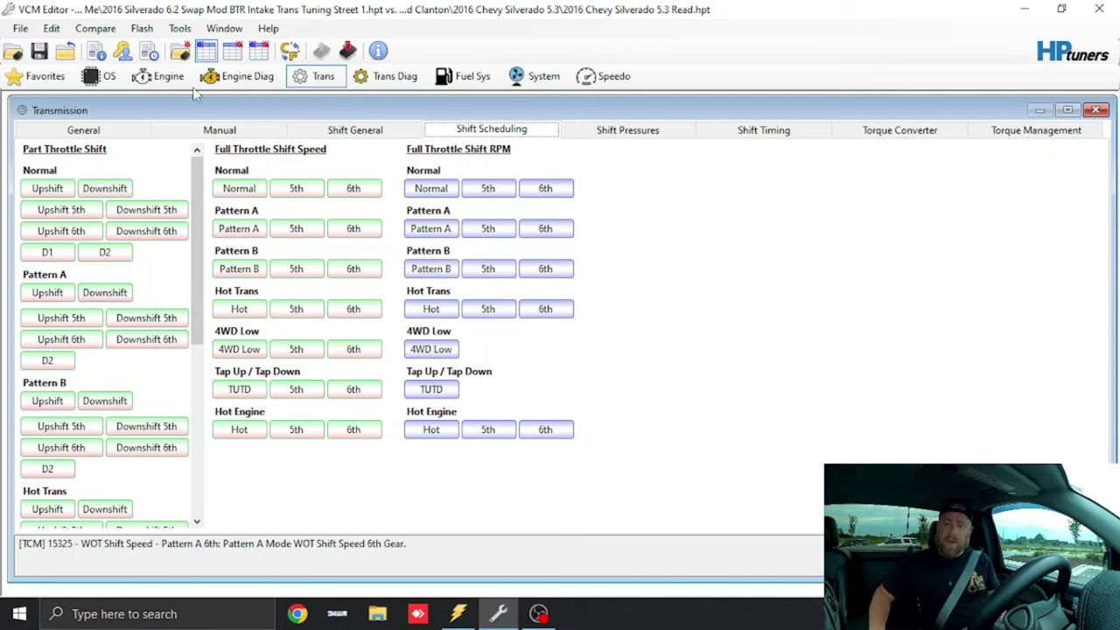
{"action": "left_click", "coordinate": [98, 31]}
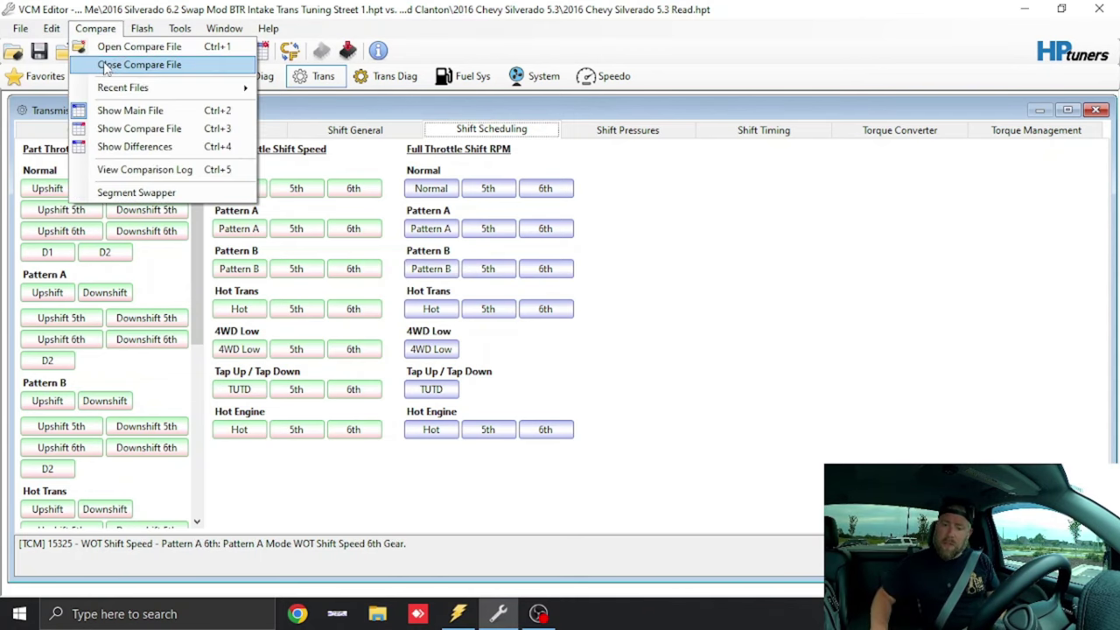
{"action": "left_click", "coordinate": [105, 64]}
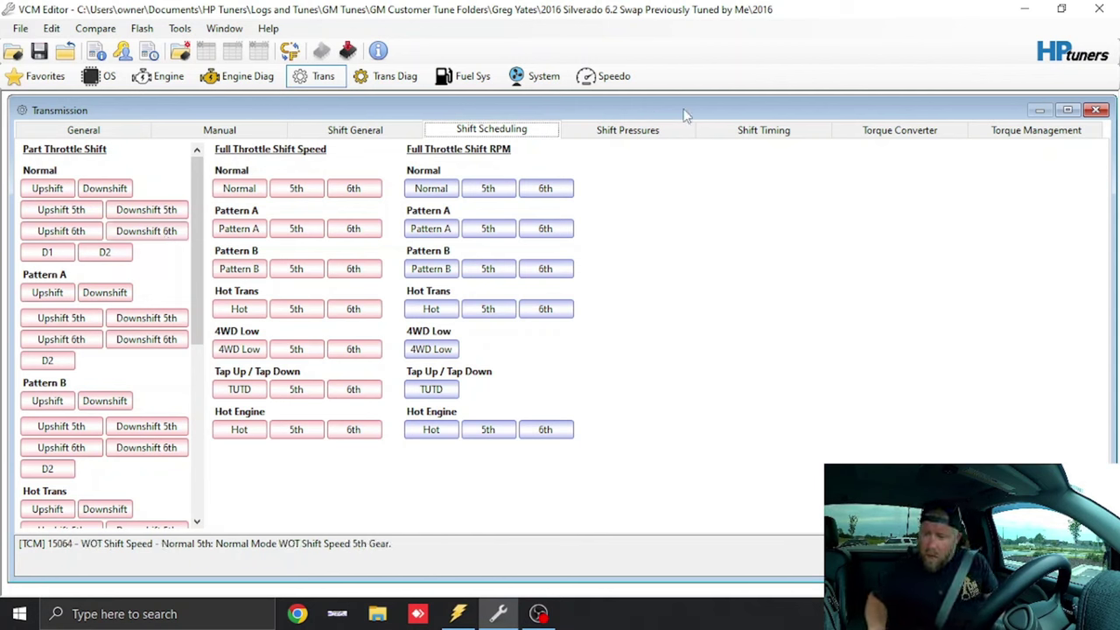
In the torque converter settings, set the whole 1st gear AC-off TCC desired slip table to 0 rpm
{"action": "left_click", "coordinate": [888, 133]}
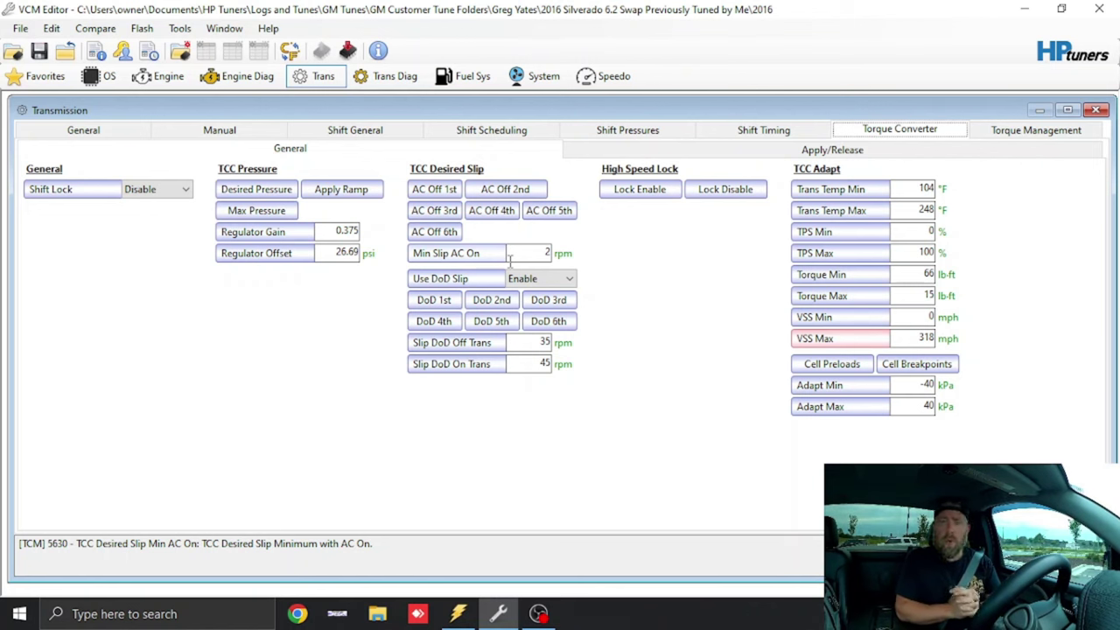
{"action": "left_click", "coordinate": [434, 189]}
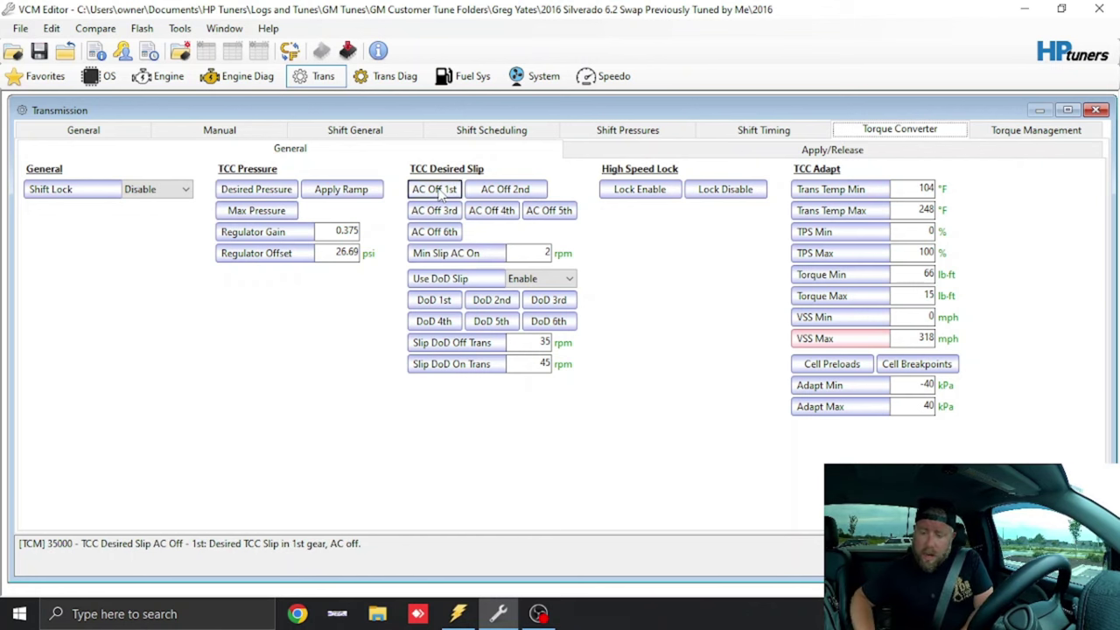
{"action": "left_click", "coordinate": [190, 327]}
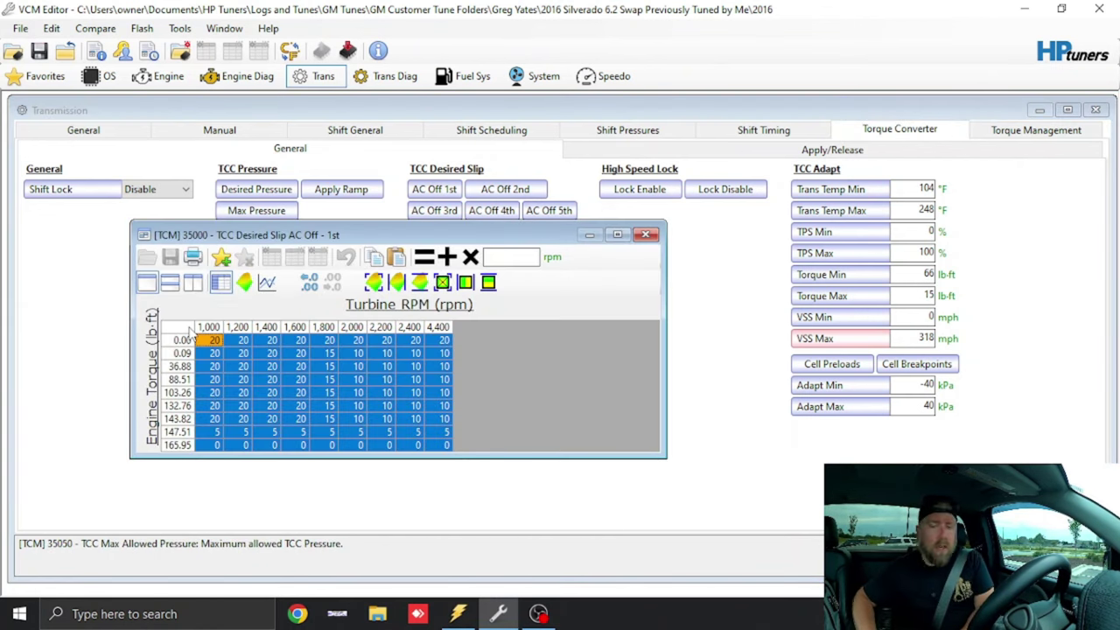
{"action": "type", "text": "0"}
{"action": "key", "text": "Return"}
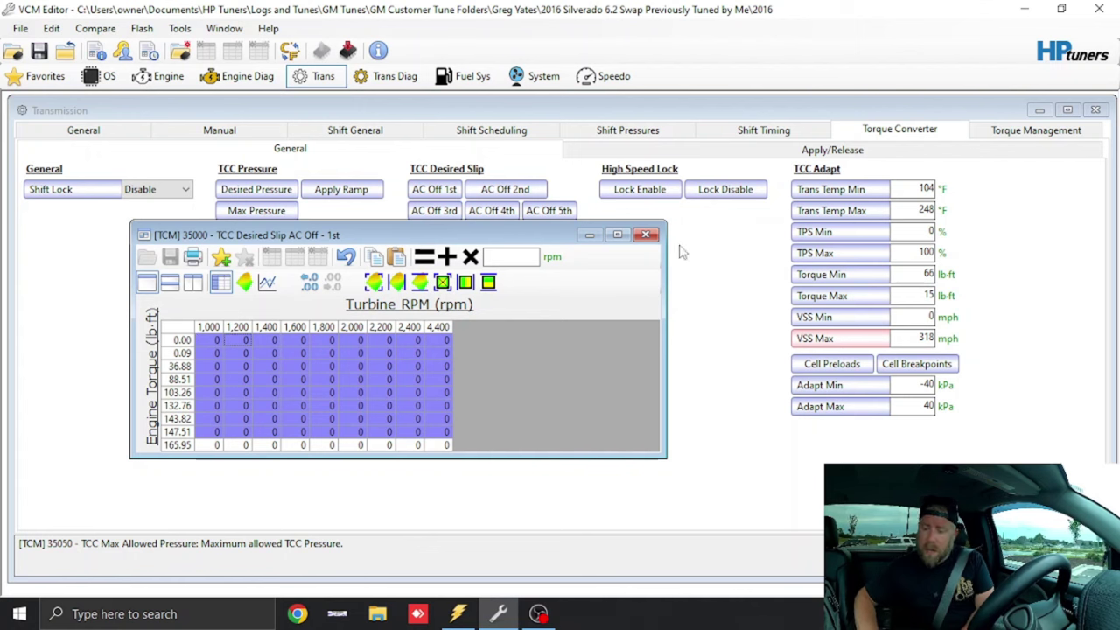
{"action": "left_click", "coordinate": [645, 235]}
Set the AC-off TCC desired slip tables for 2nd through 6th gear to 0 rpm throughout
{"action": "left_click", "coordinate": [505, 189]}
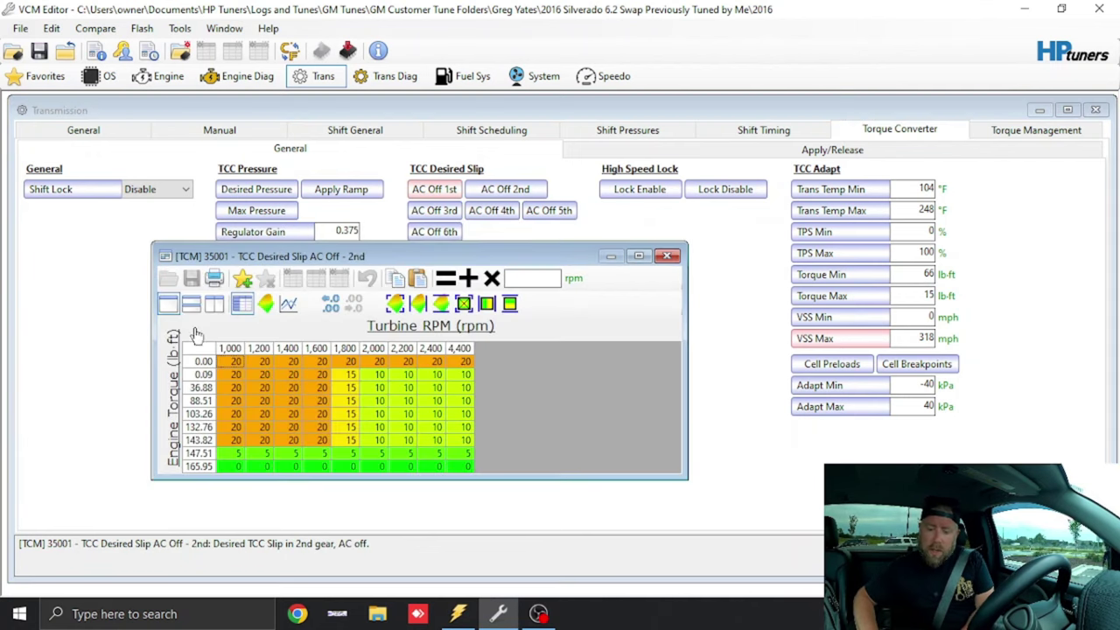
{"action": "left_click", "coordinate": [196, 350]}
{"action": "type", "text": "0"}
{"action": "key", "text": "Return"}
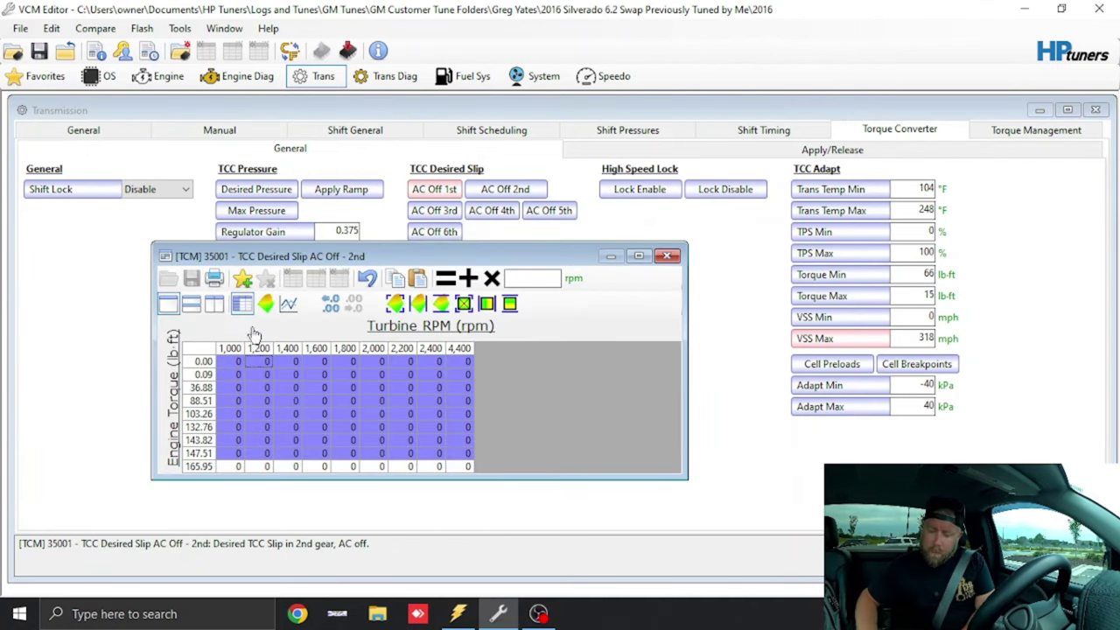
{"action": "left_click", "coordinate": [667, 255]}
{"action": "left_click", "coordinate": [491, 210]}
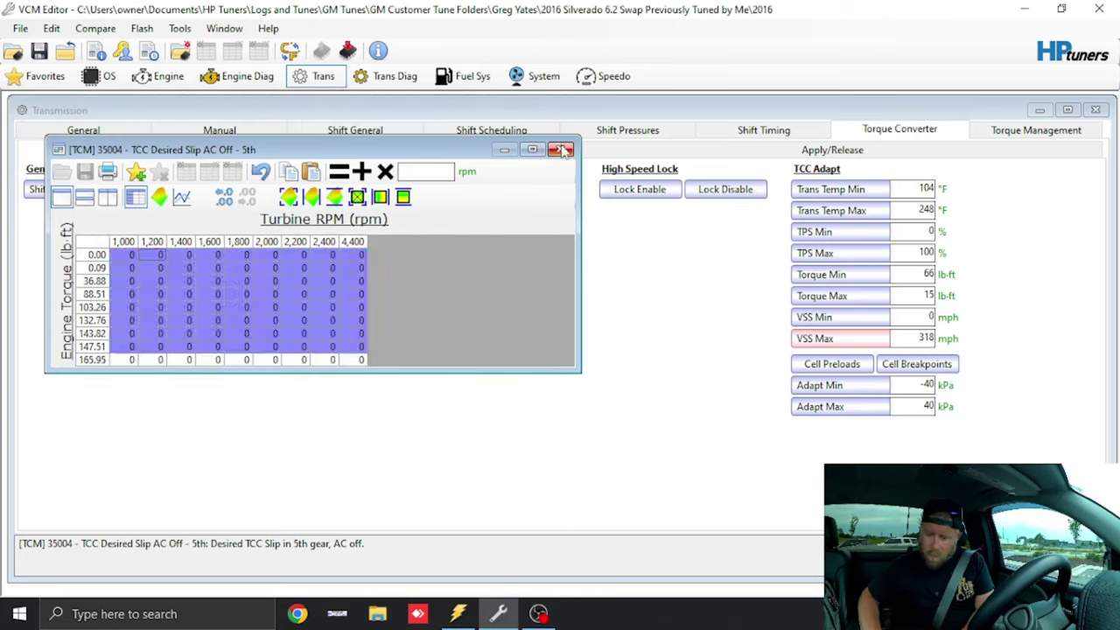
{"action": "left_click", "coordinate": [665, 227]}
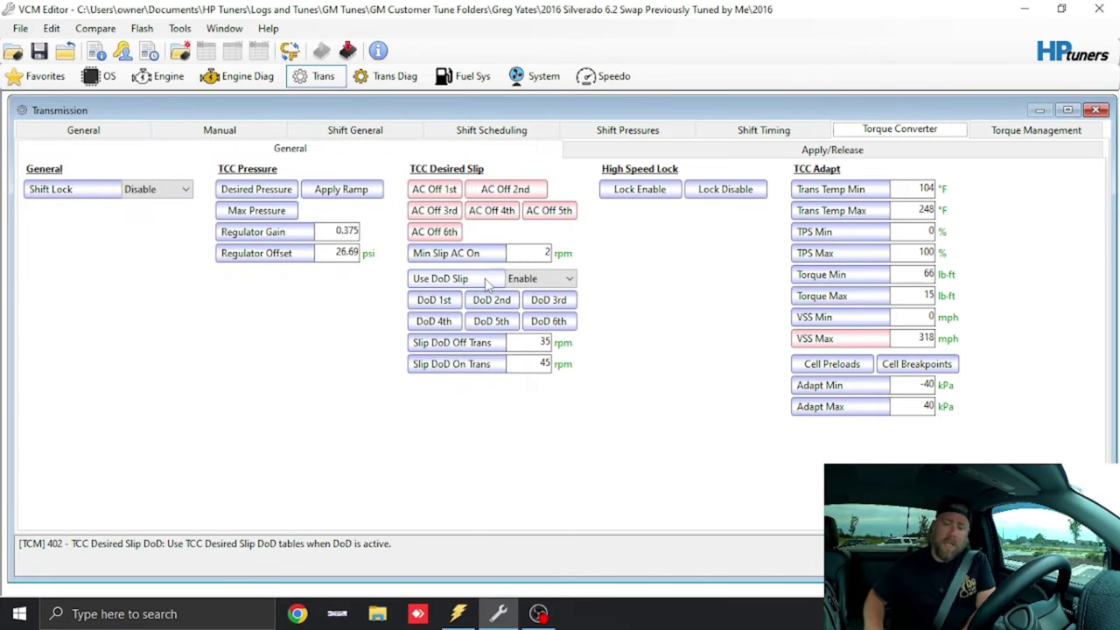
Set the TCC minimum slip with AC on to 0 rpm and disable Use DoD Slip
{"action": "left_click", "coordinate": [487, 256]}
{"action": "type", "text": "0"}
{"action": "key", "text": "Return"}
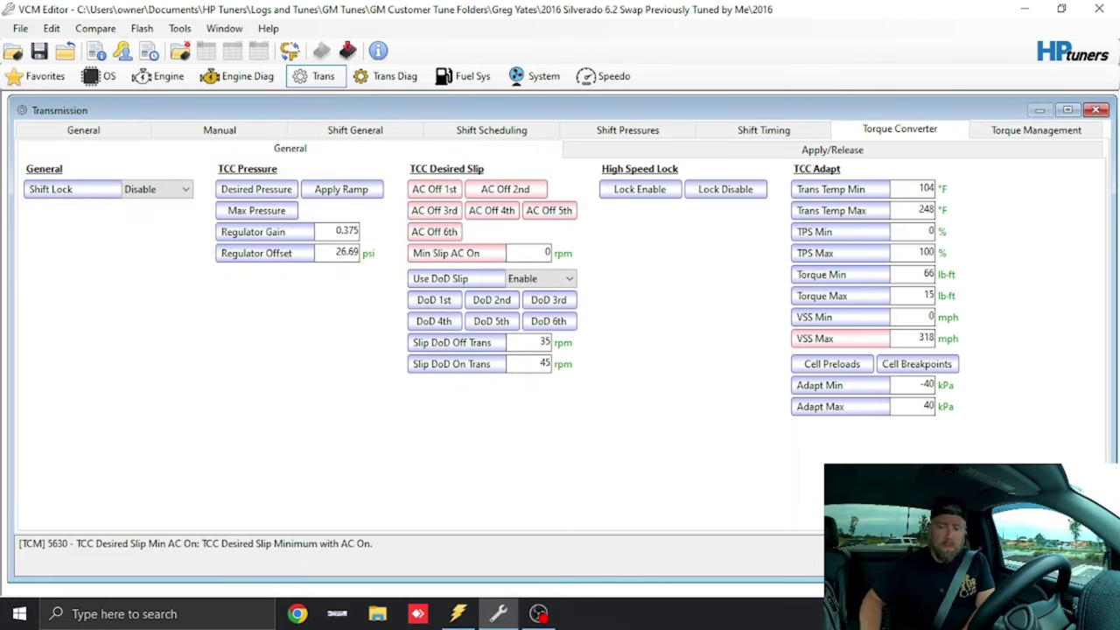
{"action": "left_click", "coordinate": [525, 281]}
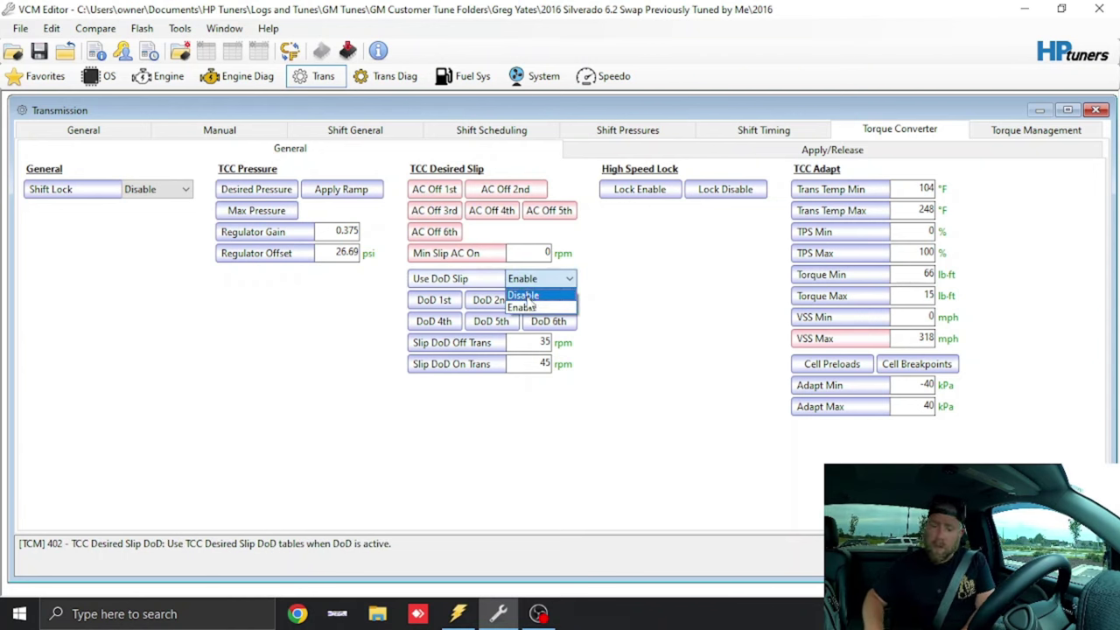
{"action": "left_click", "coordinate": [525, 296]}
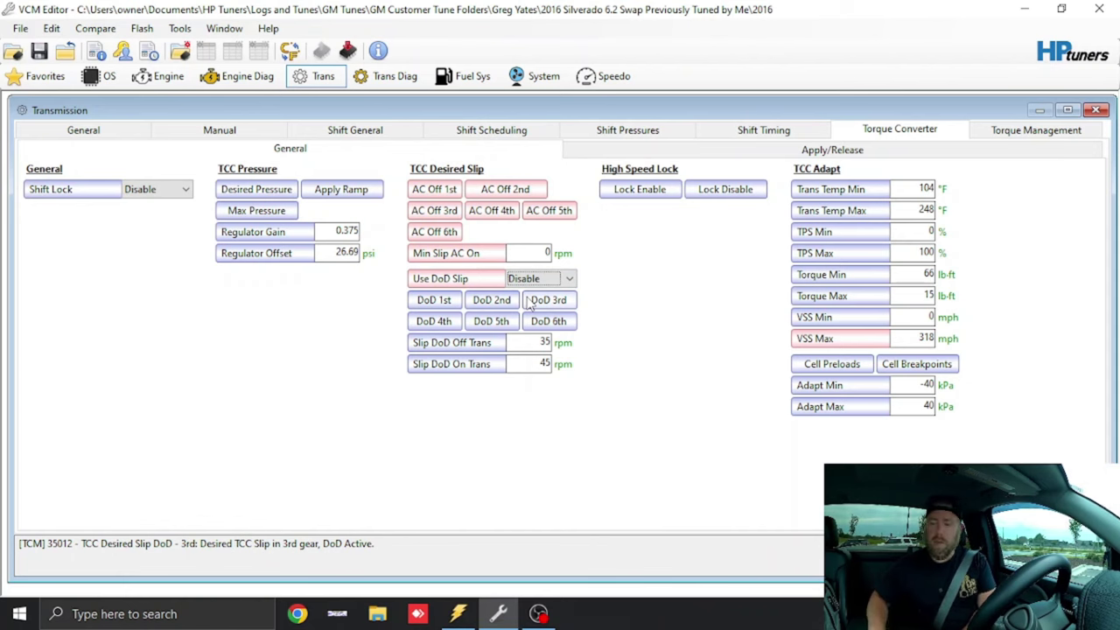
Set all cells of the 1st gear DoD TCC desired slip table to 0 rpm
{"action": "left_click", "coordinate": [434, 299]}
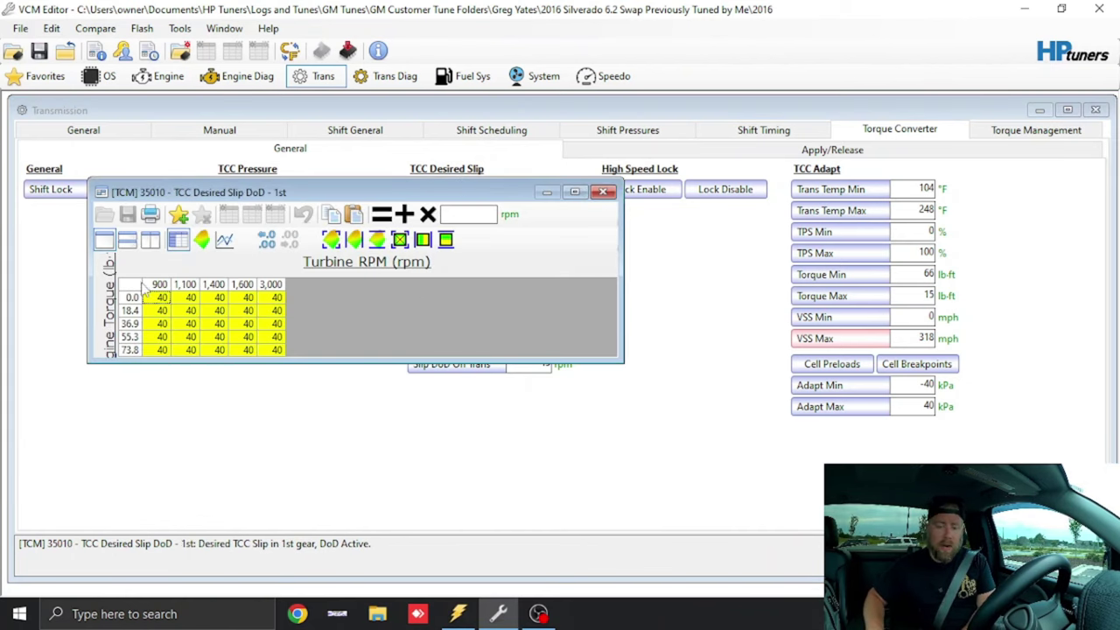
{"action": "left_click", "coordinate": [143, 290]}
{"action": "type", "text": "0"}
{"action": "key", "text": "Return"}
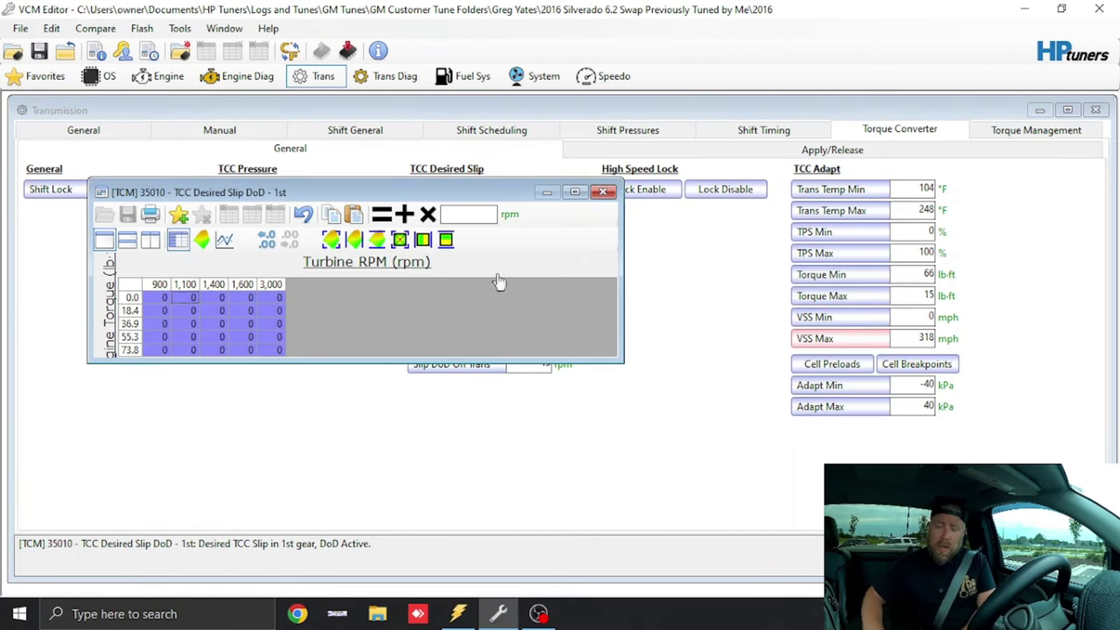
{"action": "left_click", "coordinate": [603, 191]}
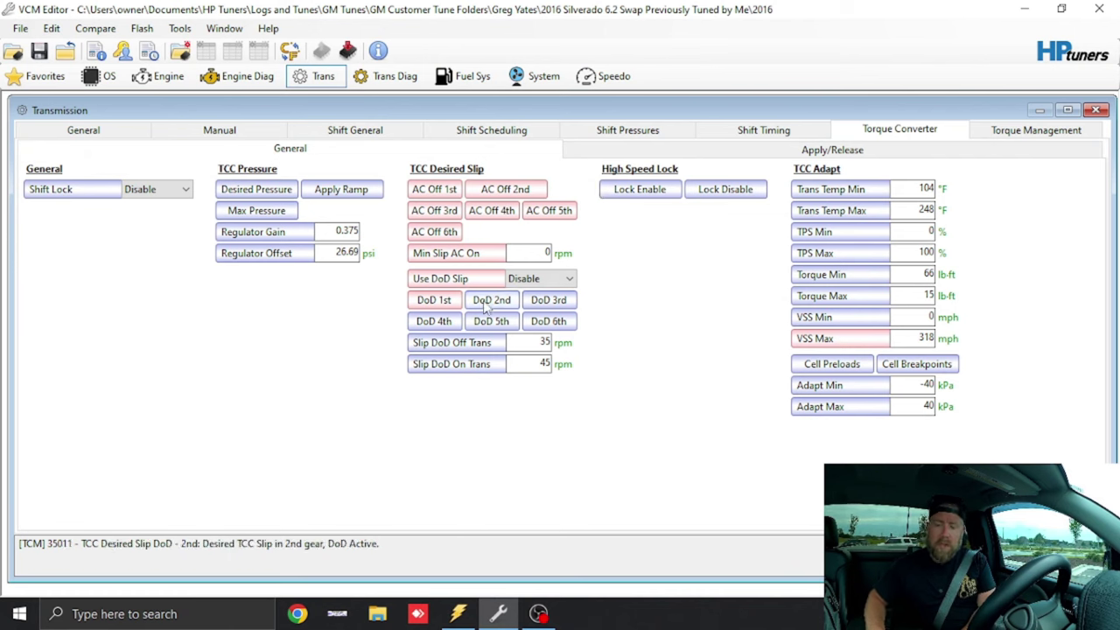
Set all cells of the 2nd gear DoD TCC desired slip table to 0 rpm
{"action": "left_click", "coordinate": [484, 302]}
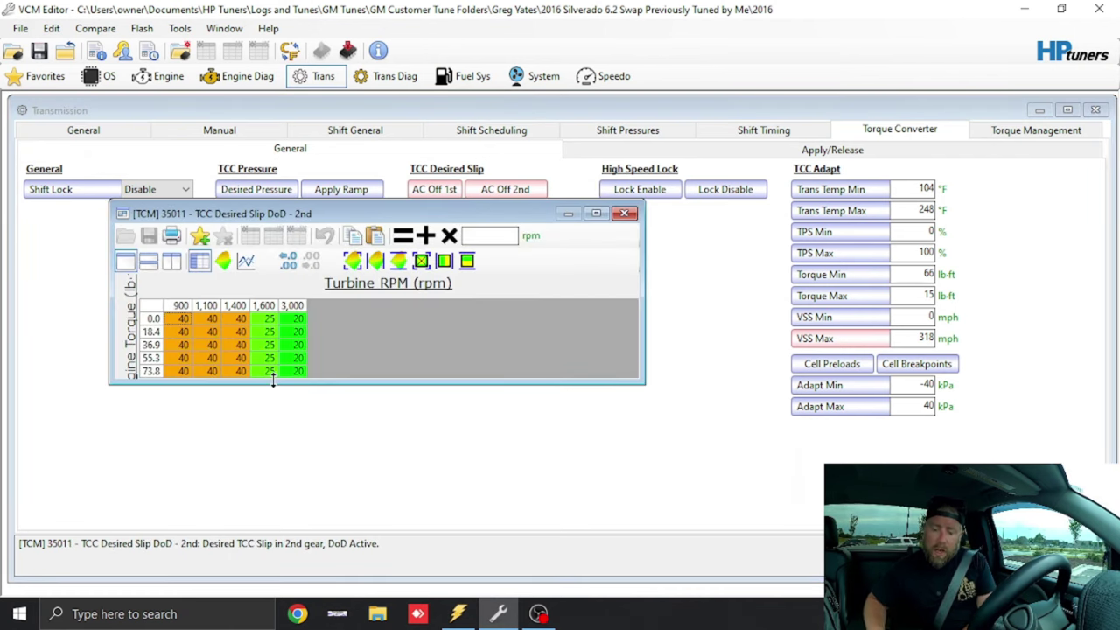
{"action": "left_click", "coordinate": [625, 213]}
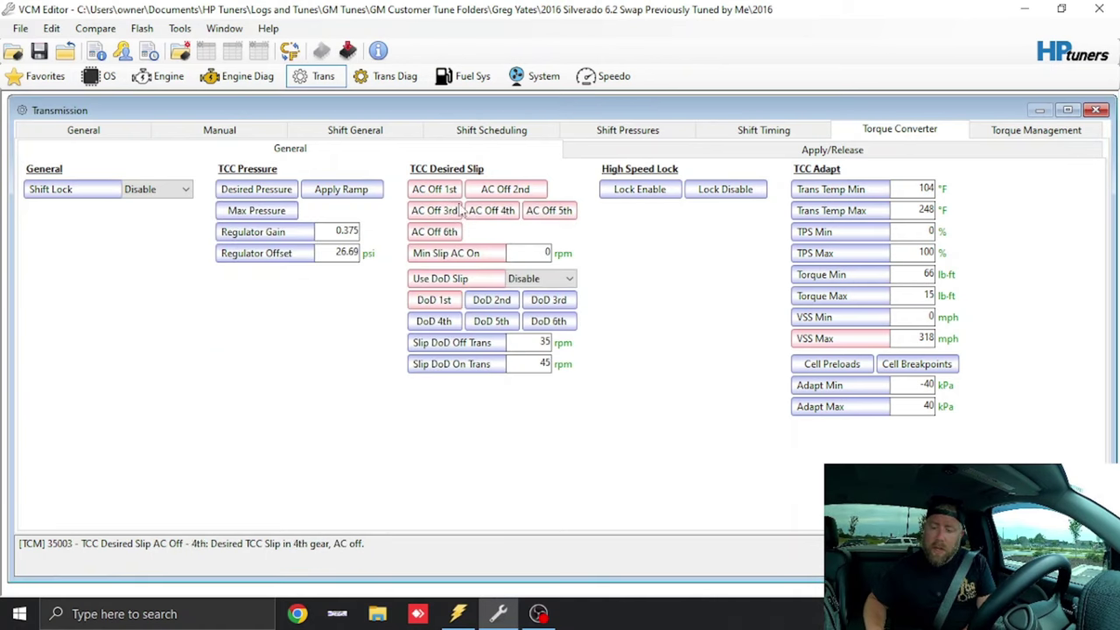
{"action": "left_click", "coordinate": [492, 299]}
{"action": "left_click", "coordinate": [153, 306]}
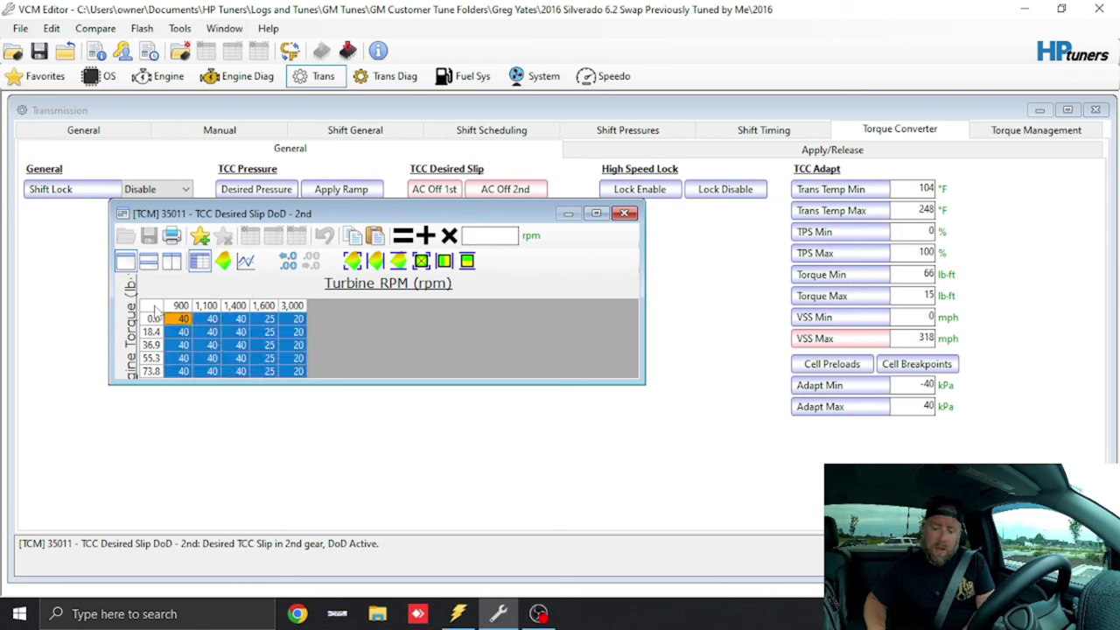
{"action": "type", "text": "0"}
{"action": "key", "text": "Return"}
{"action": "left_click", "coordinate": [624, 213]}
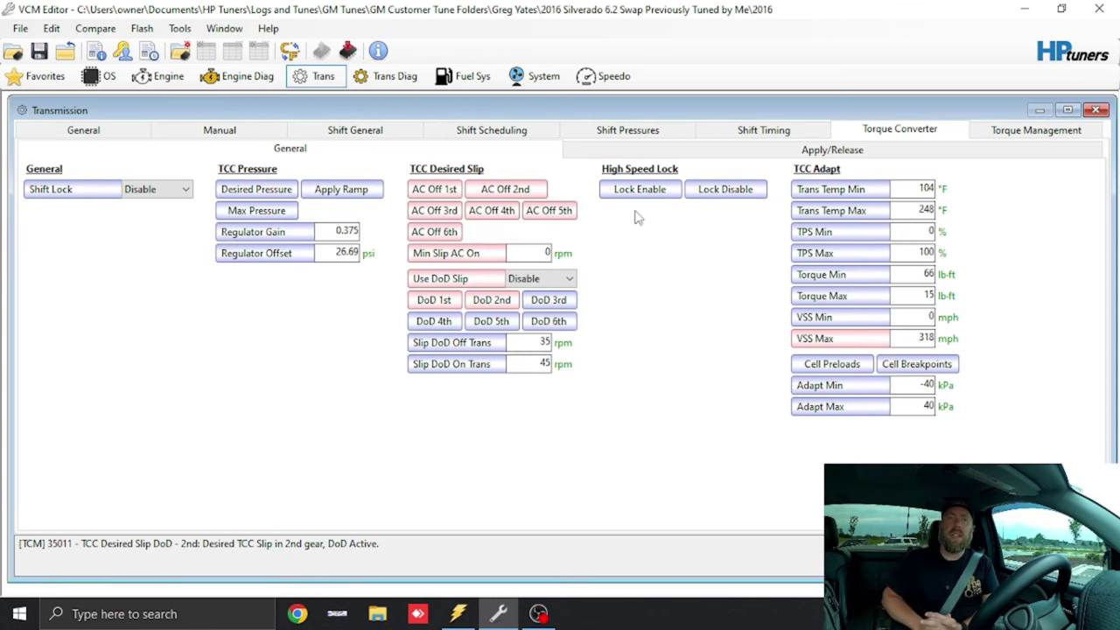
Set the 3rd and 4th gear DoD TCC desired slip tables to 0 rpm throughout
{"action": "left_click", "coordinate": [548, 300]}
{"action": "left_click", "coordinate": [179, 338]}
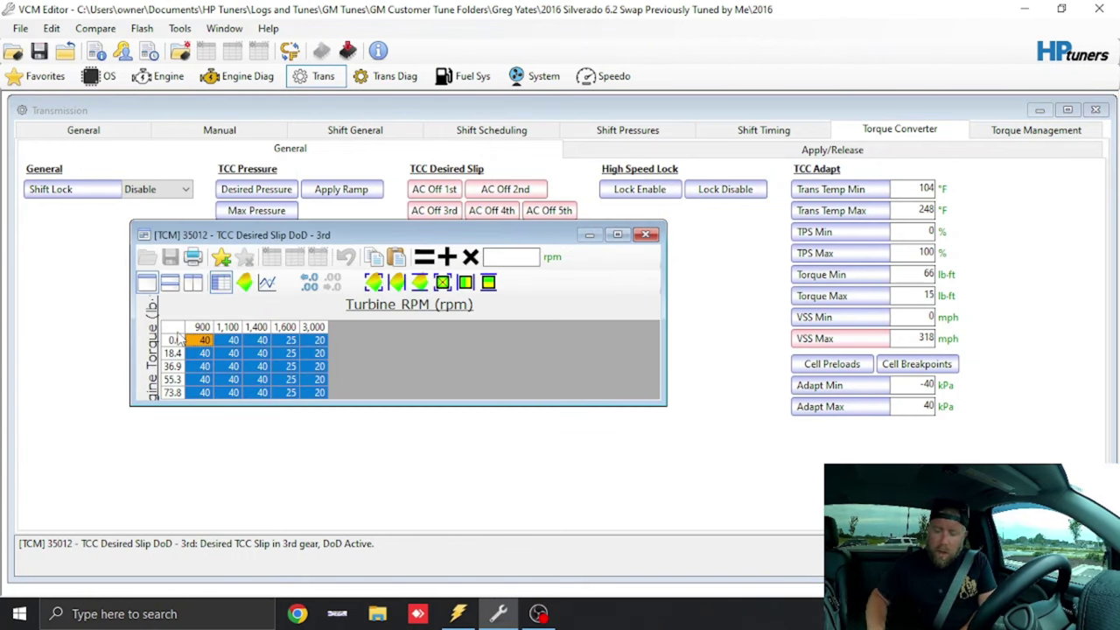
{"action": "left_click", "coordinate": [645, 235]}
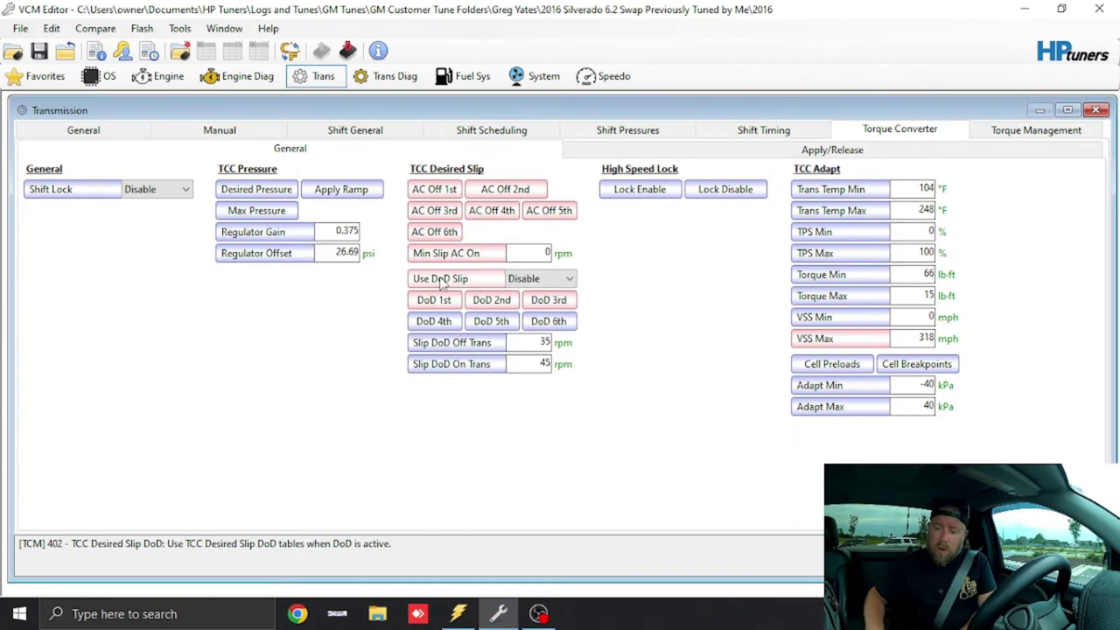
{"action": "left_click", "coordinate": [424, 324]}
{"action": "left_click", "coordinate": [76, 225]}
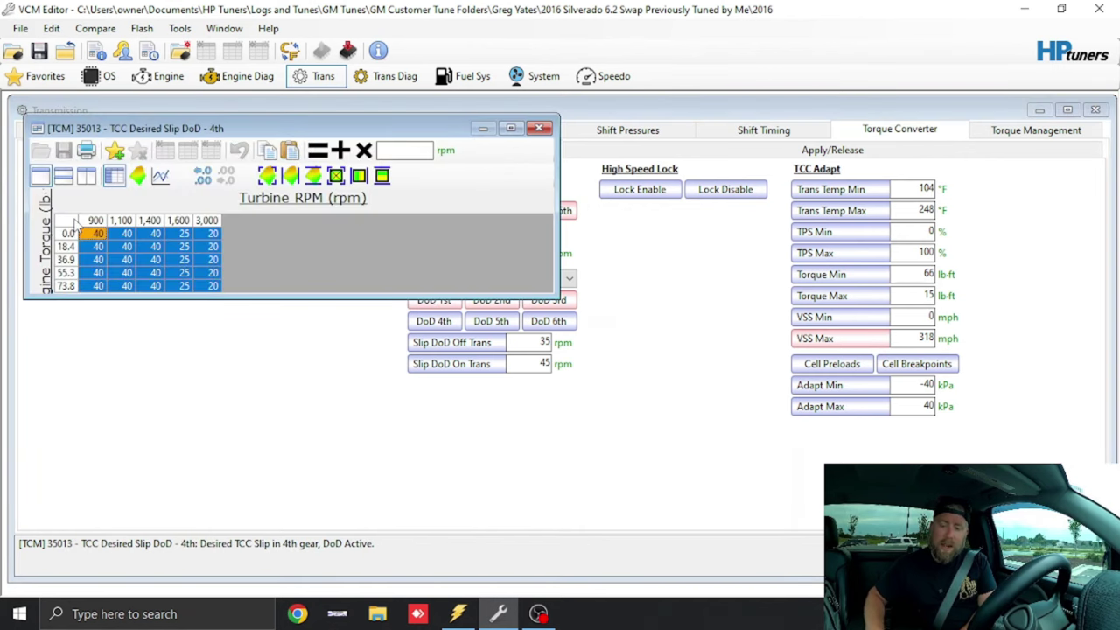
{"action": "left_click", "coordinate": [537, 129]}
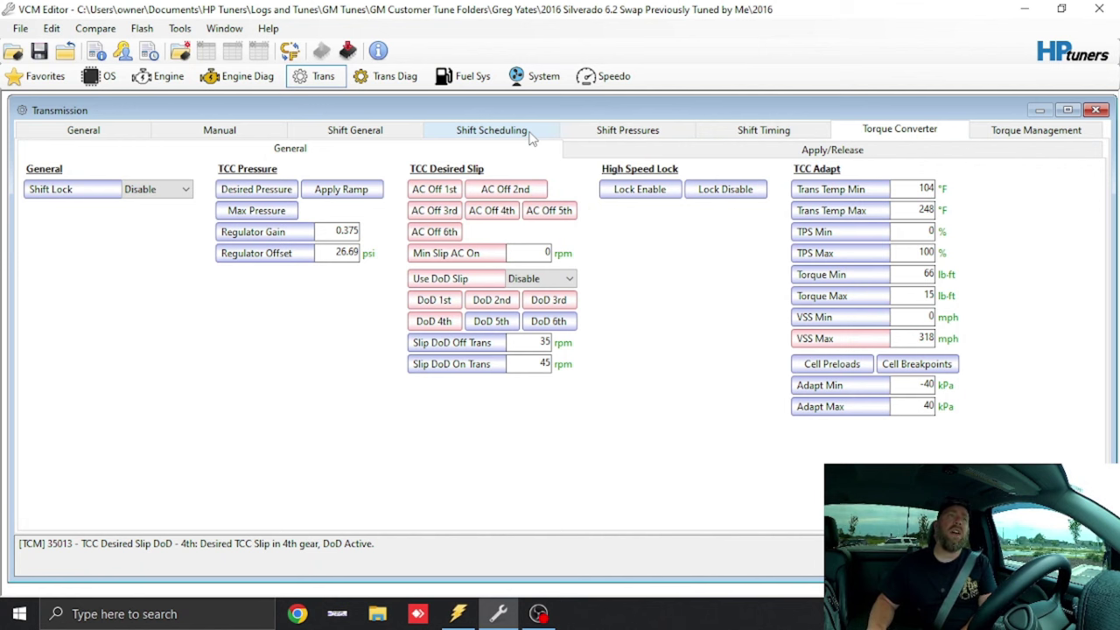
Set all cells of the 5th and 6th gear DoD TCC desired slip tables to 0 rpm
{"action": "left_click", "coordinate": [480, 324]}
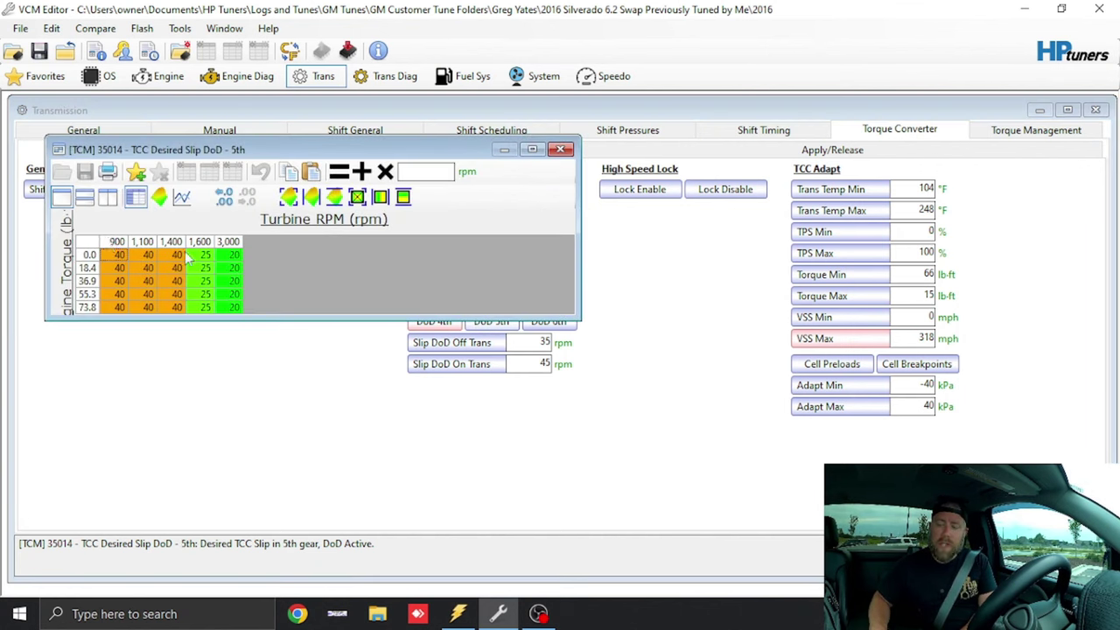
{"action": "left_click", "coordinate": [87, 247]}
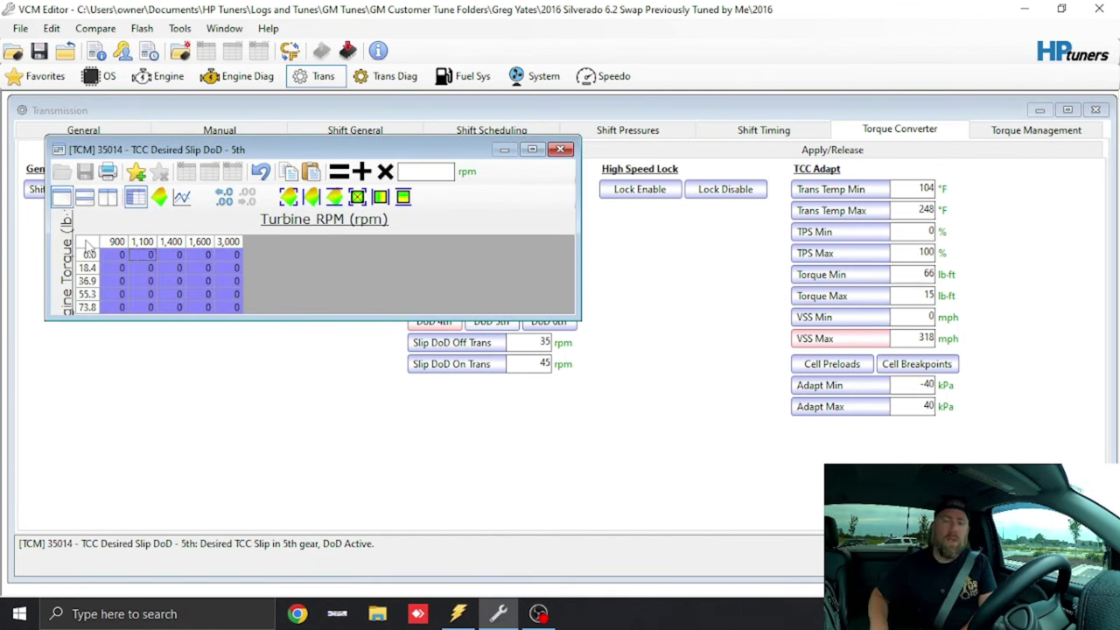
{"action": "left_click", "coordinate": [560, 149]}
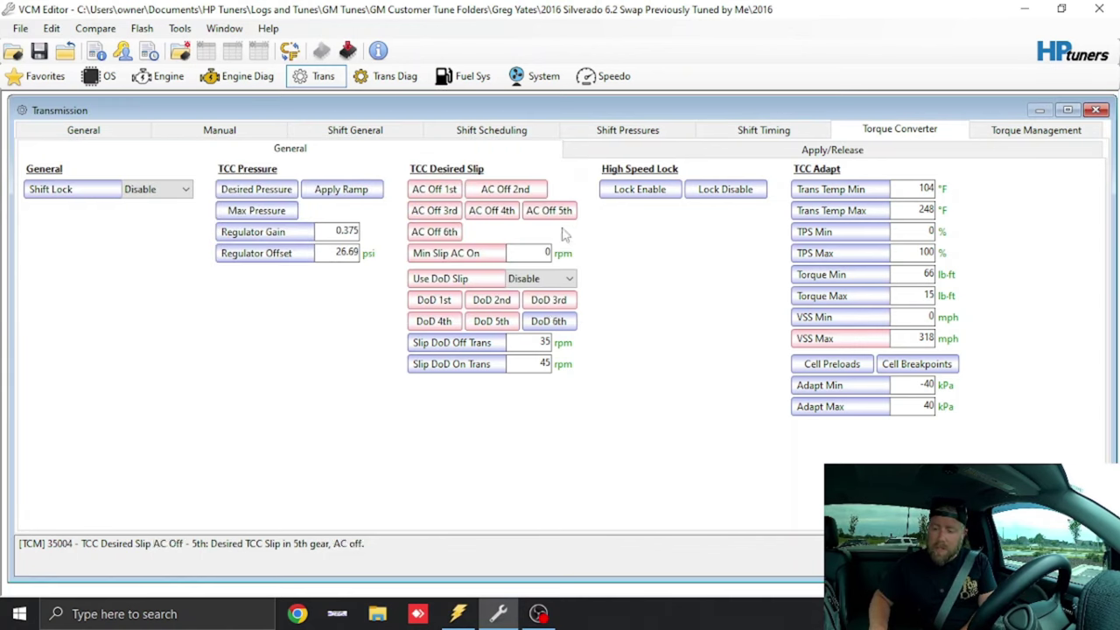
{"action": "left_click", "coordinate": [549, 324]}
{"action": "left_click", "coordinate": [103, 269]}
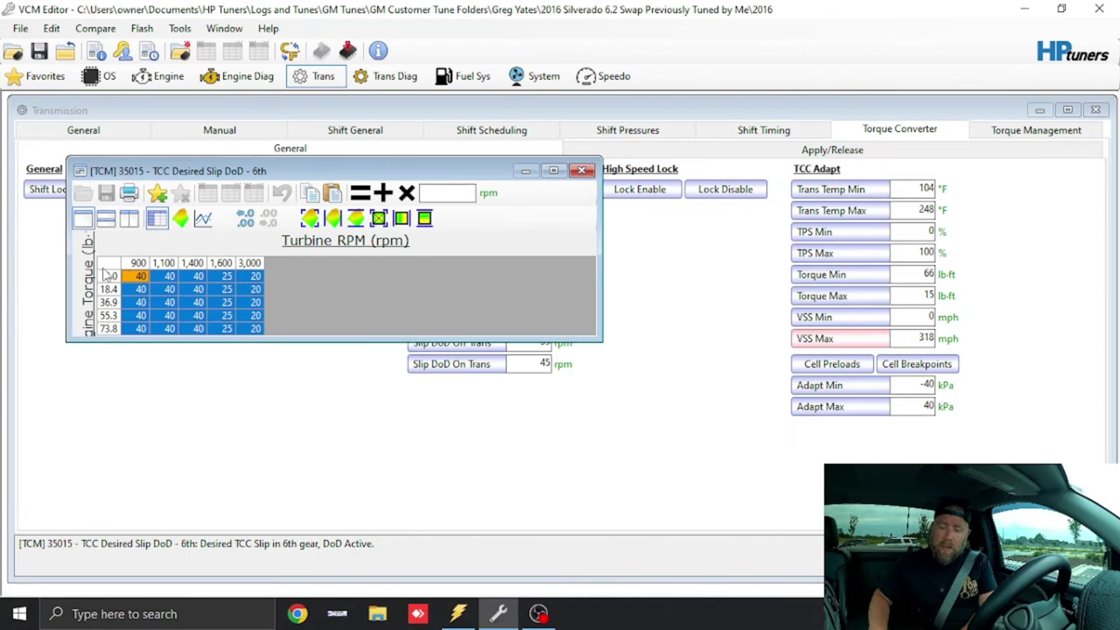
{"action": "left_click", "coordinate": [582, 170]}
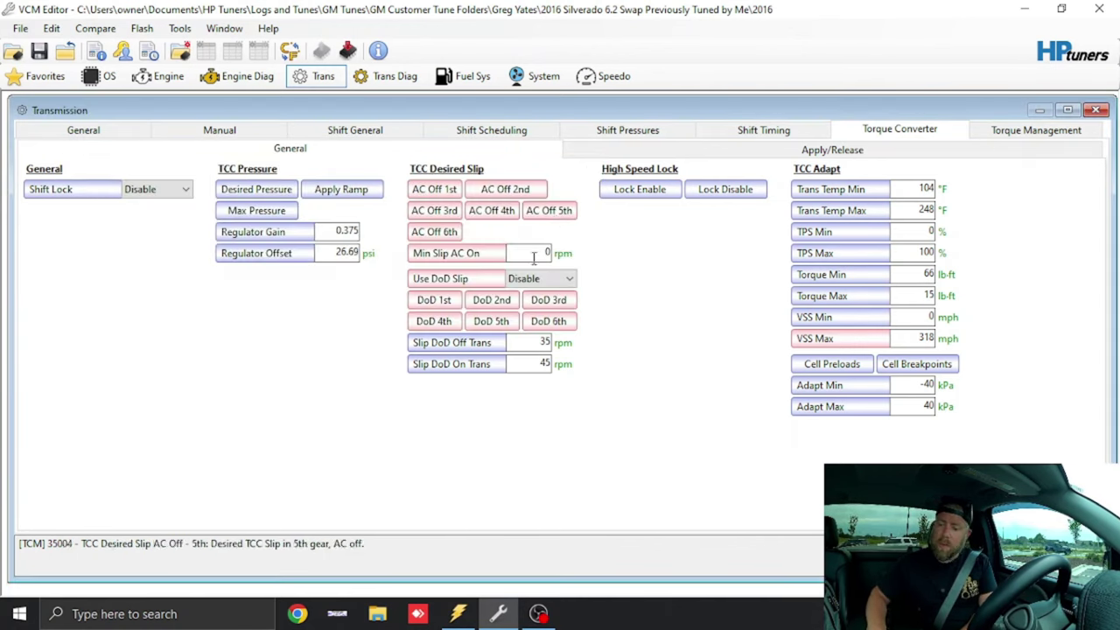
Set the TCC slip for both the DoD off and DoD on transitions to 0 rpm
{"action": "double_click", "coordinate": [527, 342]}
{"action": "type", "text": "0"}
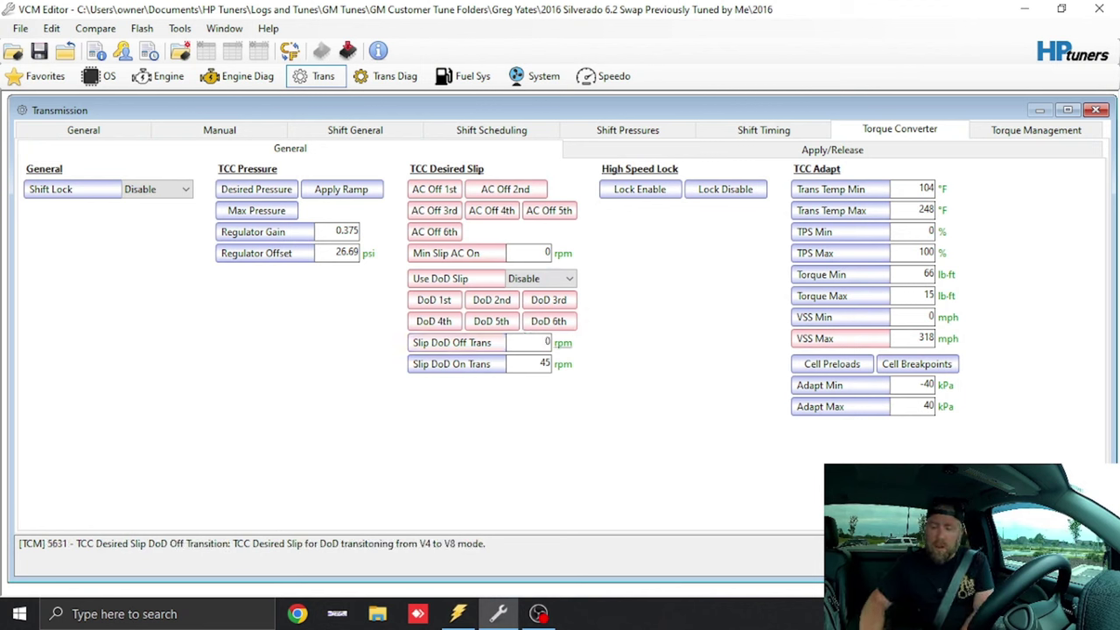
{"action": "key", "text": "Tab"}
{"action": "type", "text": "0"}
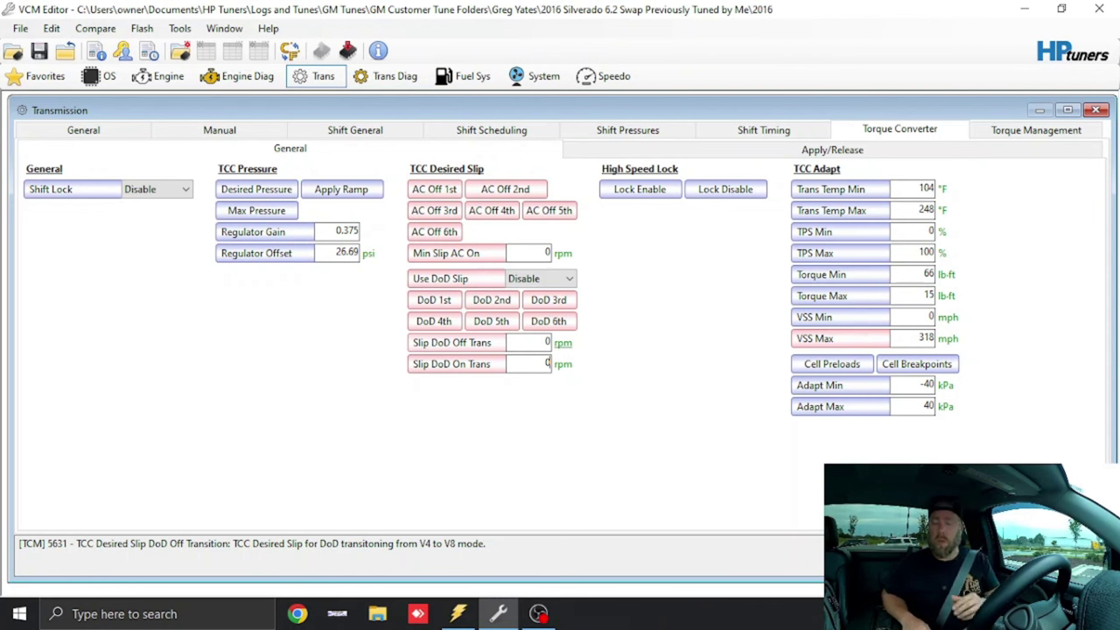
Switch to the Trans Table Generator and choose the 6L80/90E transmission
{"action": "left_click", "coordinate": [337, 614]}
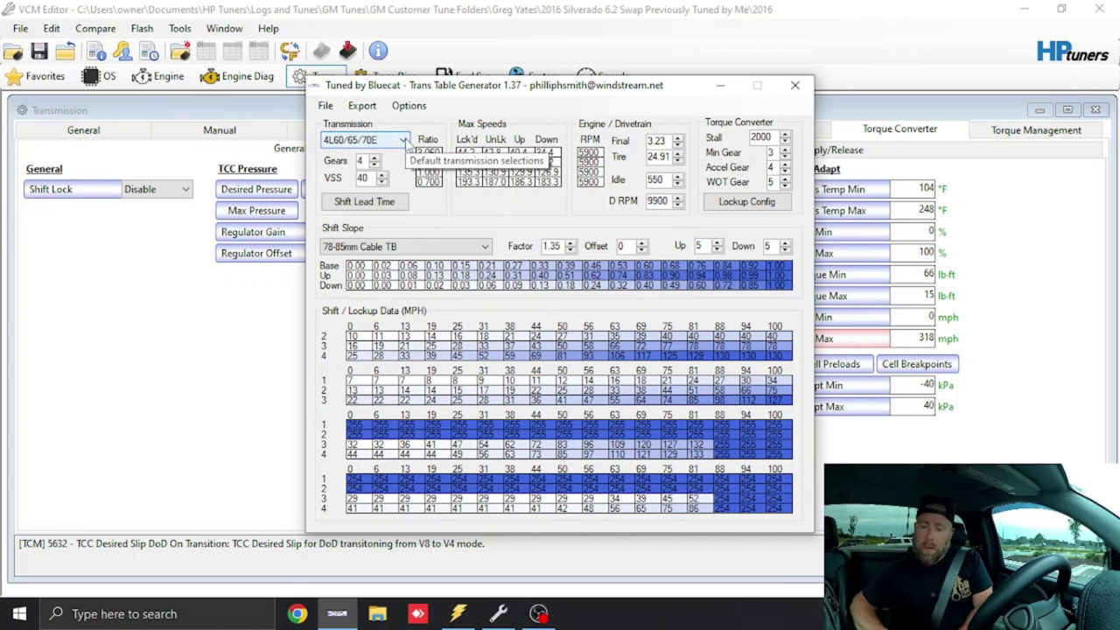
{"action": "left_click", "coordinate": [404, 142]}
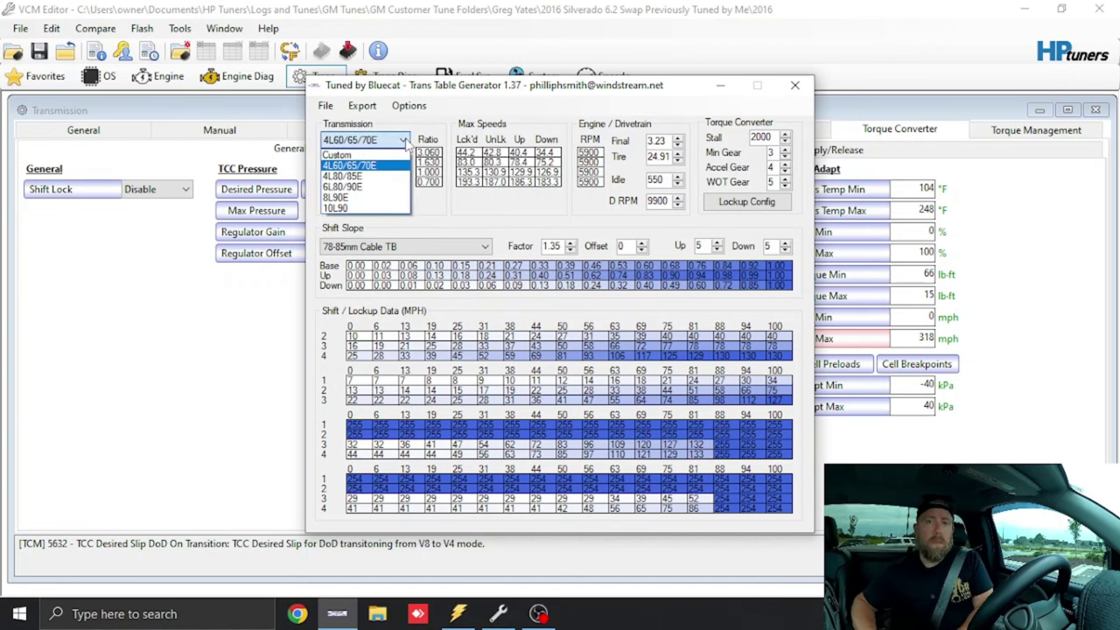
{"action": "left_click", "coordinate": [381, 187]}
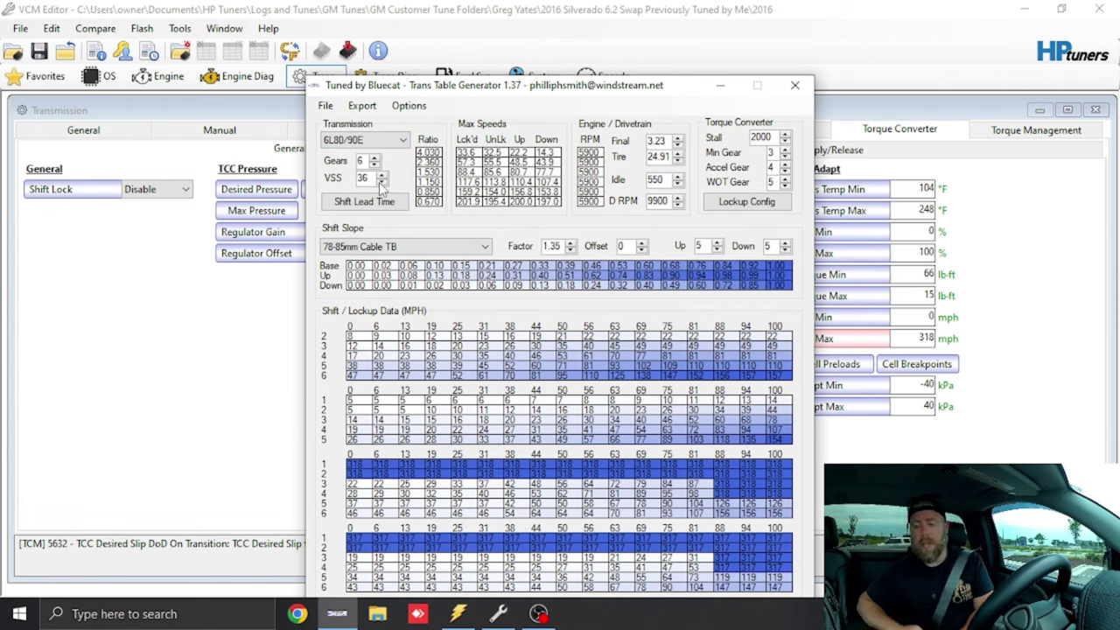
{"action": "left_click_drag", "start_coordinate": [465, 90], "coordinate": [470, 30]}
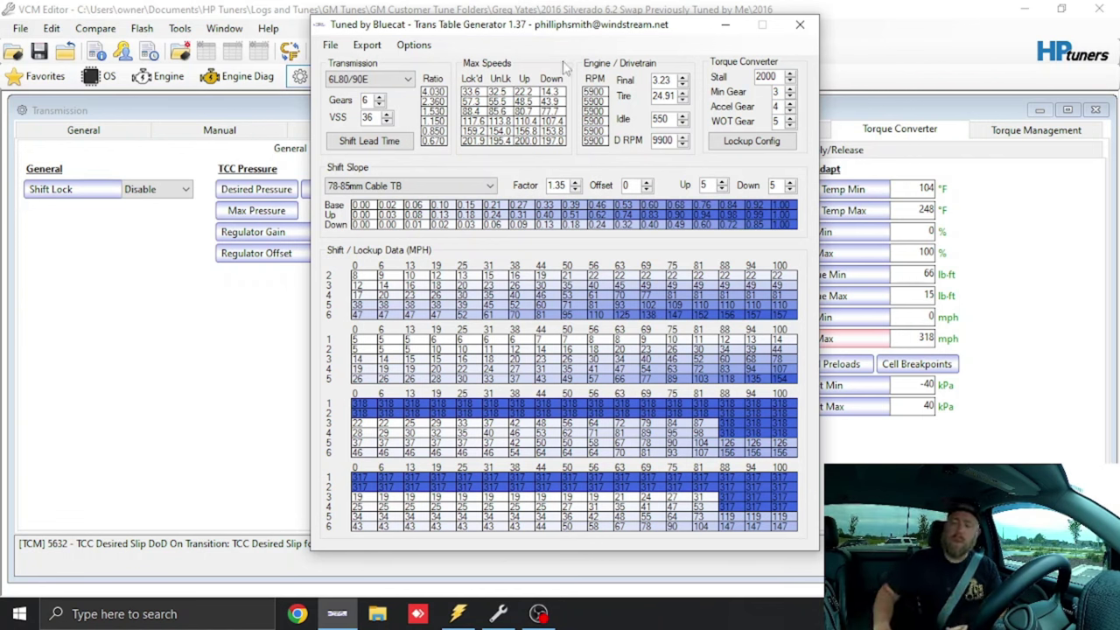
Set the drivetrain's final drive ratio to 3.42 and the tire size to 31.60
{"action": "left_click", "coordinate": [595, 91]}
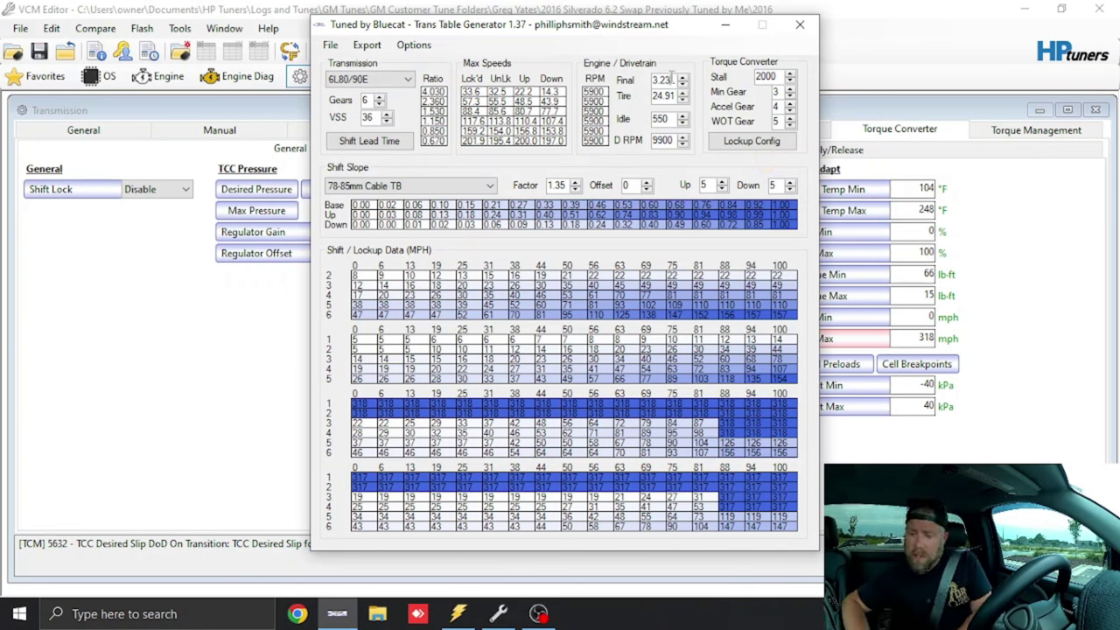
{"action": "left_click", "coordinate": [672, 80]}
{"action": "key", "text": "BackSpace"}
{"action": "key", "text": "BackSpace"}
{"action": "type", "text": "42"}
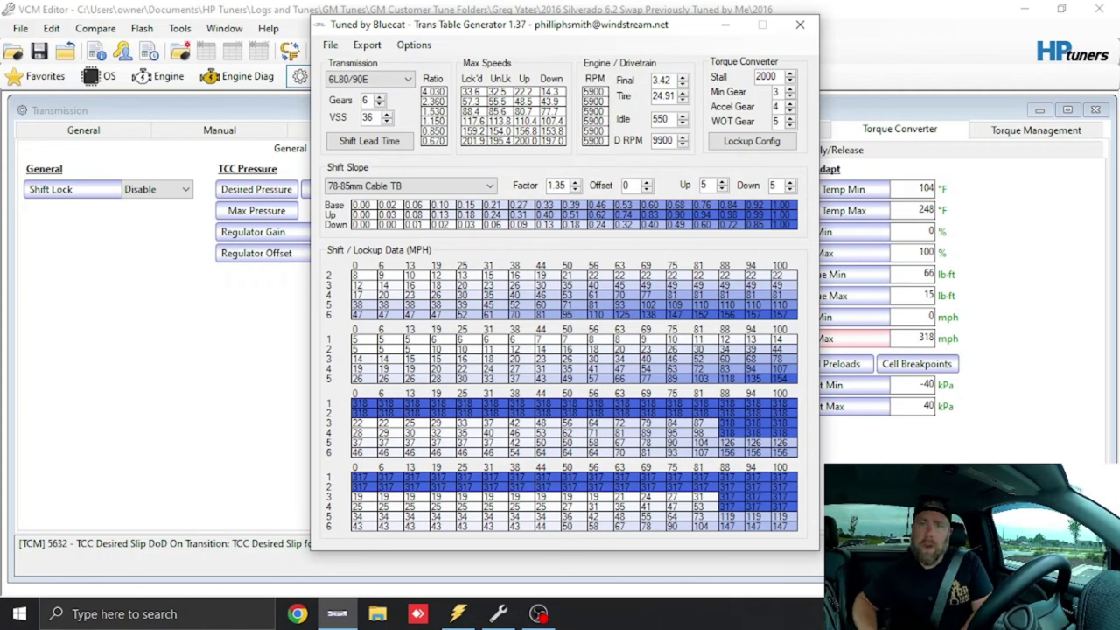
{"action": "double_click", "coordinate": [672, 94]}
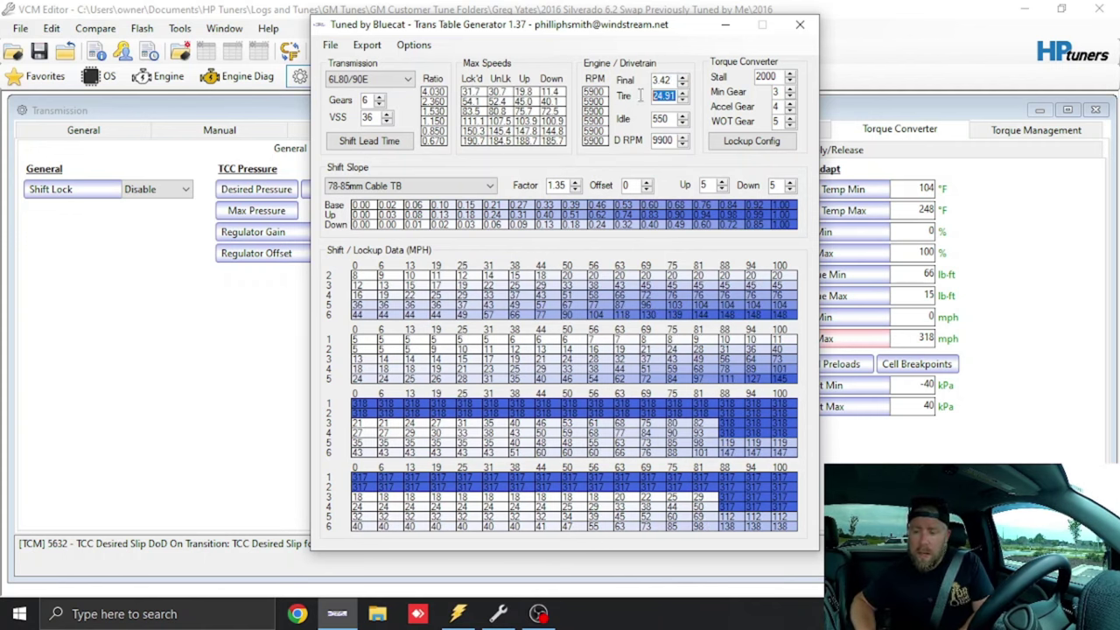
{"action": "type", "text": "31.60"}
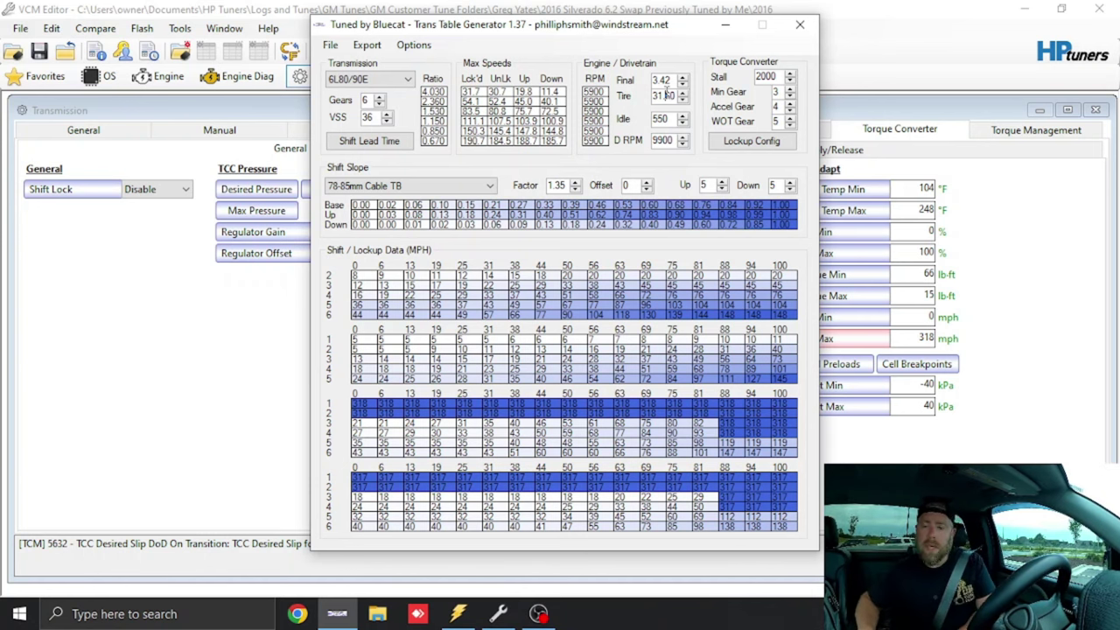
Switch to VCM Editor and check the in-gear row of the engine's base target idle speed versus coolant temperature table
{"action": "left_click", "coordinate": [654, 118]}
{"action": "key", "text": "alt+F4"}
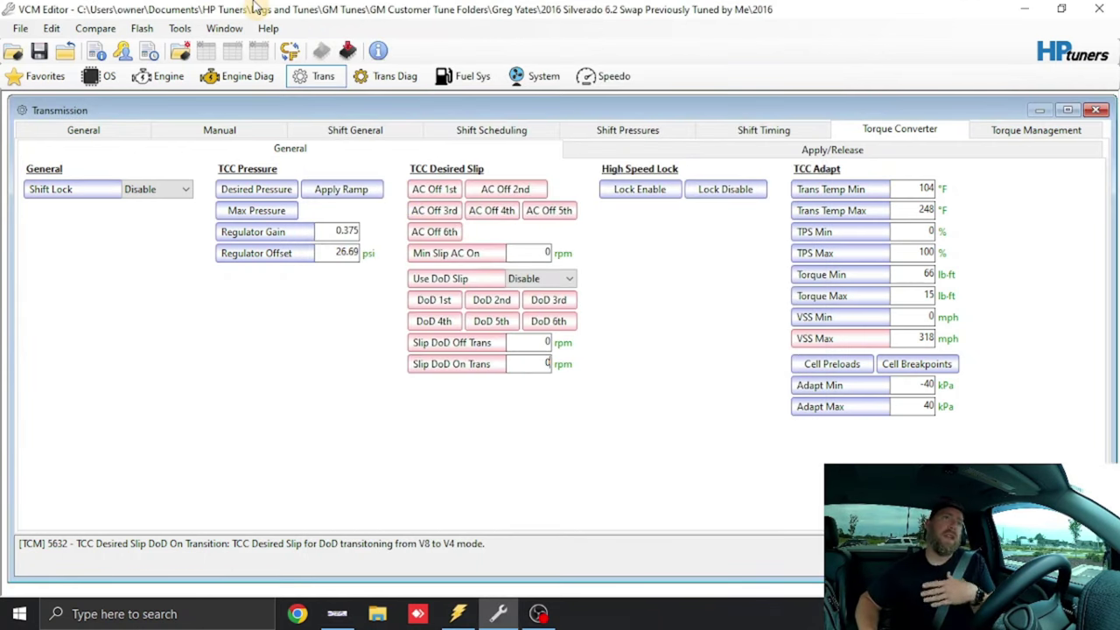
{"action": "left_click", "coordinate": [151, 77]}
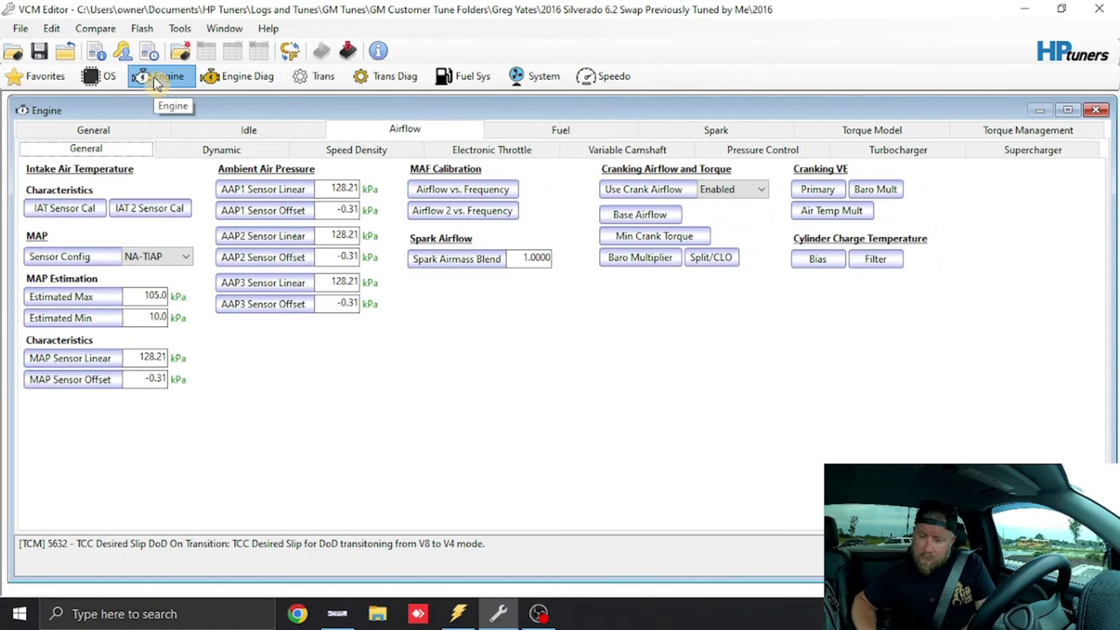
{"action": "left_click", "coordinate": [236, 131]}
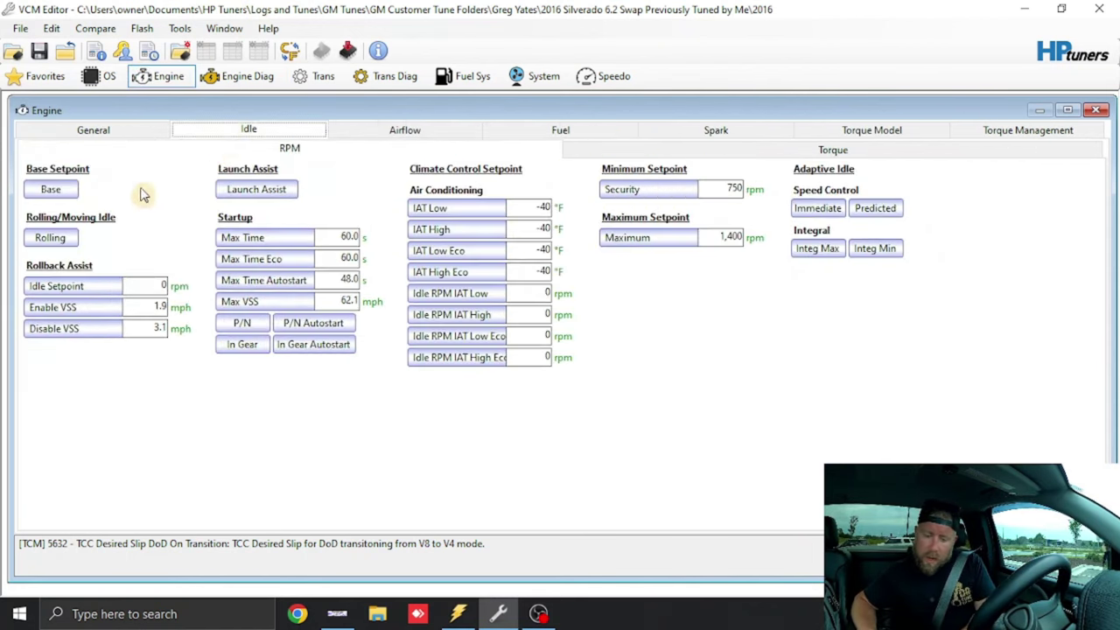
{"action": "left_click", "coordinate": [65, 193]}
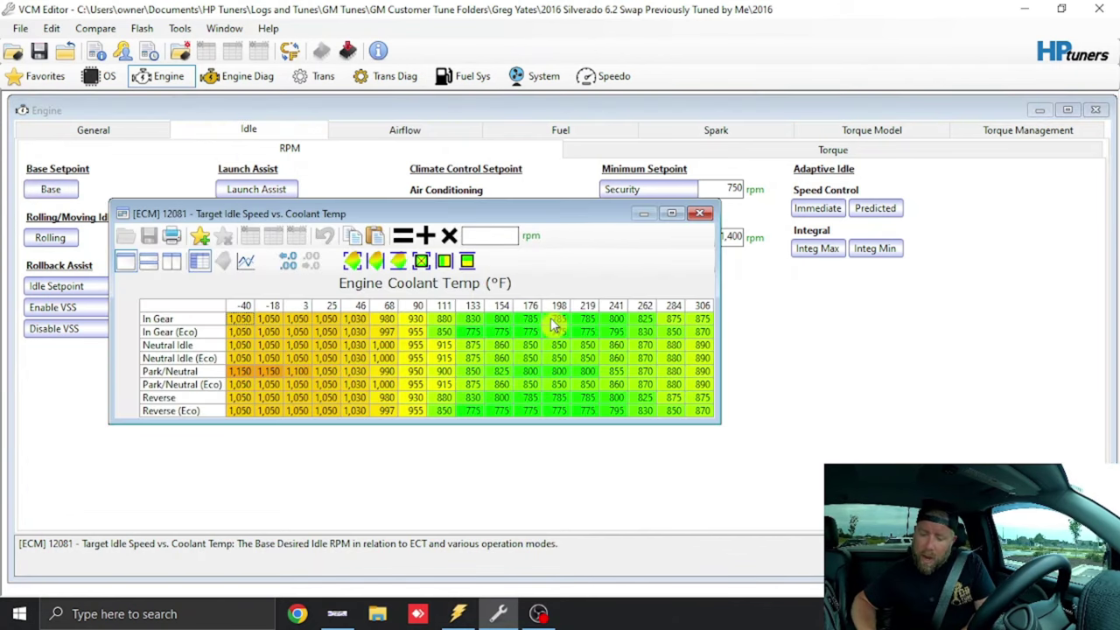
{"action": "left_click", "coordinate": [195, 318]}
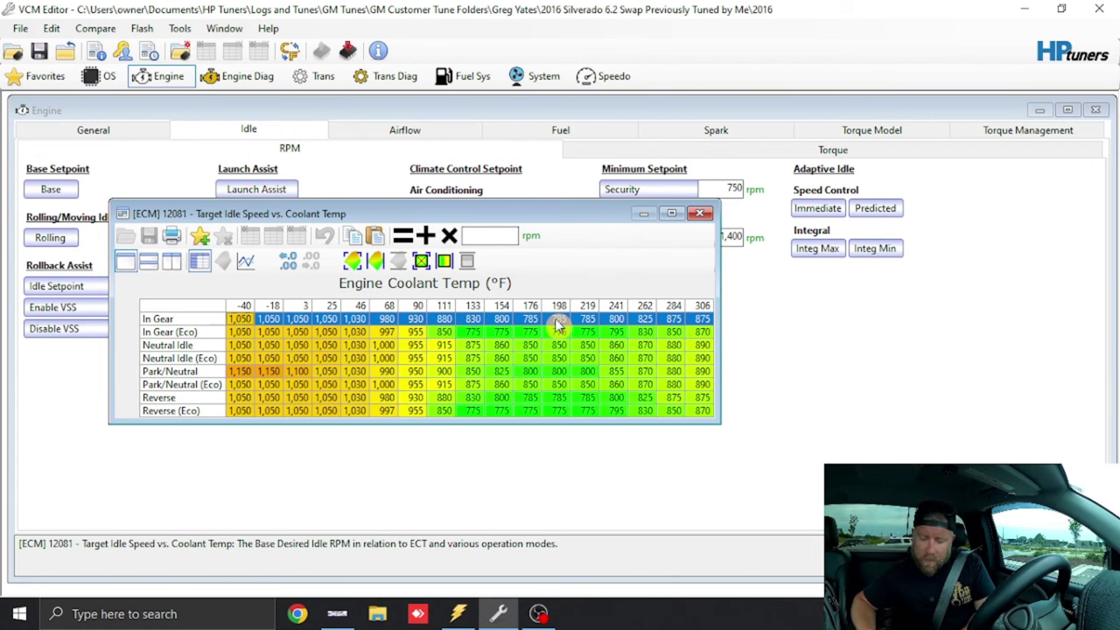
Switch back to the Trans Table Generator and set the engine idle speed to 785
{"action": "left_click", "coordinate": [338, 614]}
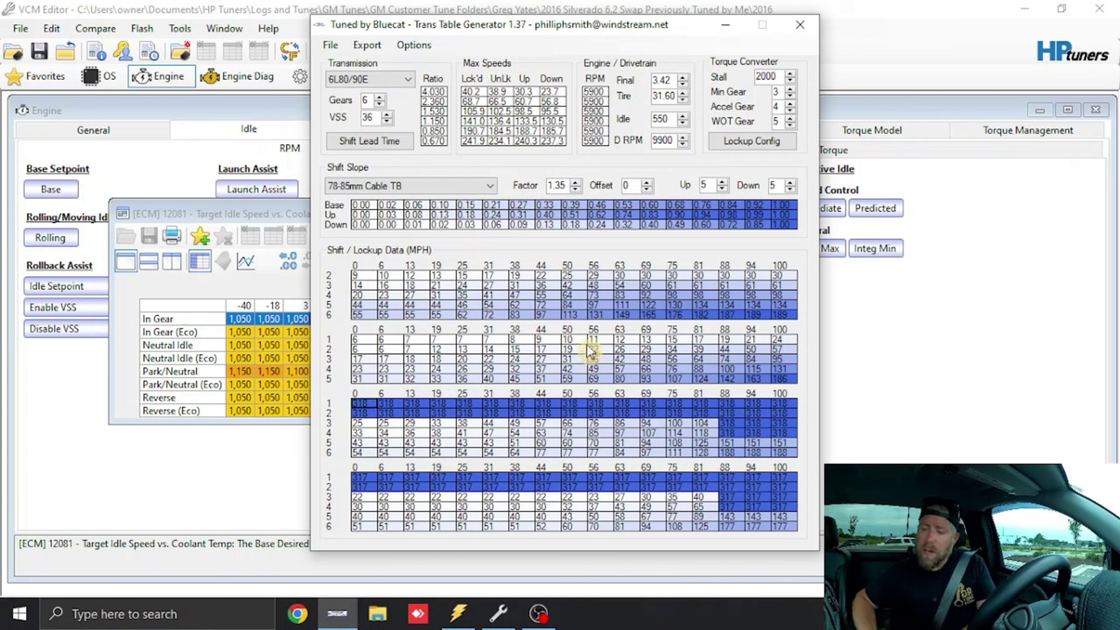
{"action": "left_click_drag", "start_coordinate": [671, 119], "coordinate": [641, 124]}
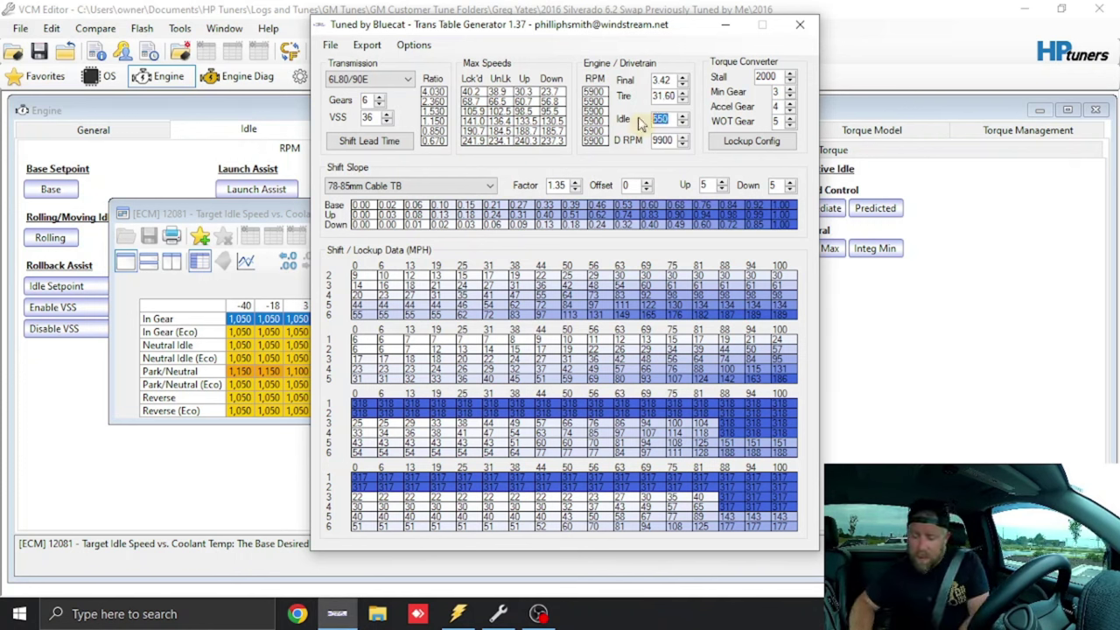
{"action": "type", "text": "785"}
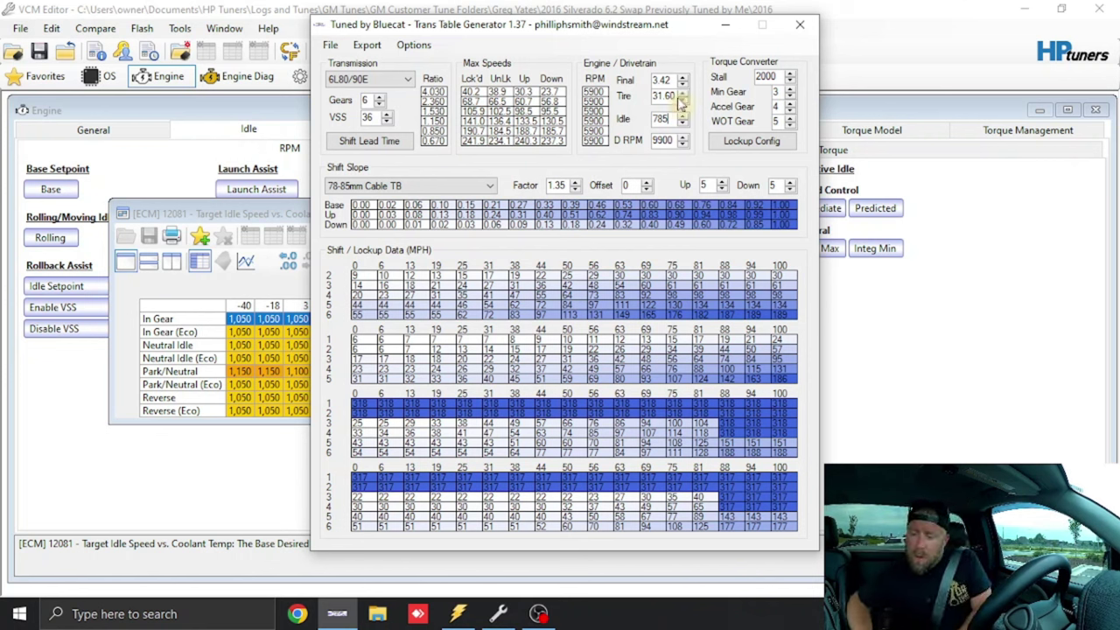
Configure the torque converter with a stall of 1600, minimum gear 4, acceleration gear 6 and WOT gear 7
{"action": "double_click", "coordinate": [767, 76]}
{"action": "type", "text": "1600"}
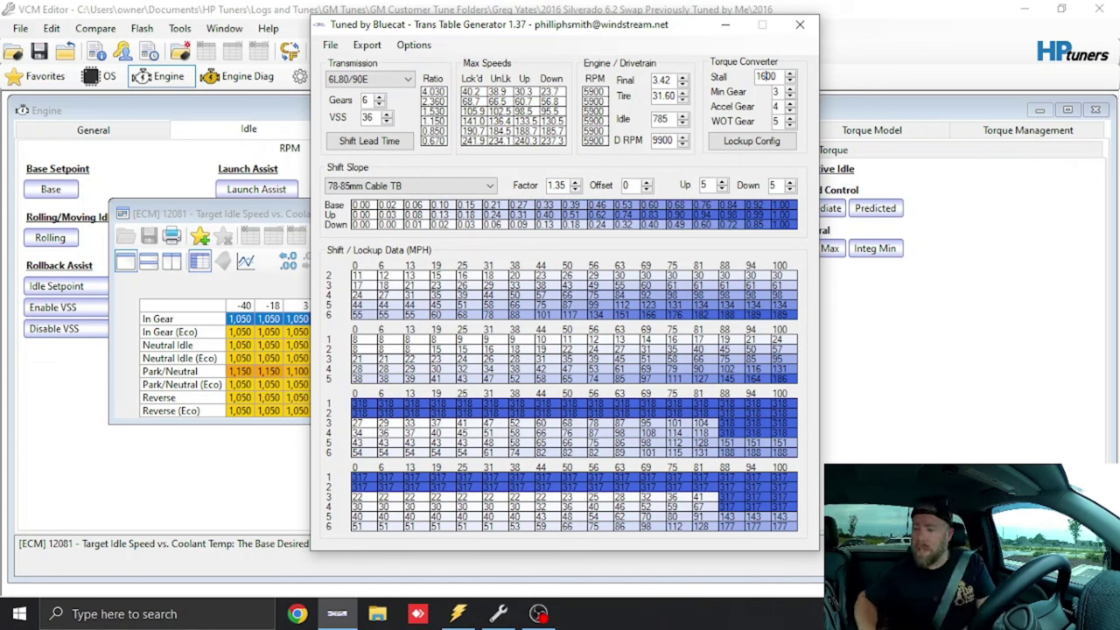
{"action": "left_click", "coordinate": [790, 91]}
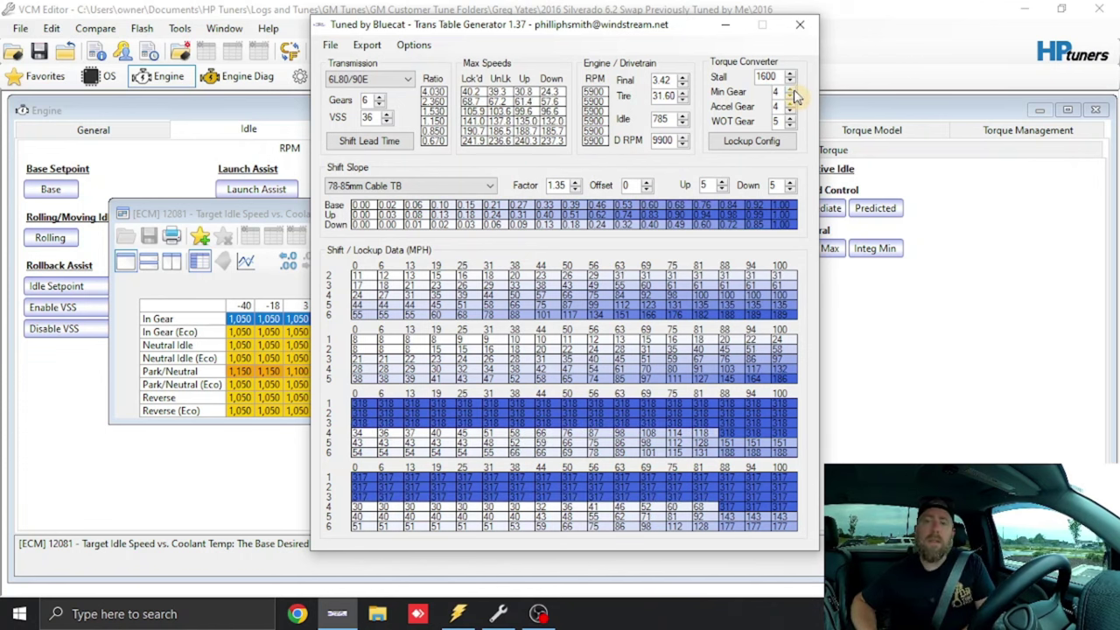
{"action": "left_click", "coordinate": [790, 103]}
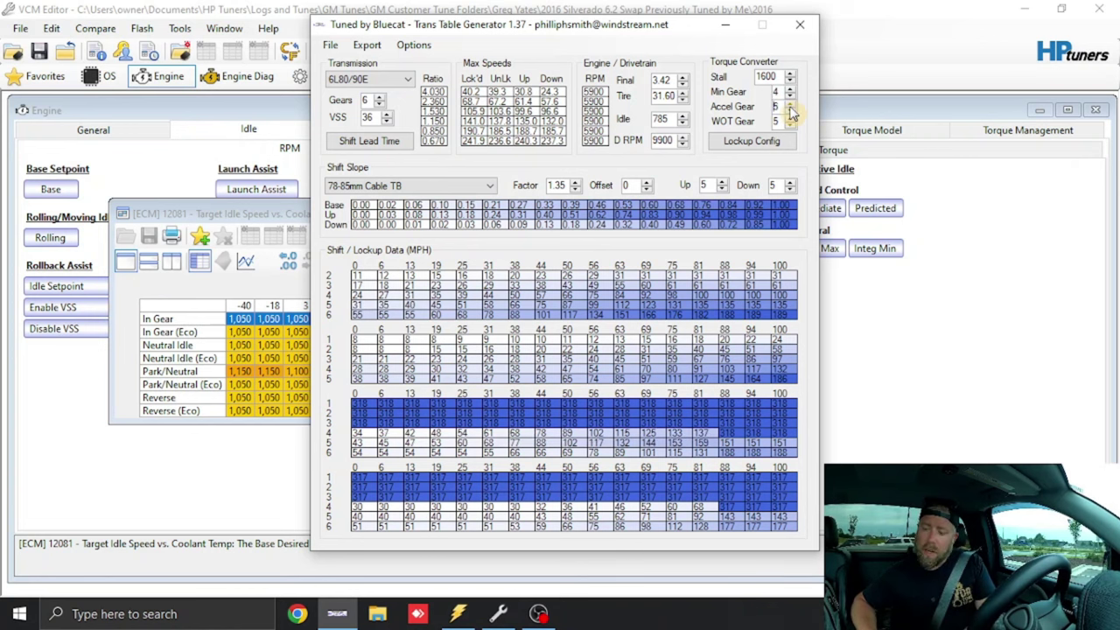
{"action": "left_click", "coordinate": [790, 104]}
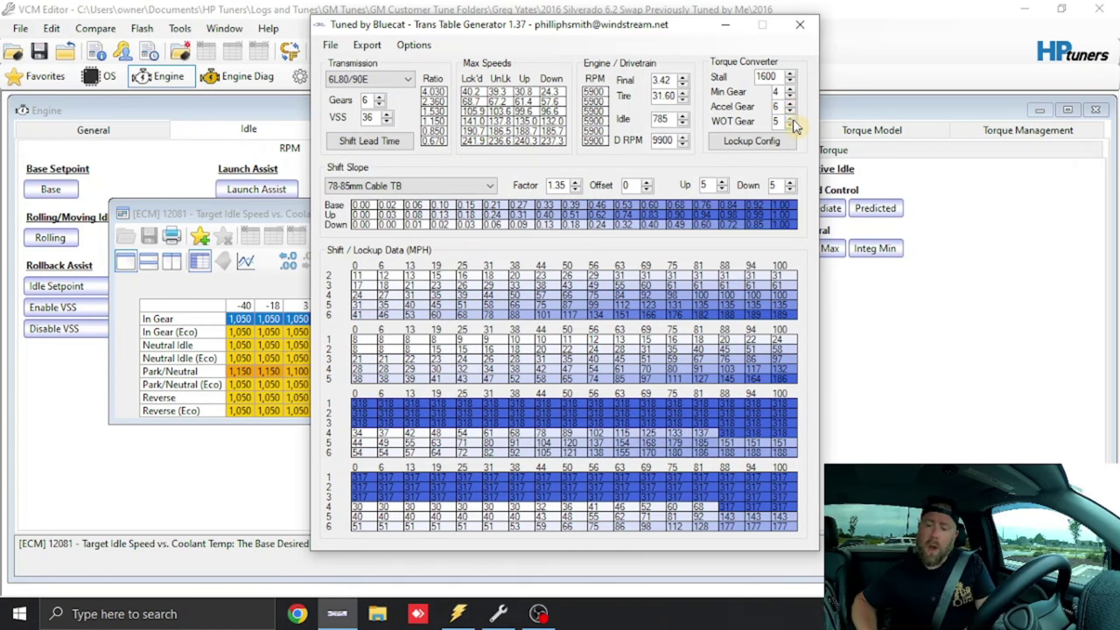
{"action": "left_click", "coordinate": [791, 119]}
{"action": "left_click", "coordinate": [791, 119]}
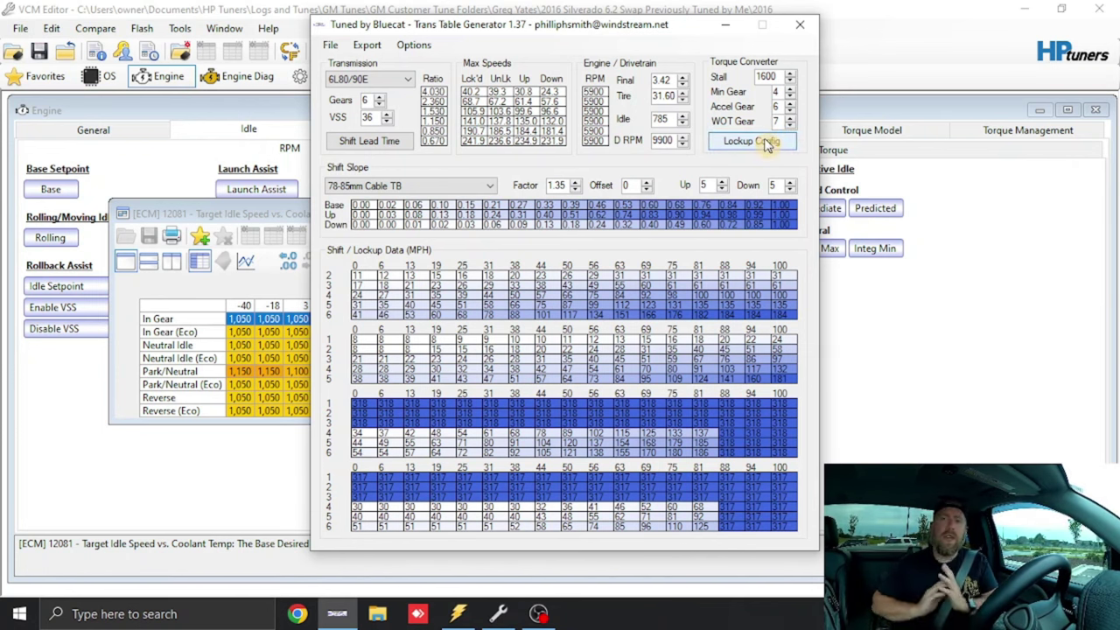
Set the advanced shift lead time's vehicle weight to 5600 and RWHP to 280
{"action": "left_click", "coordinate": [379, 145]}
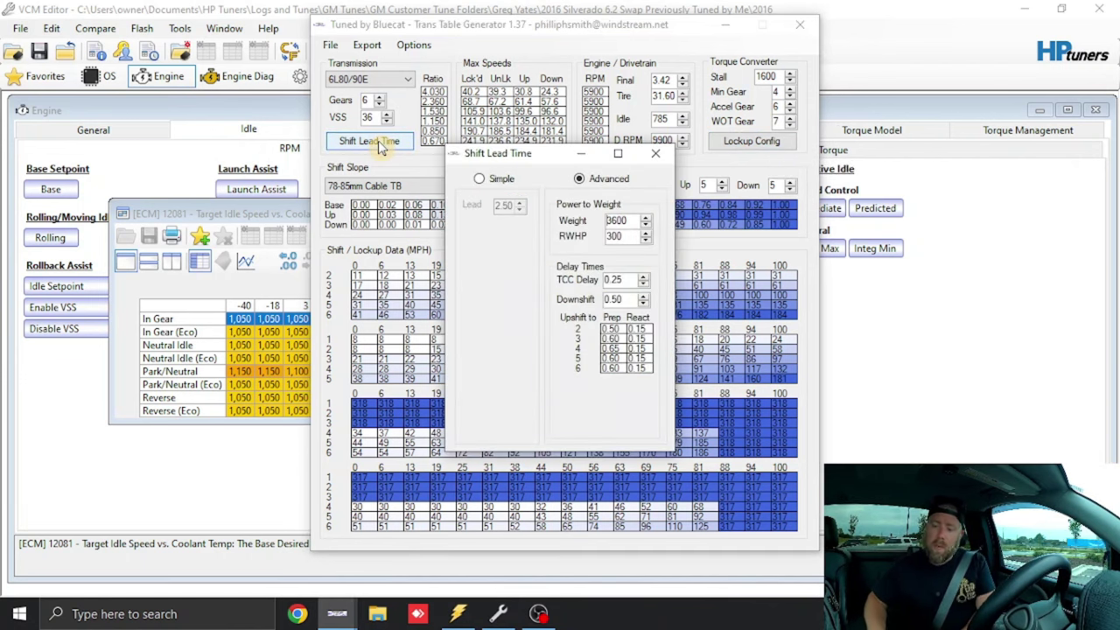
{"action": "double_click", "coordinate": [612, 220]}
{"action": "type", "text": "5600"}
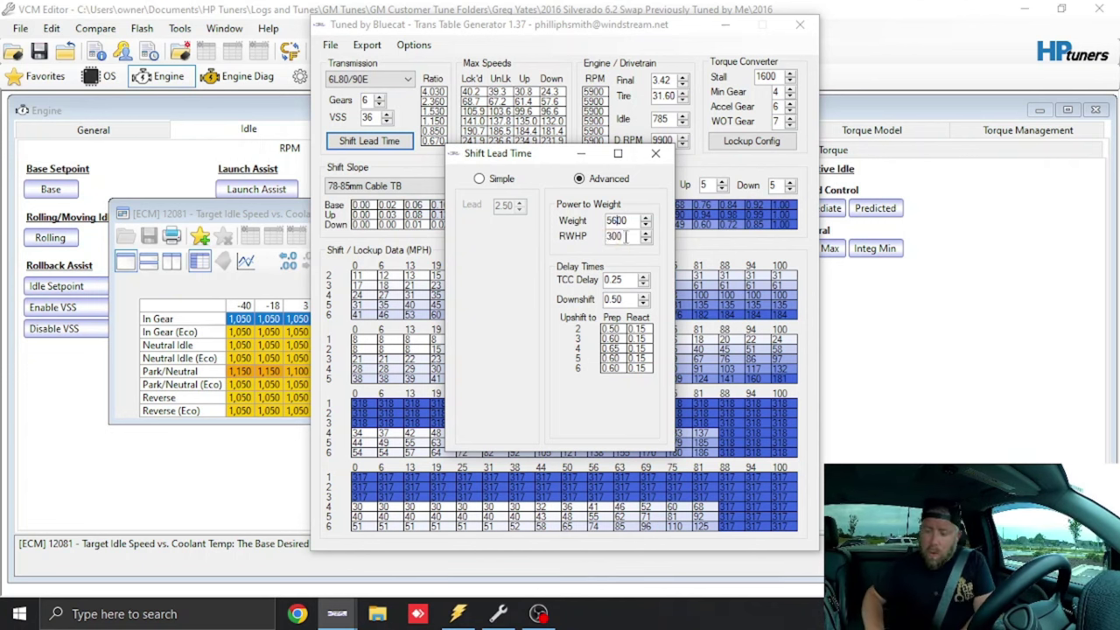
{"action": "left_click", "coordinate": [614, 236]}
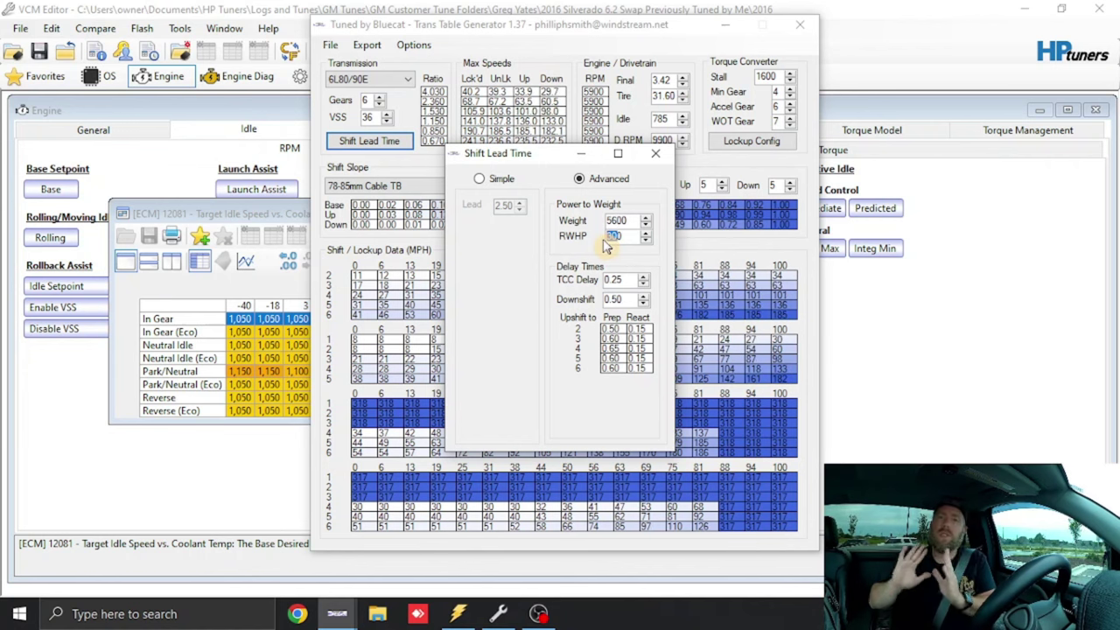
{"action": "type", "text": "280"}
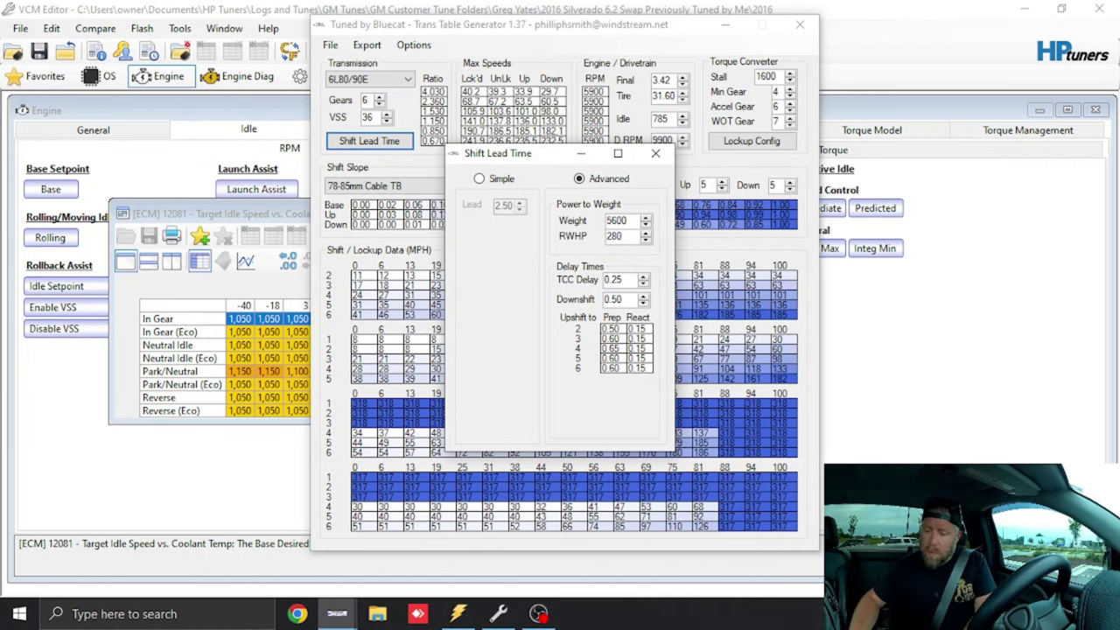
{"action": "key", "text": "Return"}
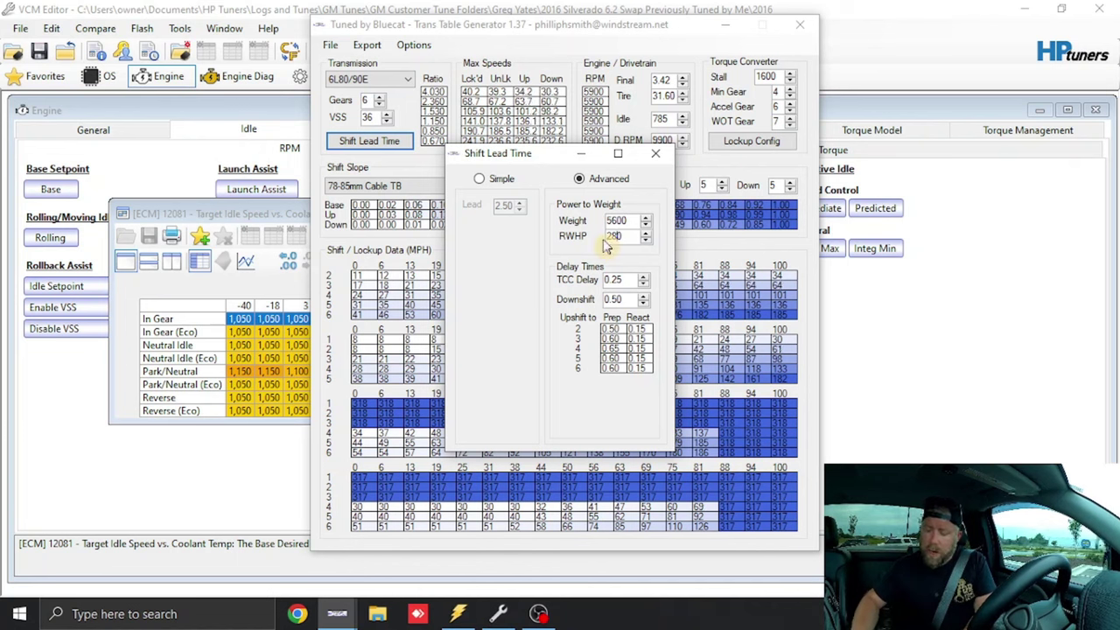
{"action": "left_click", "coordinate": [656, 154]}
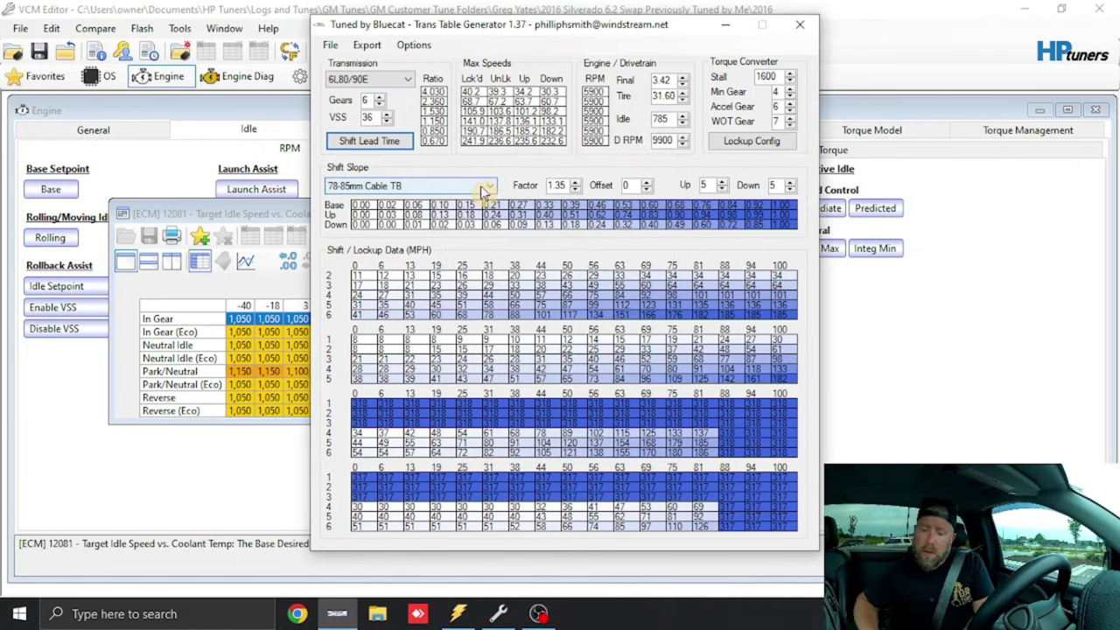
Set the shift slope to the 04-Up Truck ETC preset and raise its Down value to 10
{"action": "left_click", "coordinate": [483, 188]}
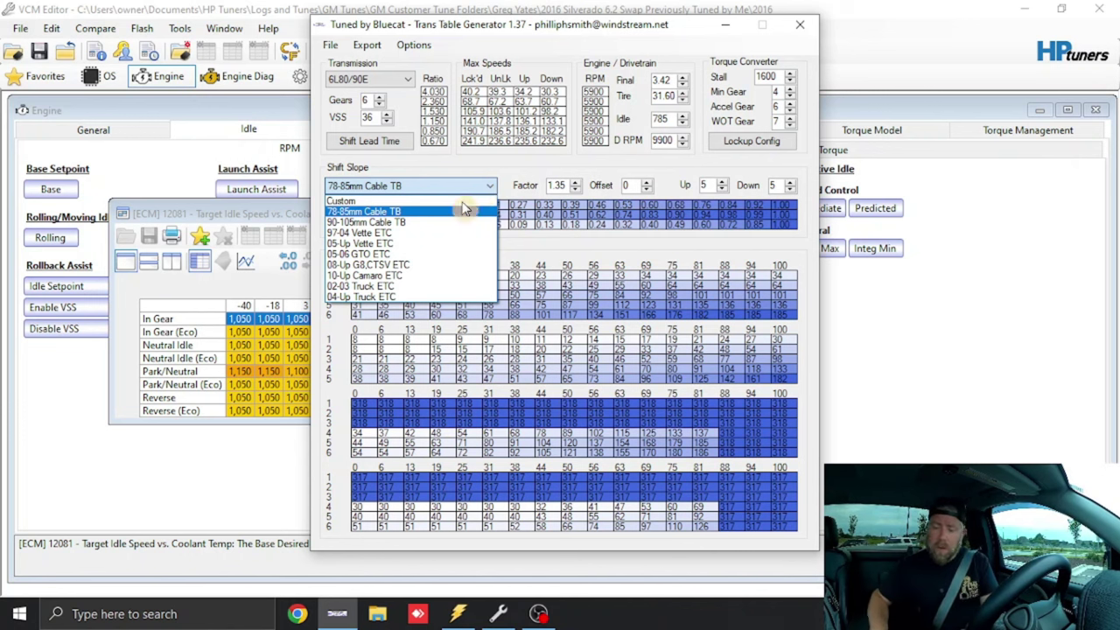
{"action": "left_click", "coordinate": [385, 297]}
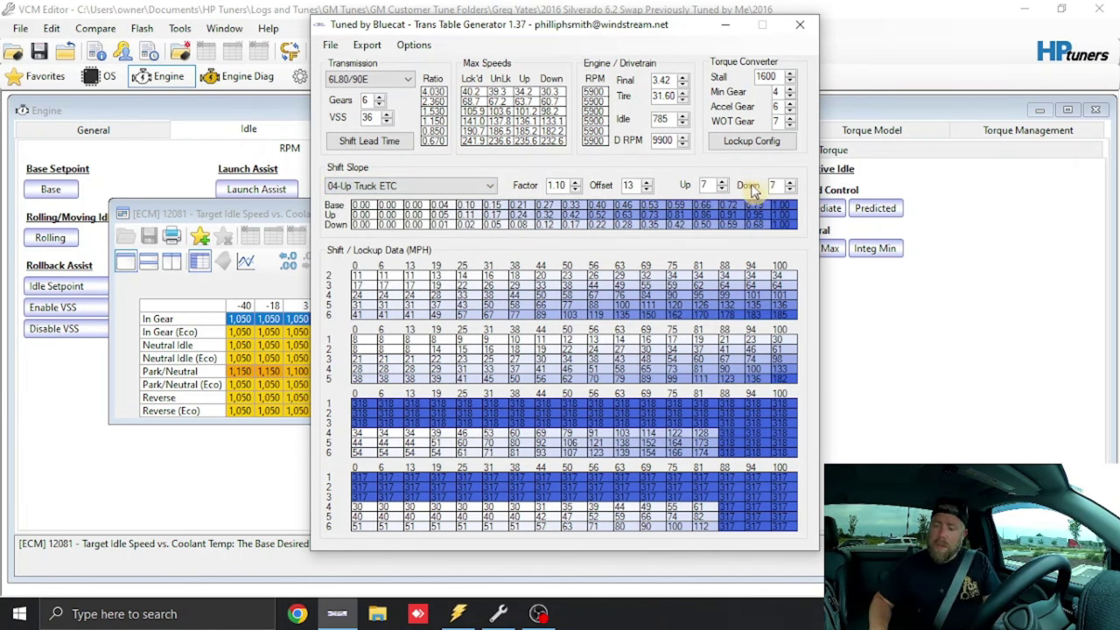
{"action": "left_click", "coordinate": [791, 188]}
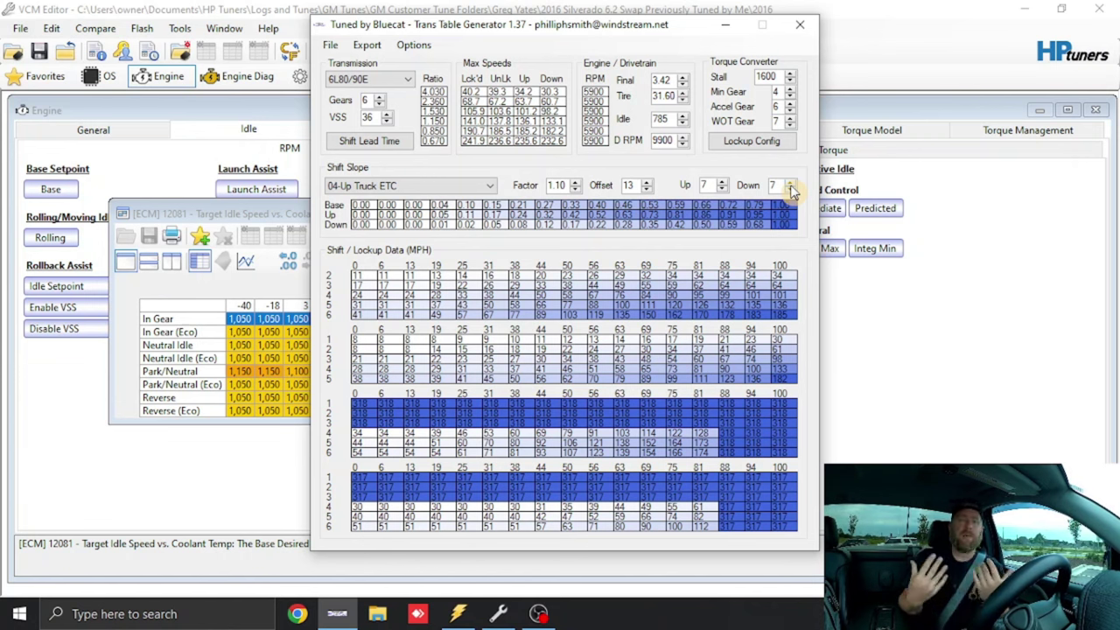
{"action": "left_click", "coordinate": [790, 183]}
{"action": "left_click", "coordinate": [790, 183]}
{"action": "left_click", "coordinate": [790, 183]}
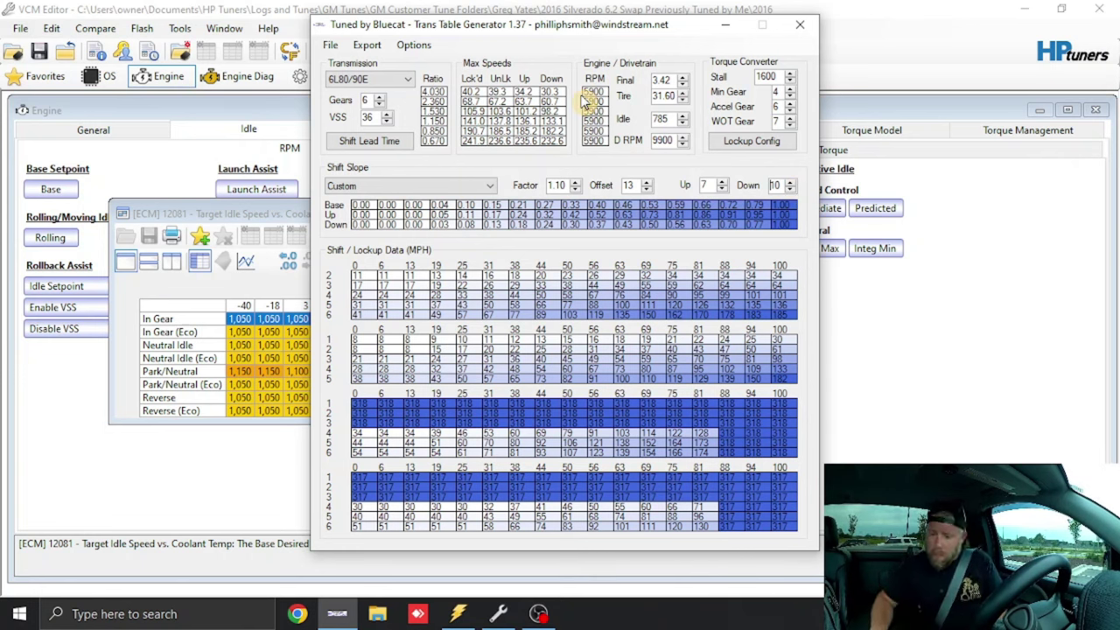
Set the engine shift RPM to 5600 for the first three gears and 5200 for the last three
{"action": "left_click_drag", "start_coordinate": [594, 91], "coordinate": [598, 113]}
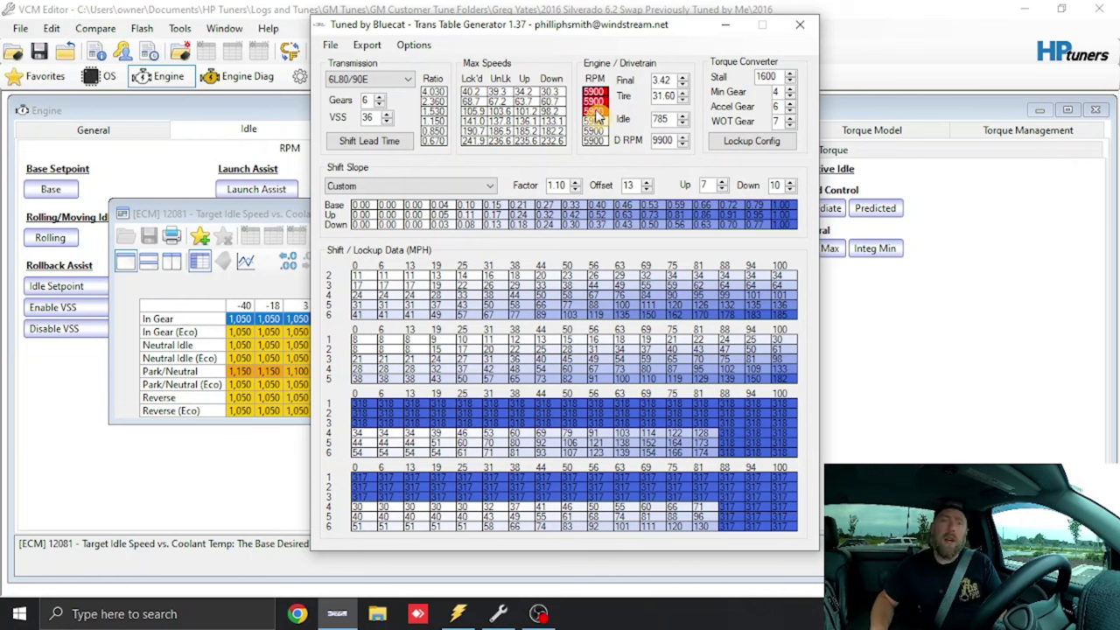
{"action": "type", "text": "5600"}
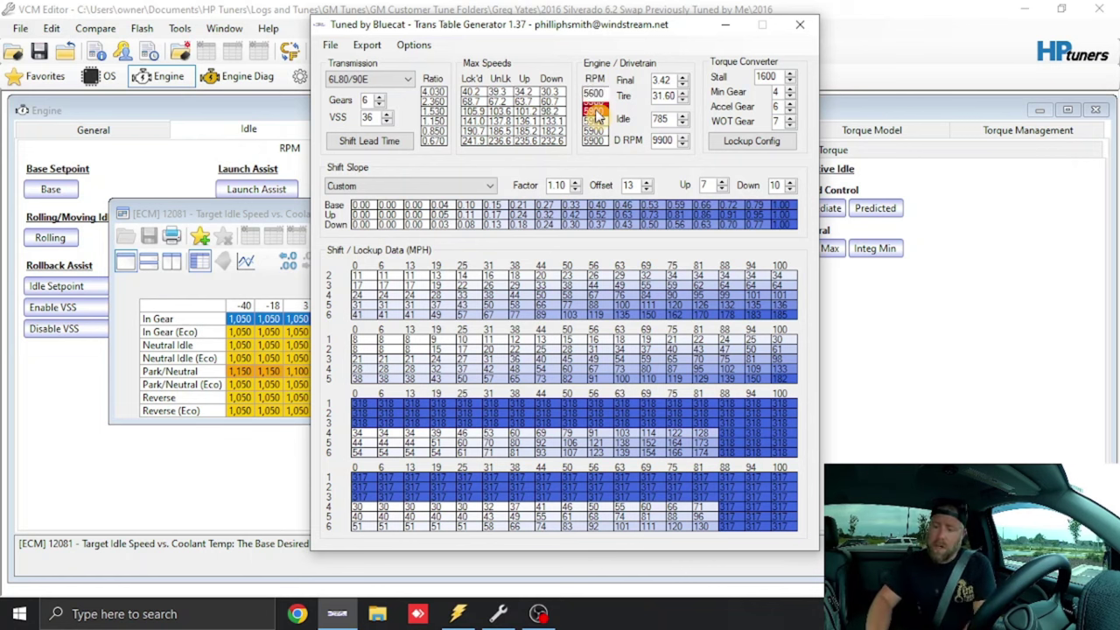
{"action": "key", "text": "Return"}
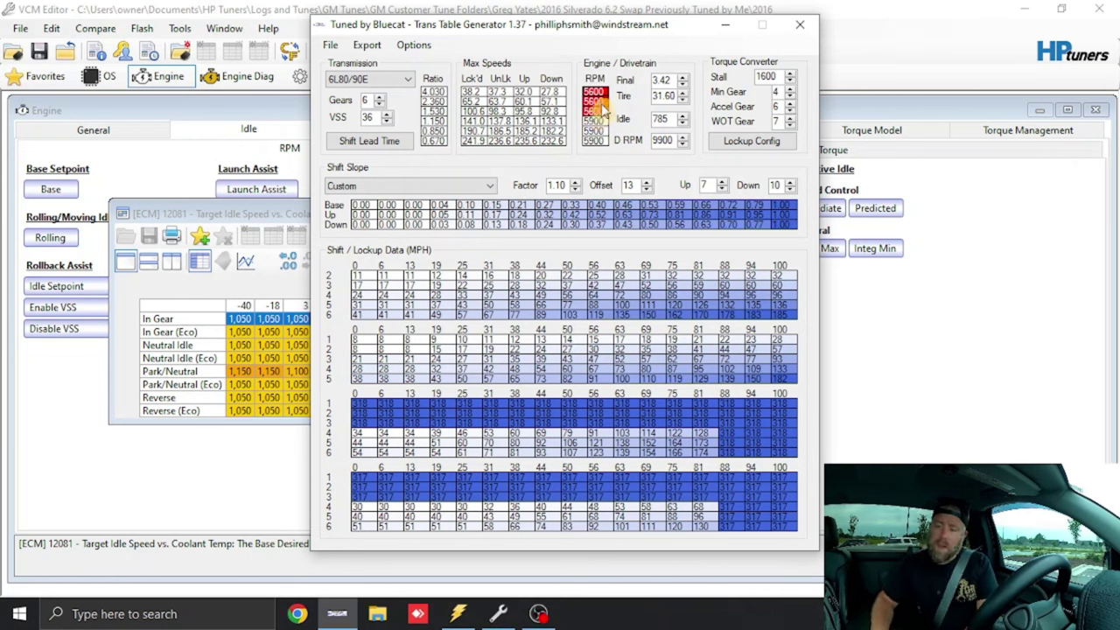
{"action": "left_click_drag", "start_coordinate": [597, 121], "coordinate": [599, 141]}
{"action": "type", "text": "5200"}
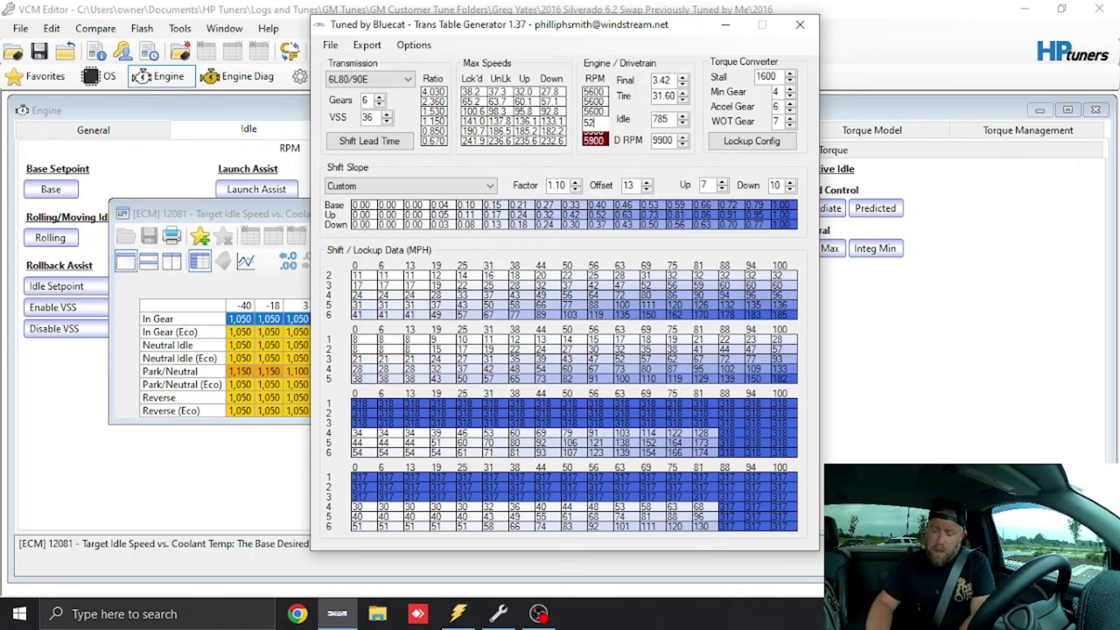
{"action": "key", "text": "Return"}
Switch to VCM Editor, close the idle speed table and check the transmission's normal full throttle shift RPM table
{"action": "left_click", "coordinate": [337, 7]}
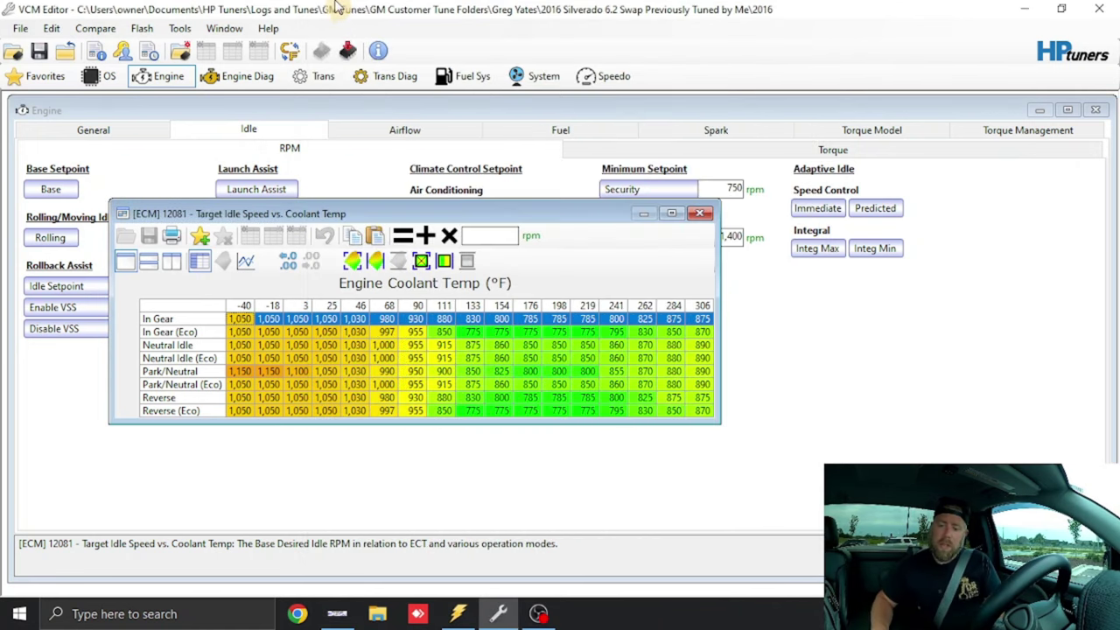
{"action": "left_click", "coordinate": [704, 212]}
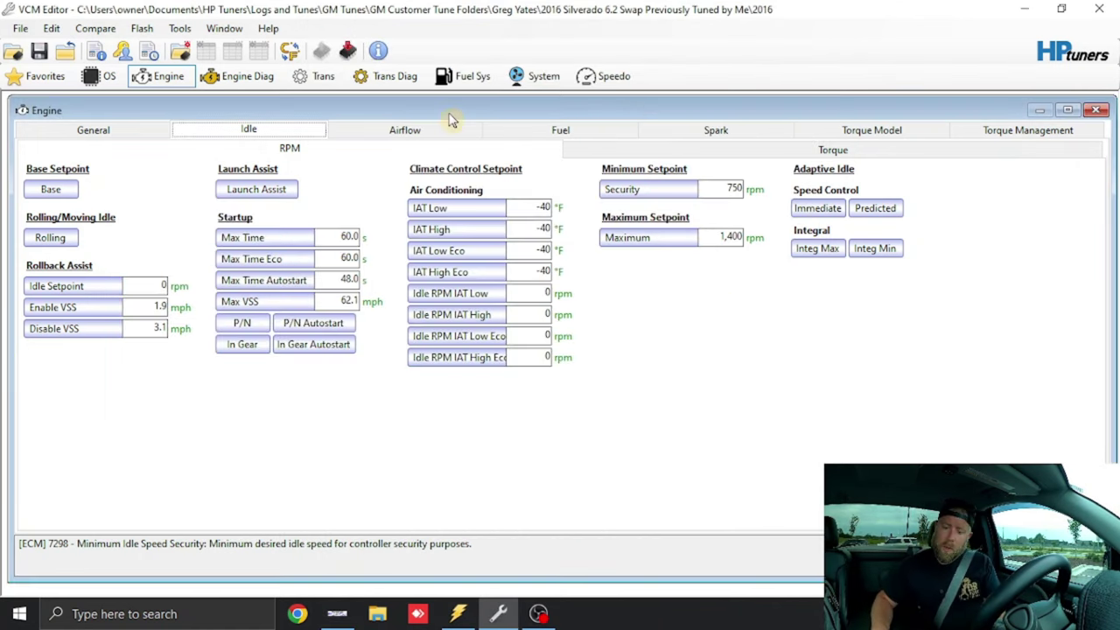
{"action": "left_click", "coordinate": [315, 76]}
{"action": "left_click", "coordinate": [525, 130]}
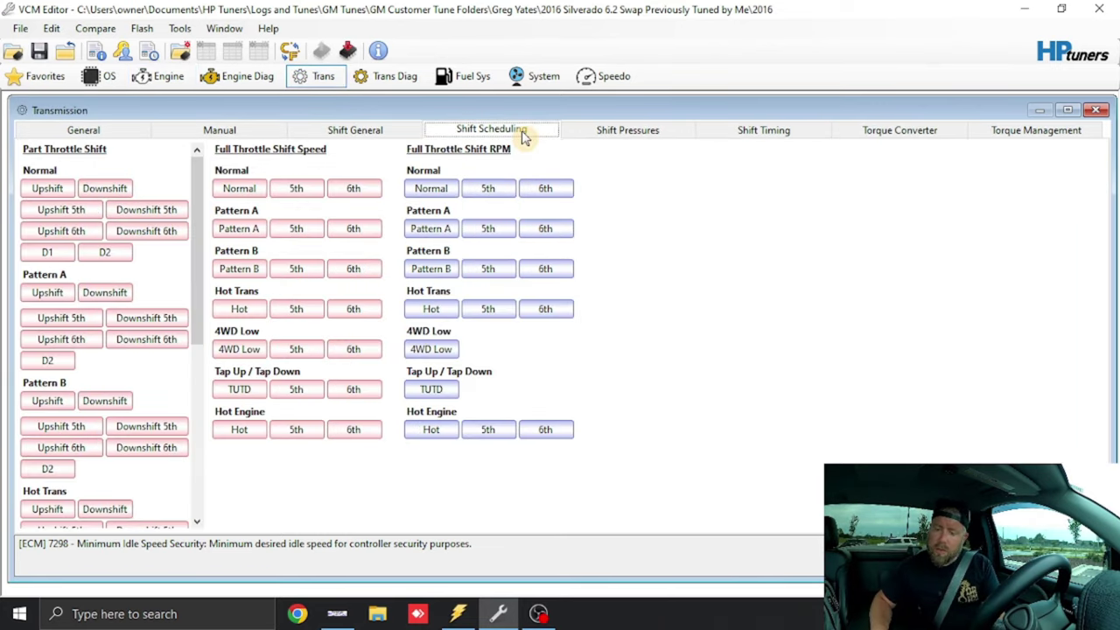
{"action": "left_click", "coordinate": [430, 191]}
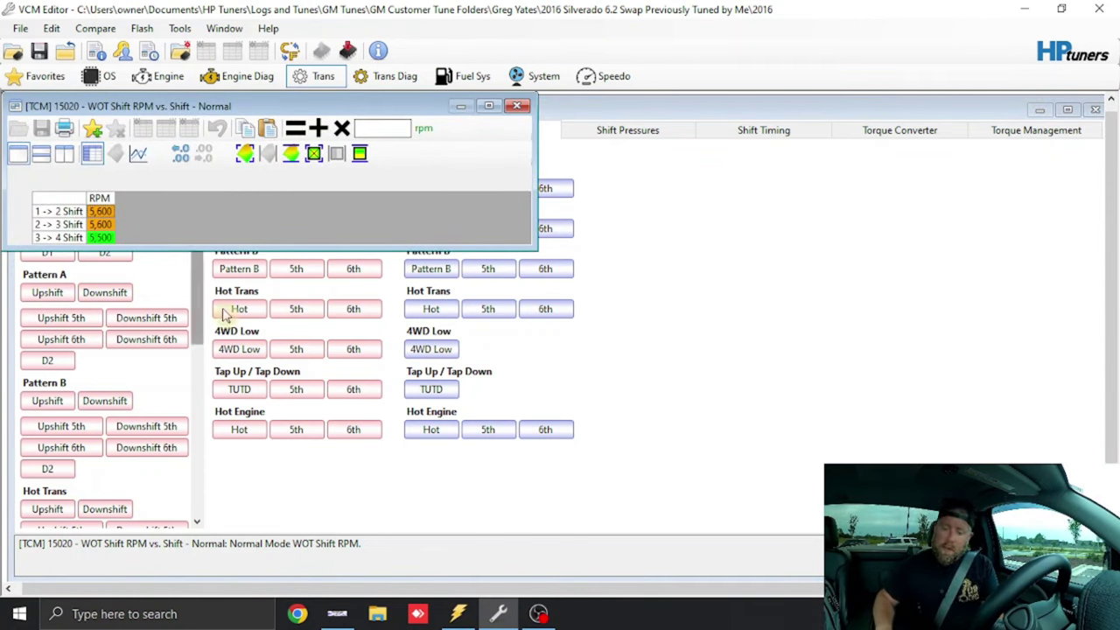
Switch back to the Trans Table Generator and set the third gear's engine RPM to 5500
{"action": "left_click", "coordinate": [337, 613]}
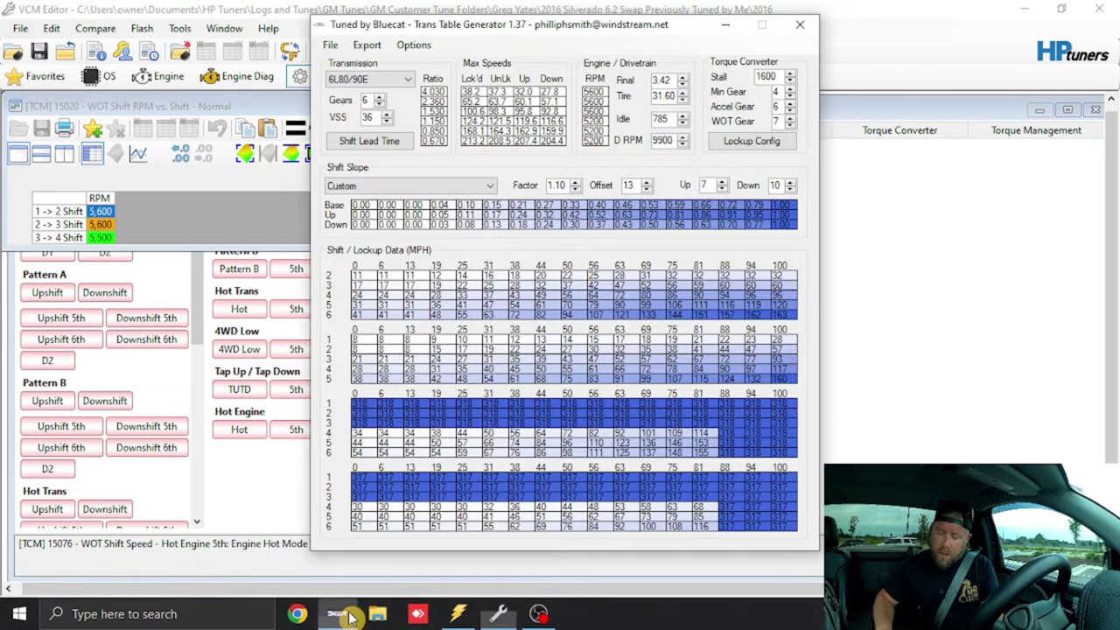
{"action": "left_click", "coordinate": [595, 112]}
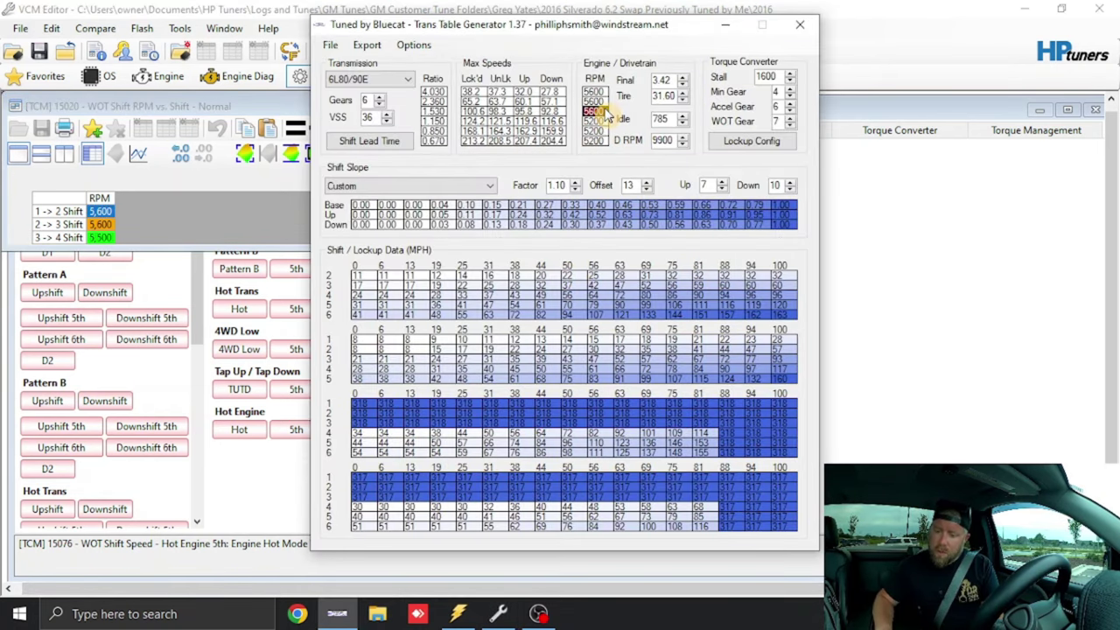
{"action": "type", "text": "5599"}
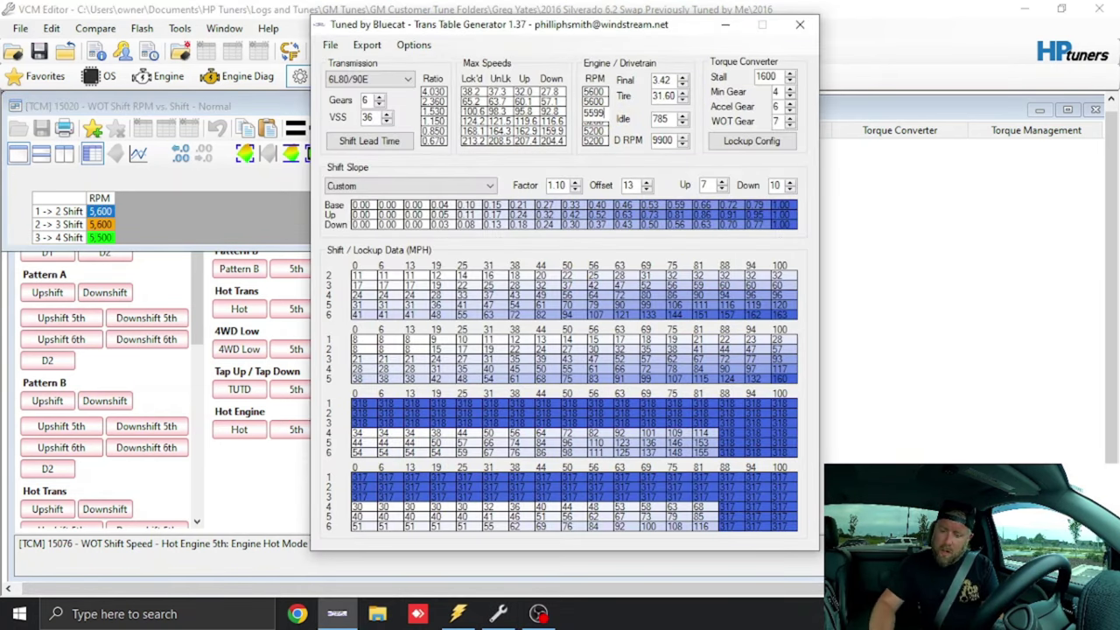
{"action": "type", "text": "00"}
{"action": "key", "text": "Return"}
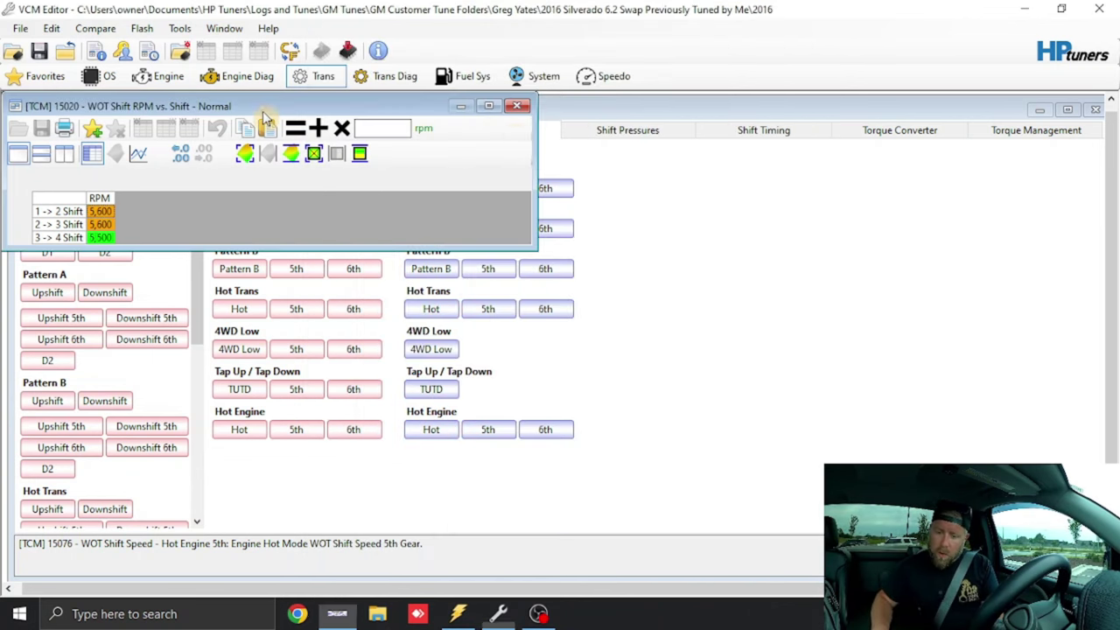
Check the normal 5th and 6th gear full throttle shift RPM in VCM Editor and return to the Trans Table Generator
{"action": "left_click", "coordinate": [261, 118]}
{"action": "left_click", "coordinate": [516, 106]}
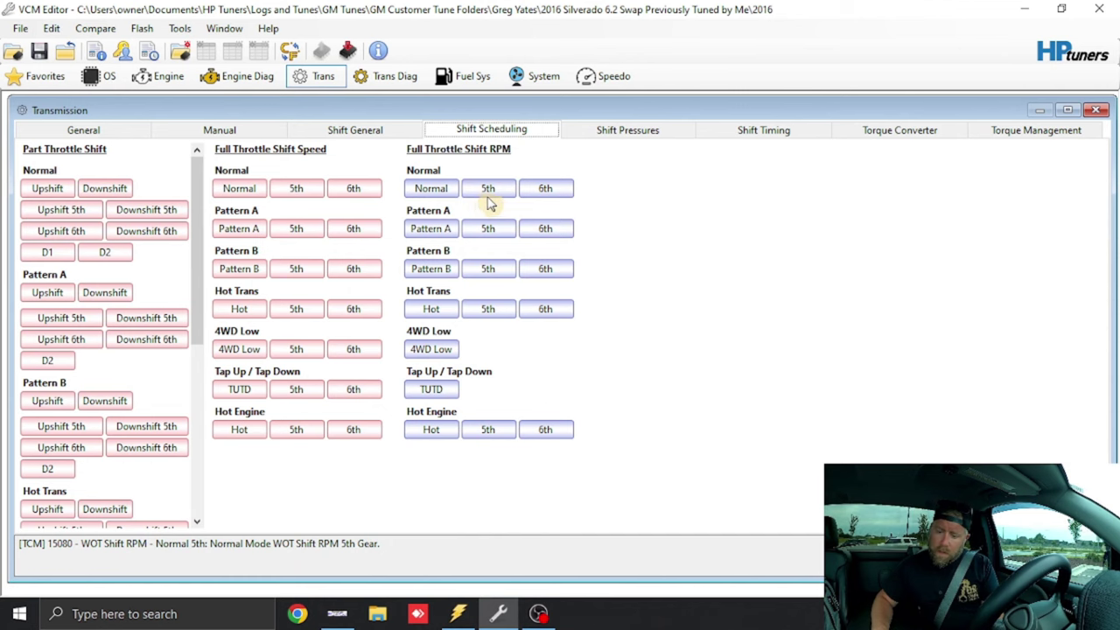
{"action": "left_click", "coordinate": [488, 188]}
{"action": "left_click", "coordinate": [536, 127]}
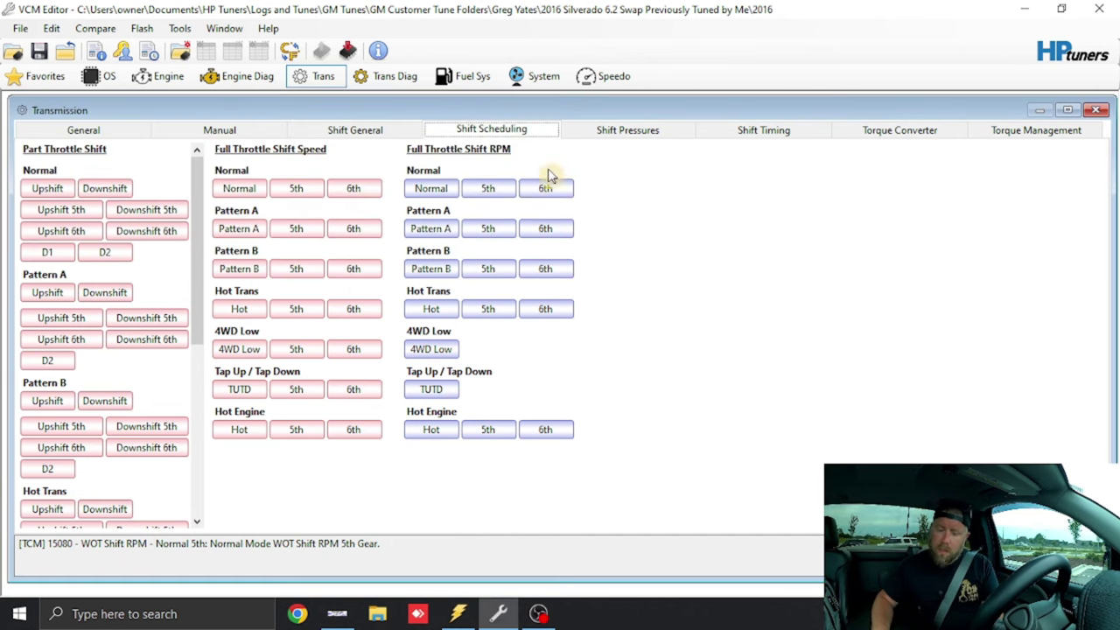
{"action": "left_click", "coordinate": [545, 189]}
{"action": "left_click", "coordinate": [567, 147]}
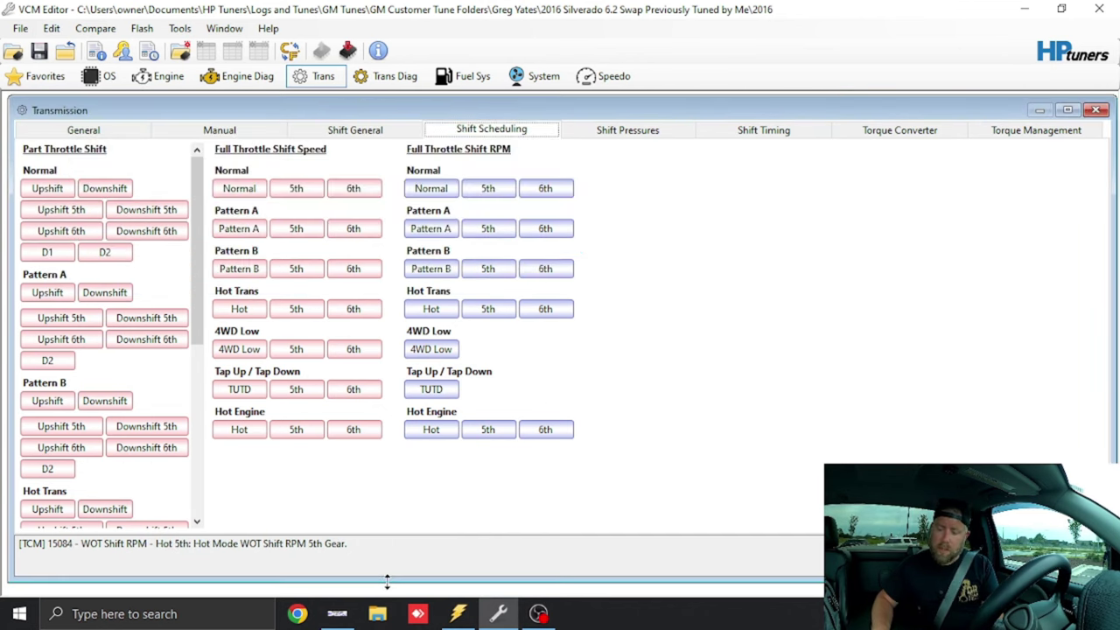
{"action": "left_click", "coordinate": [338, 615]}
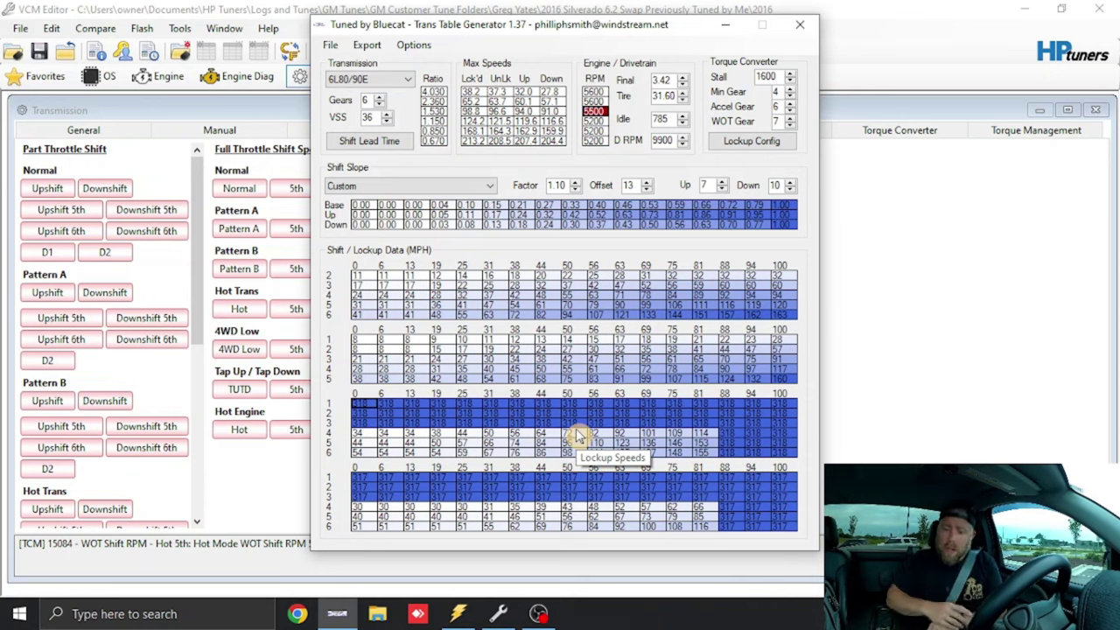
Save the tune in VCM Editor under the new name 2016 Silverado 6.2 Swap Mod BTR Intake Trans Tuning Street 2
{"action": "left_click", "coordinate": [139, 29]}
{"action": "left_click", "coordinate": [52, 29]}
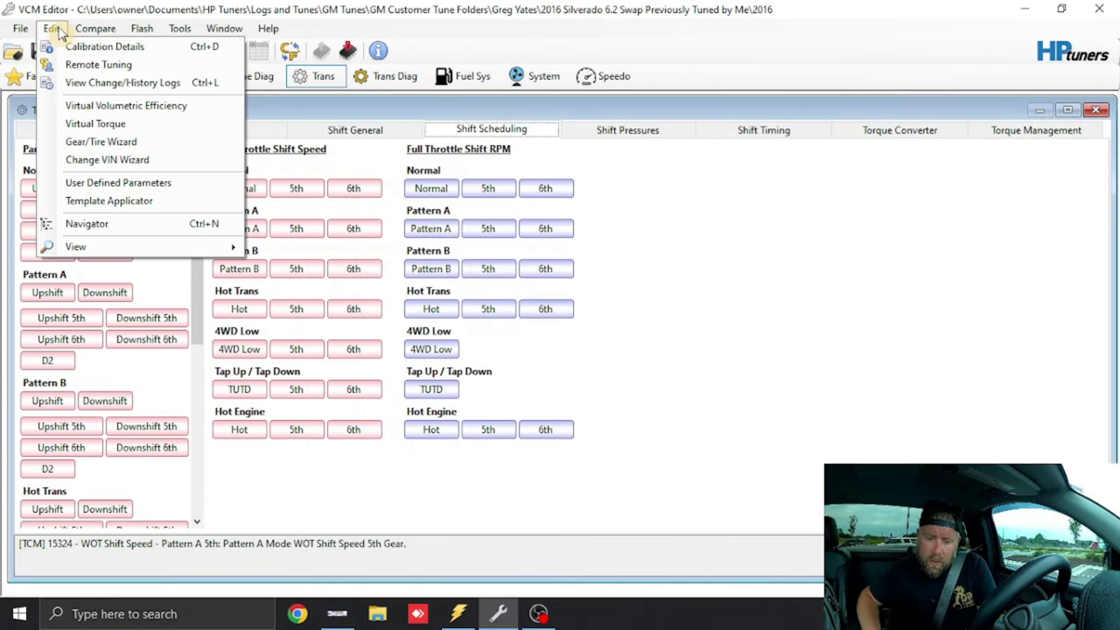
{"action": "left_click", "coordinate": [55, 31]}
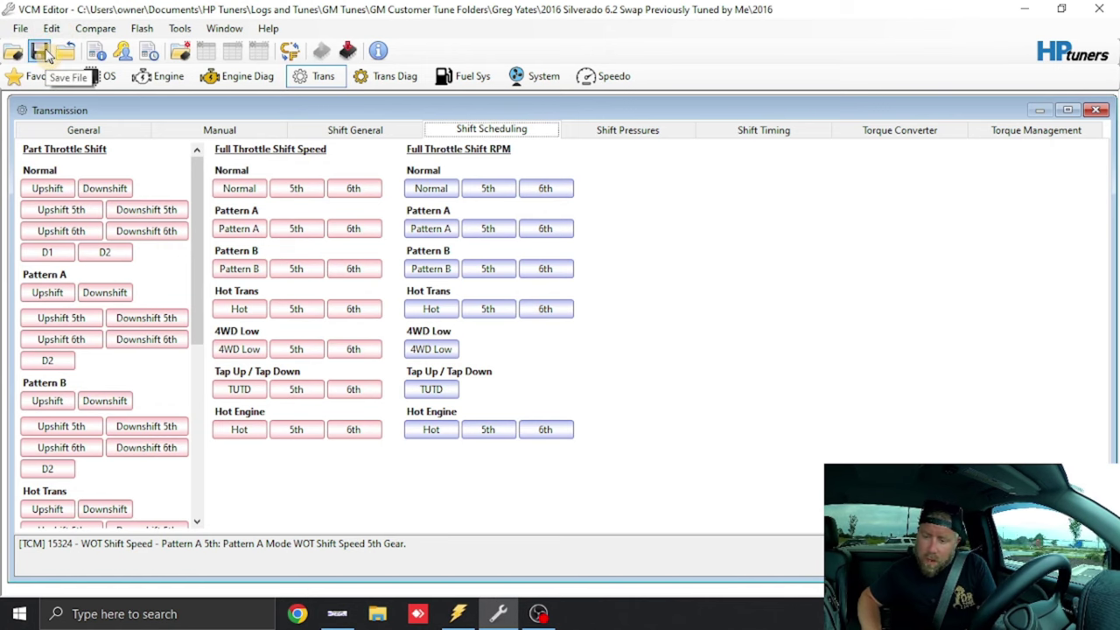
{"action": "left_click", "coordinate": [20, 28]}
{"action": "left_click", "coordinate": [37, 85]}
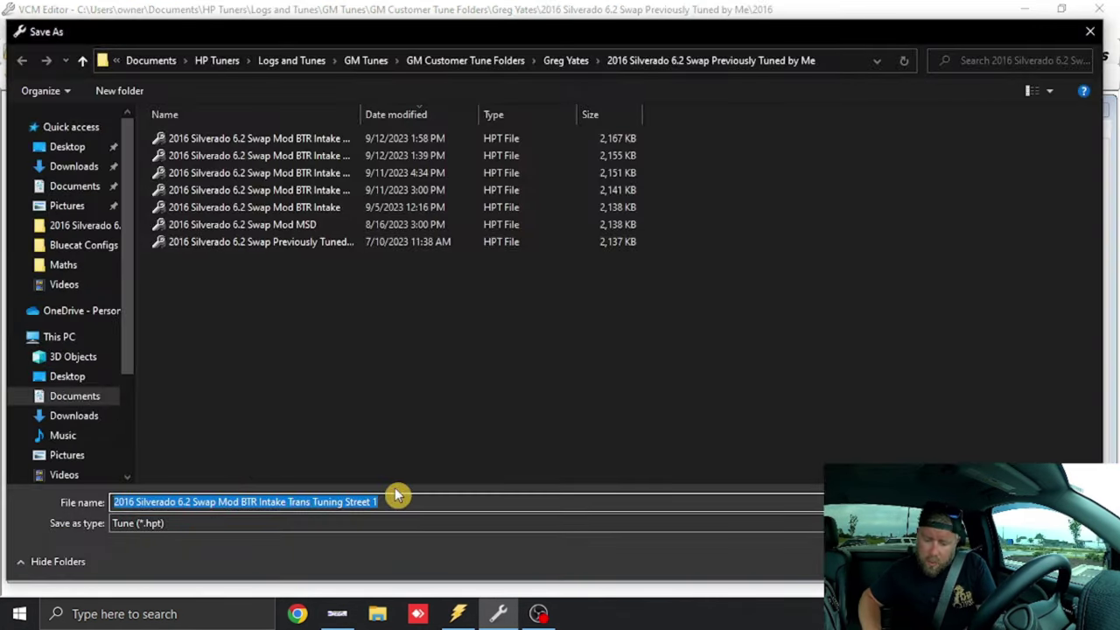
{"action": "left_click", "coordinate": [400, 500]}
{"action": "key", "text": "BackSpace"}
{"action": "type", "text": "2"}
{"action": "key", "text": "Return"}
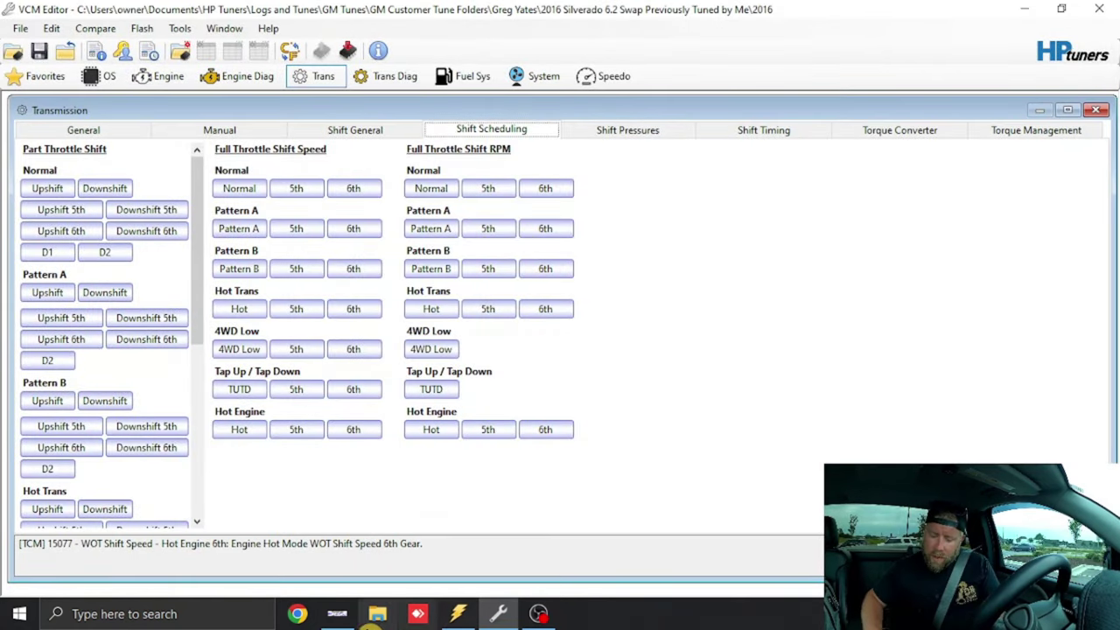
Open the Trans Table Generator's export data window below VCM Editor's shift tables, keeping the Gen IV speedometer calibration
{"action": "left_click", "coordinate": [337, 613]}
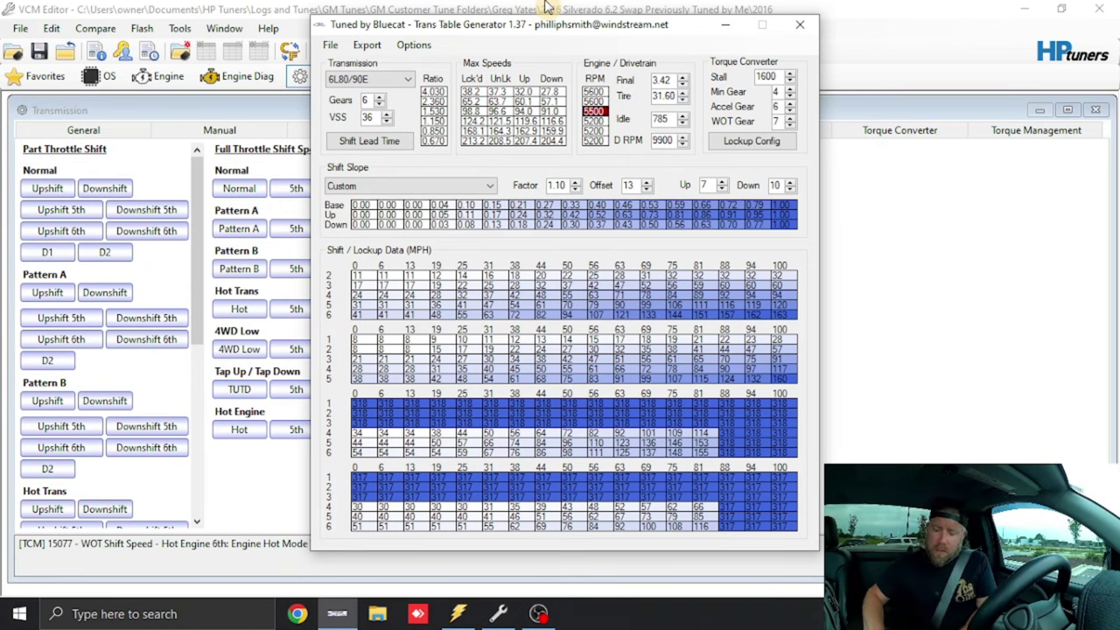
{"action": "left_click", "coordinate": [368, 46]}
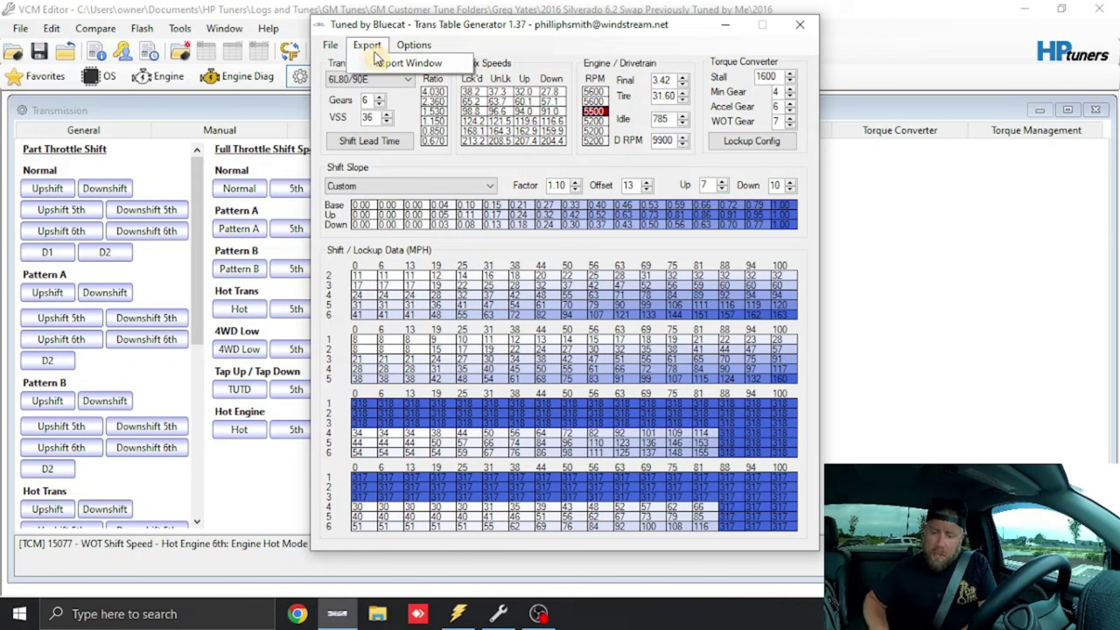
{"action": "left_click", "coordinate": [378, 65]}
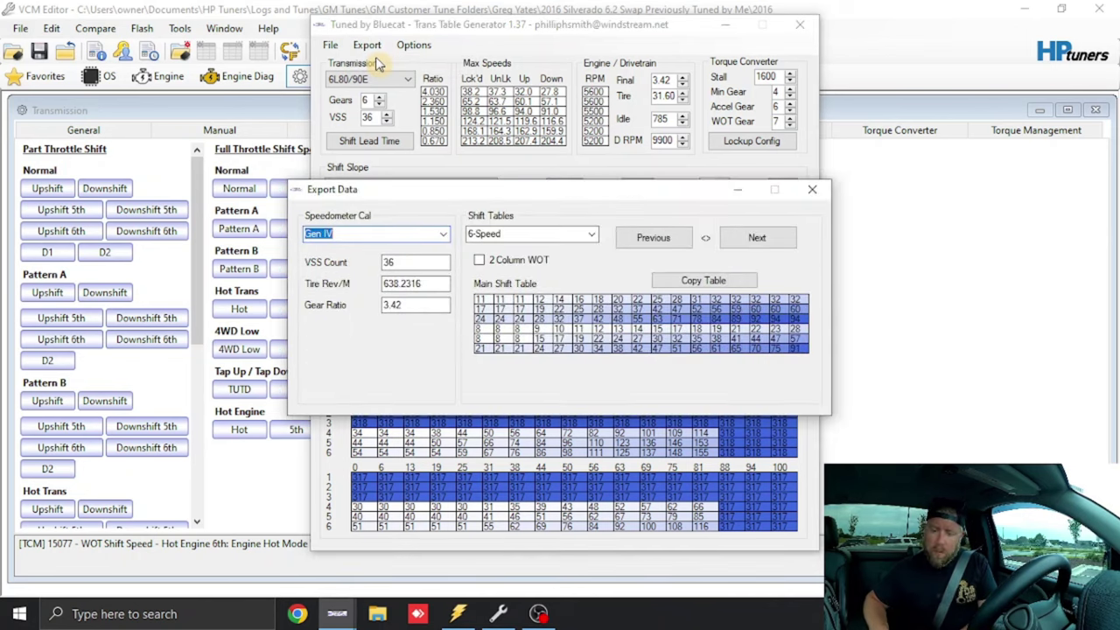
{"action": "left_click", "coordinate": [724, 24]}
{"action": "left_click_drag", "start_coordinate": [505, 193], "coordinate": [540, 364]}
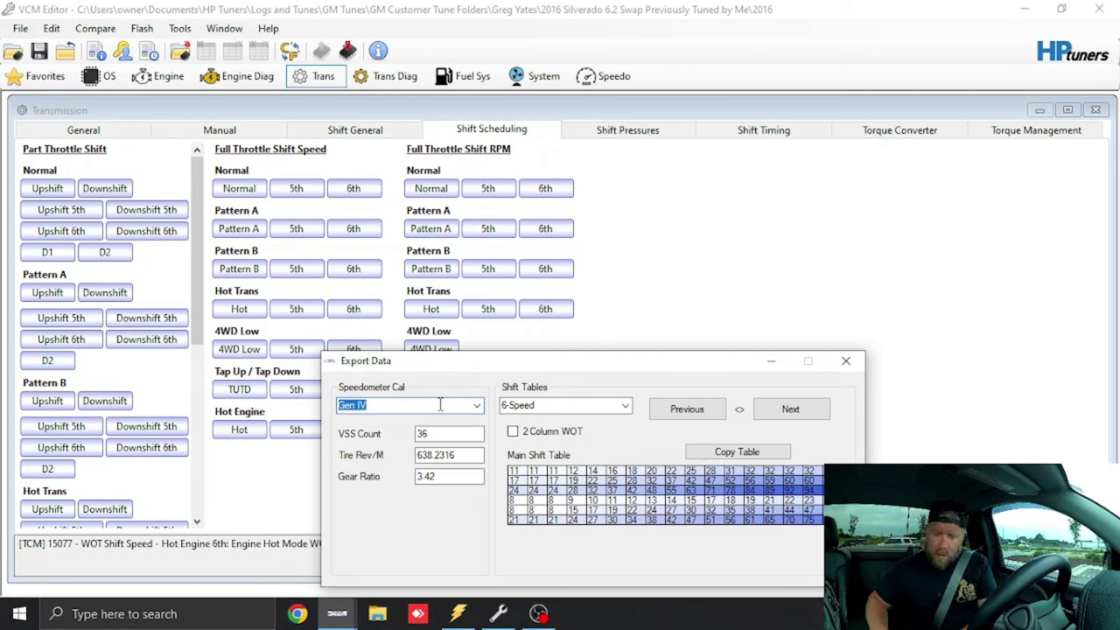
{"action": "left_click", "coordinate": [481, 409]}
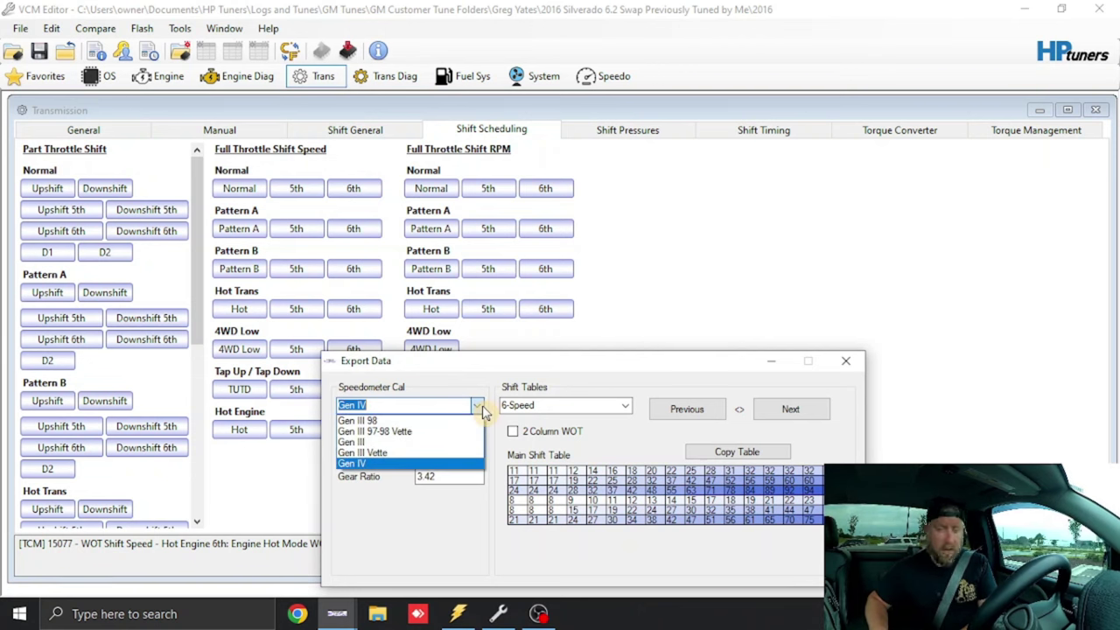
{"action": "left_click", "coordinate": [483, 411]}
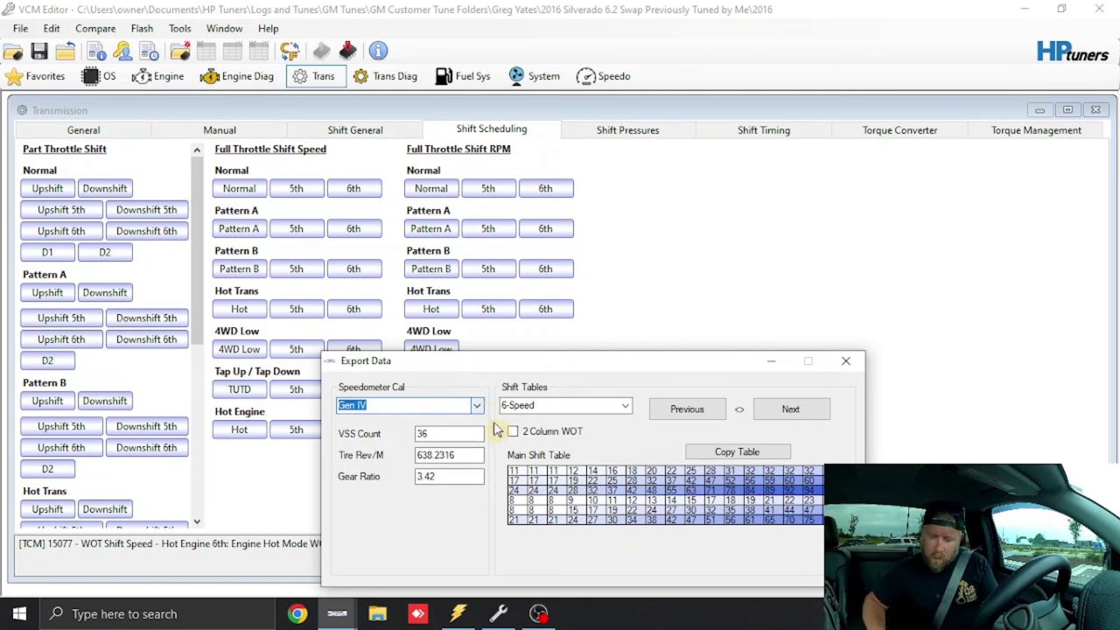
Open VCM Editor's normal part throttle upshift table and copy the first three rows of the exported main shift table
{"action": "left_click", "coordinate": [51, 191]}
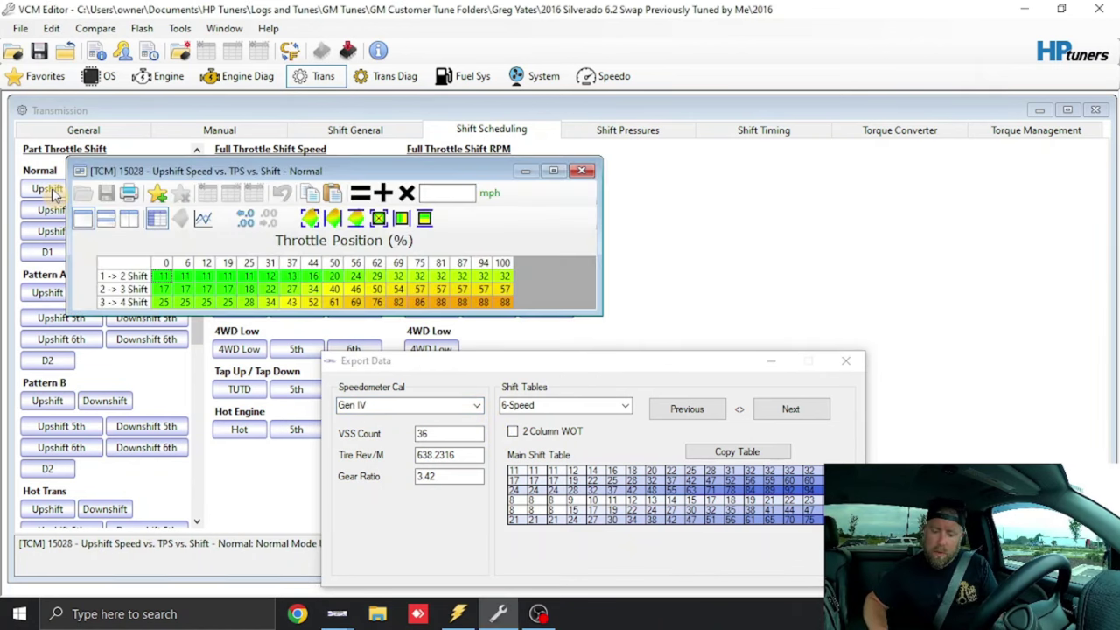
{"action": "left_click", "coordinate": [523, 473]}
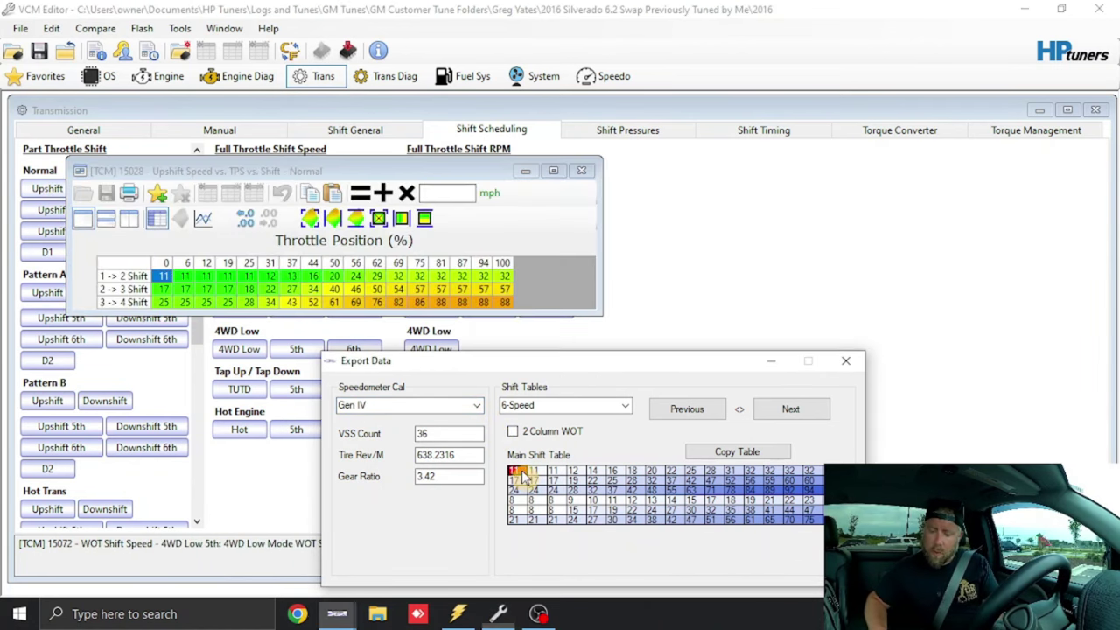
{"action": "left_click_drag", "start_coordinate": [527, 483], "coordinate": [826, 488]}
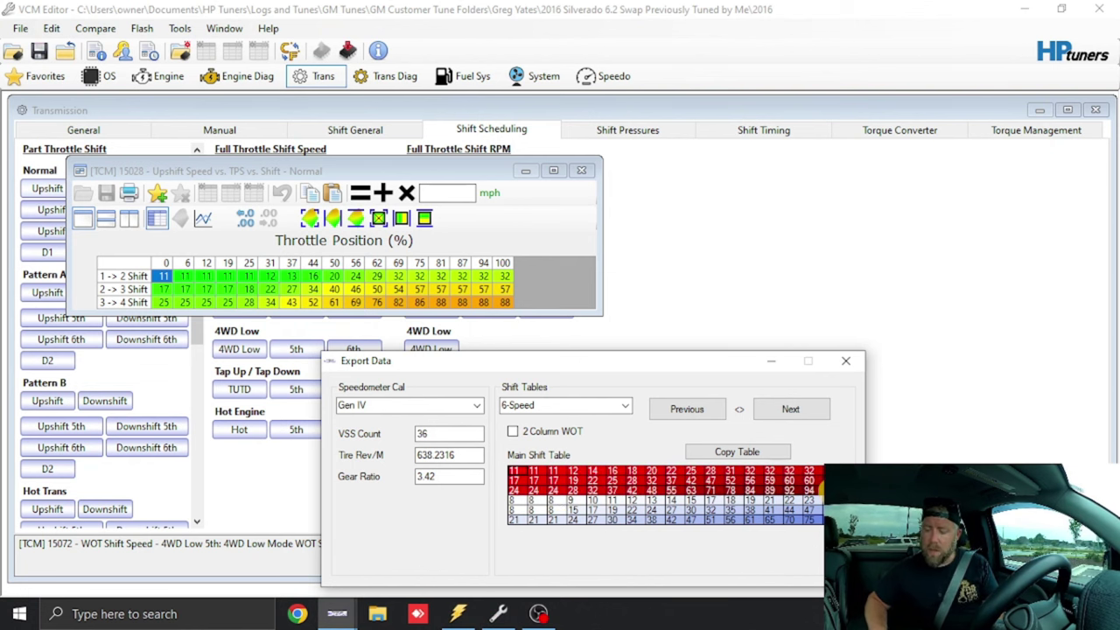
{"action": "right_click", "coordinate": [826, 429]}
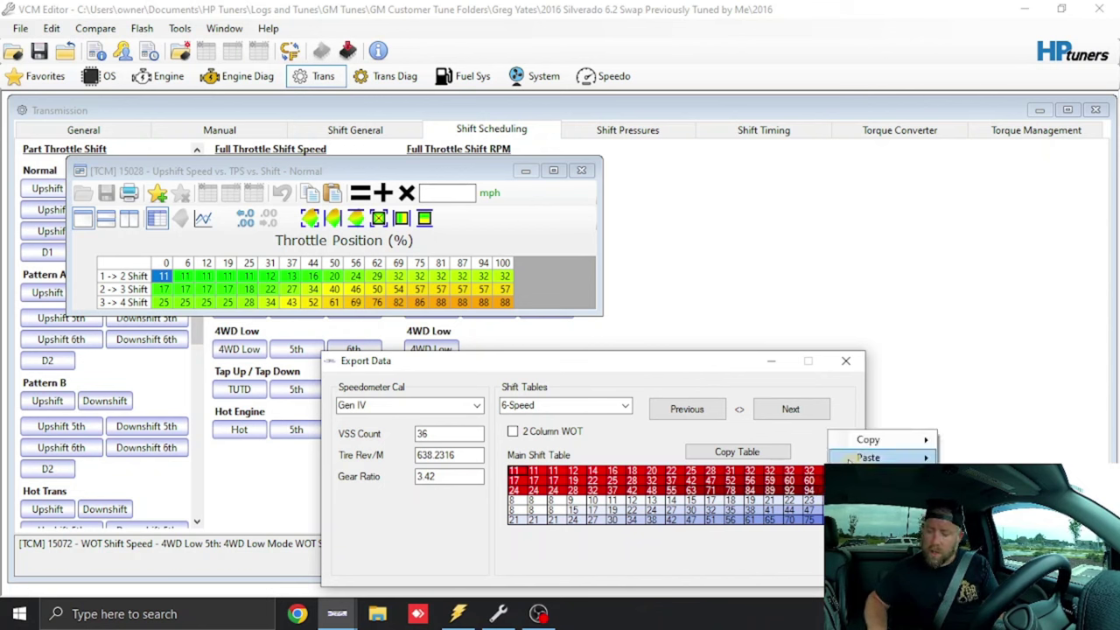
{"action": "left_click", "coordinate": [878, 447]}
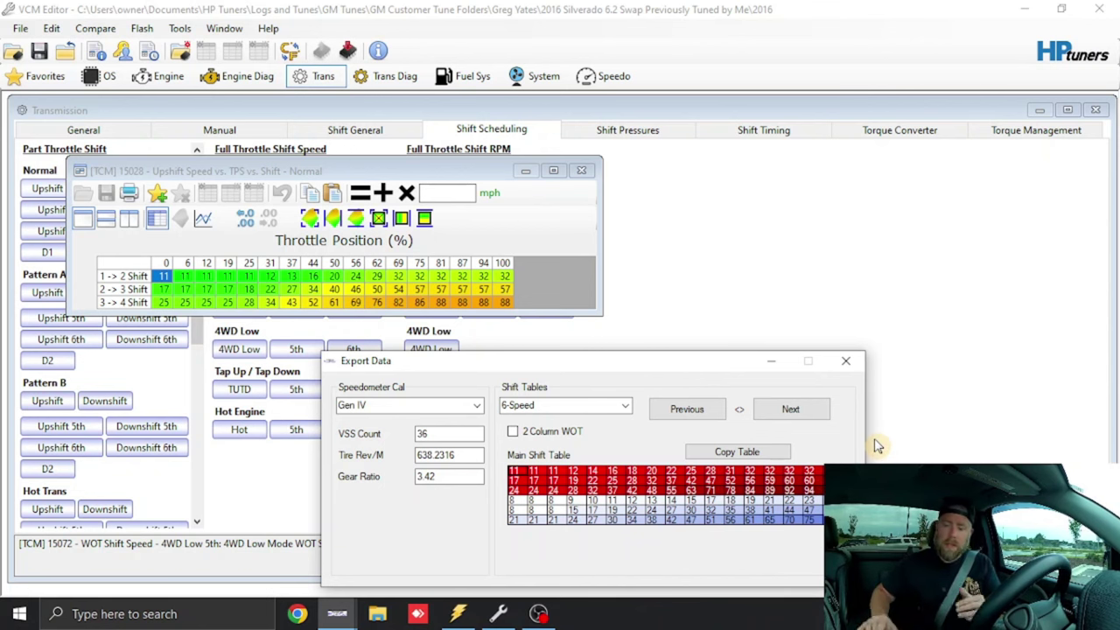
Paste the copied rows over the entire normal part throttle upshift table and close the table
{"action": "left_click", "coordinate": [131, 266]}
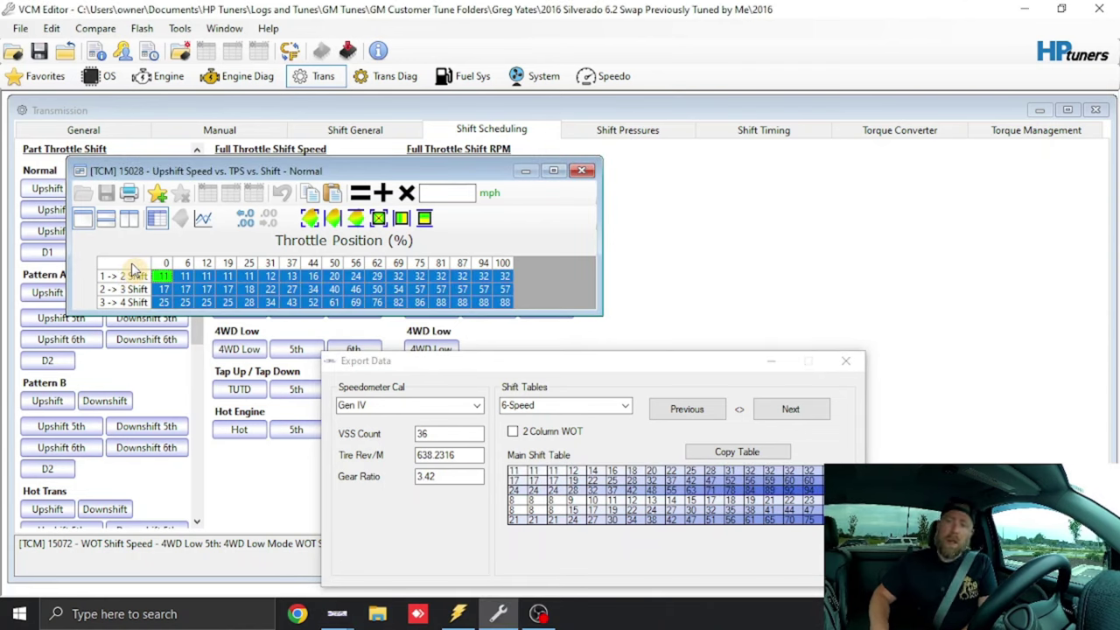
{"action": "left_click", "coordinate": [331, 192]}
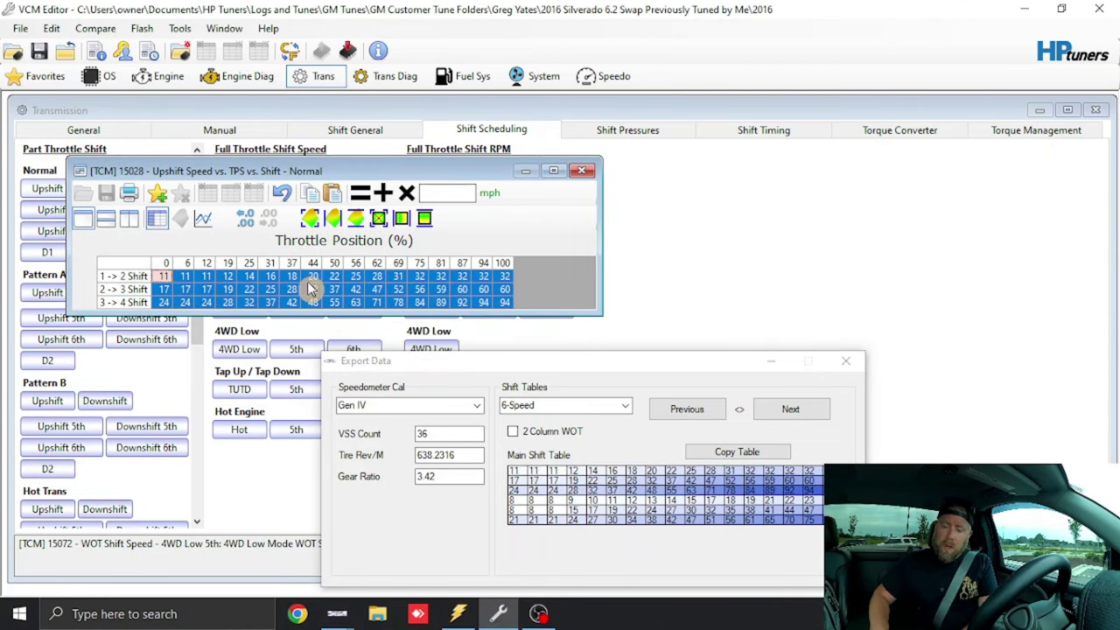
{"action": "left_click", "coordinate": [310, 278]}
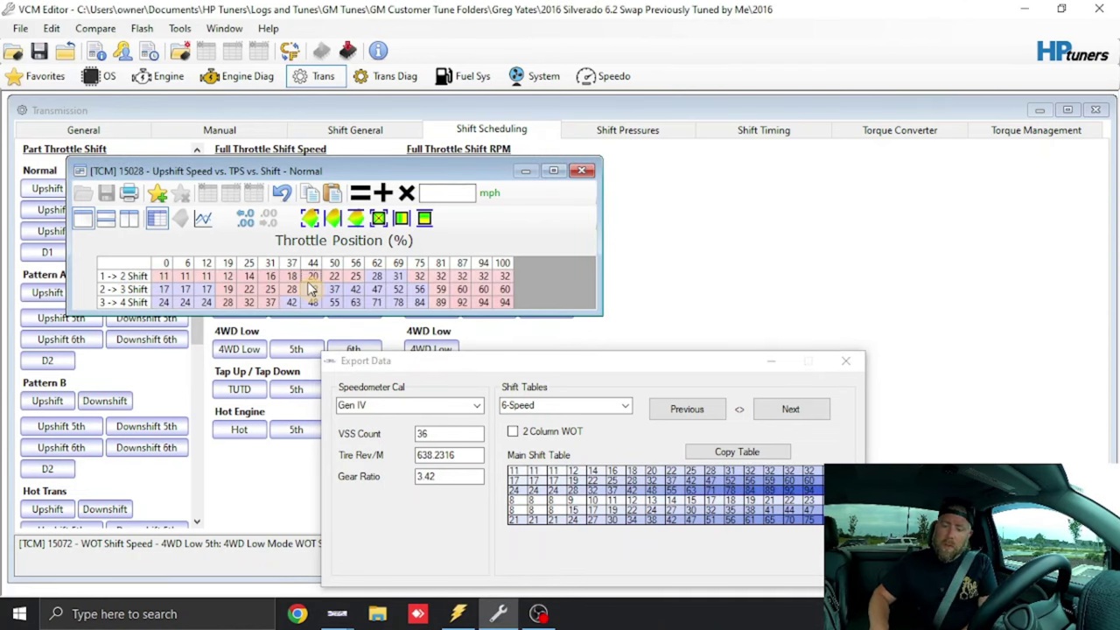
{"action": "left_click", "coordinate": [585, 172]}
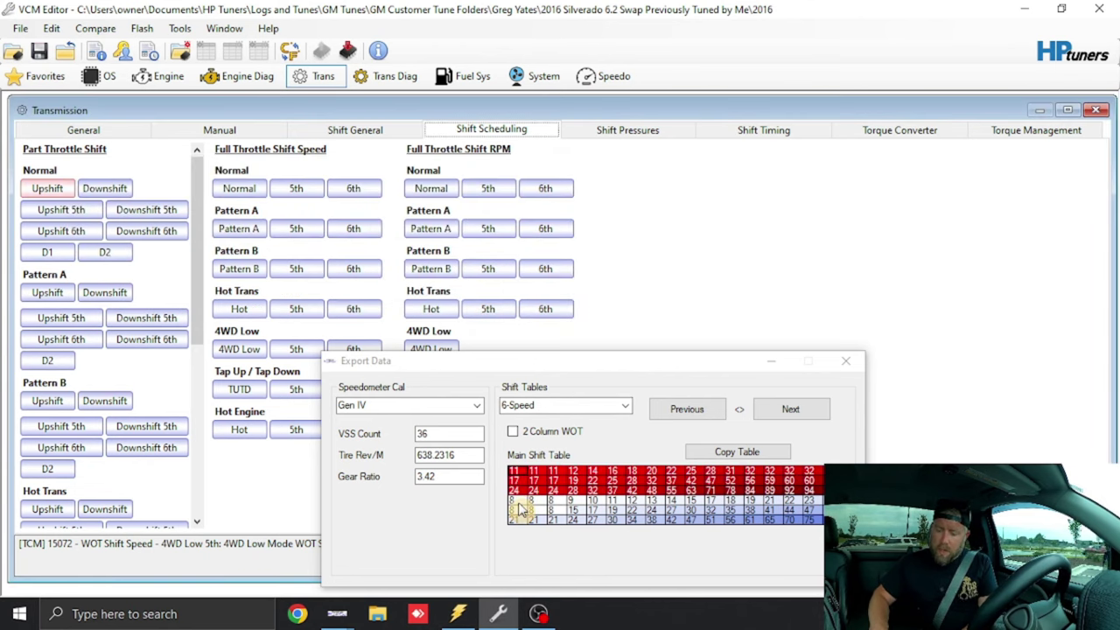
Copy the last three rows of the exported main shift table into the normal part throttle downshift table
{"action": "left_click_drag", "start_coordinate": [520, 507], "coordinate": [831, 525]}
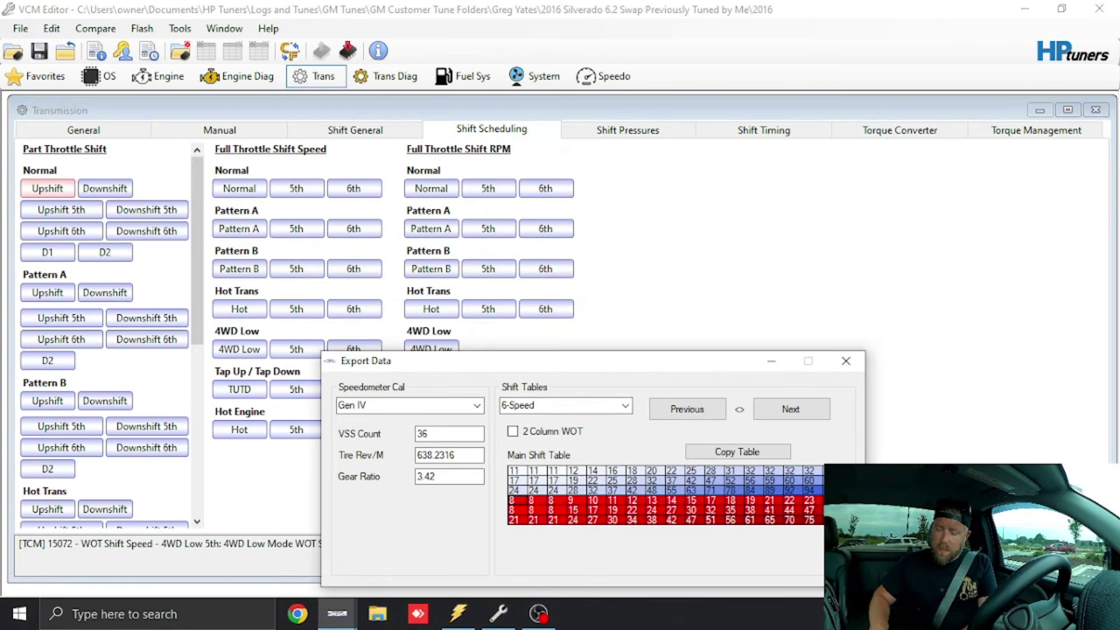
{"action": "left_click", "coordinate": [518, 510]}
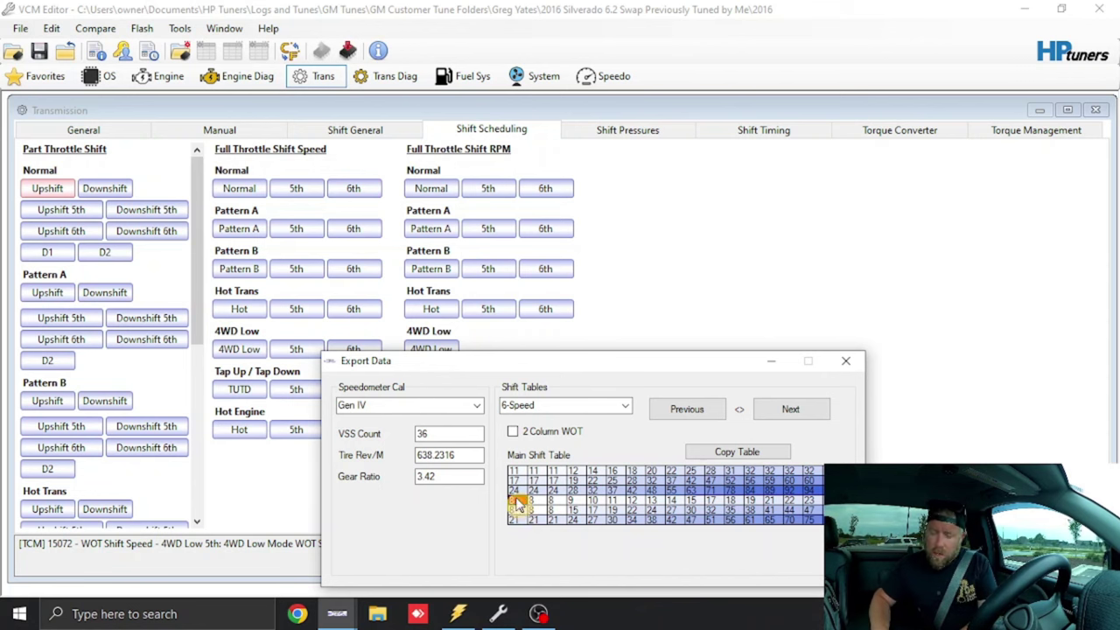
{"action": "left_click_drag", "start_coordinate": [515, 500], "coordinate": [818, 525]}
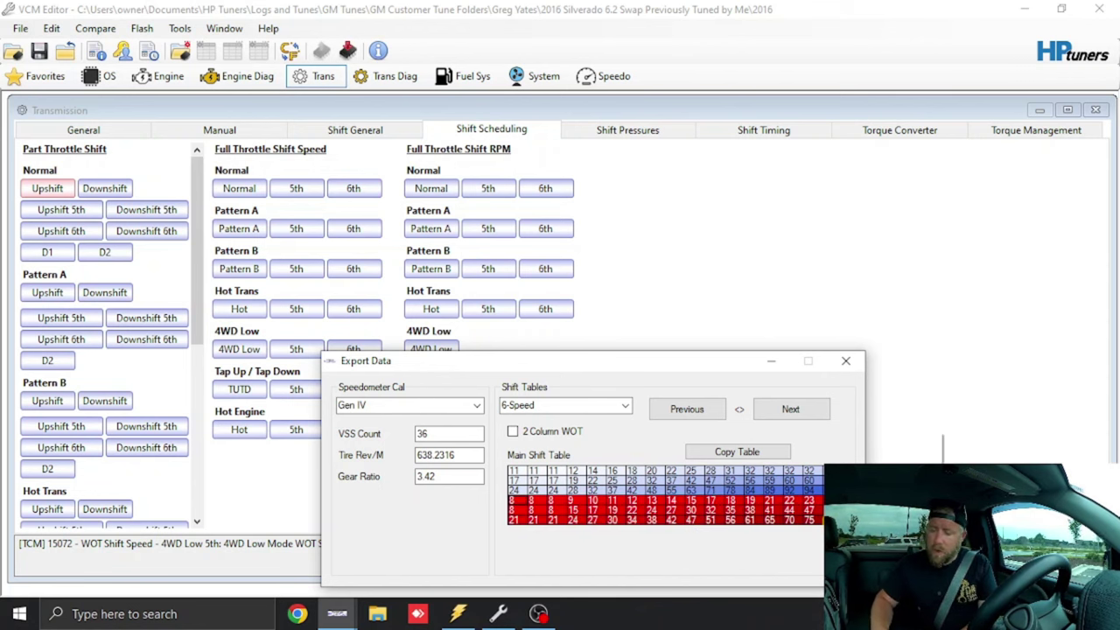
{"action": "right_click", "coordinate": [831, 525]}
{"action": "mouse_move", "coordinate": [891, 444]}
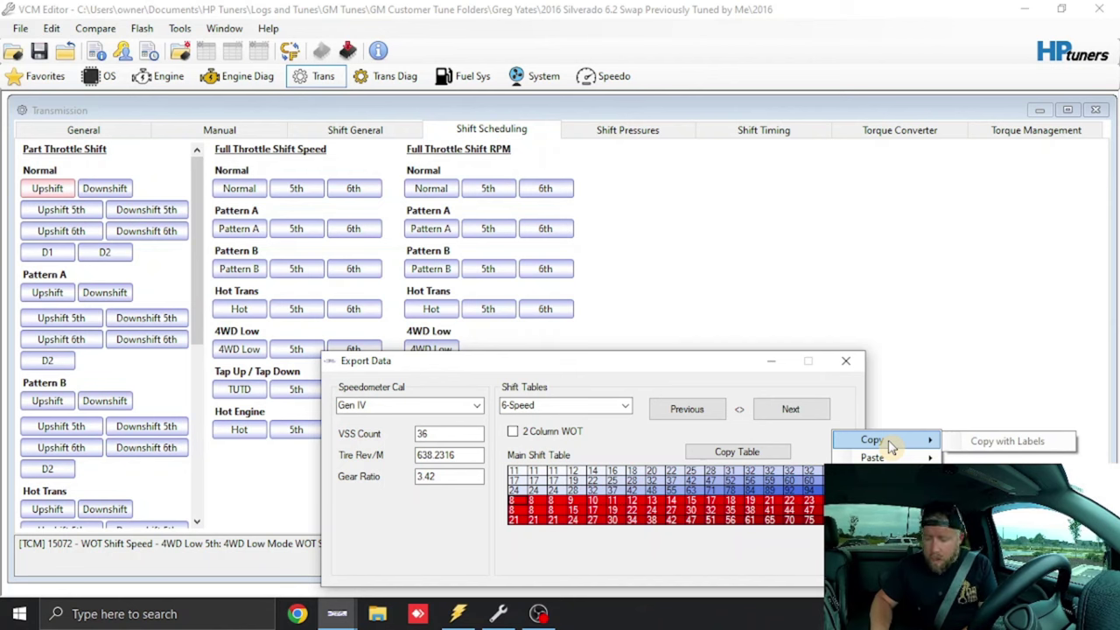
{"action": "left_click", "coordinate": [875, 440]}
{"action": "left_click", "coordinate": [122, 188]}
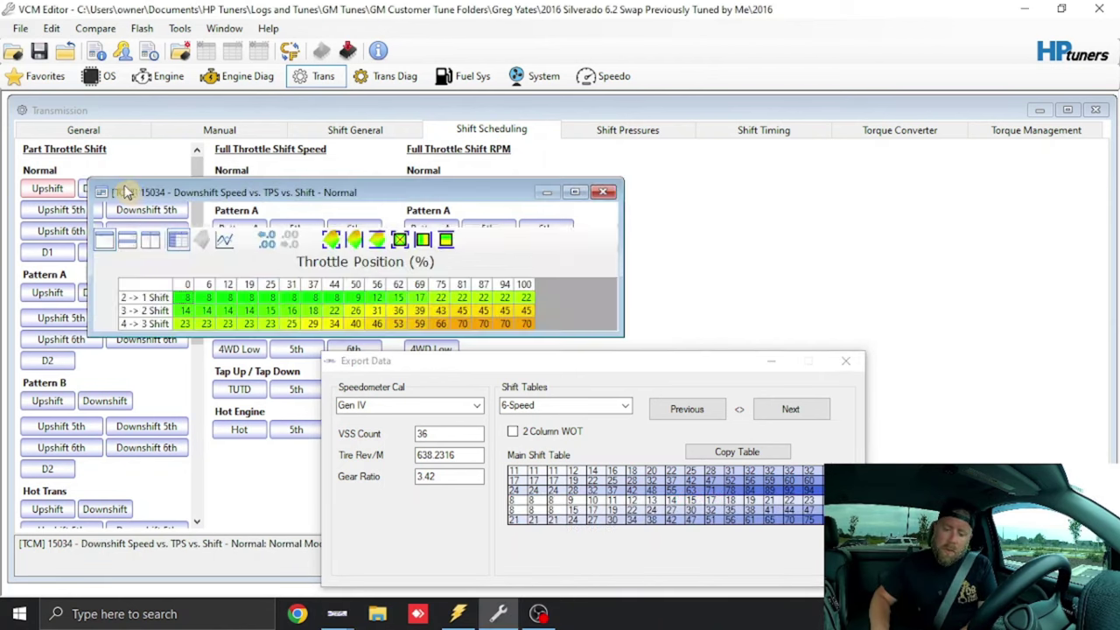
{"action": "left_click", "coordinate": [147, 285]}
{"action": "left_click", "coordinate": [353, 213]}
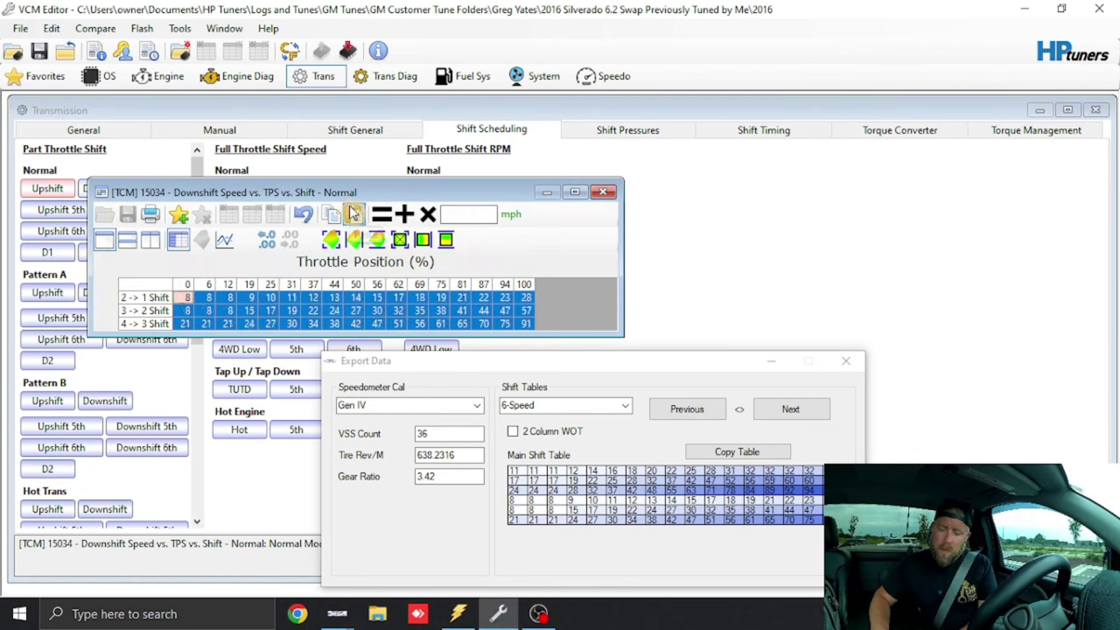
{"action": "left_click", "coordinate": [603, 191]}
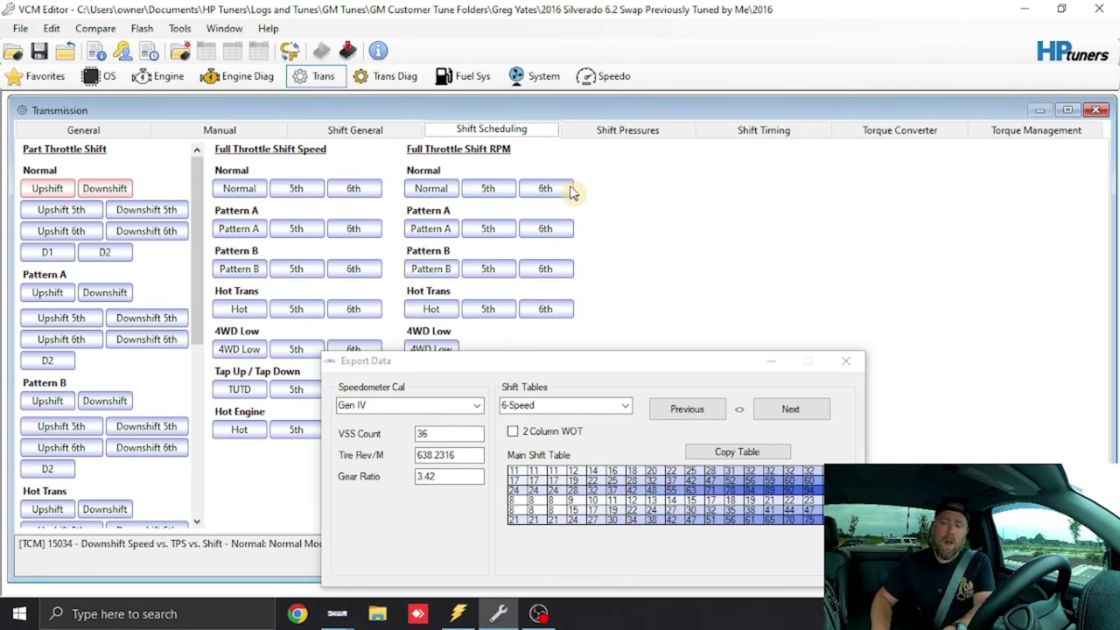
Show the exported 5th shift table and transfer its first row into the normal part throttle Upshift 5th table
{"action": "left_click", "coordinate": [783, 411]}
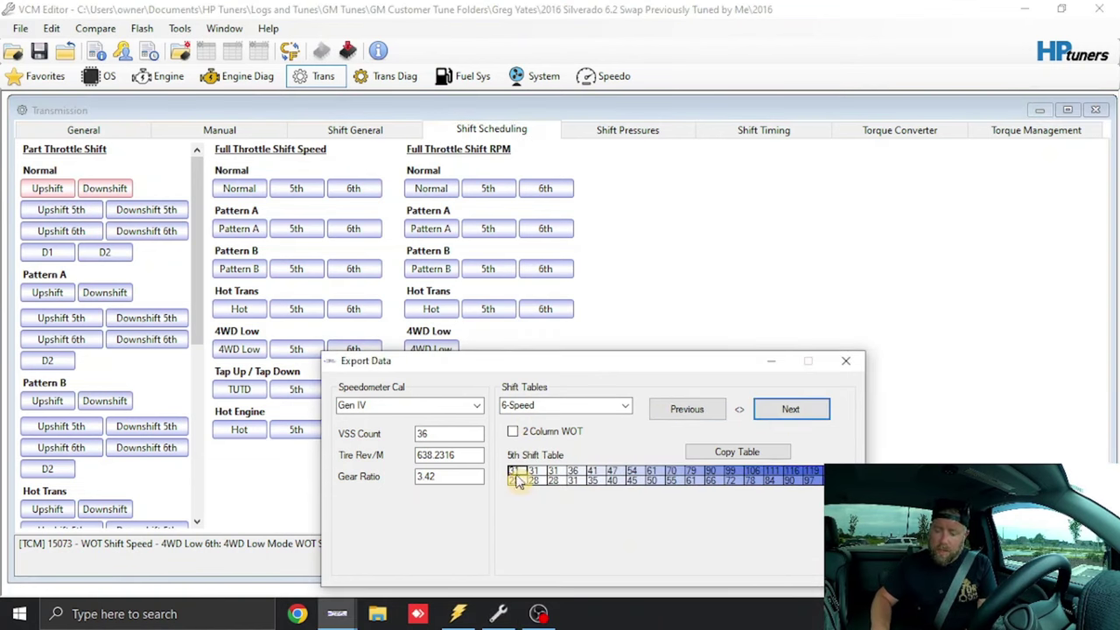
{"action": "left_click_drag", "start_coordinate": [518, 482], "coordinate": [822, 470]}
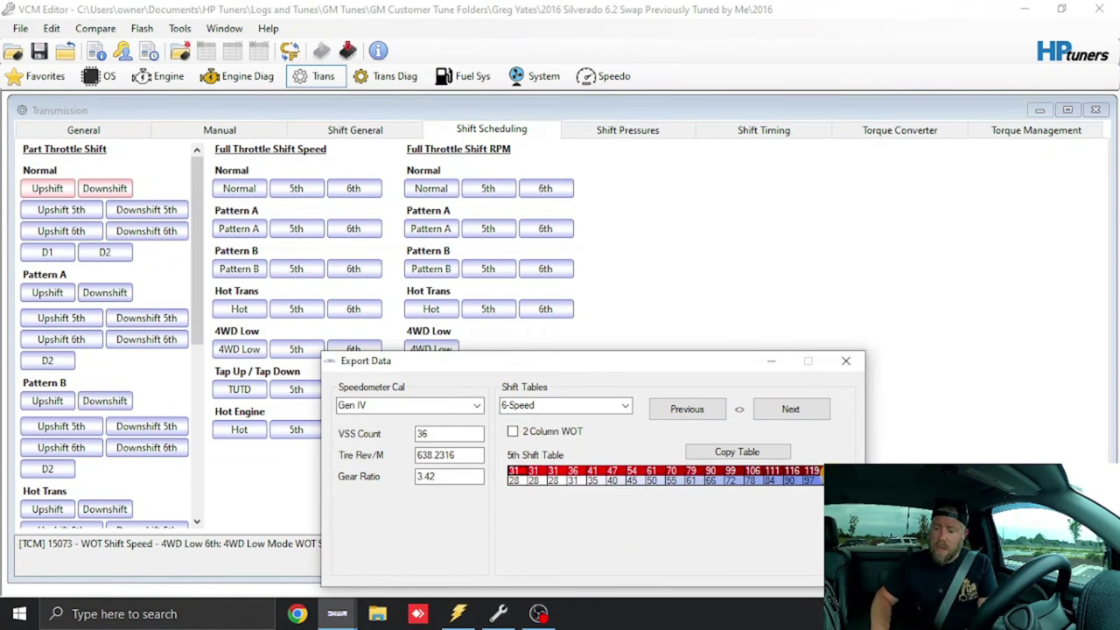
{"action": "right_click", "coordinate": [823, 471]}
{"action": "mouse_move", "coordinate": [858, 440]}
{"action": "left_click", "coordinate": [1015, 442]}
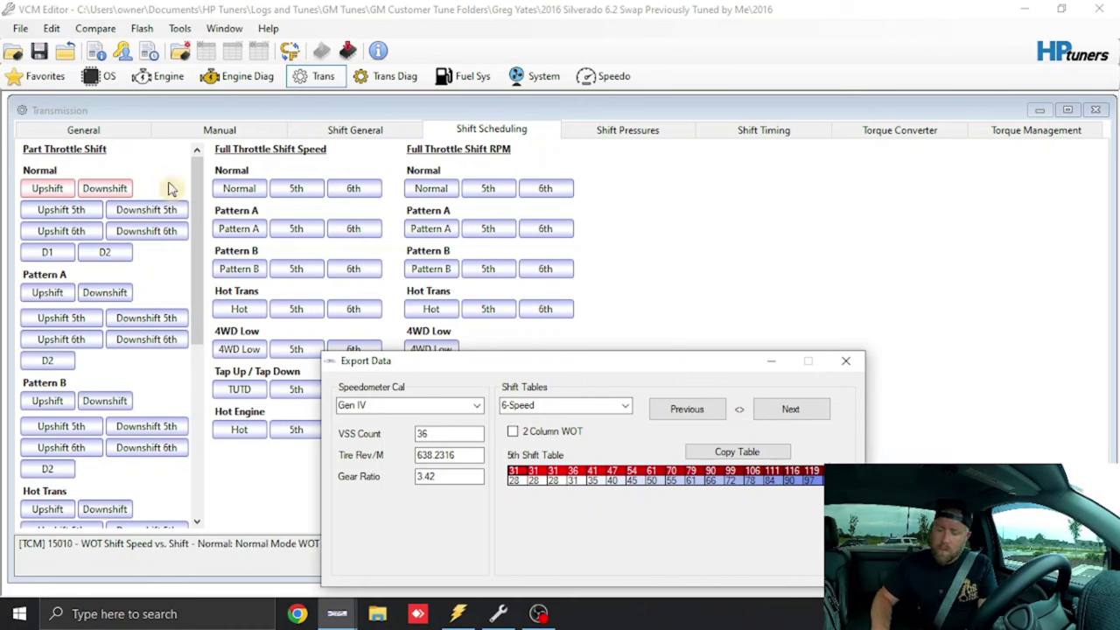
{"action": "left_click", "coordinate": [76, 209]}
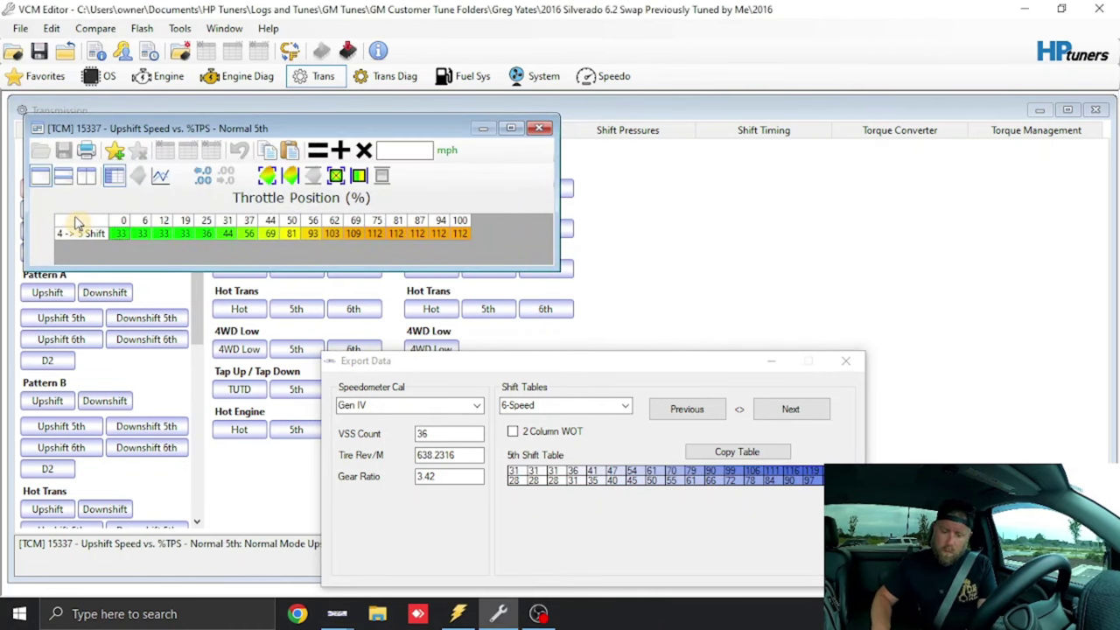
{"action": "left_click", "coordinate": [77, 231]}
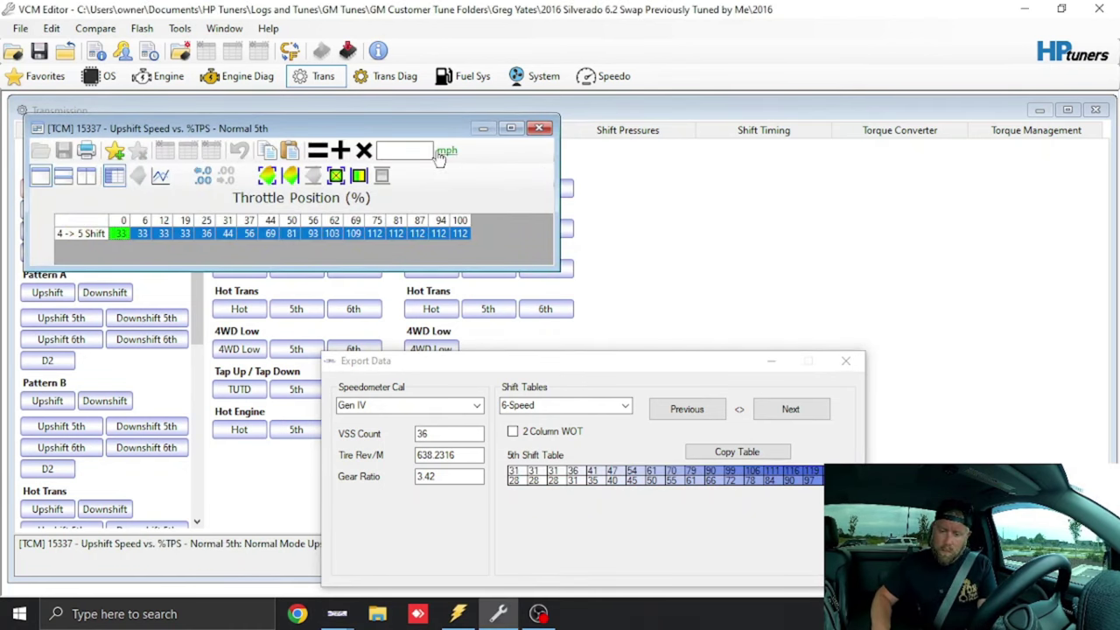
{"action": "left_click", "coordinate": [289, 152]}
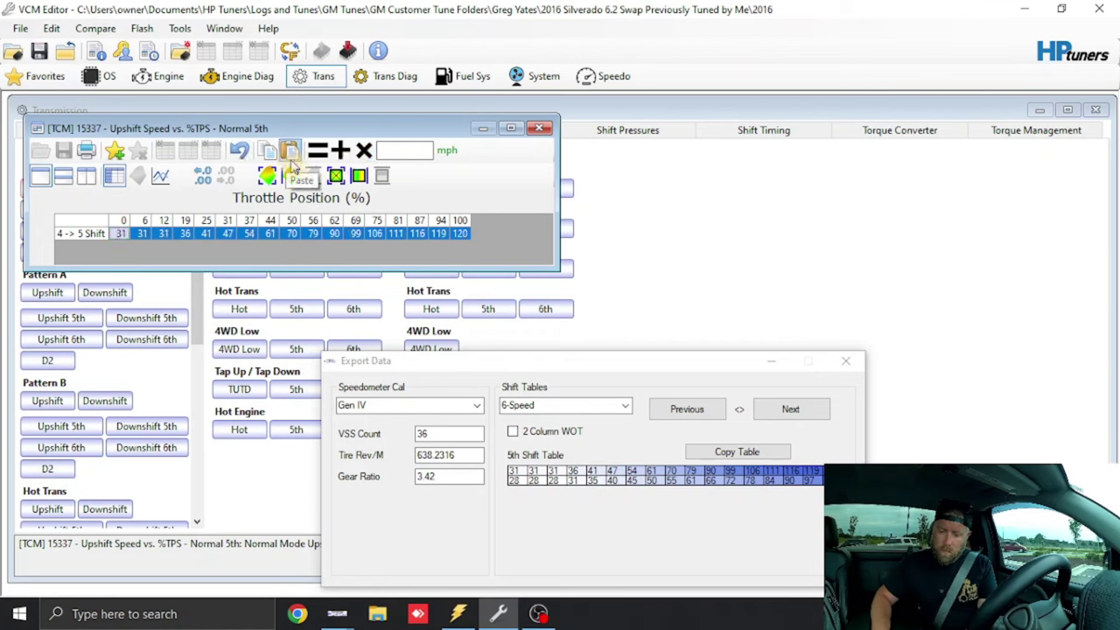
{"action": "left_click", "coordinate": [539, 128]}
Transfer the second row of the exported 5th shift table into the normal part throttle Downshift 5th table
{"action": "left_click", "coordinate": [517, 482]}
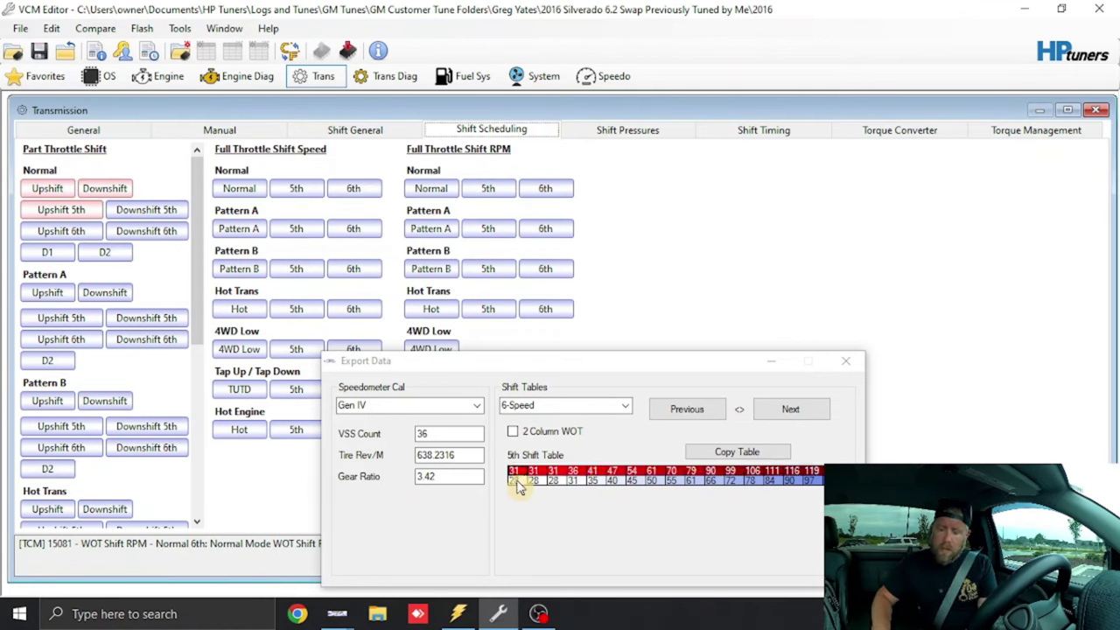
{"action": "left_click", "coordinate": [517, 482]}
{"action": "left_click_drag", "start_coordinate": [602, 483], "coordinate": [815, 481]}
{"action": "right_click", "coordinate": [831, 429]}
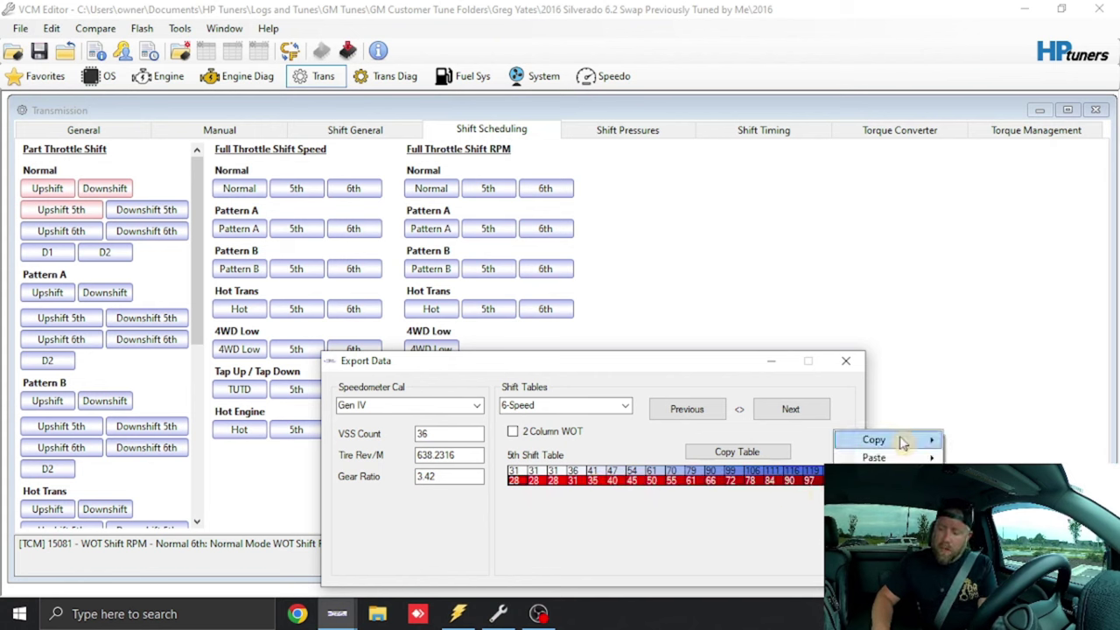
{"action": "left_click", "coordinate": [875, 440]}
{"action": "left_click", "coordinate": [170, 210]}
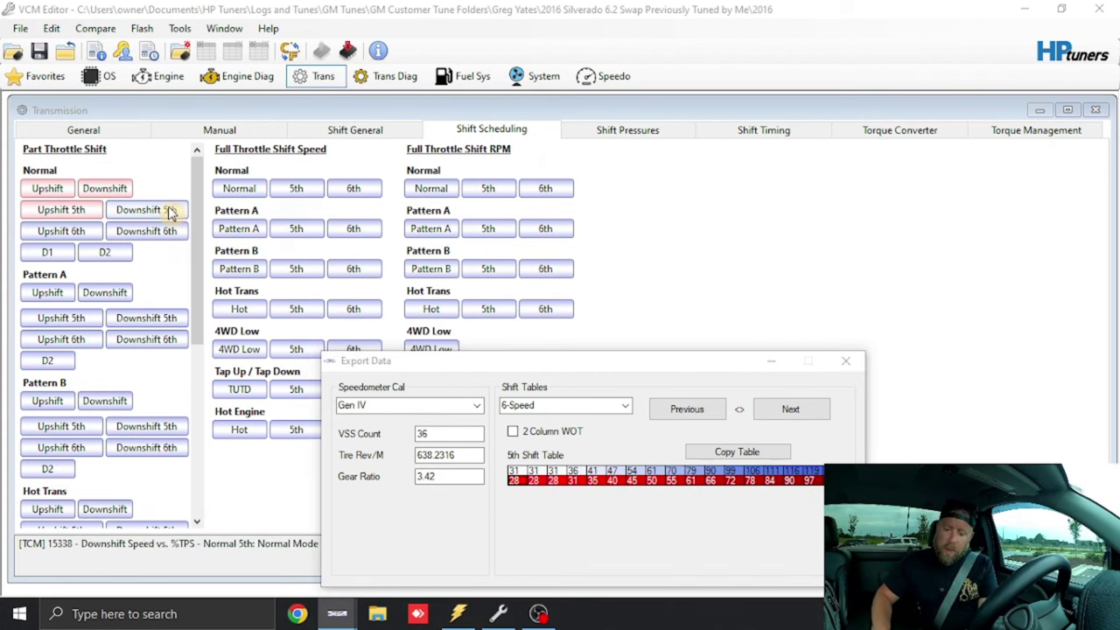
{"action": "left_click", "coordinate": [118, 253]}
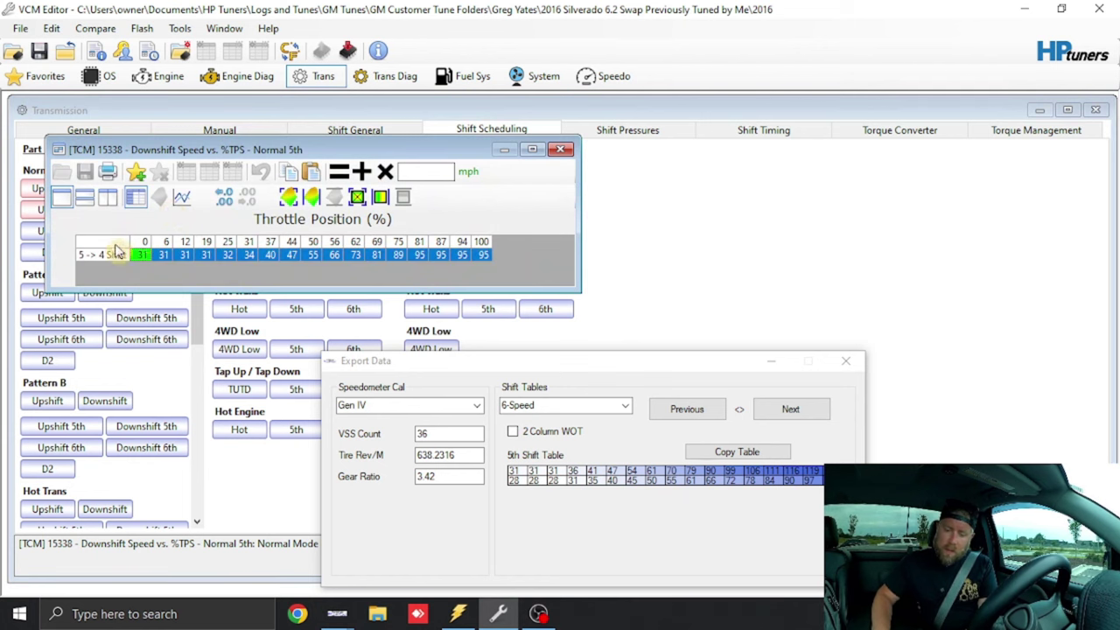
{"action": "left_click", "coordinate": [312, 173]}
{"action": "left_click", "coordinate": [567, 150]}
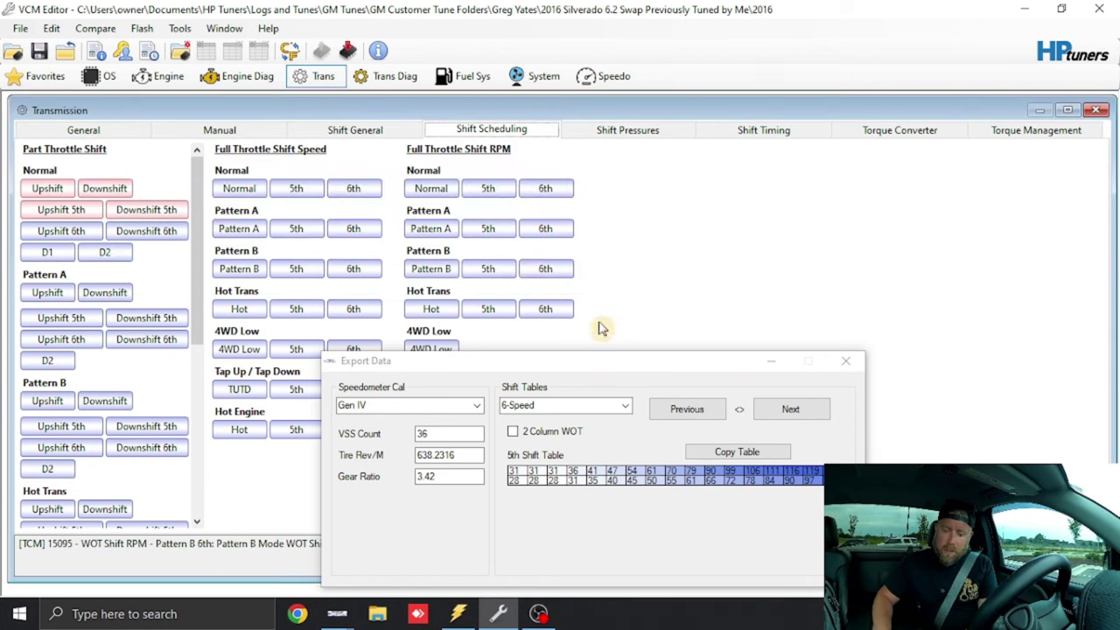
Show the exported 6th shift table and transfer its first row into the normal part throttle Upshift 6th table
{"action": "left_click", "coordinate": [781, 407]}
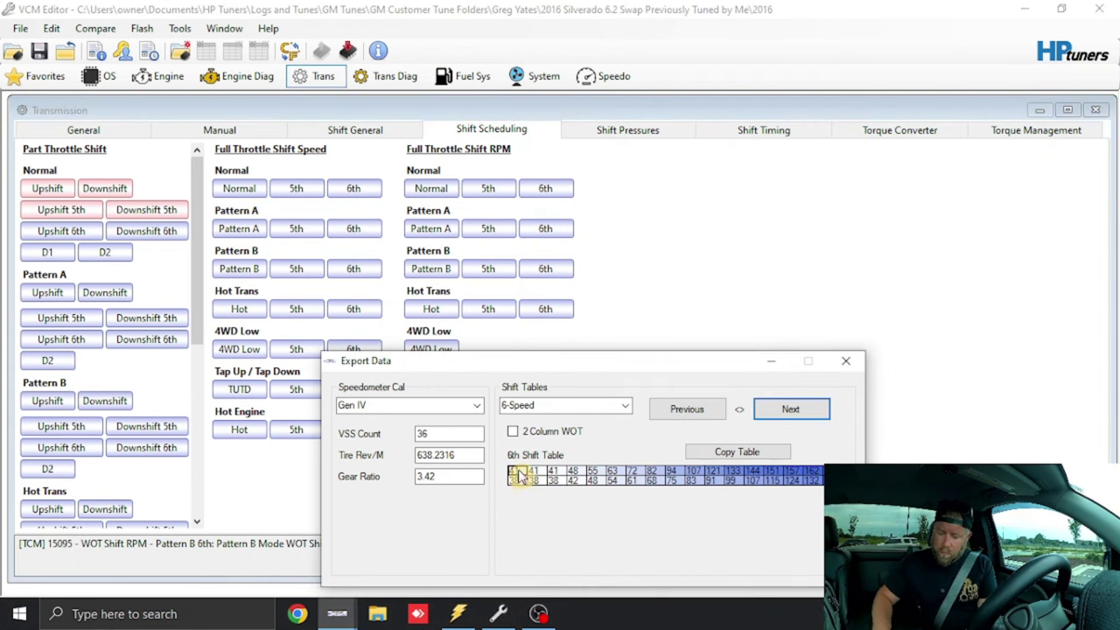
{"action": "left_click_drag", "start_coordinate": [514, 471], "coordinate": [814, 471]}
{"action": "right_click", "coordinate": [839, 431]}
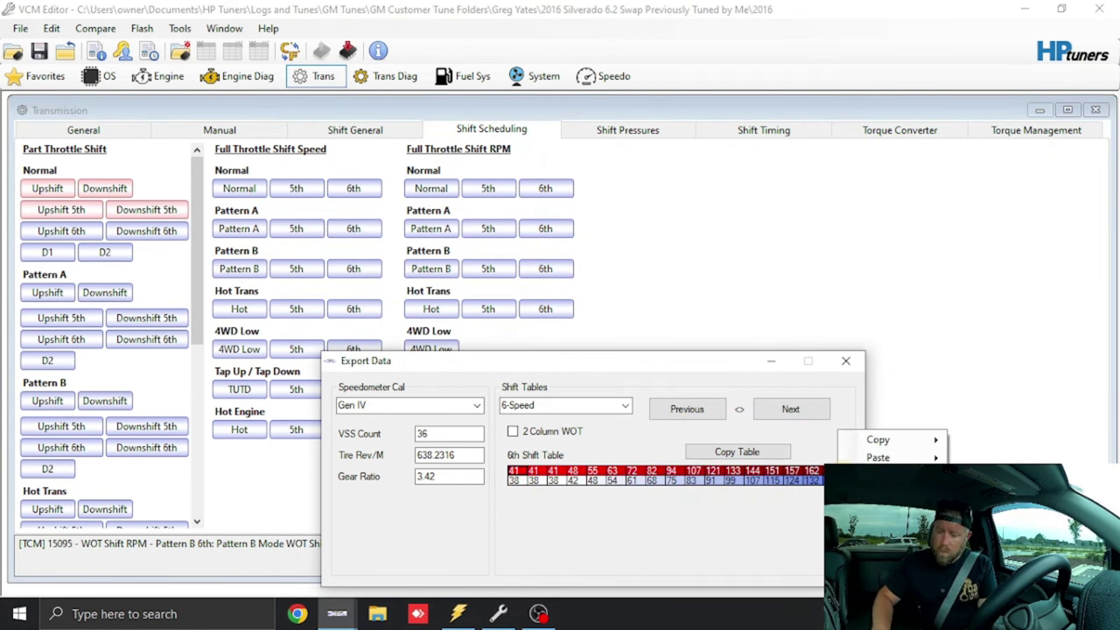
{"action": "left_click", "coordinate": [875, 440]}
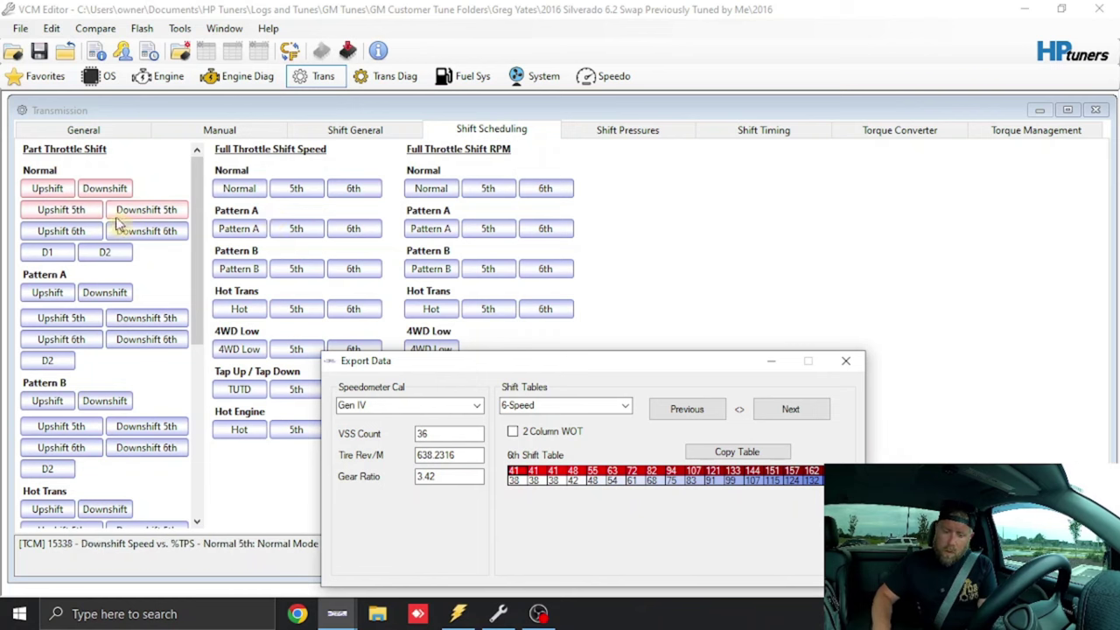
{"action": "left_click", "coordinate": [88, 232]}
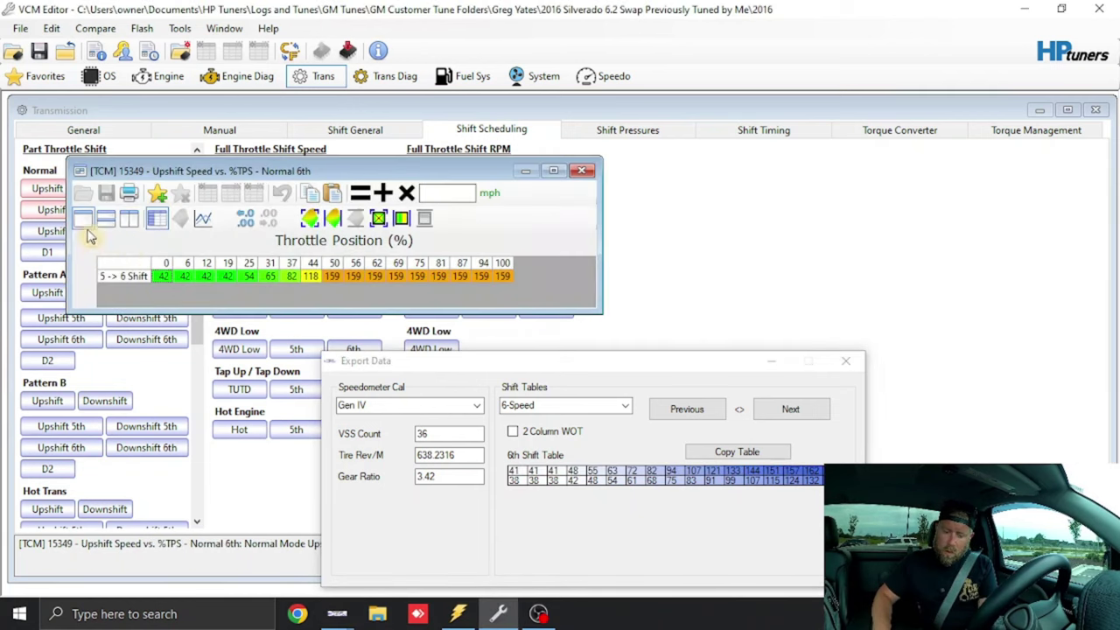
{"action": "left_click", "coordinate": [332, 192]}
{"action": "left_click", "coordinate": [584, 173]}
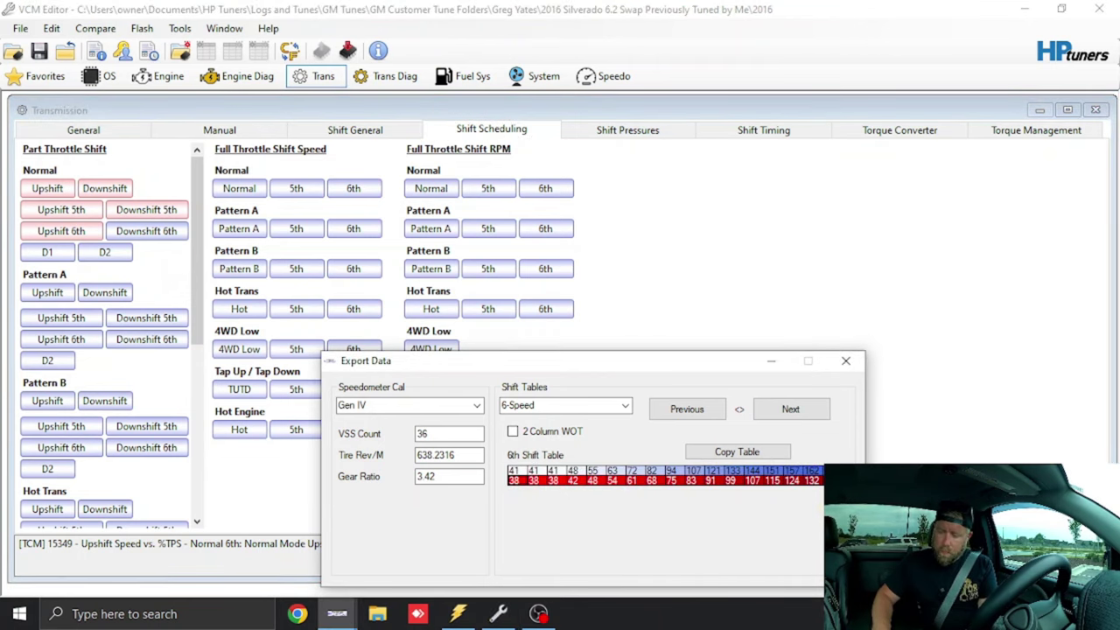
Transfer the second row of the exported 6th shift table into the normal part throttle Downshift 6th table
{"action": "right_click", "coordinate": [840, 430]}
{"action": "mouse_move", "coordinate": [893, 439]}
{"action": "left_click", "coordinate": [1007, 440]}
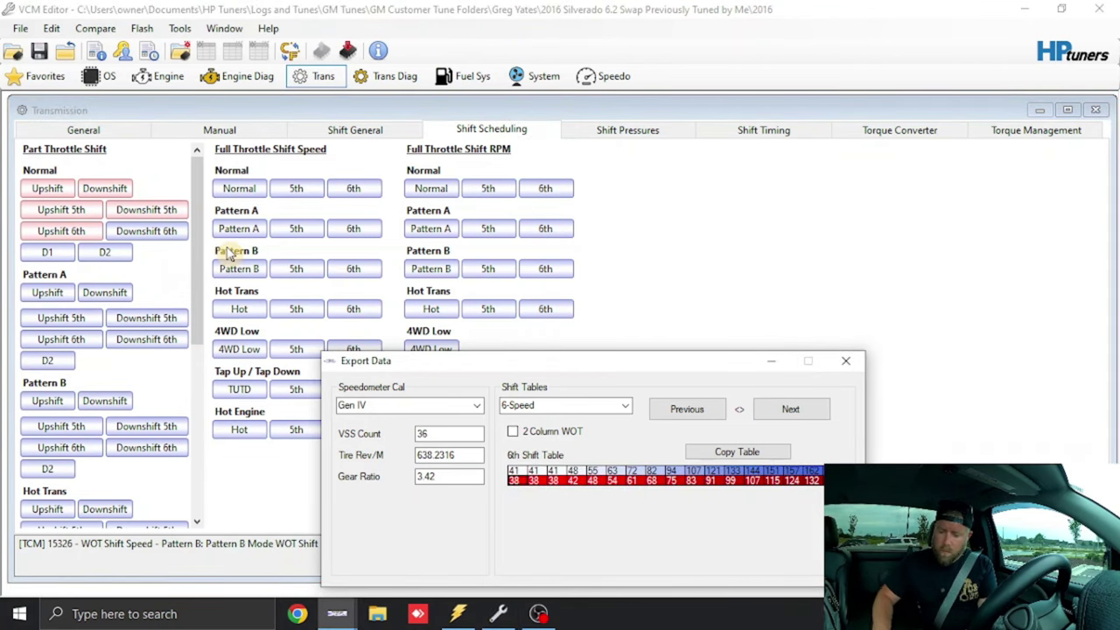
{"action": "left_click", "coordinate": [146, 231]}
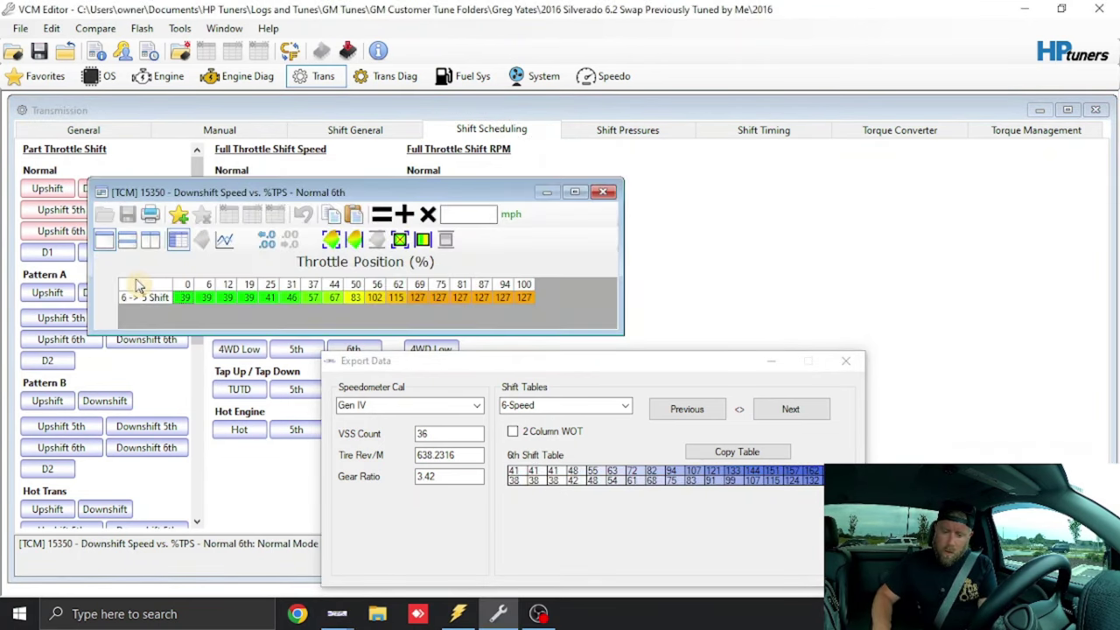
{"action": "left_click", "coordinate": [138, 286]}
{"action": "key", "text": "ctrl+v"}
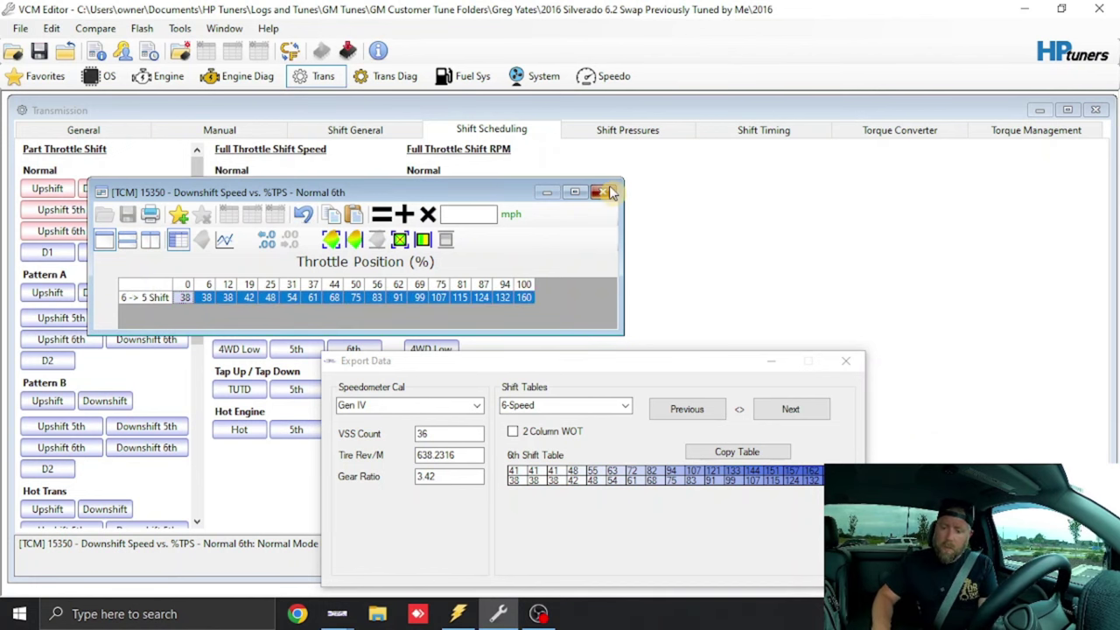
{"action": "left_click", "coordinate": [610, 192]}
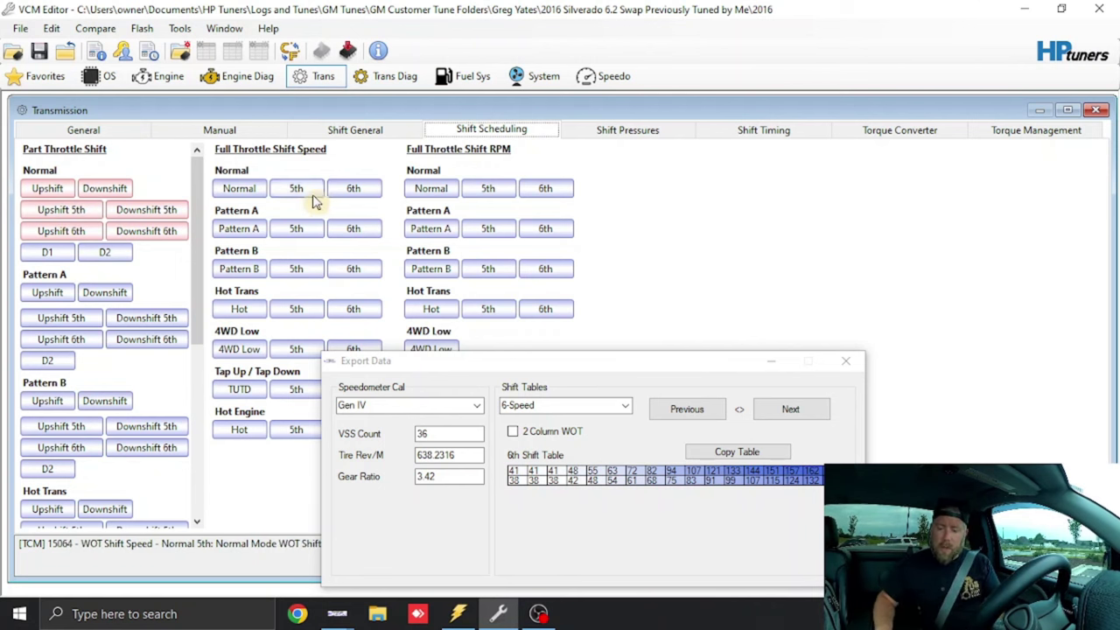
Show the exported WOT shift table and copy all of it into the normal full throttle shift speed table
{"action": "left_click", "coordinate": [801, 413]}
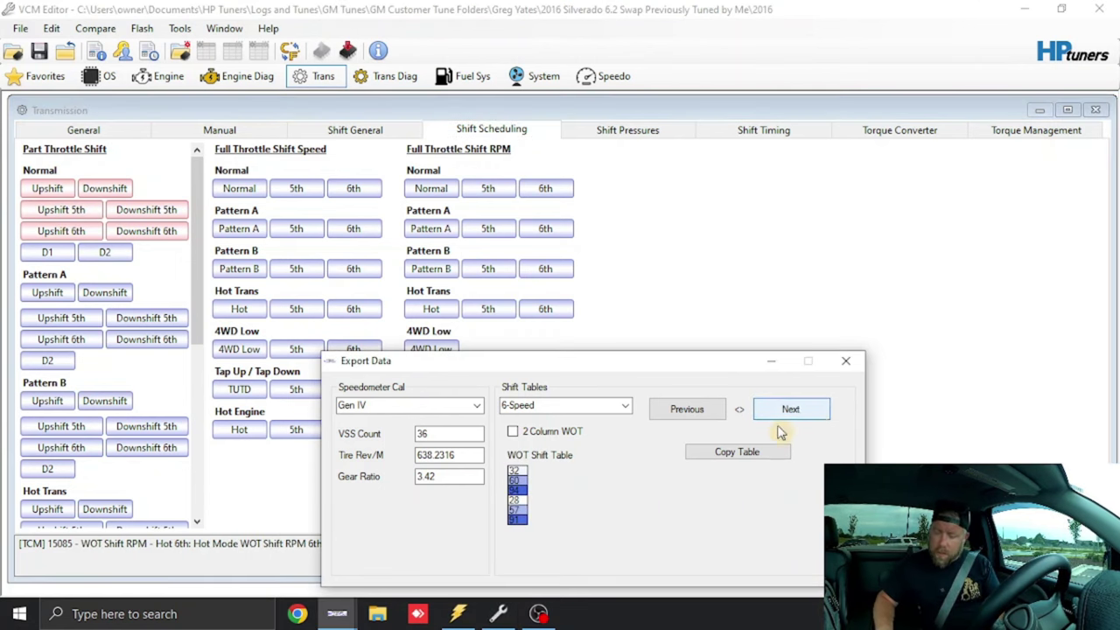
{"action": "left_click", "coordinate": [737, 452]}
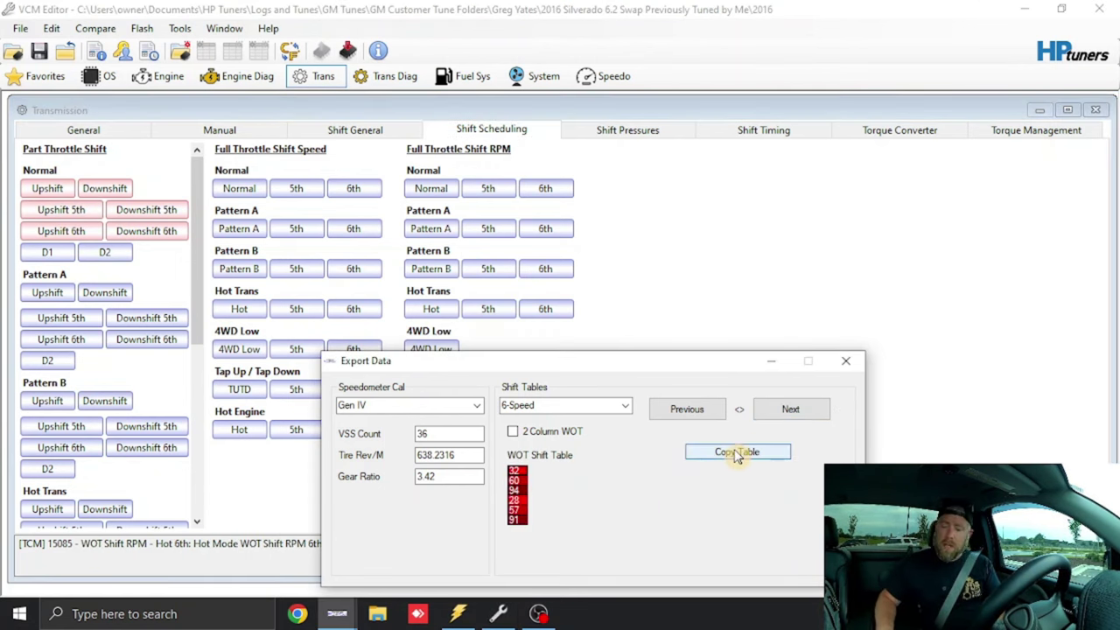
{"action": "left_click", "coordinate": [236, 191]}
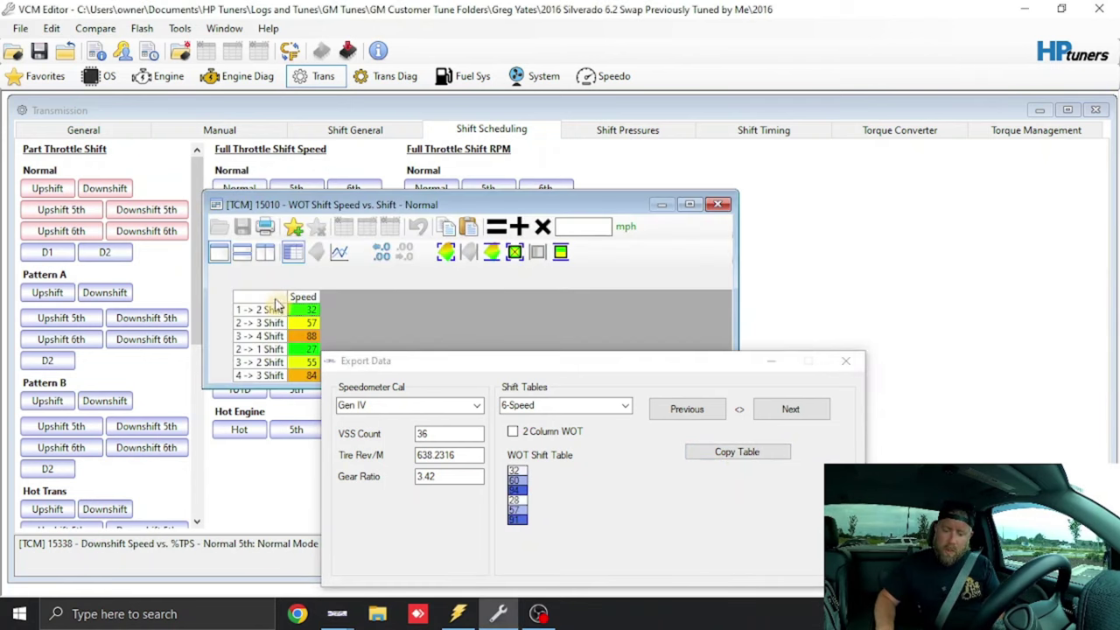
{"action": "left_click", "coordinate": [276, 297]}
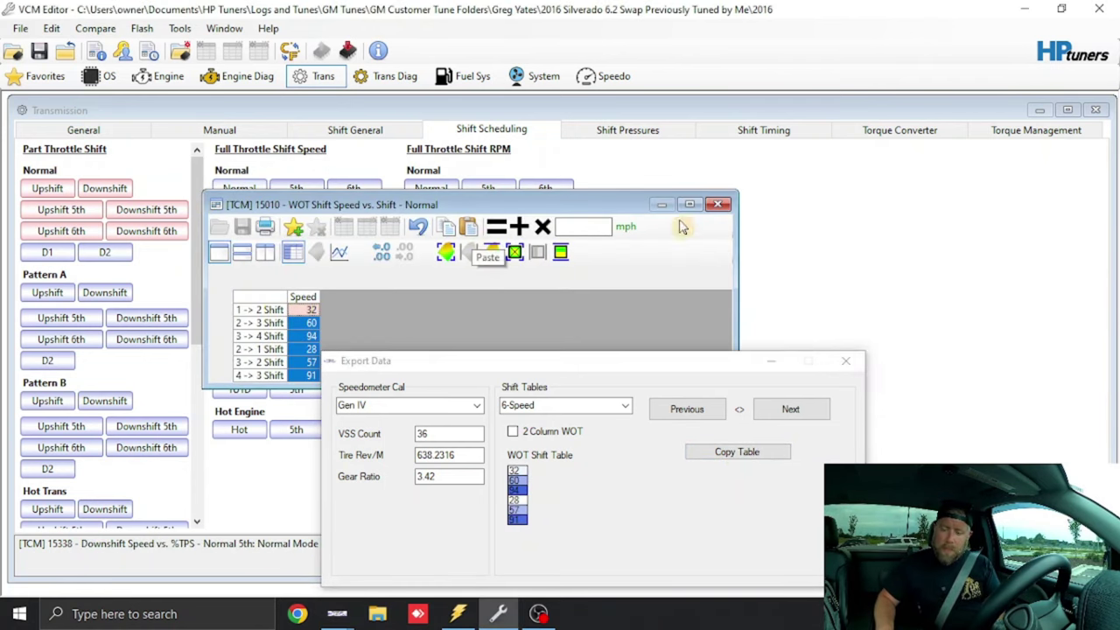
Show the exported 5th WOT shift table and copy all of it into the normal full throttle 5th shift speed table
{"action": "left_click", "coordinate": [717, 204]}
{"action": "left_click", "coordinate": [798, 431]}
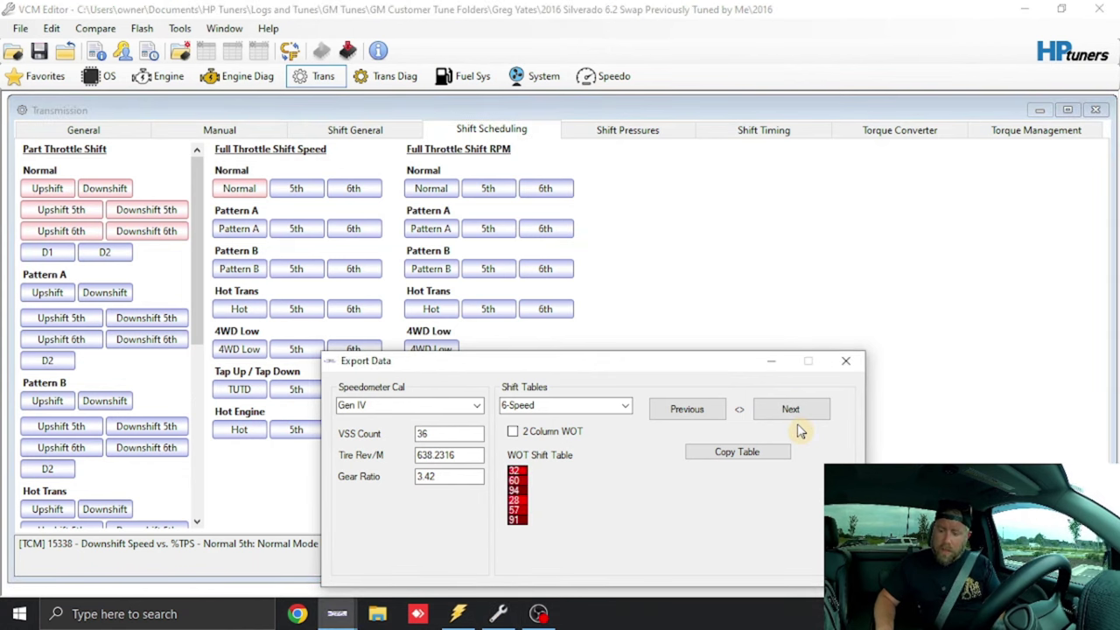
{"action": "left_click", "coordinate": [790, 409]}
{"action": "left_click", "coordinate": [733, 453]}
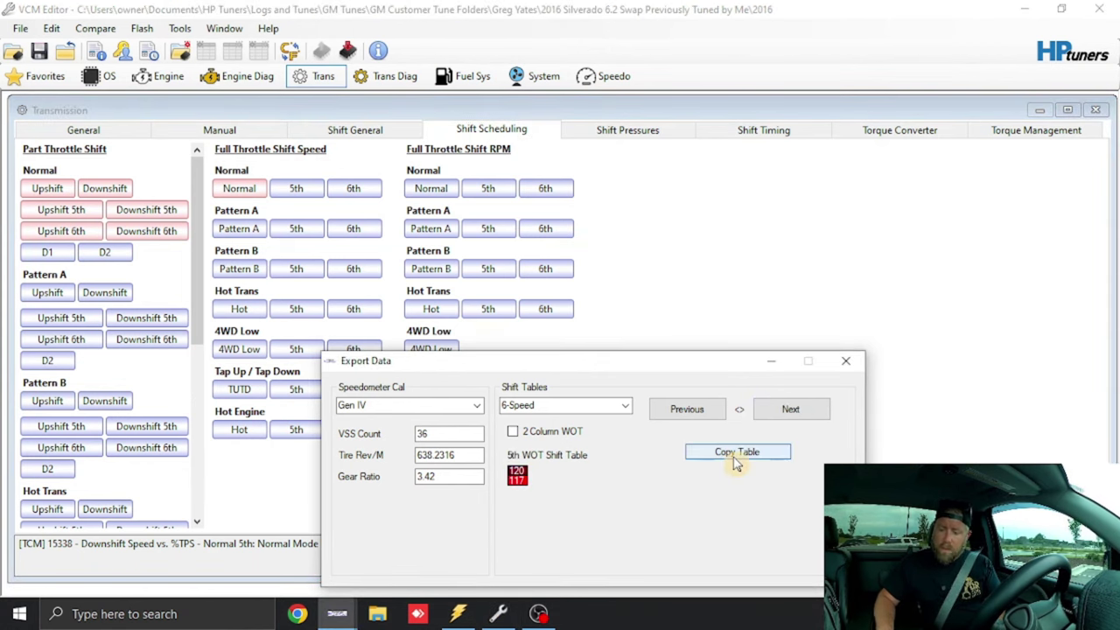
{"action": "left_click", "coordinate": [295, 189]}
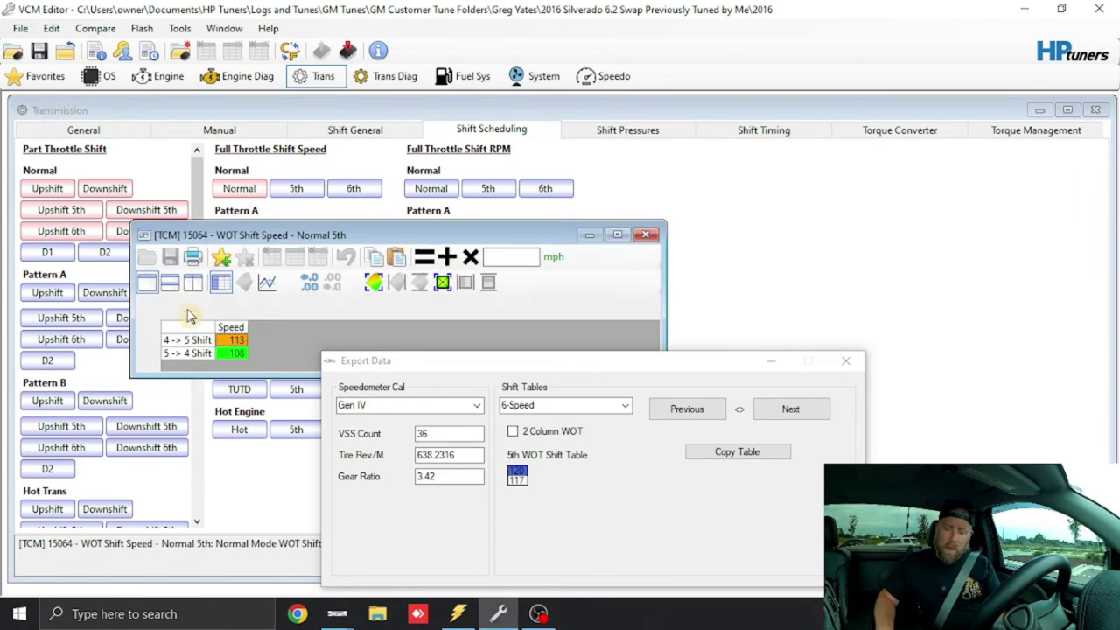
{"action": "left_click", "coordinate": [396, 256]}
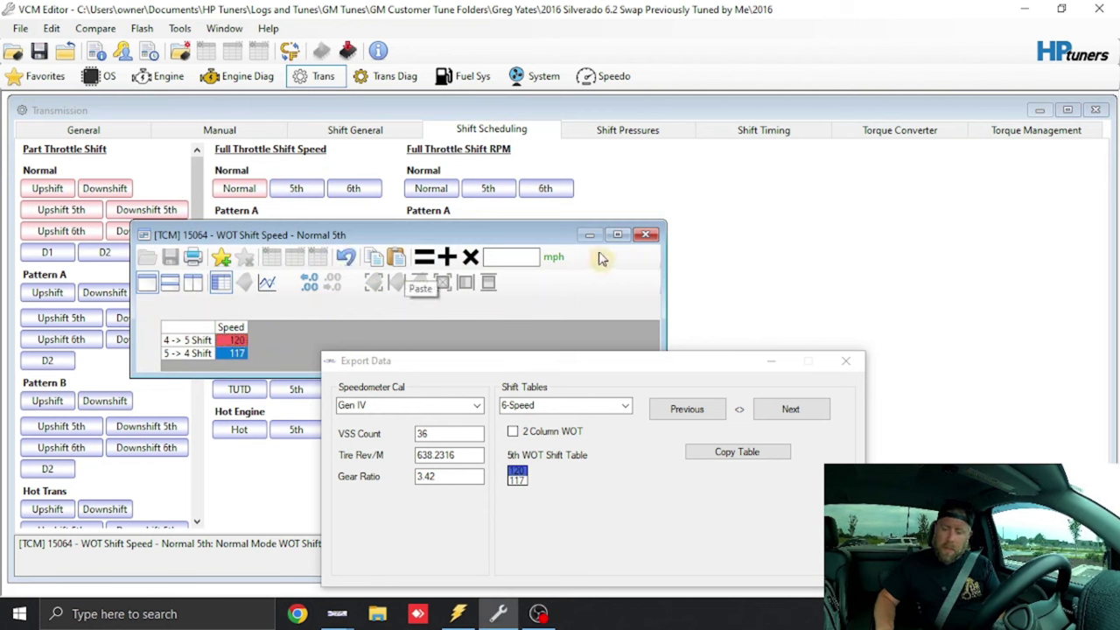
{"action": "left_click", "coordinate": [644, 234]}
Show the exported 6th WOT shift table and copy all of it into the normal full throttle 6th shift speed table
{"action": "left_click", "coordinate": [790, 411]}
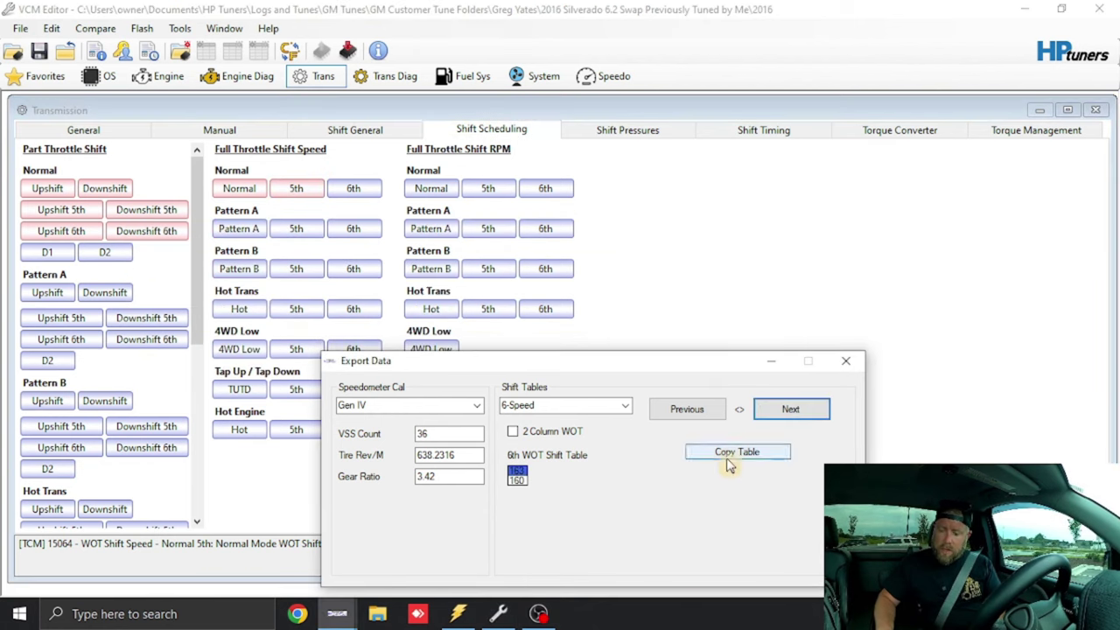
{"action": "left_click", "coordinate": [725, 455]}
{"action": "left_click", "coordinate": [354, 189]}
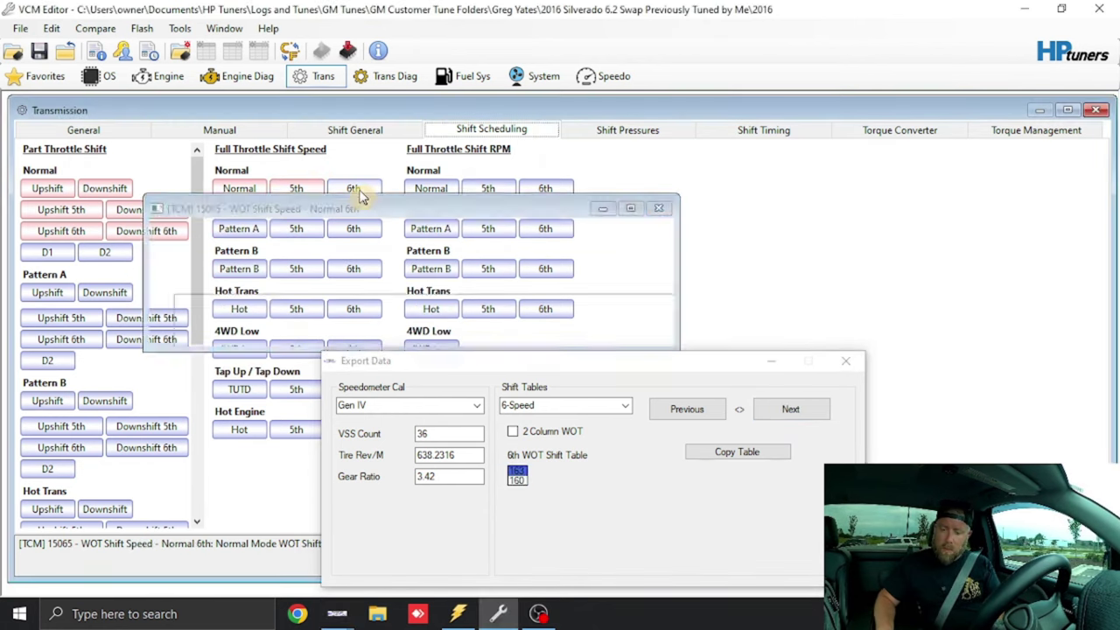
{"action": "left_click", "coordinate": [409, 230]}
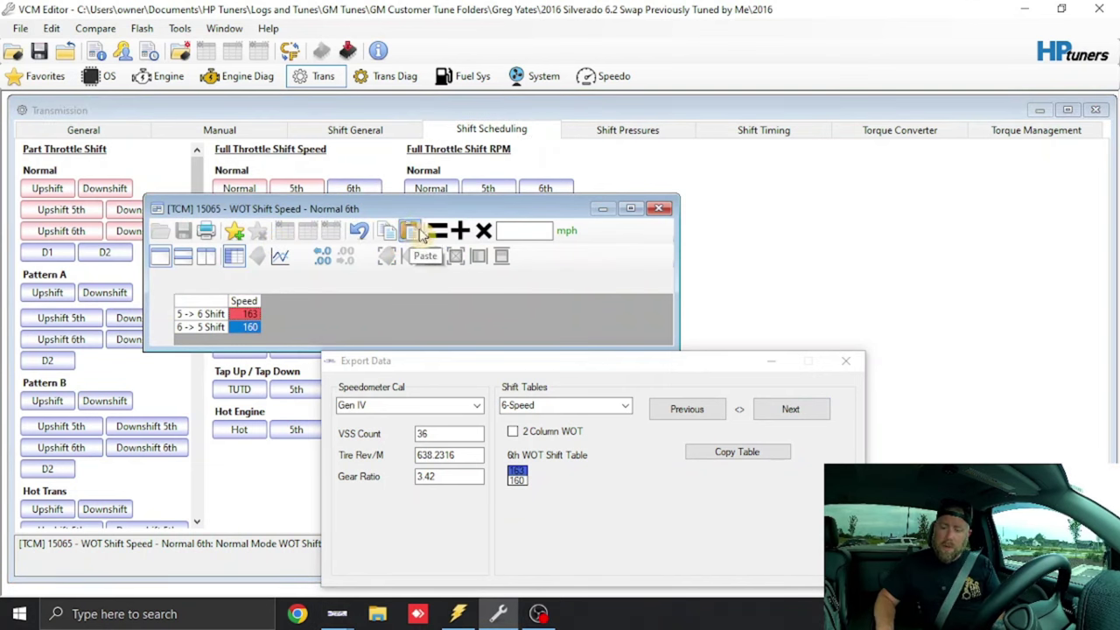
{"action": "left_click", "coordinate": [662, 209]}
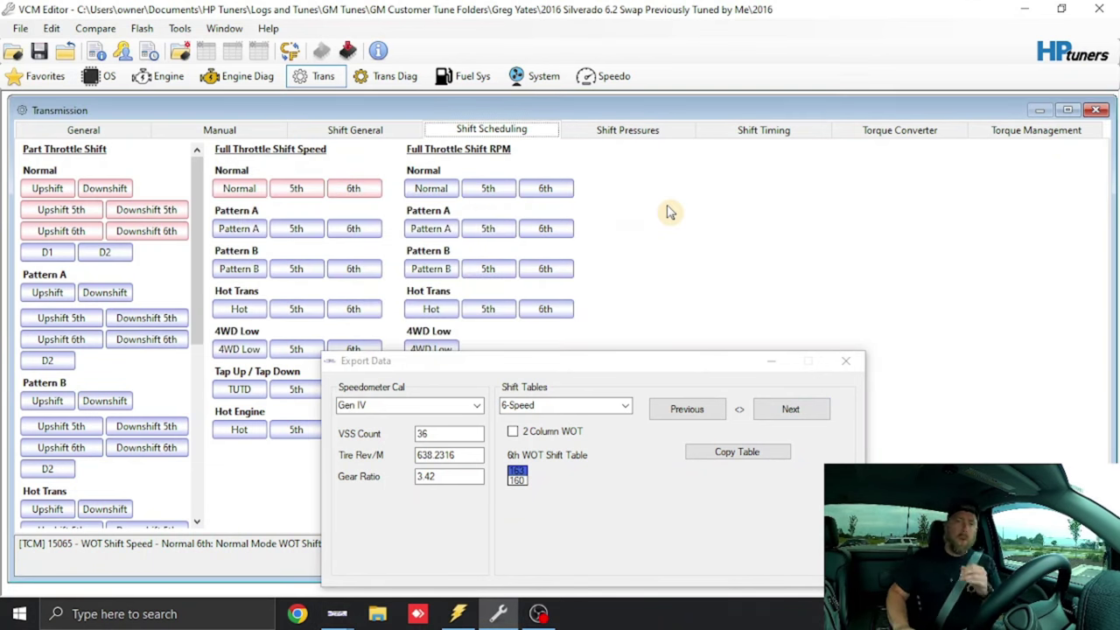
Advance the exported data past the WOT RPM tables to the TCC table
{"action": "left_click", "coordinate": [790, 411]}
{"action": "left_click", "coordinate": [790, 411]}
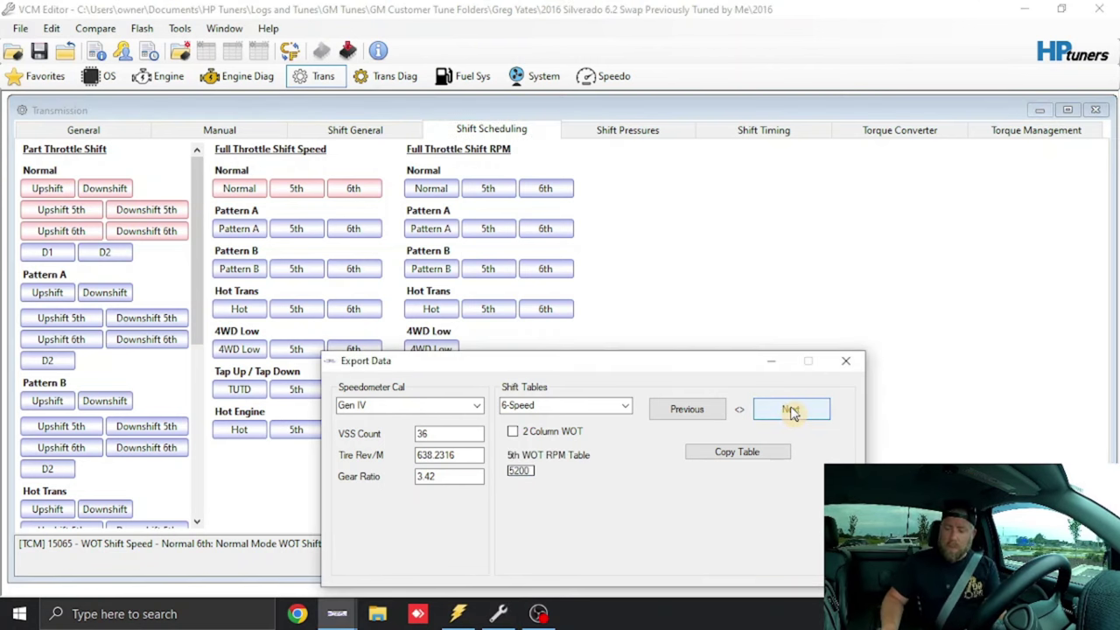
{"action": "left_click", "coordinate": [790, 411]}
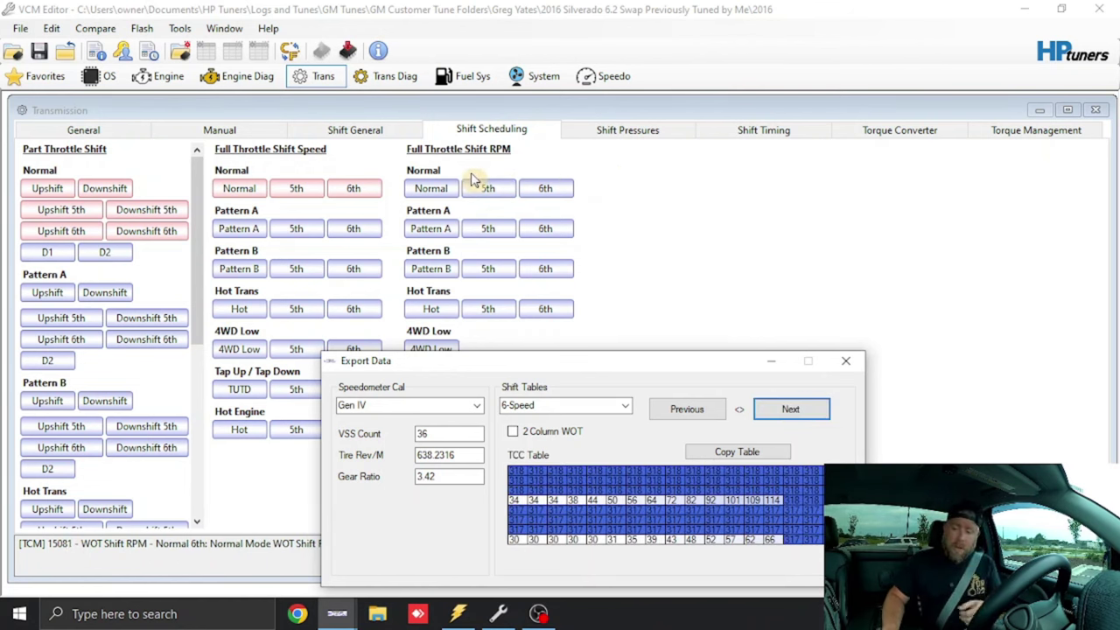
Try editing the shift points in the normal full throttle shift RPM table, starting with the 1 -> 2 shift
{"action": "left_click", "coordinate": [442, 187]}
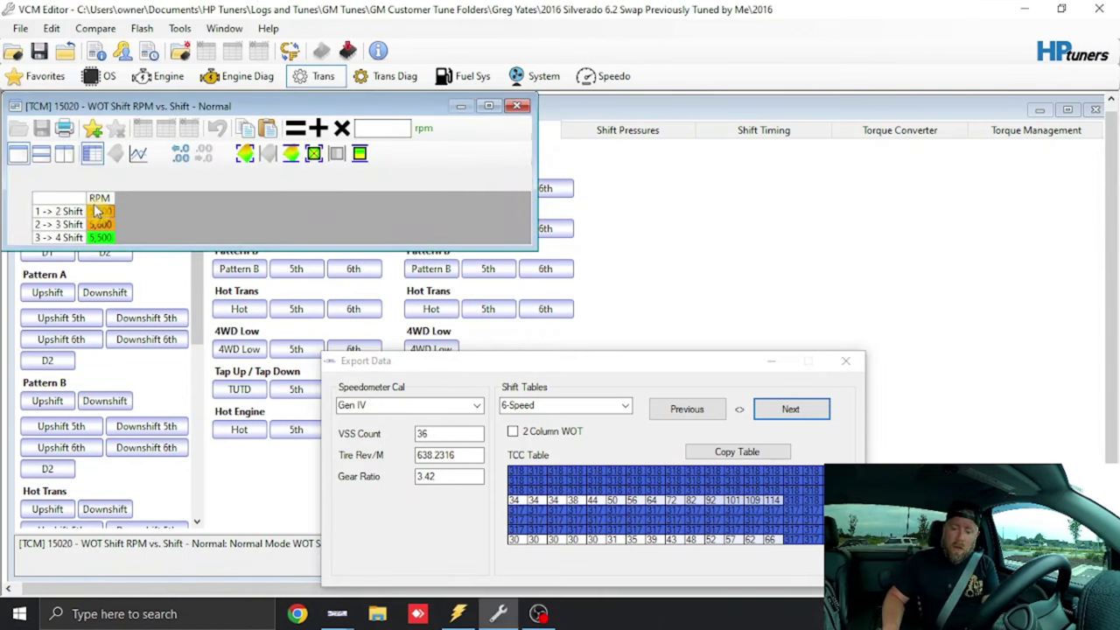
{"action": "left_click", "coordinate": [101, 225]}
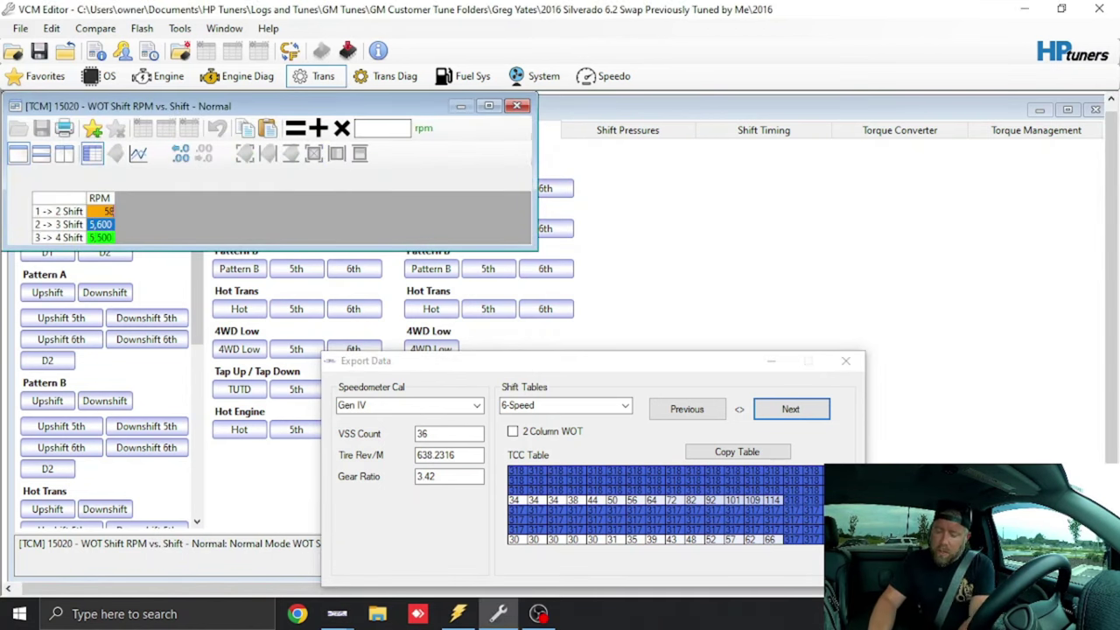
{"action": "left_click_drag", "start_coordinate": [101, 212], "coordinate": [102, 232]}
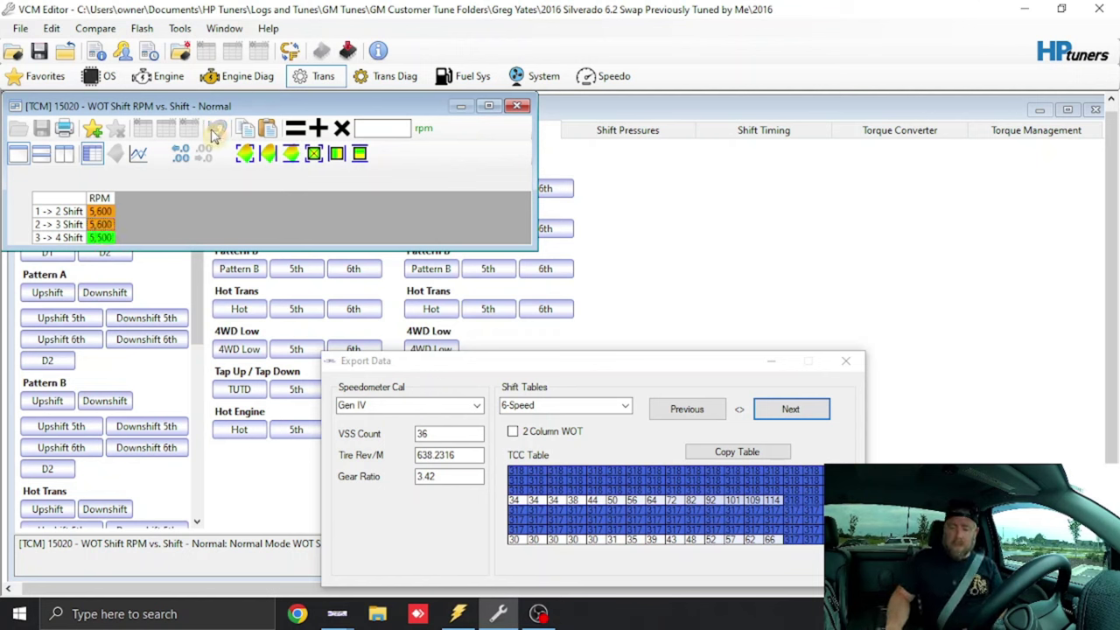
{"action": "left_click", "coordinate": [517, 106]}
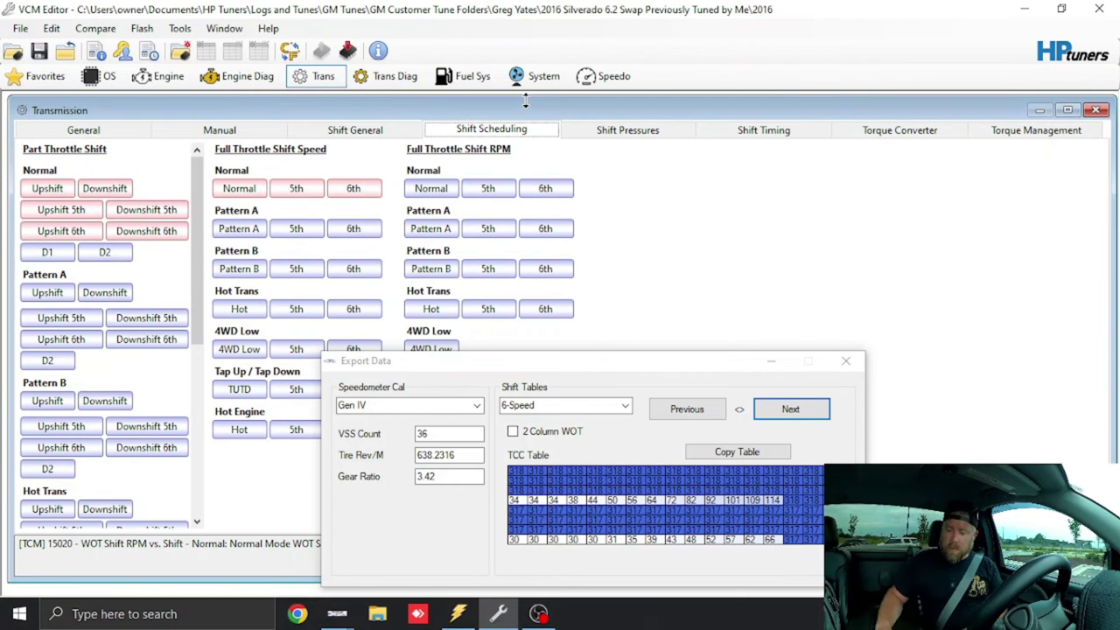
Transfer the first four rows of the exported TCC table into the torque converter's normal Apply speed table
{"action": "left_click", "coordinate": [906, 129]}
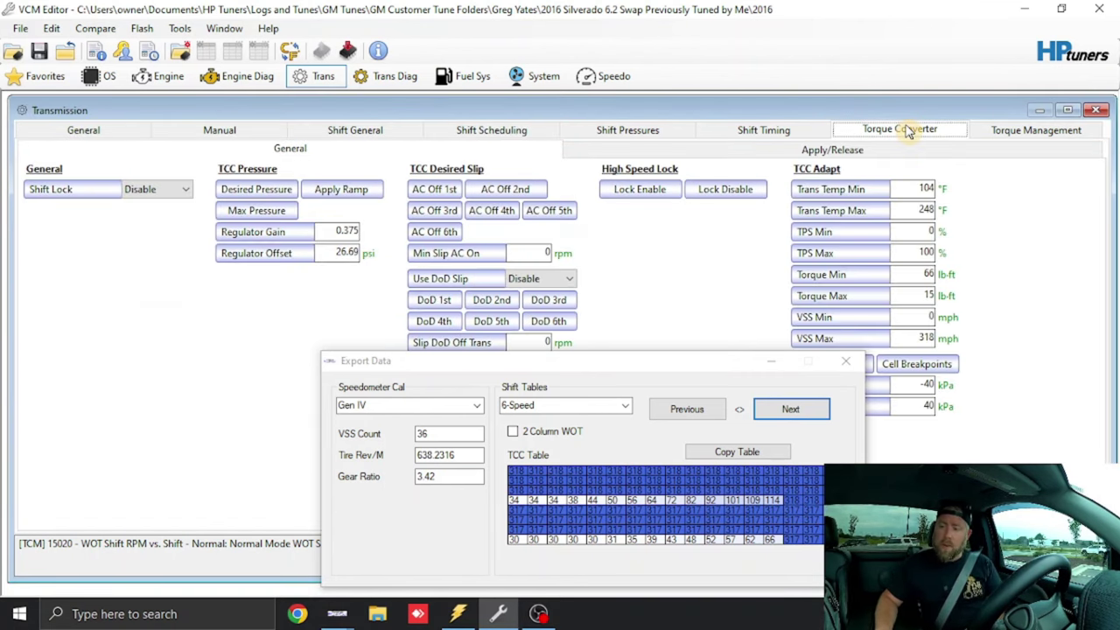
{"action": "left_click", "coordinate": [857, 151]}
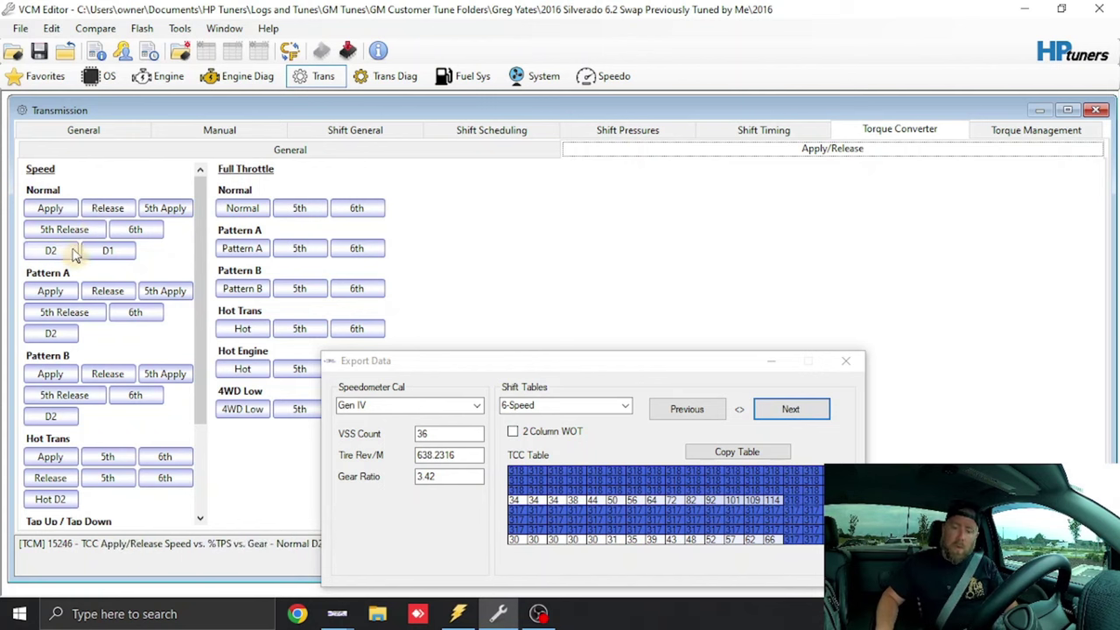
{"action": "left_click_drag", "start_coordinate": [518, 473], "coordinate": [820, 499]}
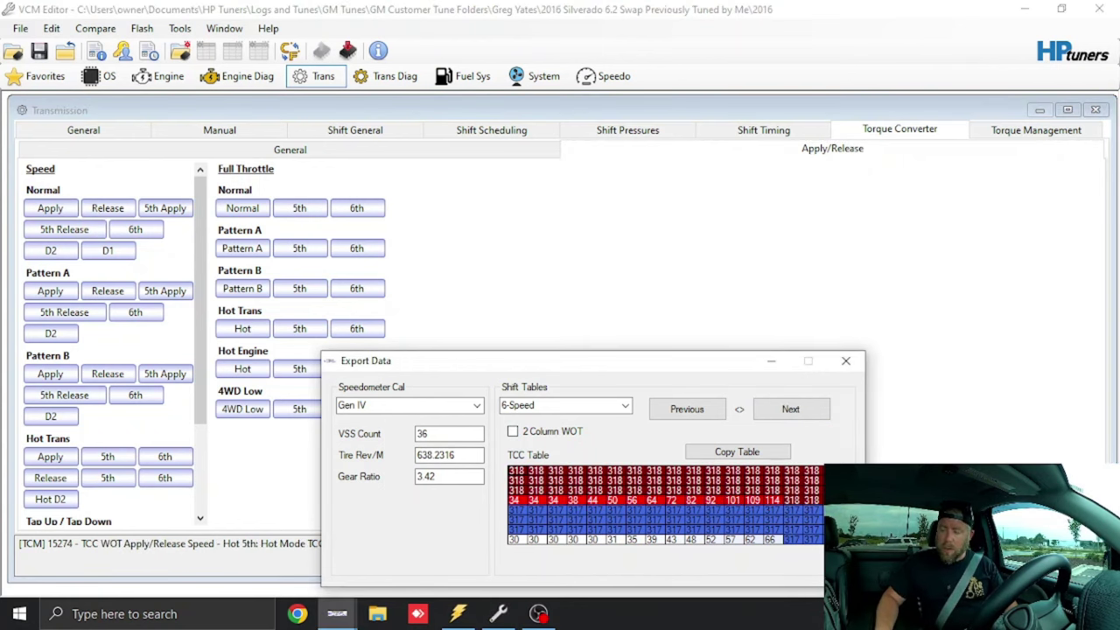
{"action": "right_click", "coordinate": [820, 493]}
{"action": "left_click", "coordinate": [875, 445]}
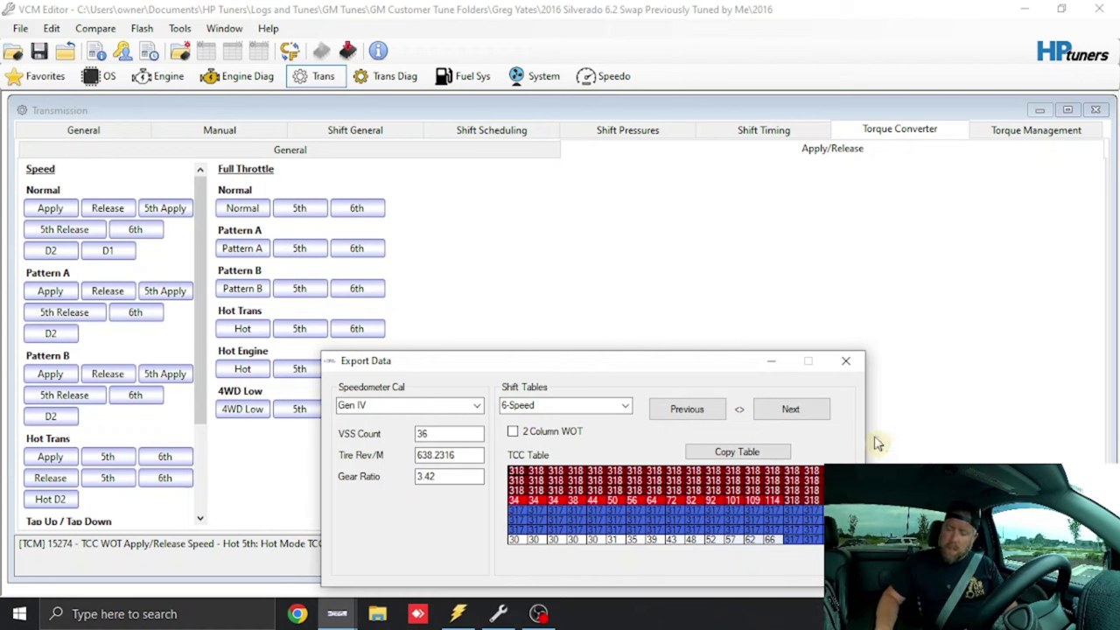
{"action": "left_click", "coordinate": [50, 207]}
{"action": "left_click", "coordinate": [123, 263]}
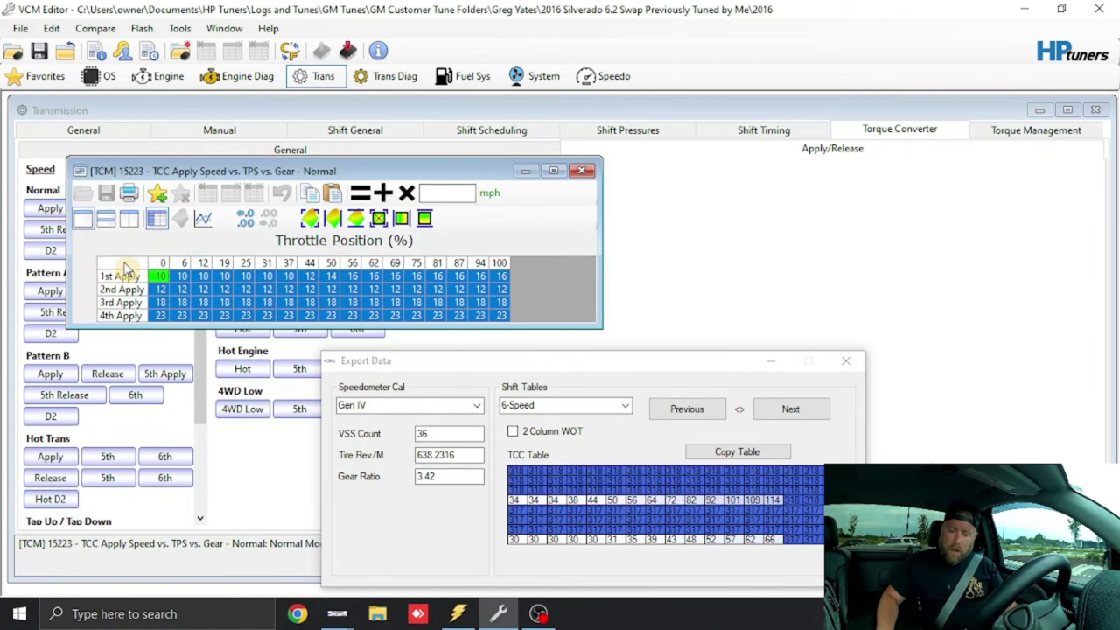
{"action": "left_click", "coordinate": [332, 192]}
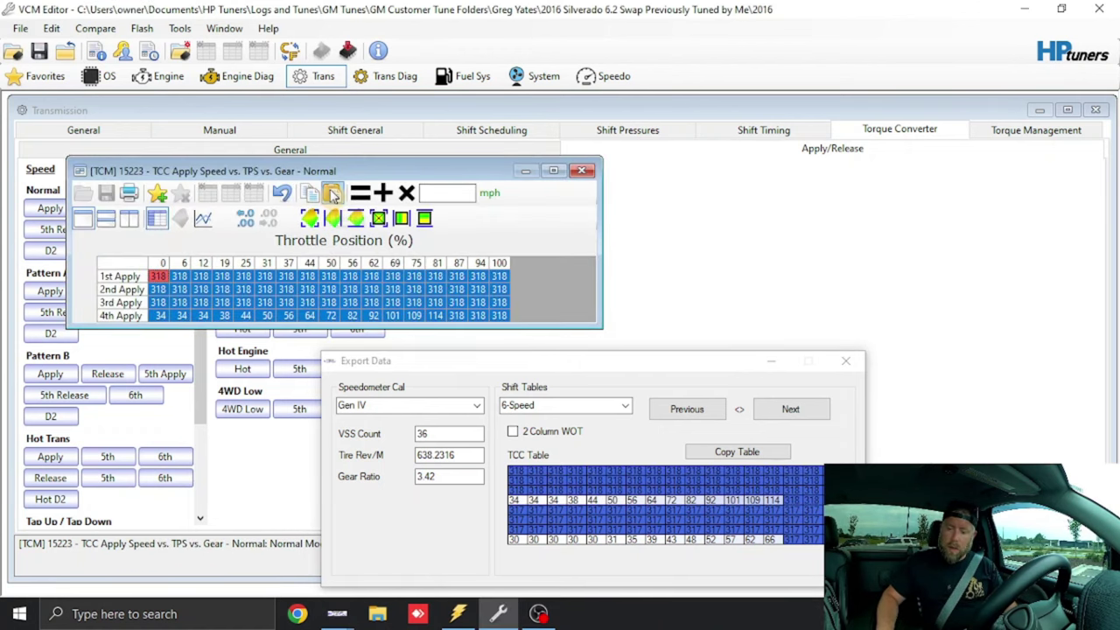
{"action": "left_click", "coordinate": [585, 172]}
Transfer the last four rows of the exported TCC table into the torque converter's normal Release speed table
{"action": "left_click_drag", "start_coordinate": [512, 472], "coordinate": [818, 539]}
{"action": "right_click", "coordinate": [835, 431]}
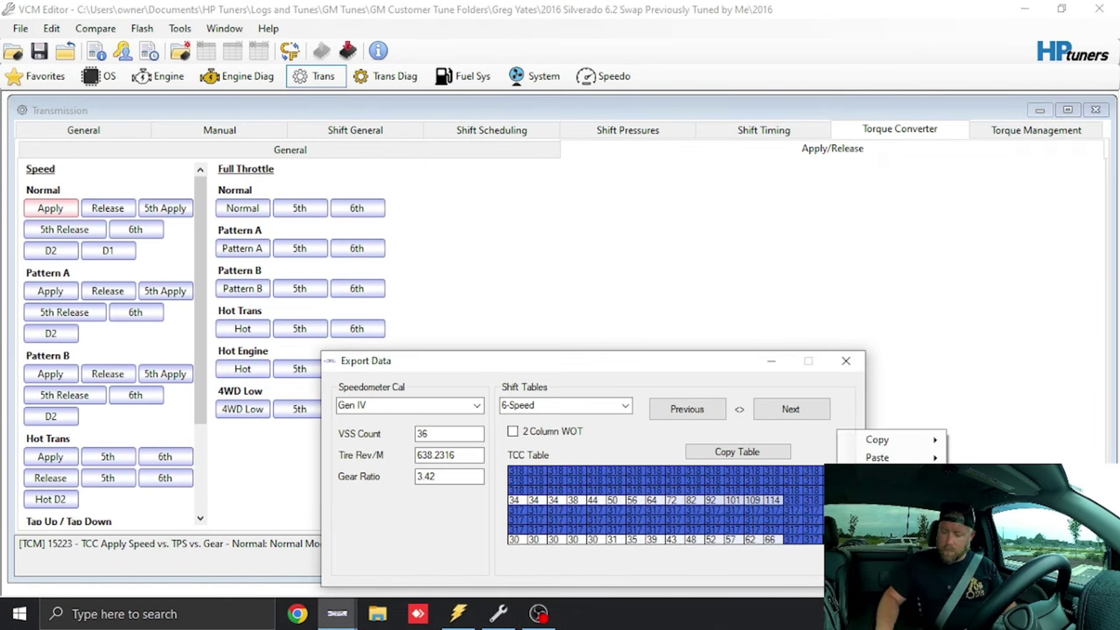
{"action": "left_click_drag", "start_coordinate": [516, 509], "coordinate": [821, 539]}
{"action": "right_click", "coordinate": [826, 430]}
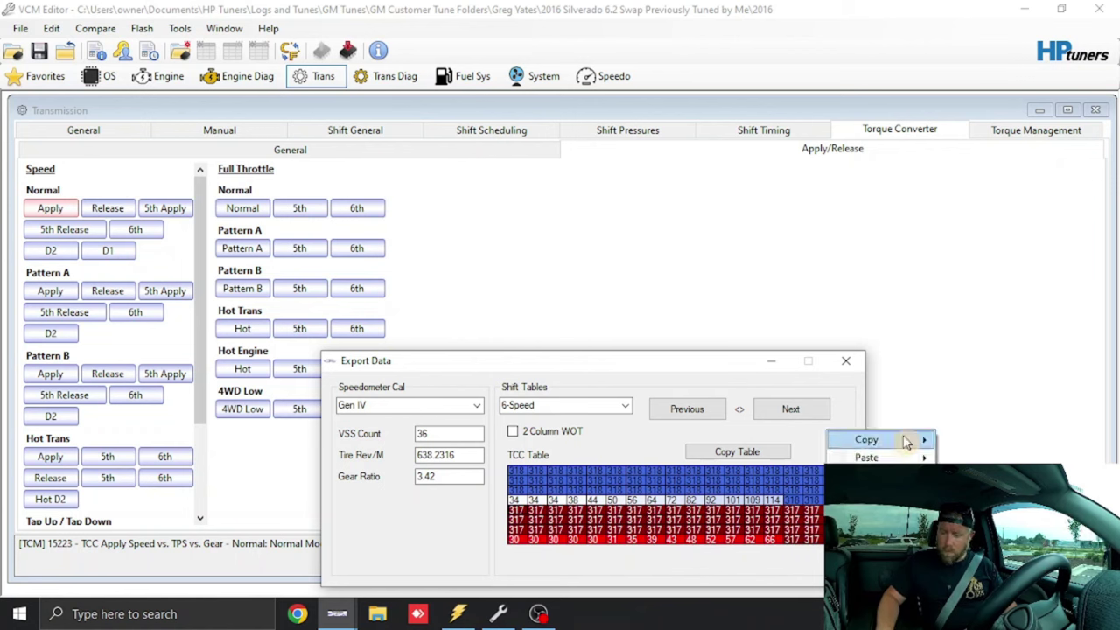
{"action": "left_click", "coordinate": [902, 439]}
{"action": "left_click", "coordinate": [122, 212]}
{"action": "left_click", "coordinate": [123, 212]}
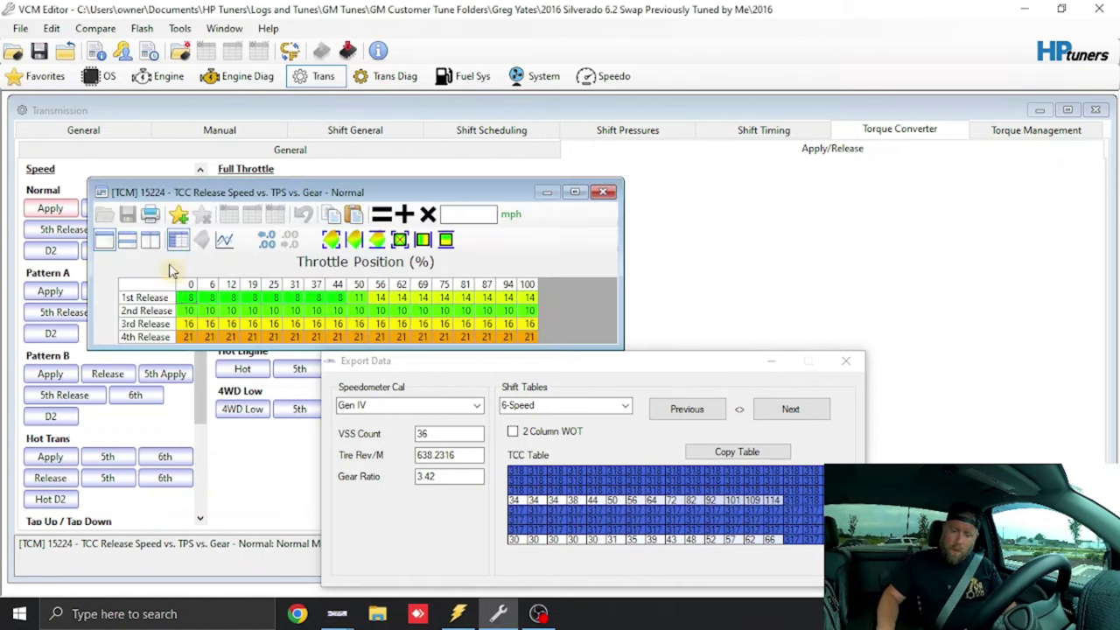
{"action": "key", "text": "ctrl+v"}
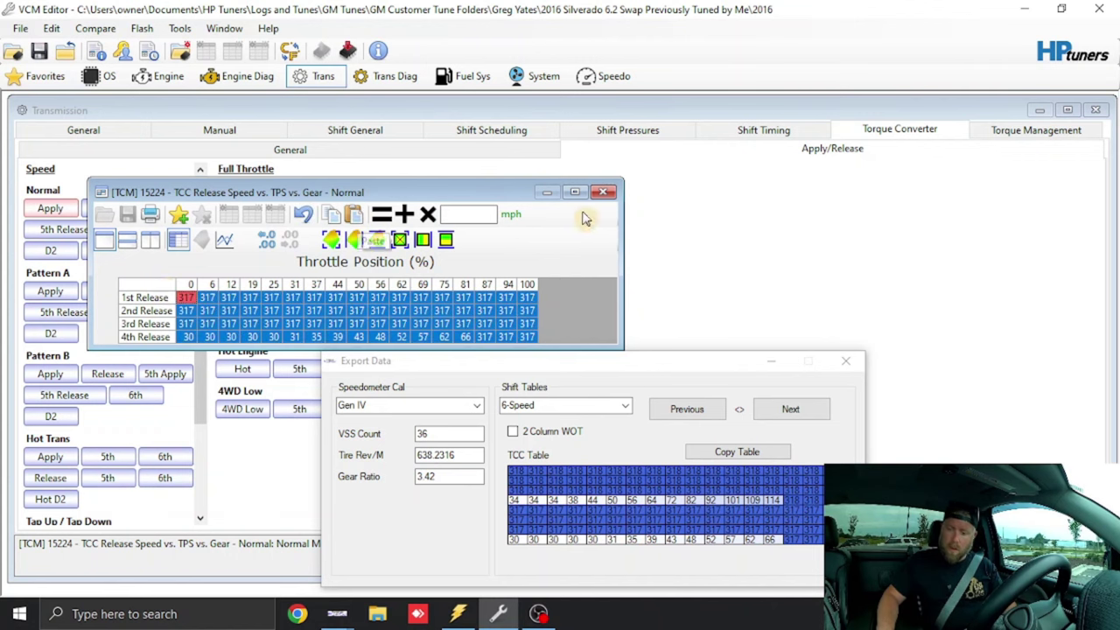
{"action": "left_click", "coordinate": [610, 199]}
Show the exported 5th TCC table and transfer its first row into the normal 5th Apply speed table
{"action": "left_click", "coordinate": [791, 409]}
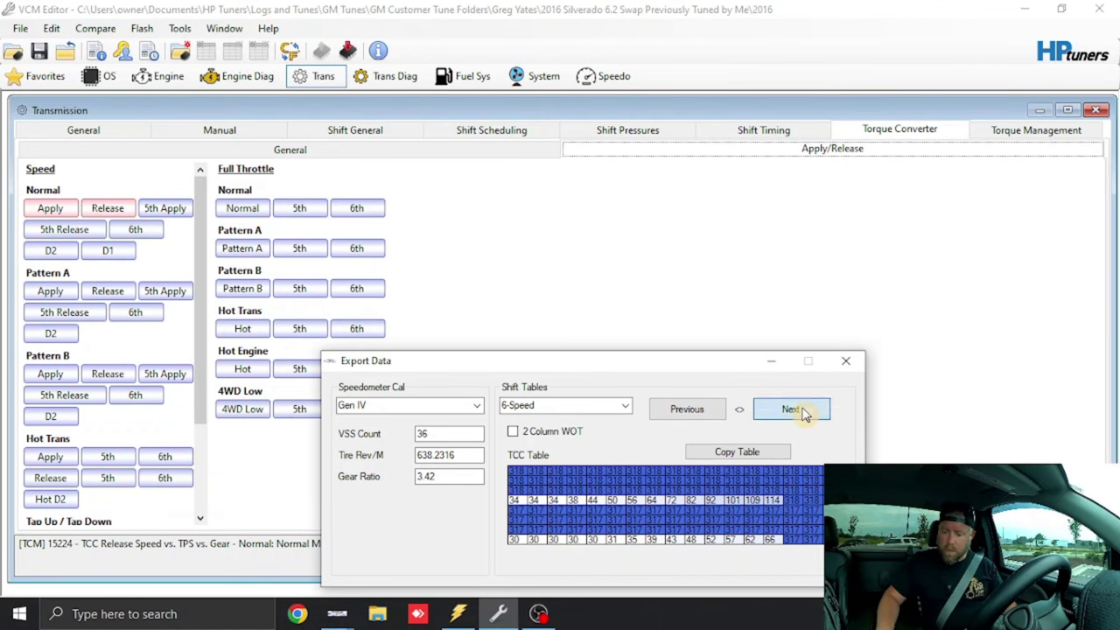
{"action": "left_click_drag", "start_coordinate": [515, 471], "coordinate": [827, 470]}
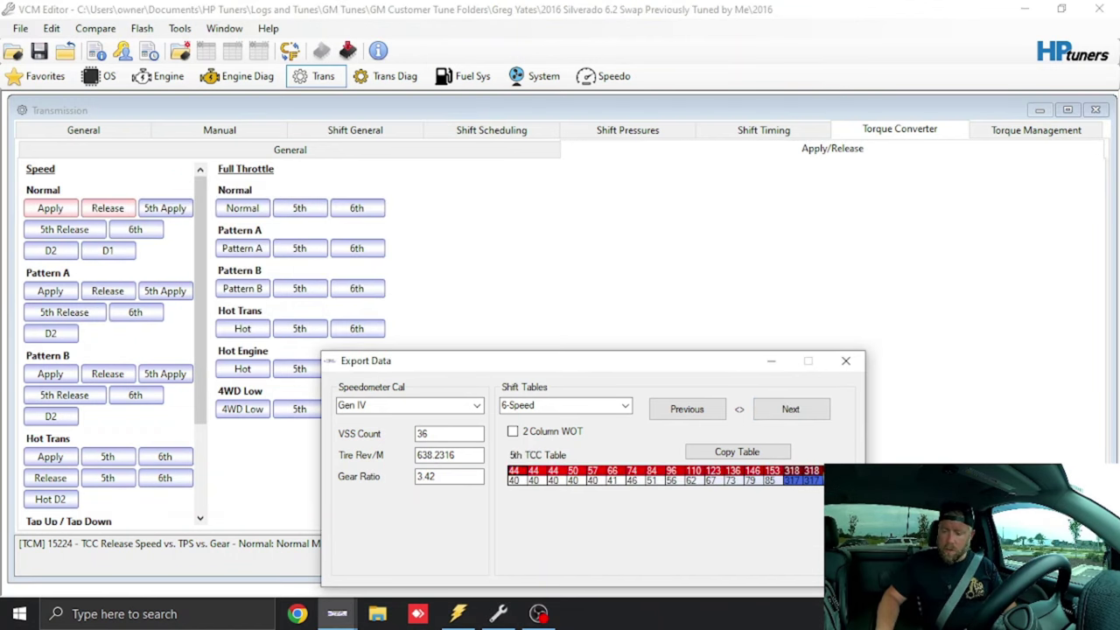
{"action": "right_click", "coordinate": [827, 471]}
{"action": "left_click", "coordinate": [875, 454]}
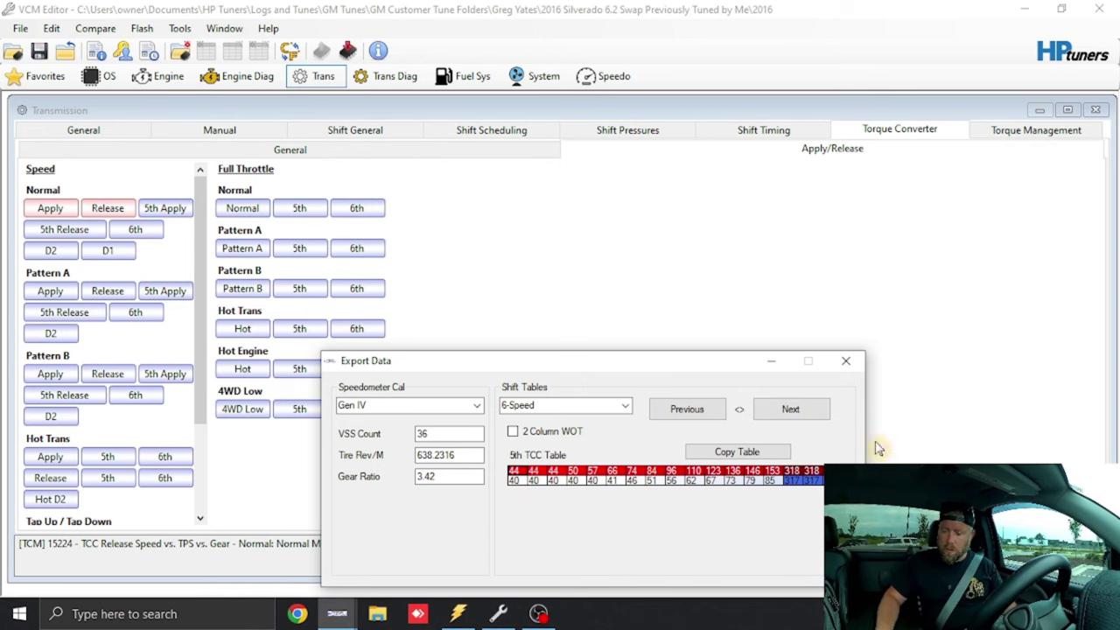
{"action": "left_click", "coordinate": [173, 208]}
{"action": "left_click", "coordinate": [165, 319]}
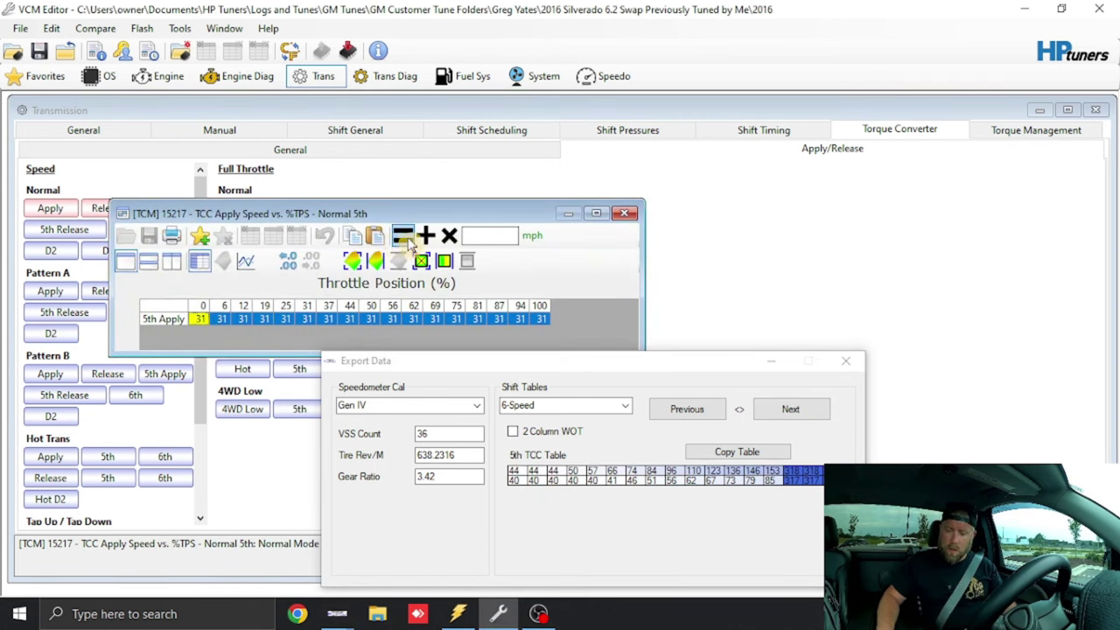
{"action": "left_click", "coordinate": [374, 235]}
{"action": "left_click", "coordinate": [623, 214]}
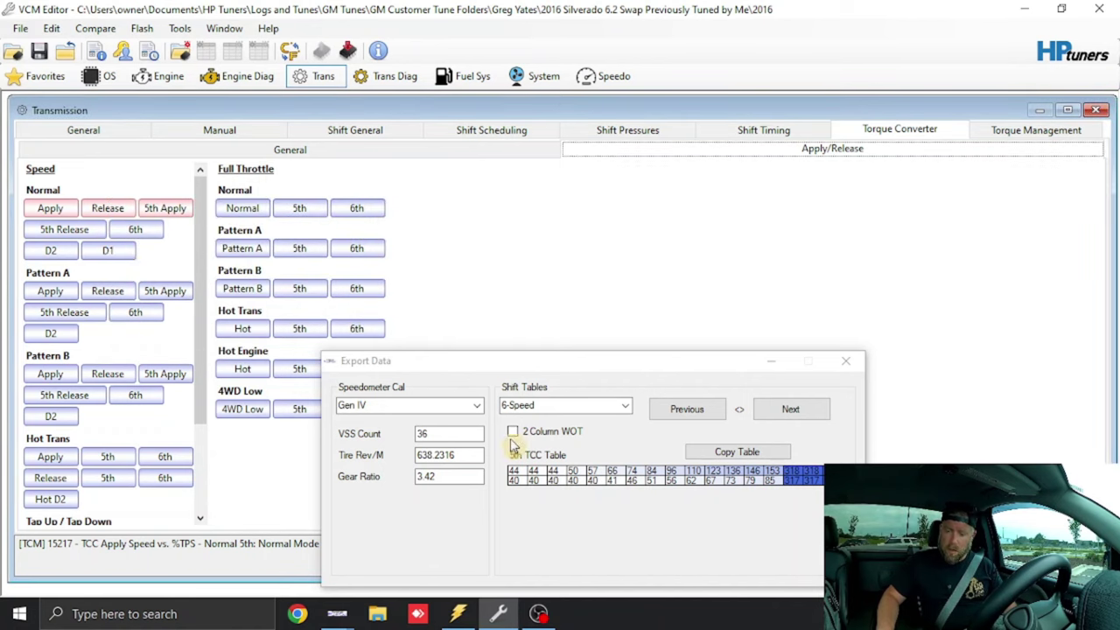
Transfer the second row of the exported 5th TCC table into the normal 5th Release speed table
{"action": "left_click_drag", "start_coordinate": [519, 484], "coordinate": [814, 494]}
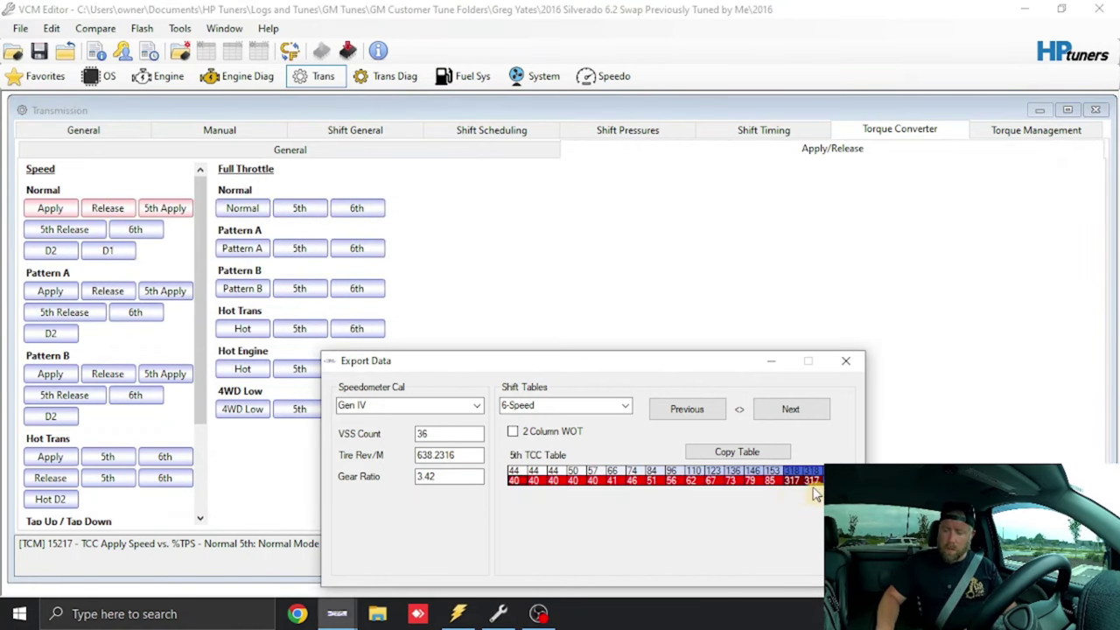
{"action": "right_click", "coordinate": [828, 429]}
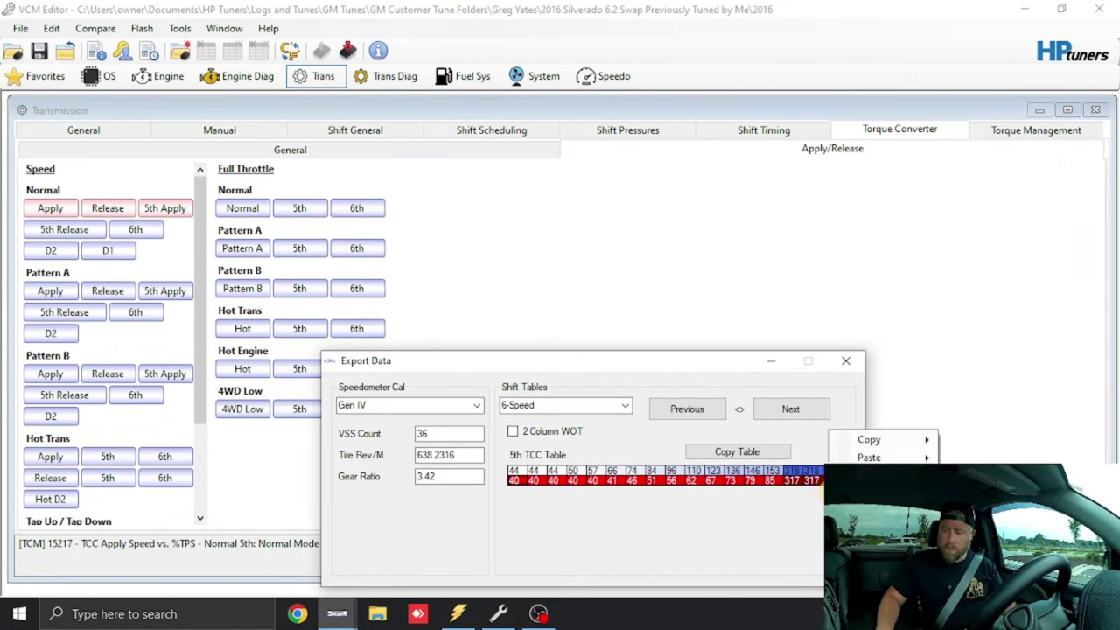
{"action": "left_click", "coordinate": [875, 442]}
{"action": "left_click", "coordinate": [75, 245]}
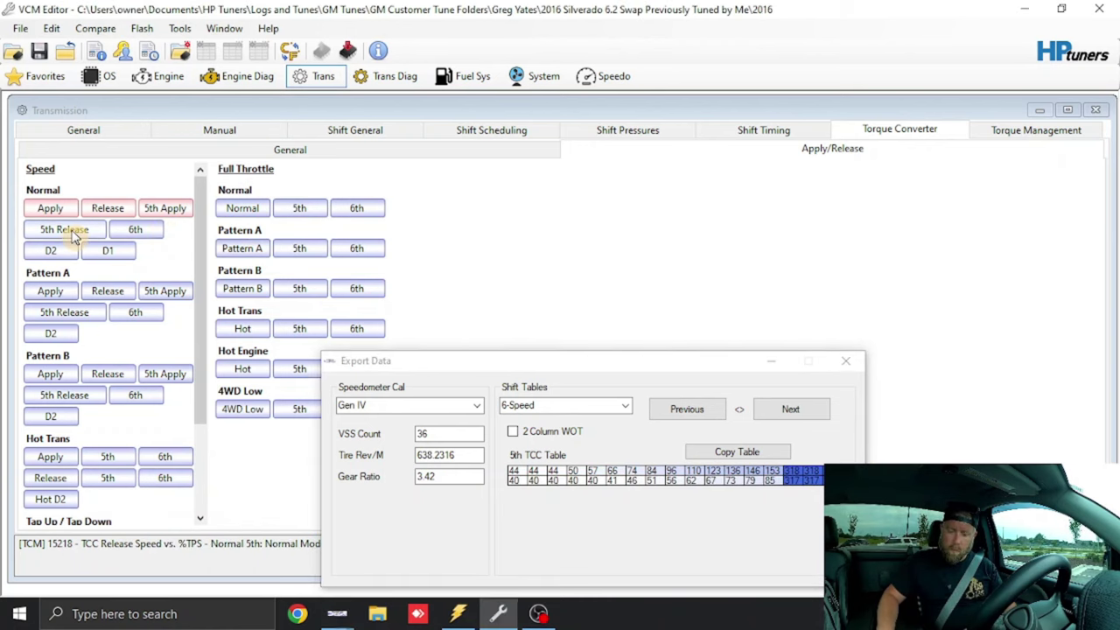
{"action": "left_click", "coordinate": [193, 338]}
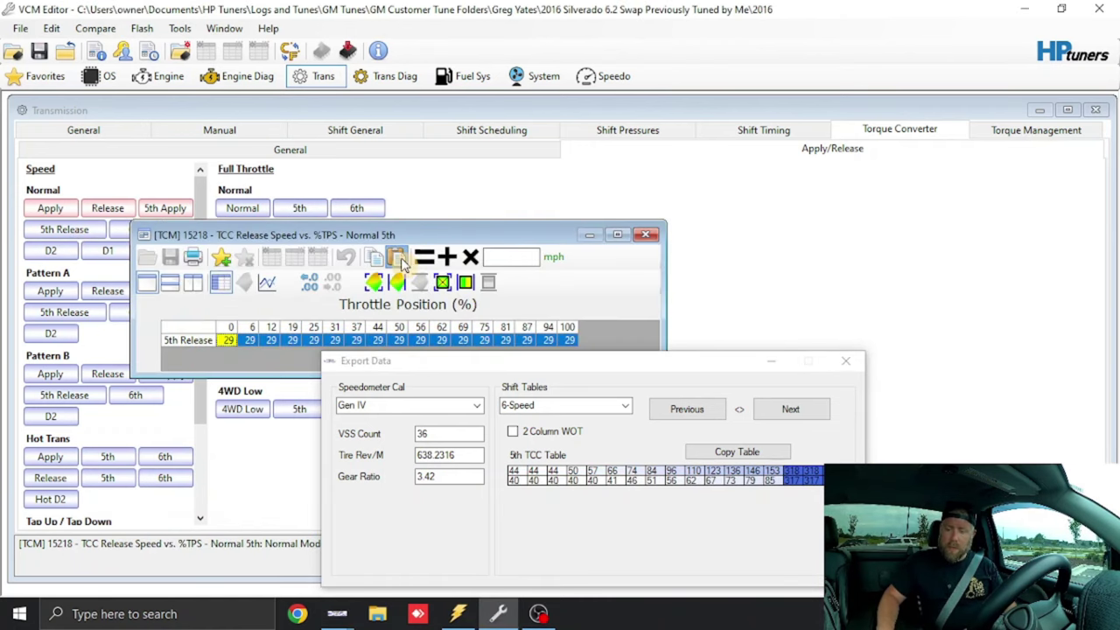
{"action": "left_click", "coordinate": [397, 257]}
{"action": "left_click", "coordinate": [651, 235]}
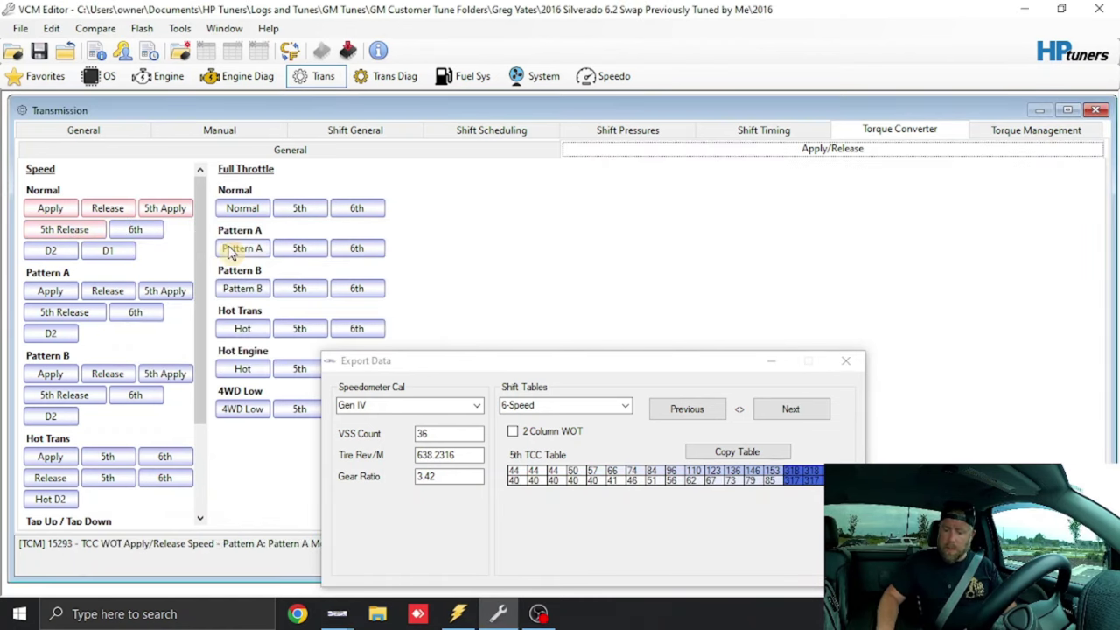
Transfer the exported 6th TCC table into the torque converter's normal 6th Apply/Release speed table
{"action": "left_click", "coordinate": [790, 409]}
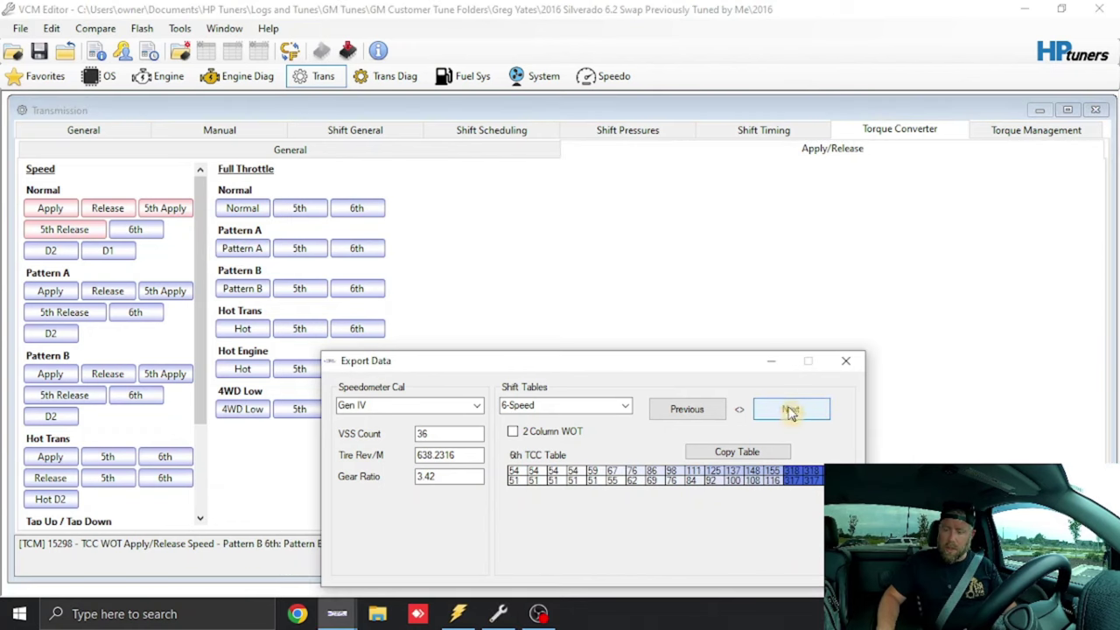
{"action": "left_click", "coordinate": [751, 453]}
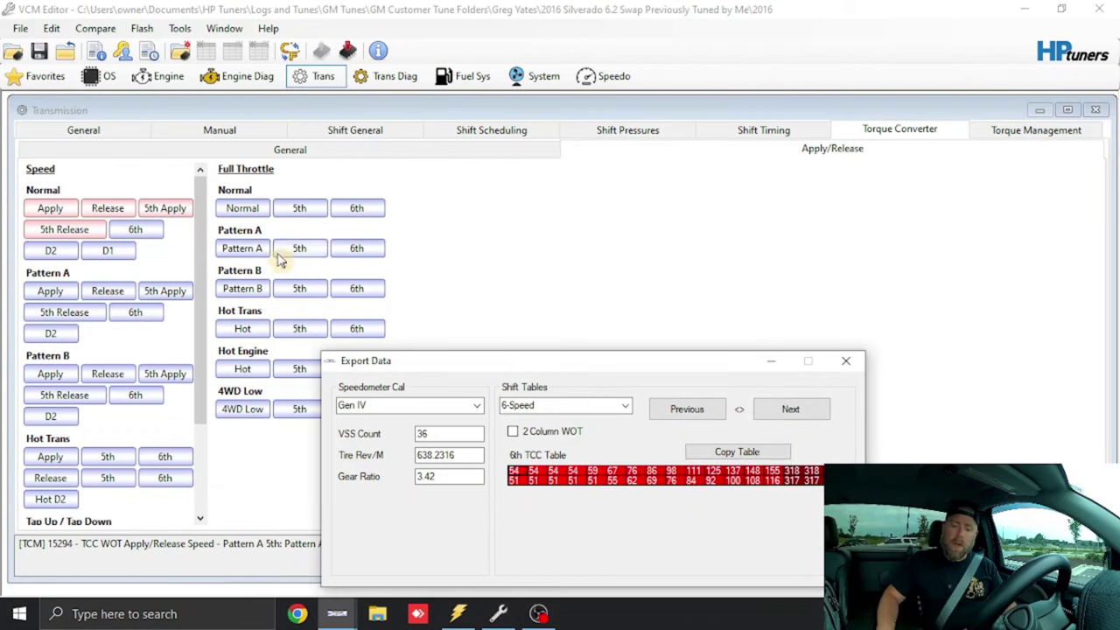
{"action": "left_click", "coordinate": [146, 230]}
{"action": "left_click", "coordinate": [166, 278]}
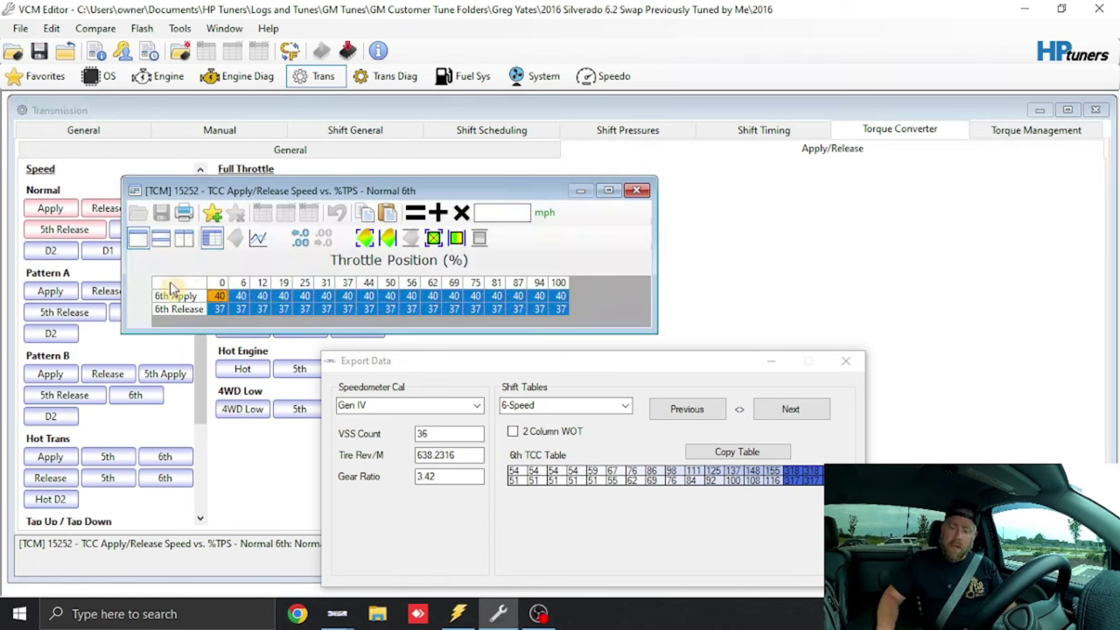
{"action": "left_click", "coordinate": [391, 217]}
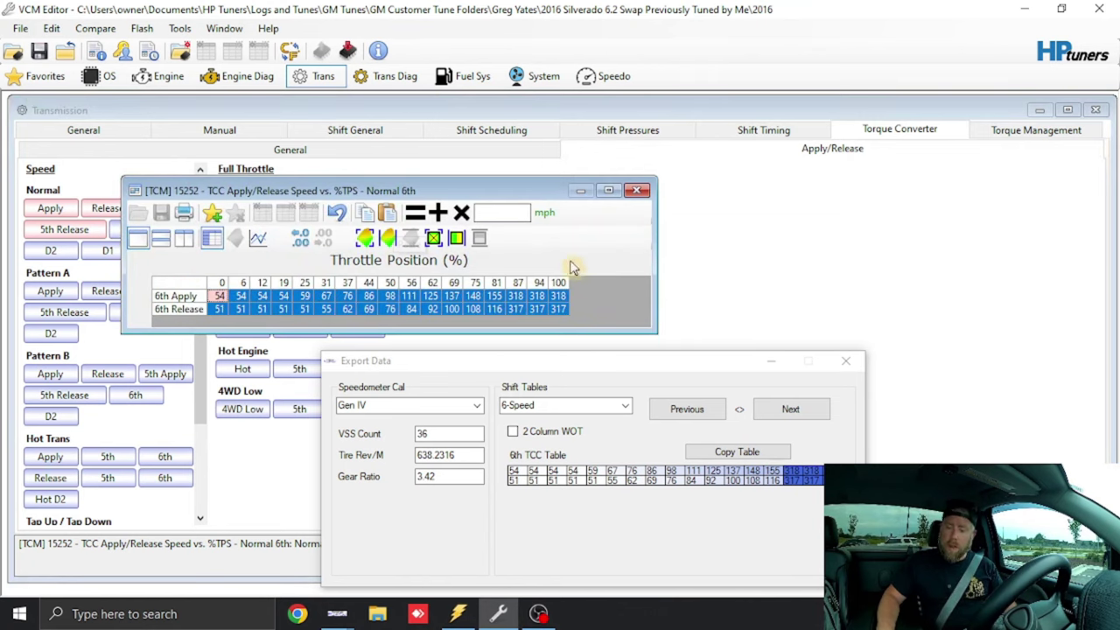
{"action": "left_click", "coordinate": [525, 302]}
{"action": "left_click", "coordinate": [637, 191]}
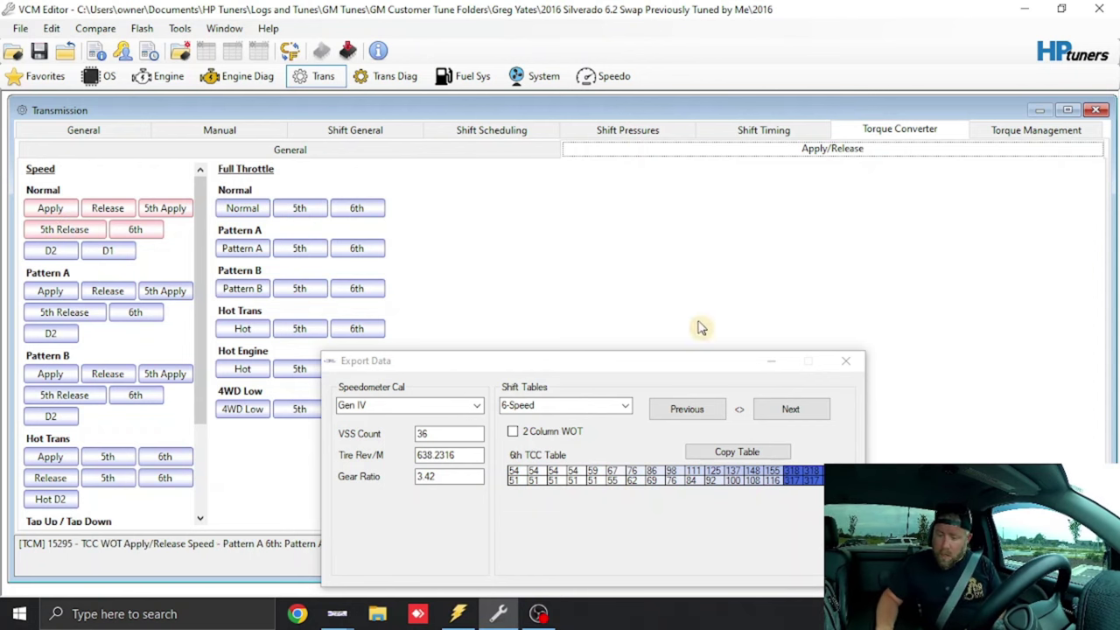
Transfer the exported TCC WOT table into the normal full-throttle Apply/Release speed table for gears 1 to 4
{"action": "left_click", "coordinate": [809, 416]}
{"action": "left_click", "coordinate": [725, 451]}
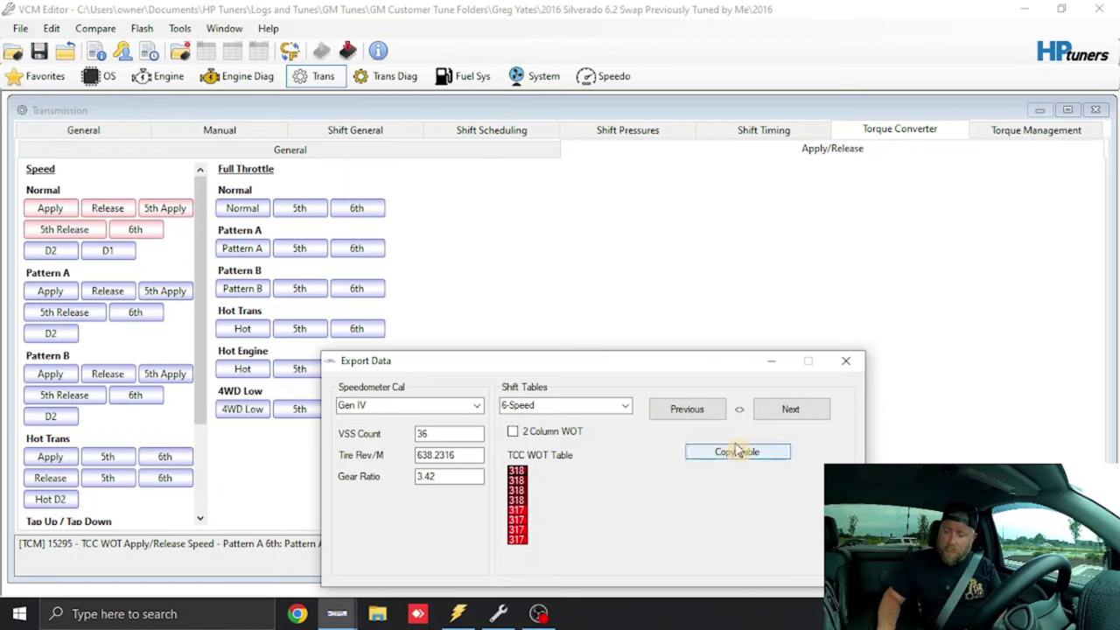
{"action": "left_click", "coordinate": [243, 208]}
{"action": "left_click", "coordinate": [53, 199]}
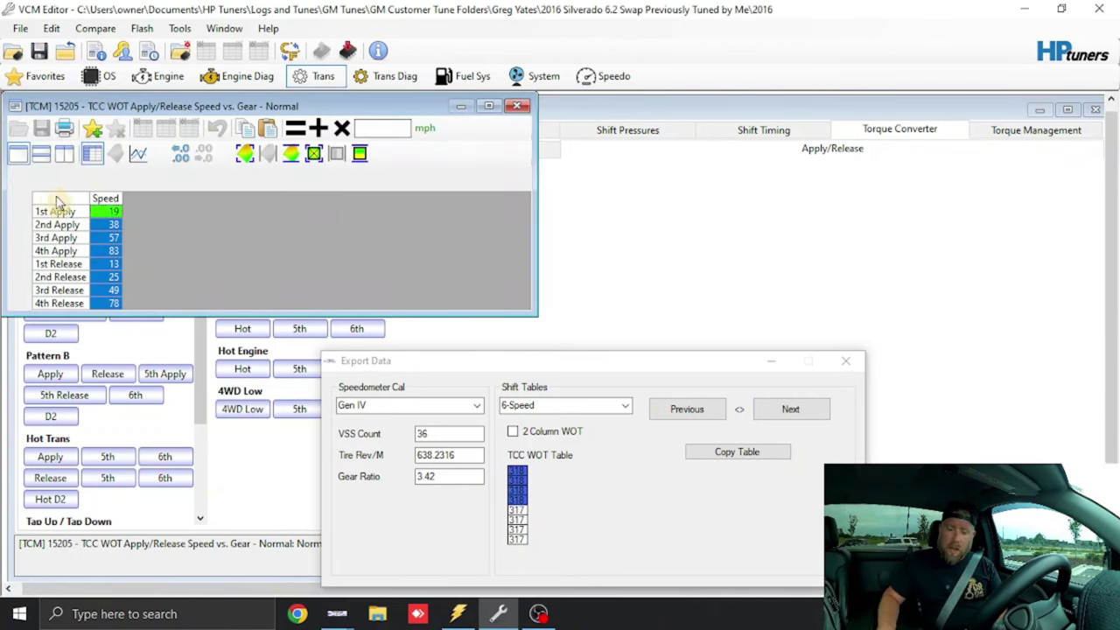
{"action": "left_click", "coordinate": [267, 129]}
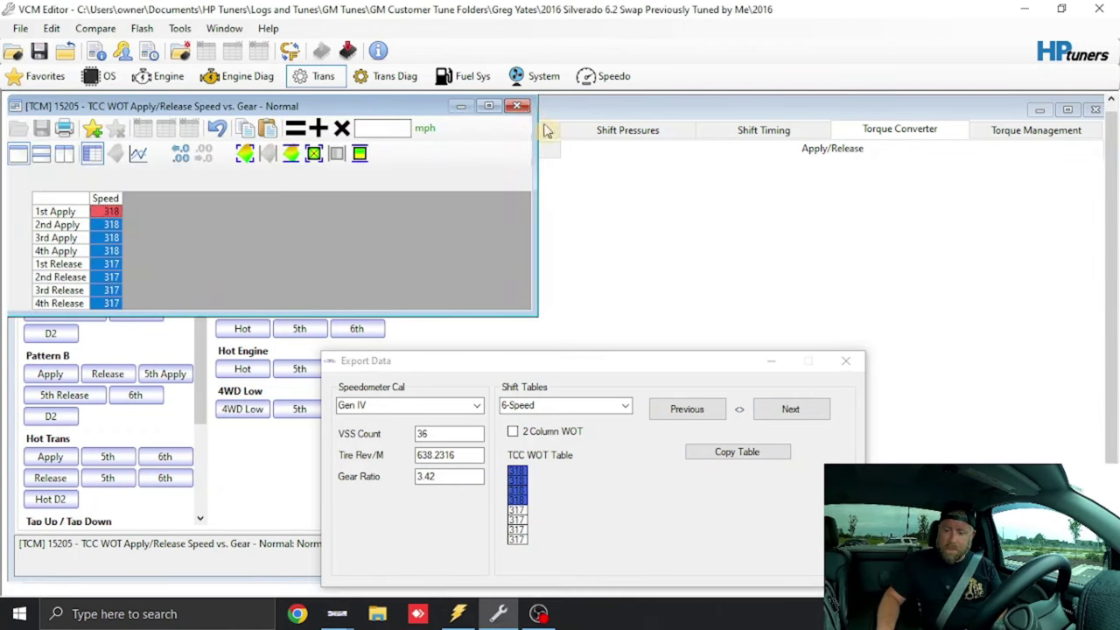
{"action": "left_click", "coordinate": [517, 106]}
Transfer the exported 5th TCC WOT table into the normal full-throttle 5th Apply/Release speed table
{"action": "left_click", "coordinate": [790, 409]}
{"action": "left_click", "coordinate": [737, 452]}
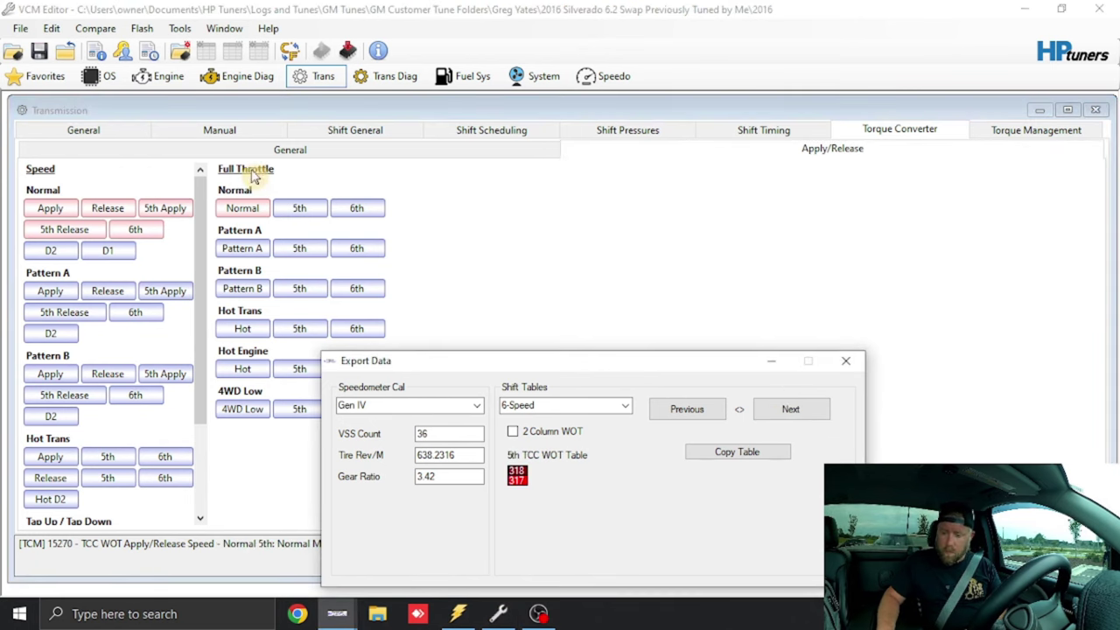
{"action": "left_click", "coordinate": [296, 207]}
{"action": "left_click", "coordinate": [99, 225]}
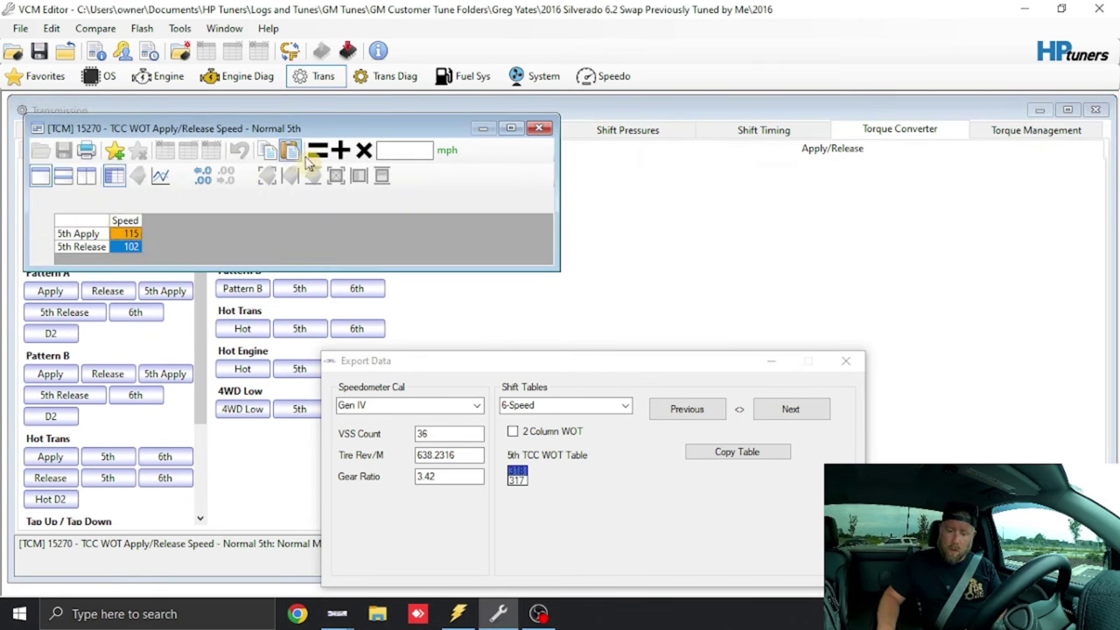
{"action": "left_click", "coordinate": [290, 150]}
{"action": "left_click", "coordinate": [539, 128]}
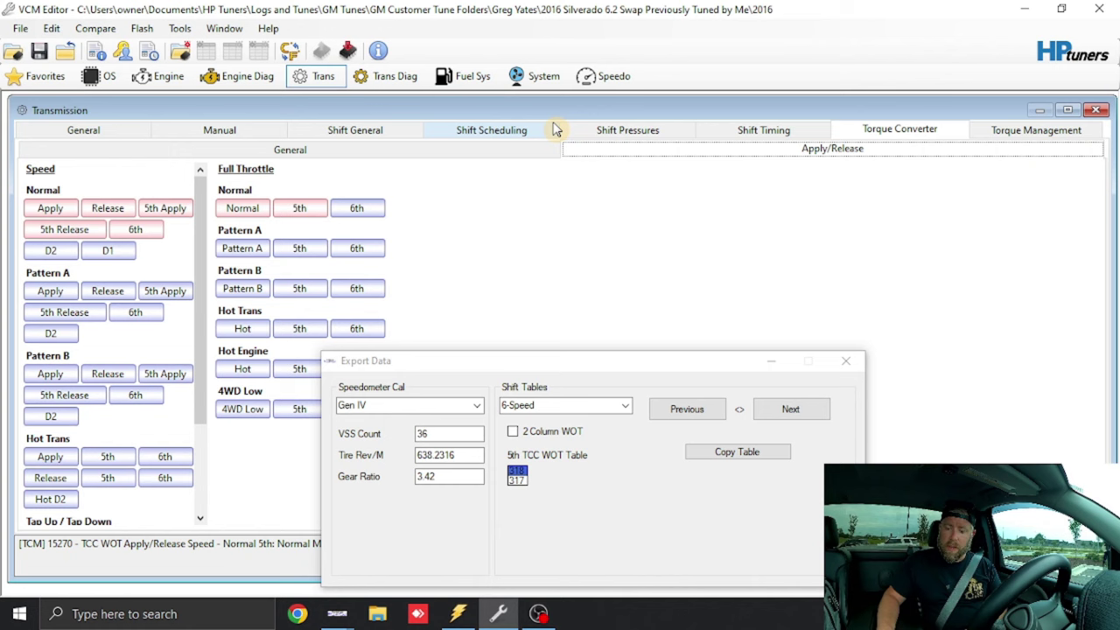
Transfer the exported 6th TCC WOT table into the normal full-throttle 6th Apply/Release speed table and close the export data
{"action": "left_click", "coordinate": [789, 409]}
{"action": "left_click", "coordinate": [737, 452]}
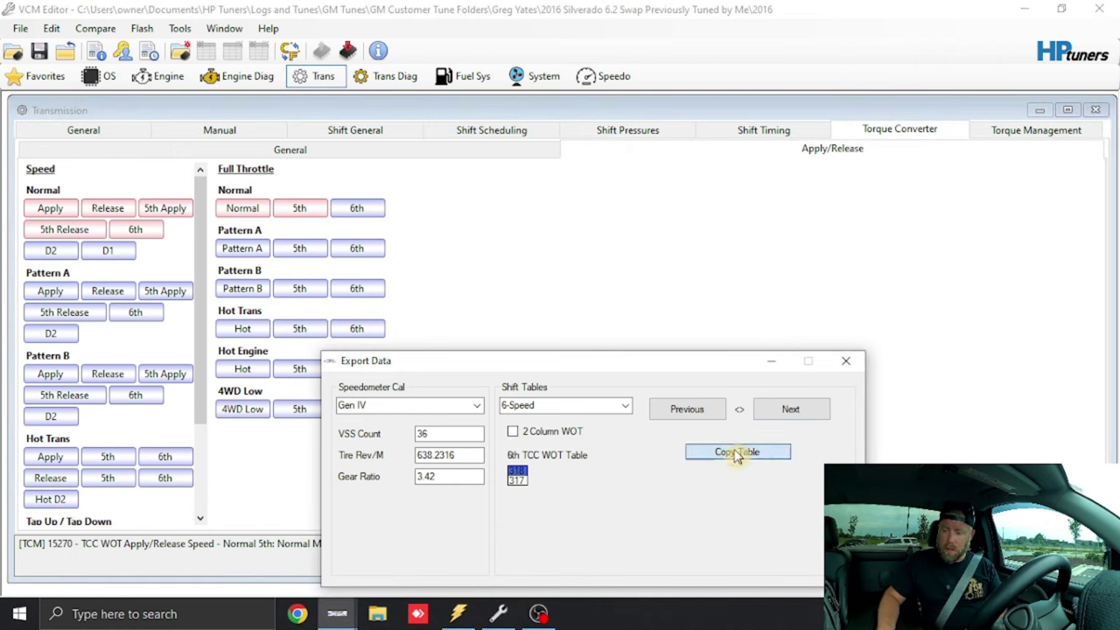
{"action": "left_click", "coordinate": [354, 207]}
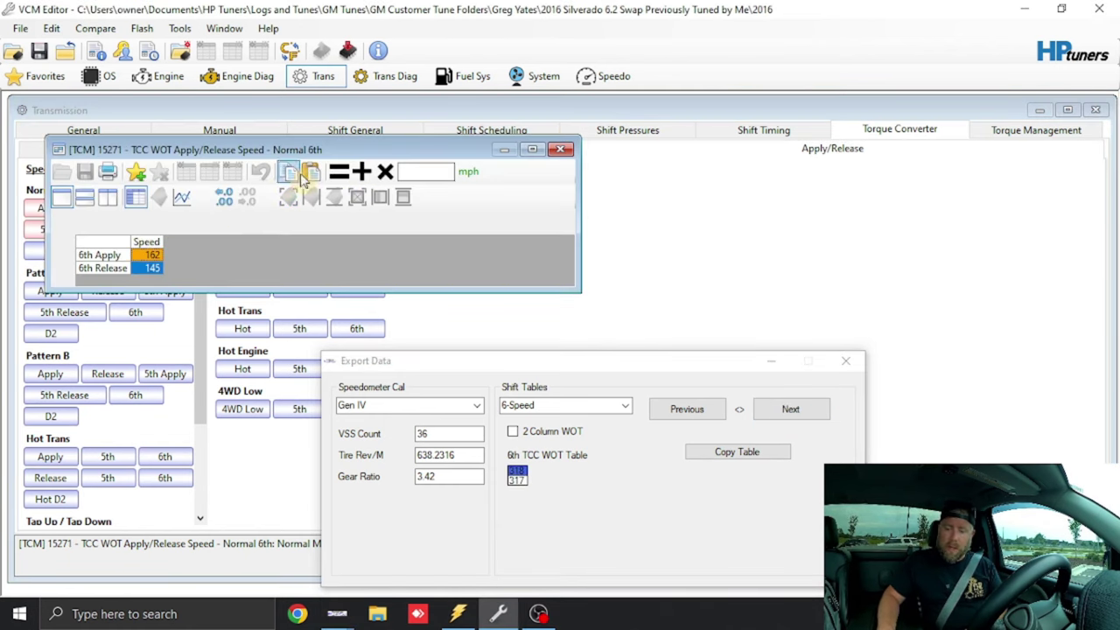
{"action": "left_click", "coordinate": [310, 172]}
{"action": "left_click", "coordinate": [560, 150]}
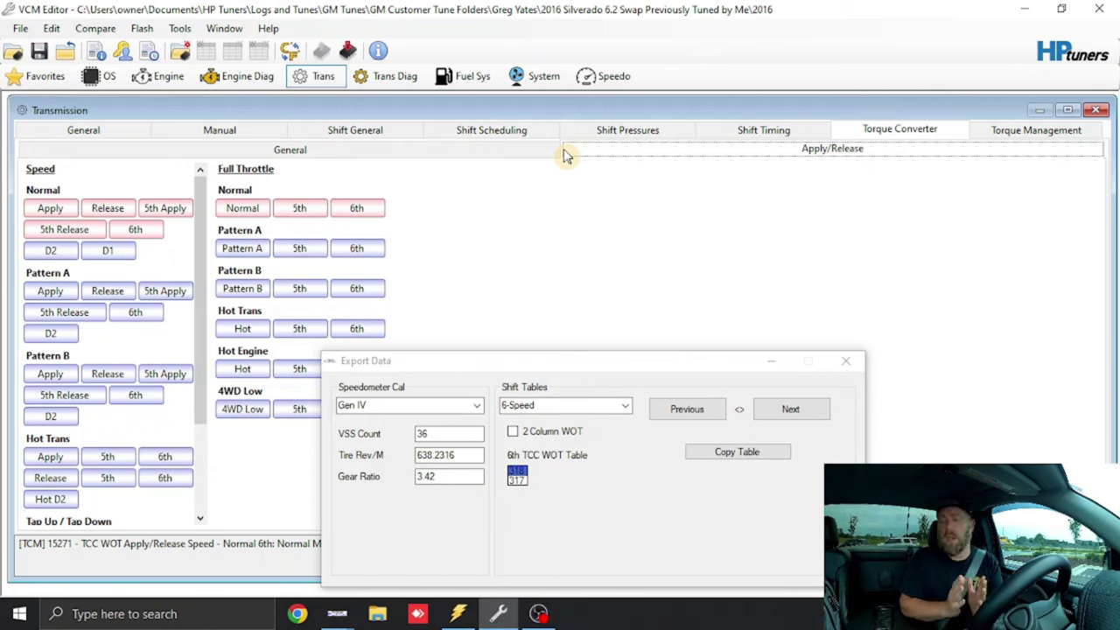
{"action": "left_click", "coordinate": [853, 370]}
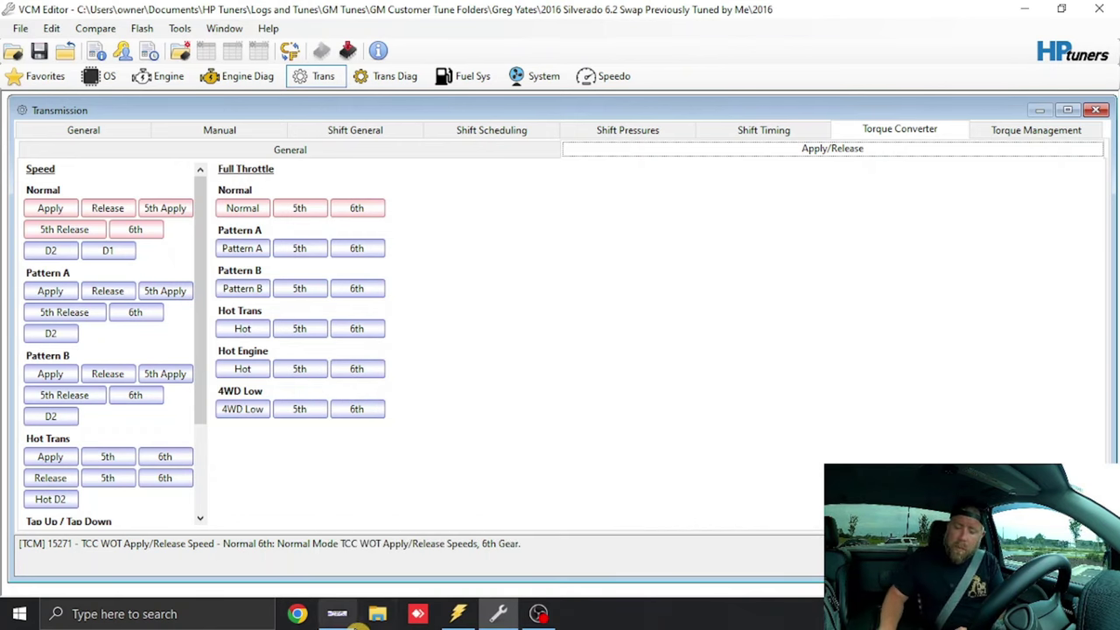
Switch to Trans Table Generator, save its configuration as "Stock Gen 5 3.42 30.87" in Bluecat Configs, and close the generator
{"action": "left_click", "coordinate": [337, 613]}
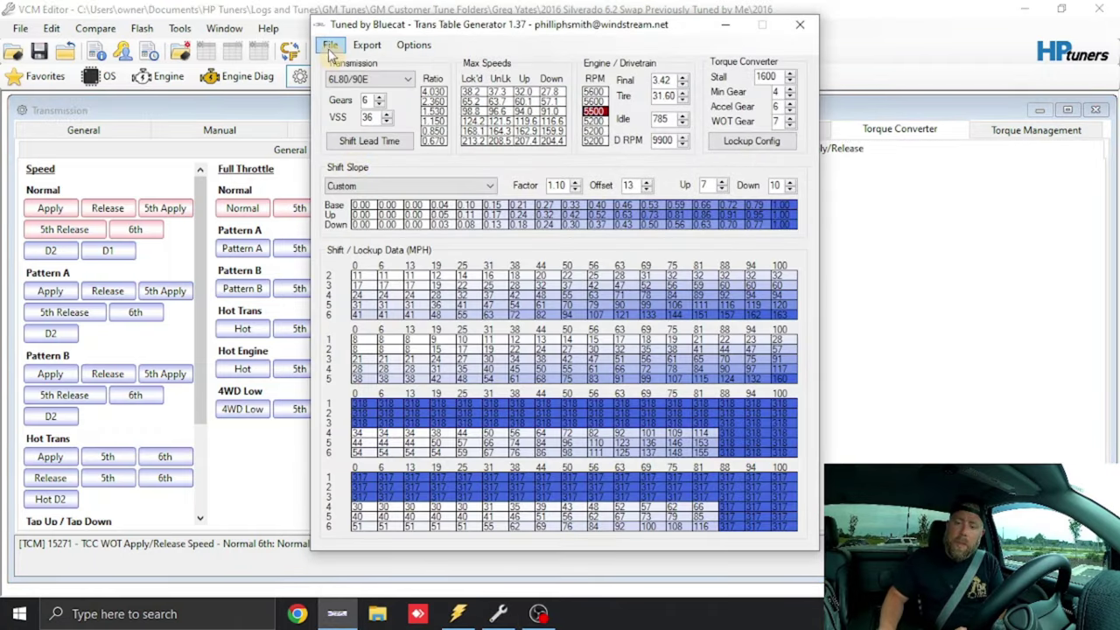
{"action": "left_click", "coordinate": [331, 46]}
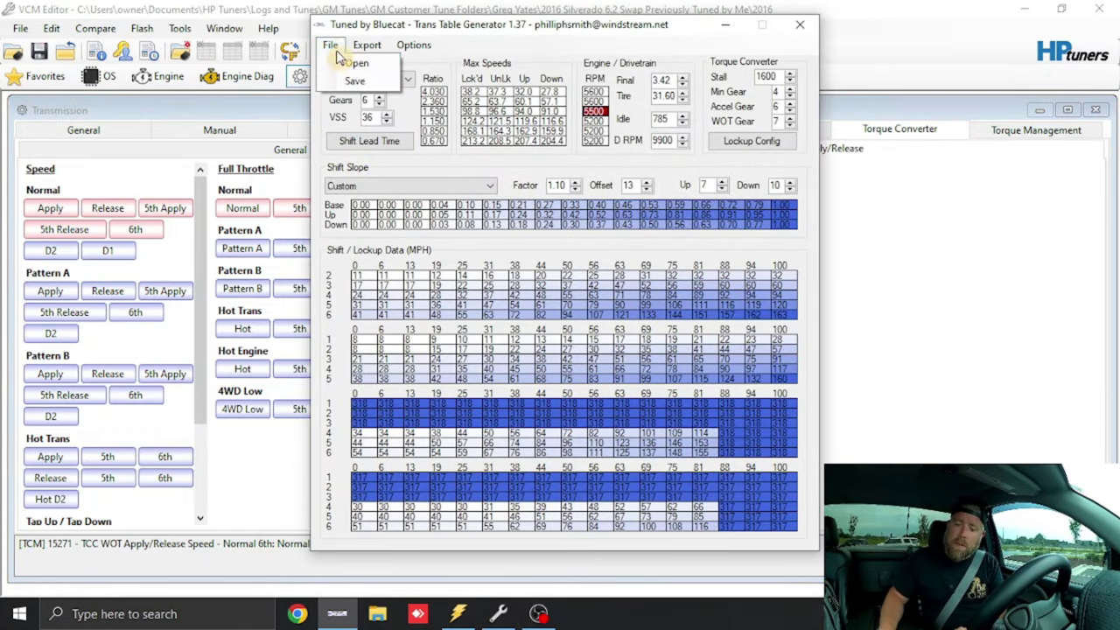
{"action": "left_click", "coordinate": [349, 78]}
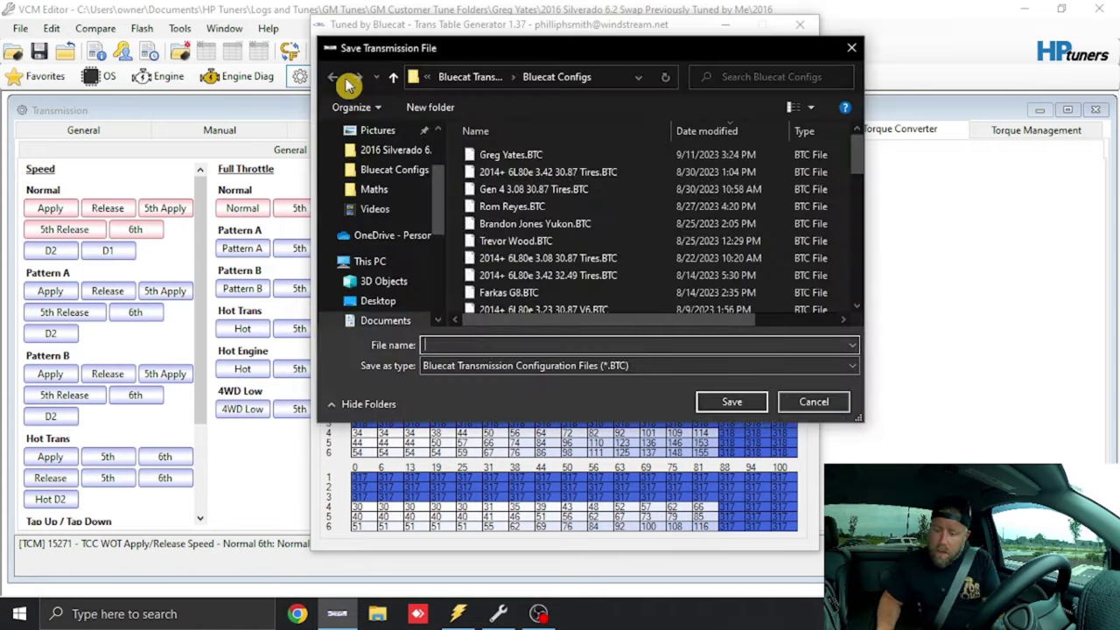
{"action": "type", "text": "Stock"}
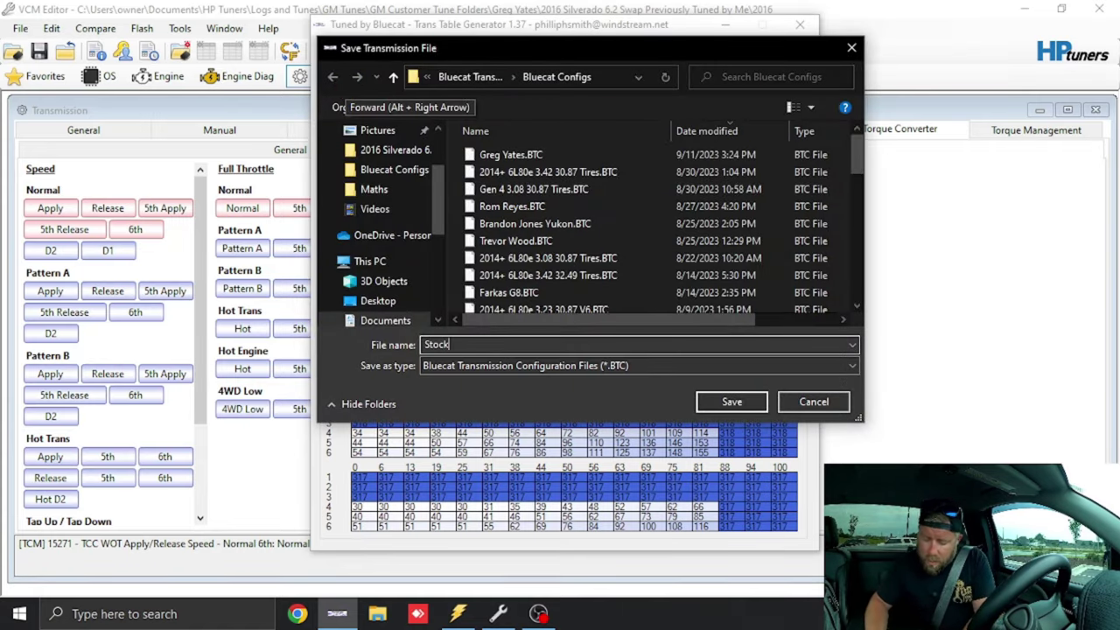
{"action": "type", "text": " g"}
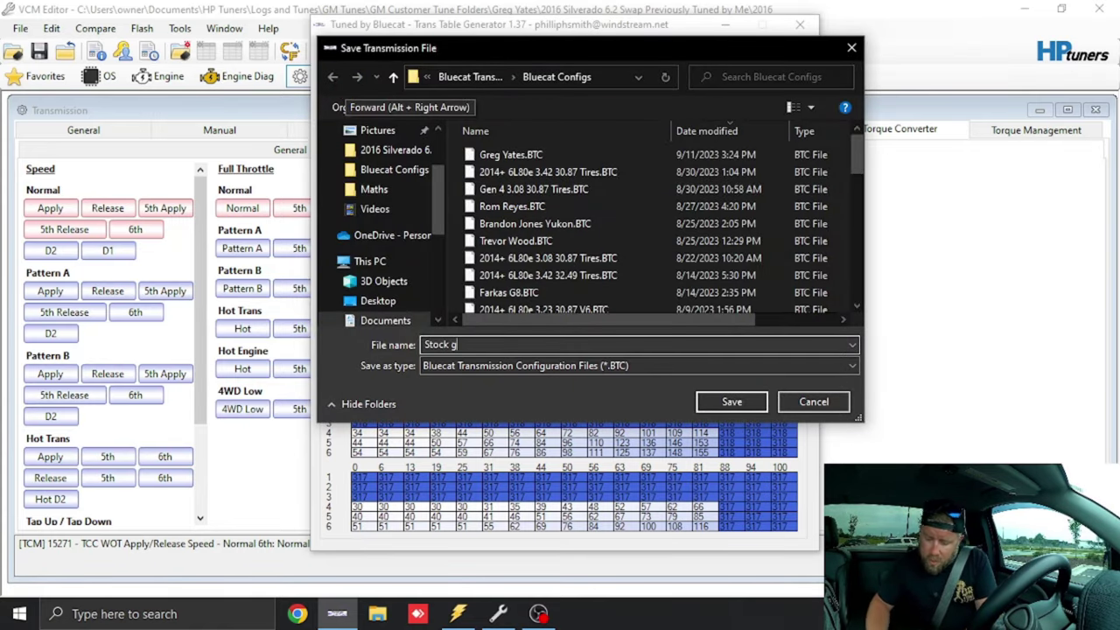
{"action": "key", "text": "BackSpace"}
{"action": "type", "text": "Gen 5"}
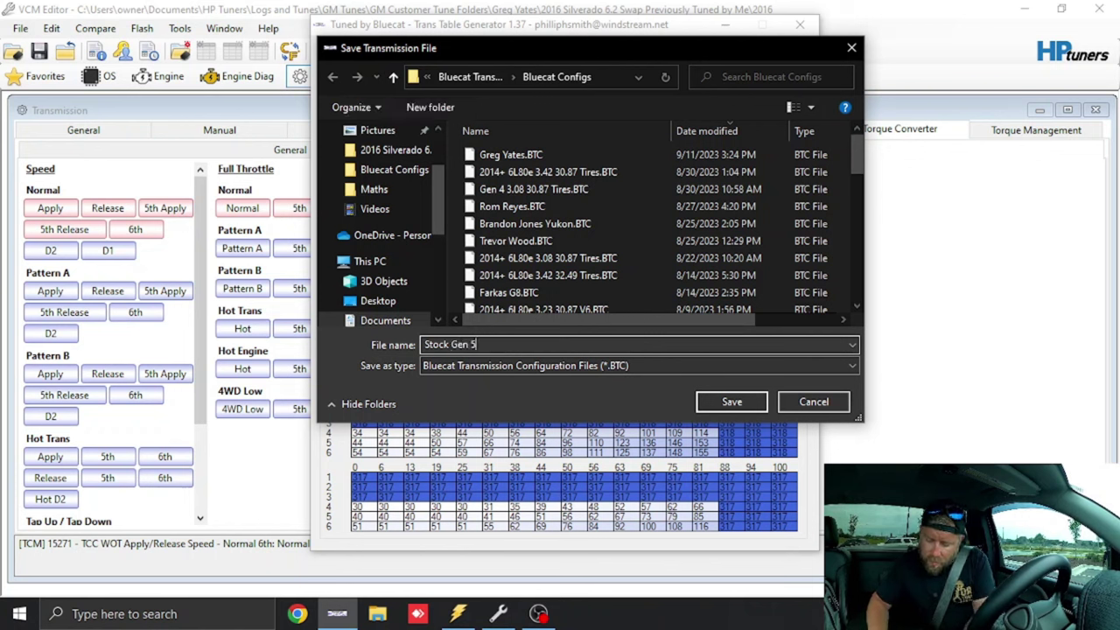
{"action": "type", "text": " 3."}
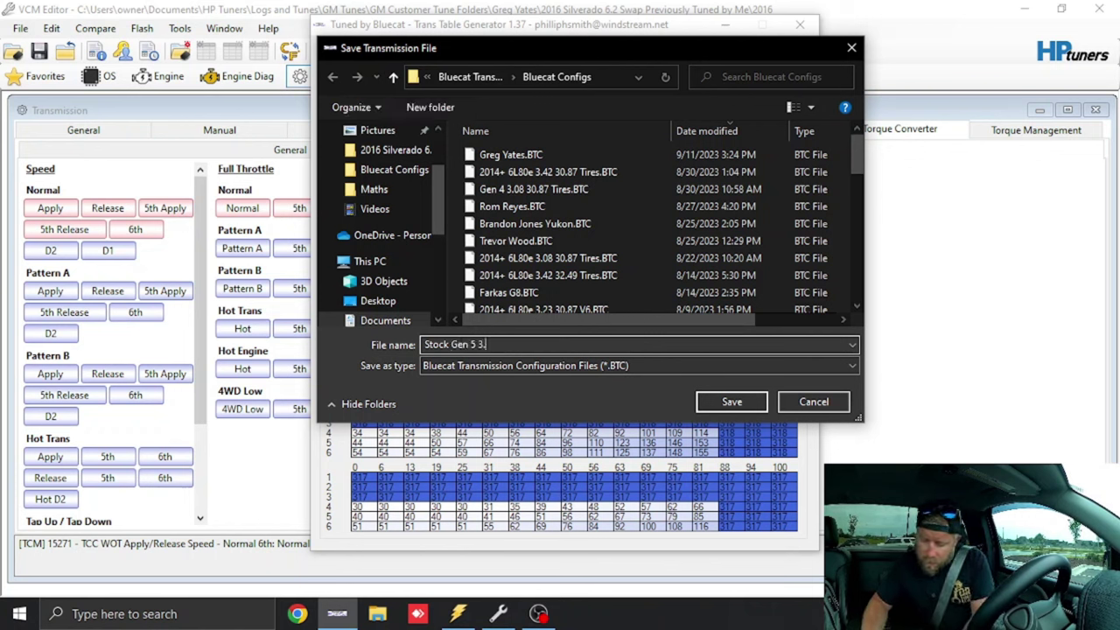
{"action": "type", "text": "42 30.87"}
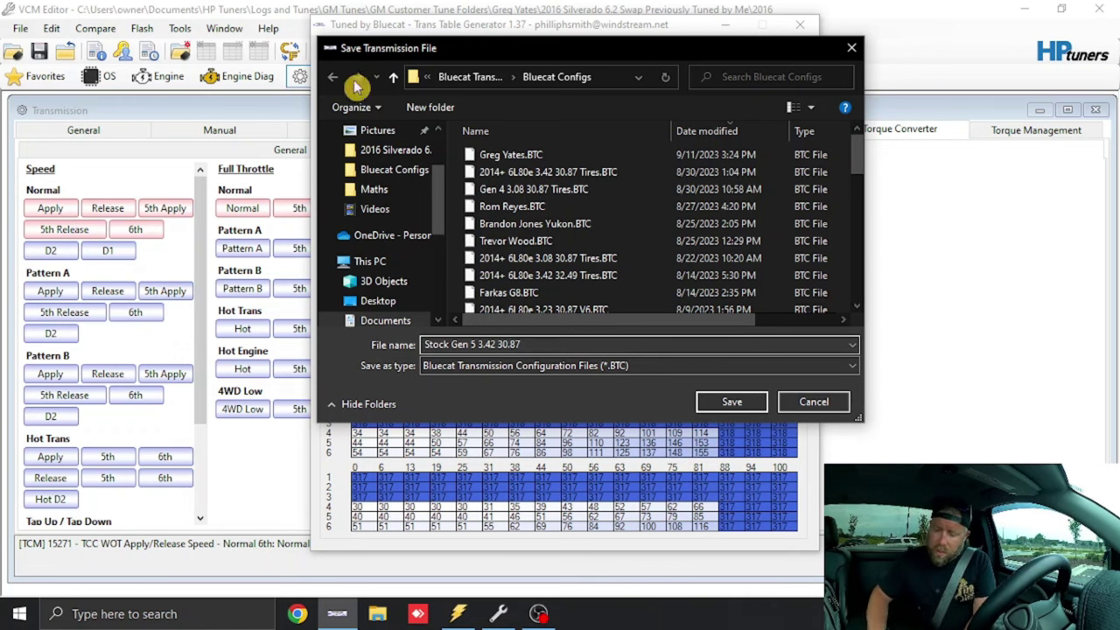
{"action": "left_click", "coordinate": [731, 402]}
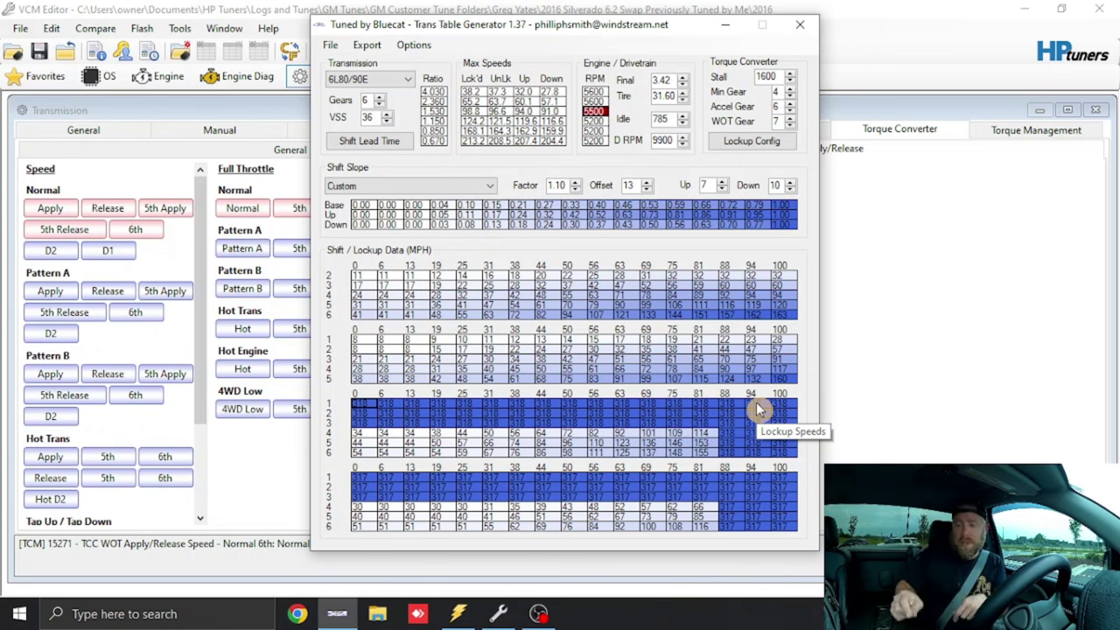
{"action": "left_click", "coordinate": [805, 29]}
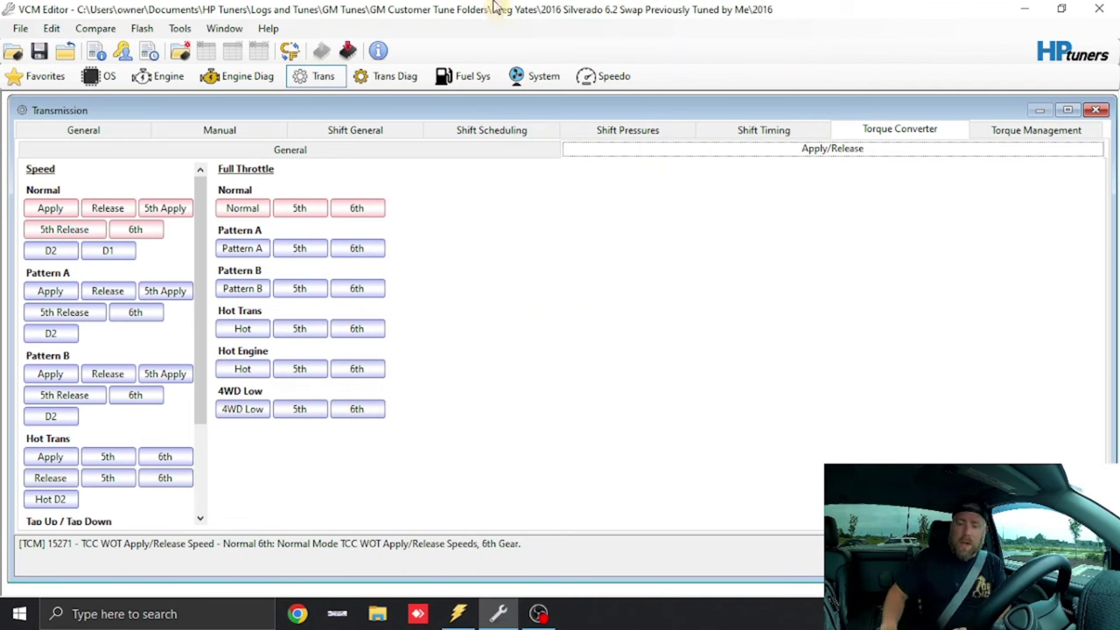
Save the tune under the new name "2016 Silverado 6.2 Swap Mod BTR Intake Trans Tuning Street 3 Shift Points"
{"action": "left_click", "coordinate": [20, 28]}
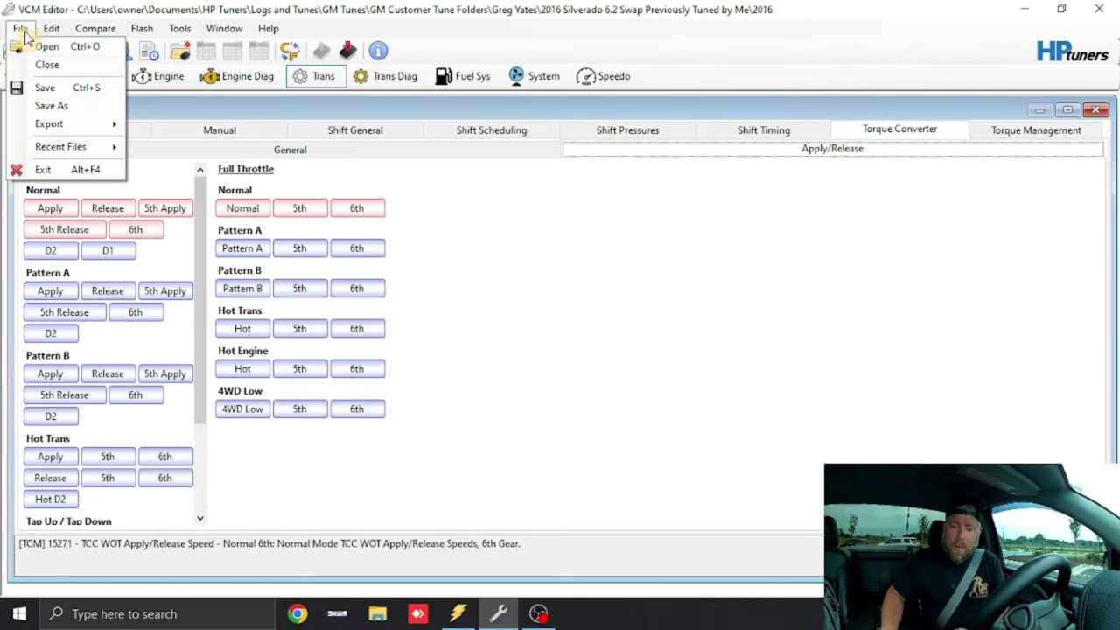
{"action": "left_click", "coordinate": [41, 89]}
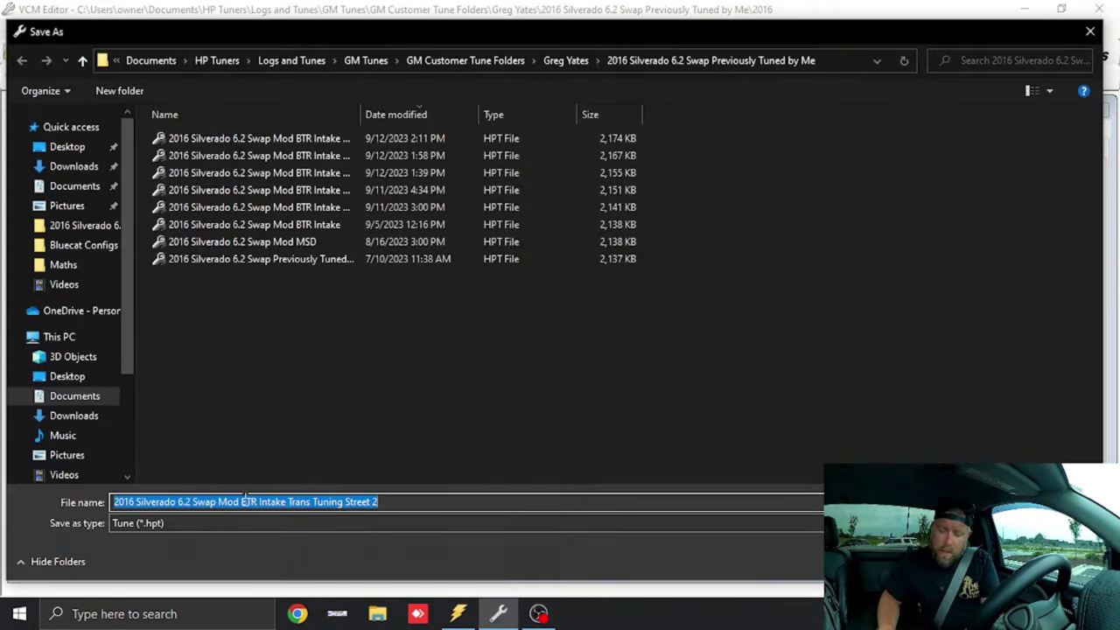
{"action": "left_click", "coordinate": [419, 501]}
{"action": "key", "text": "BackSpace"}
{"action": "type", "text": "3"}
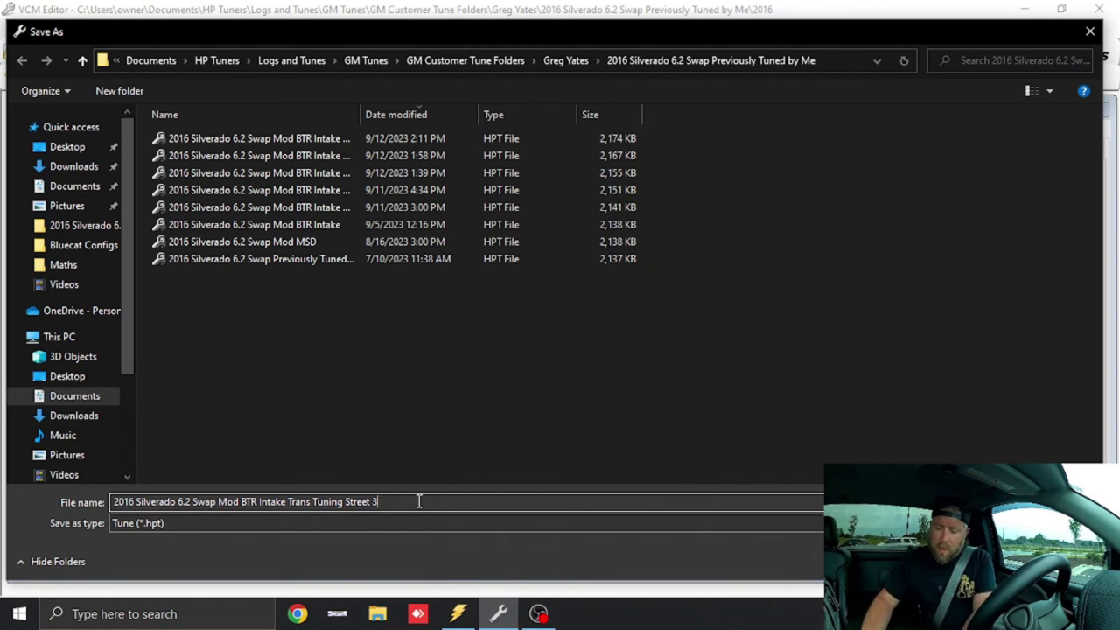
{"action": "type", "text": " Shi"}
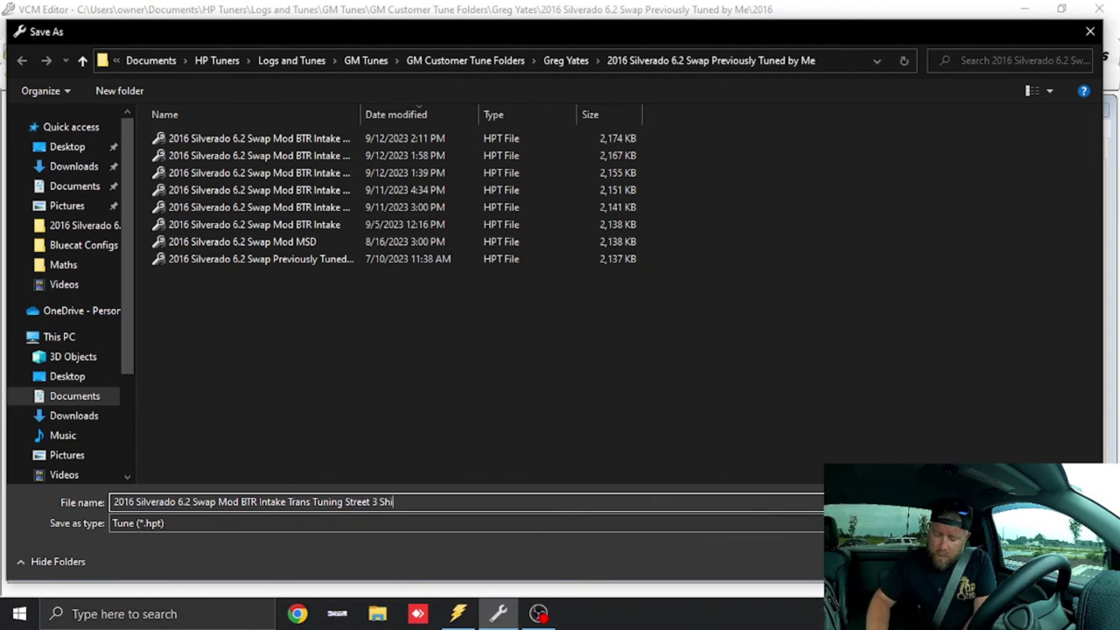
{"action": "type", "text": "ft Points"}
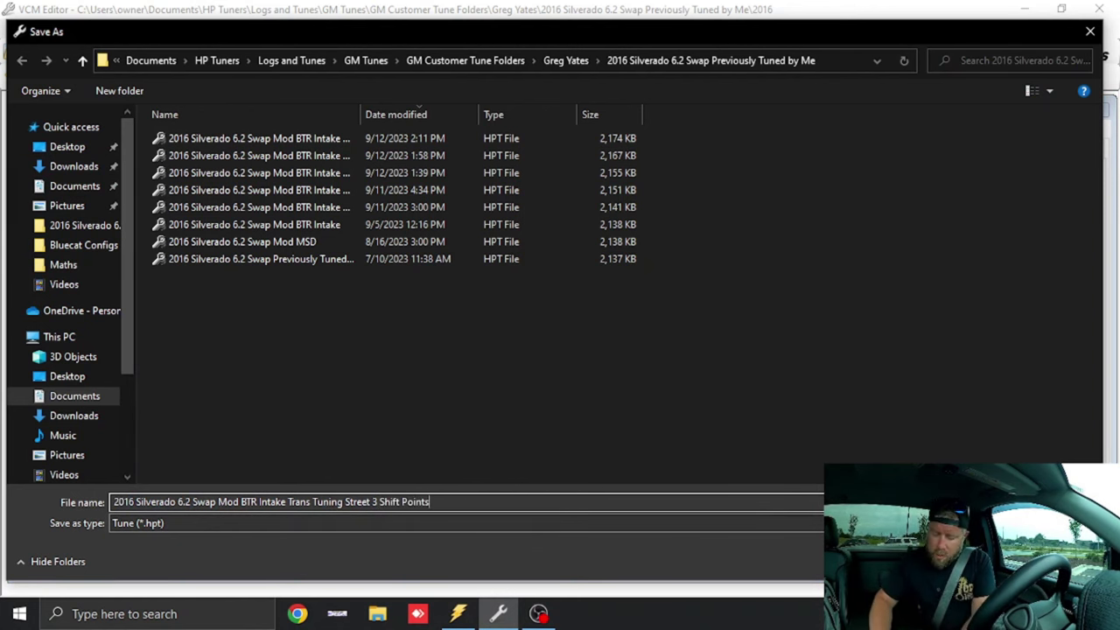
{"action": "key", "text": "Return"}
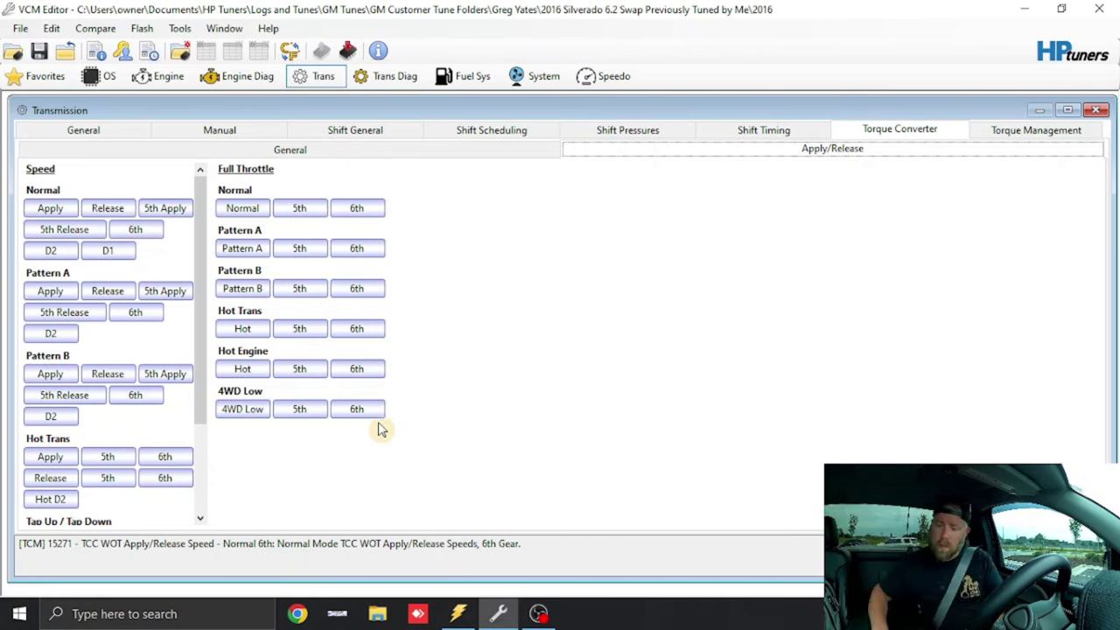
Try to write only the T43 TCM calibration to the vehicle, with the E92 ECM set to Do Not Write
{"action": "left_click", "coordinate": [347, 52]}
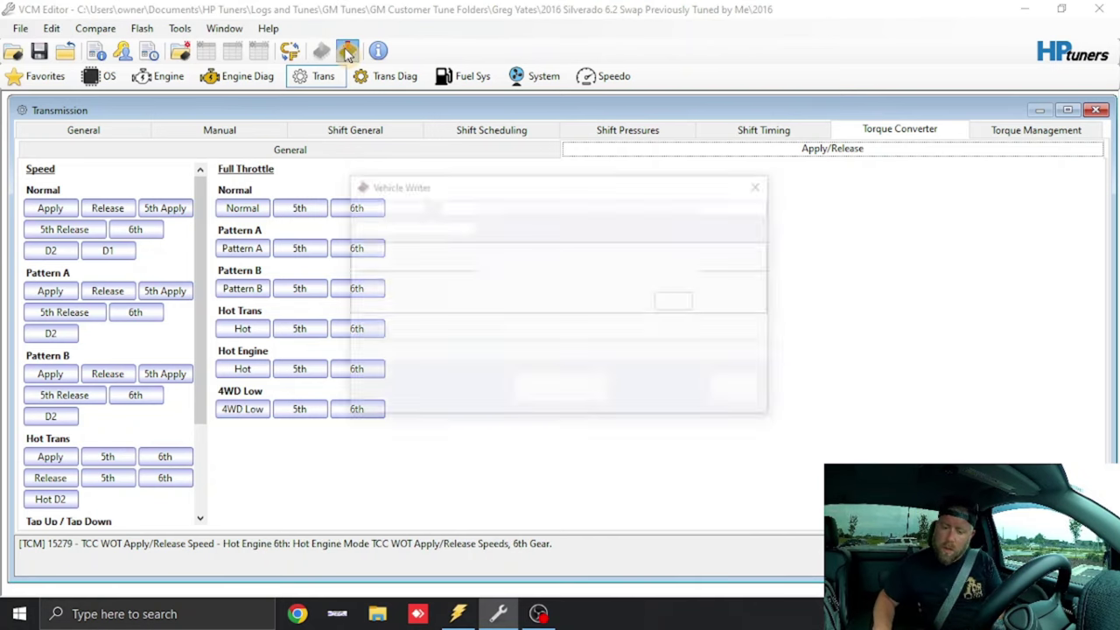
{"action": "left_click", "coordinate": [390, 265]}
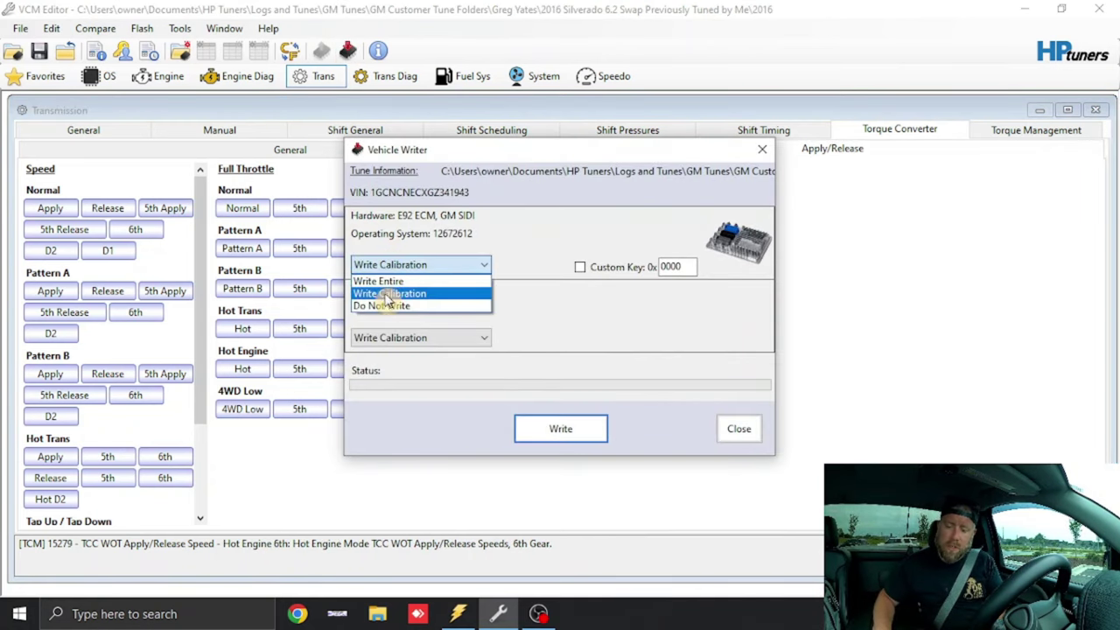
{"action": "left_click", "coordinate": [389, 305]}
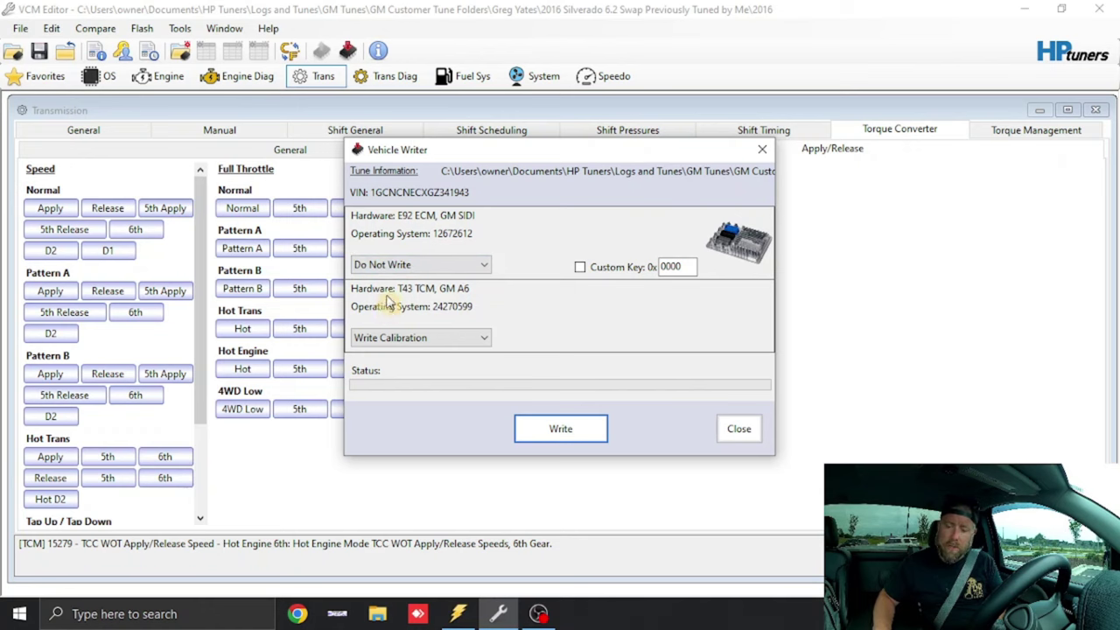
{"action": "left_click", "coordinate": [559, 433]}
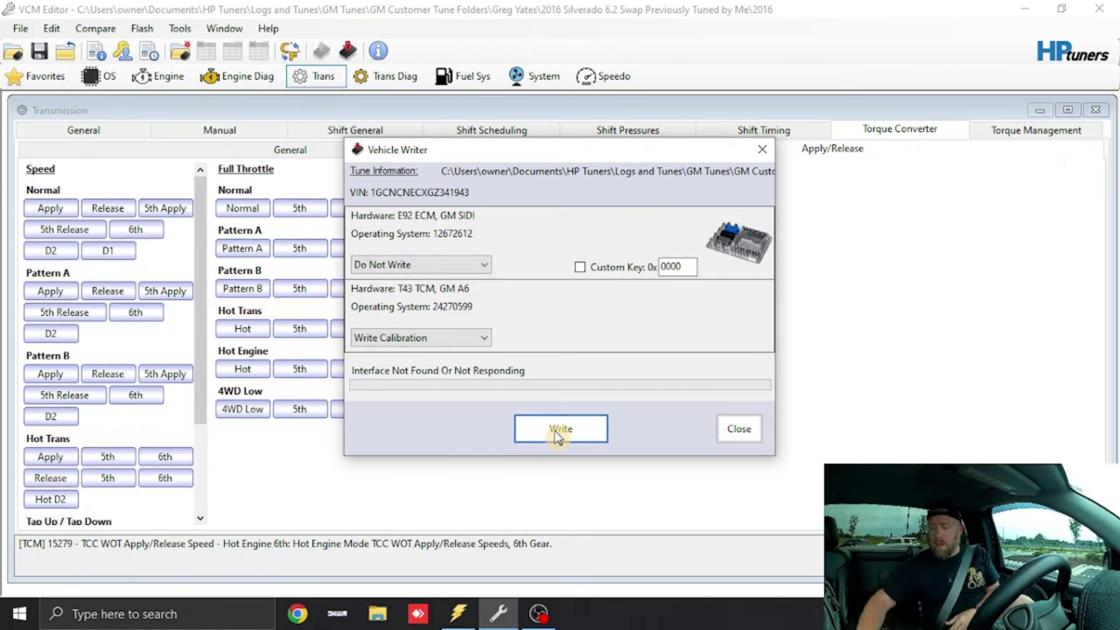
Switch to VCM Scanner, stop the running log and disconnect the scanner from the vehicle
{"action": "left_click", "coordinate": [458, 613]}
{"action": "left_click", "coordinate": [182, 50]}
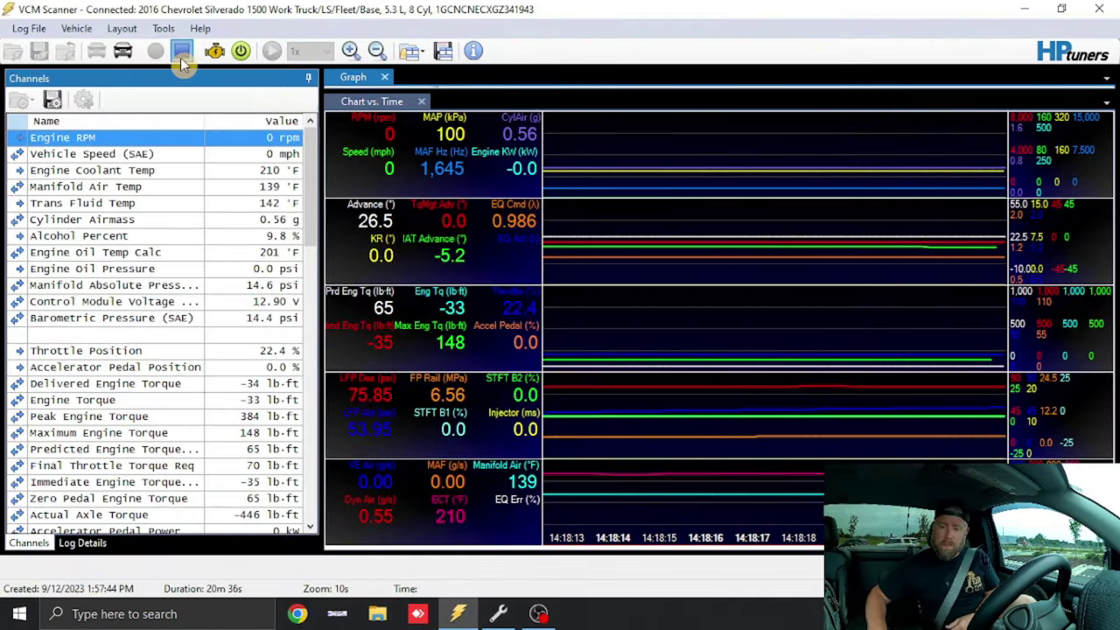
{"action": "left_click", "coordinate": [124, 53]}
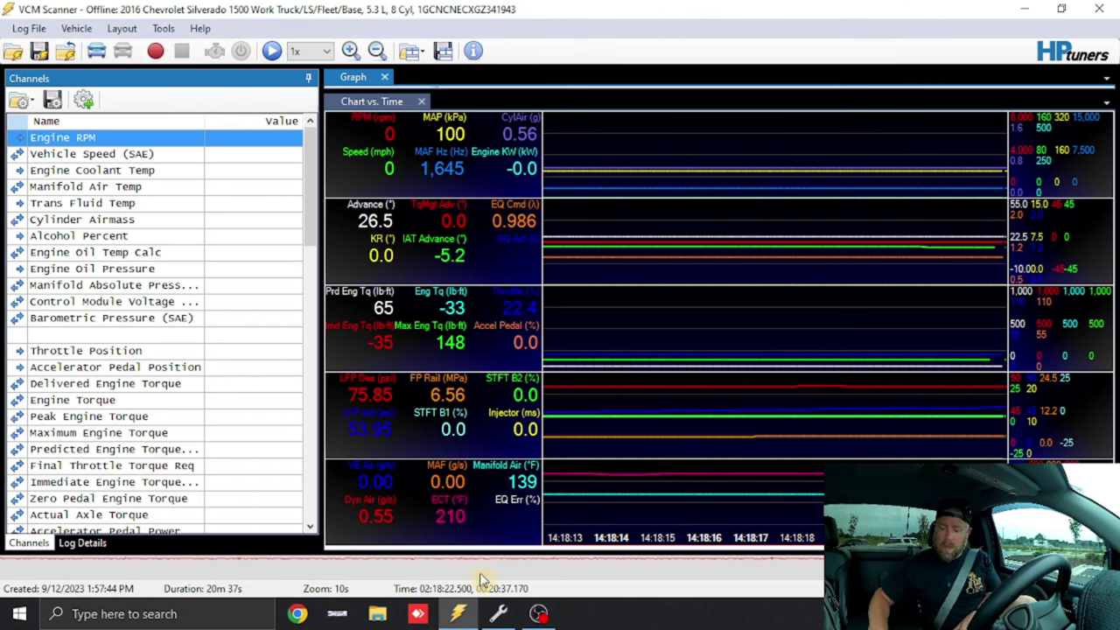
Return to VCM Editor, write the T43 TCM calibration to the vehicle and close the Vehicle Writer
{"action": "left_click", "coordinate": [498, 613]}
{"action": "left_click", "coordinate": [559, 424]}
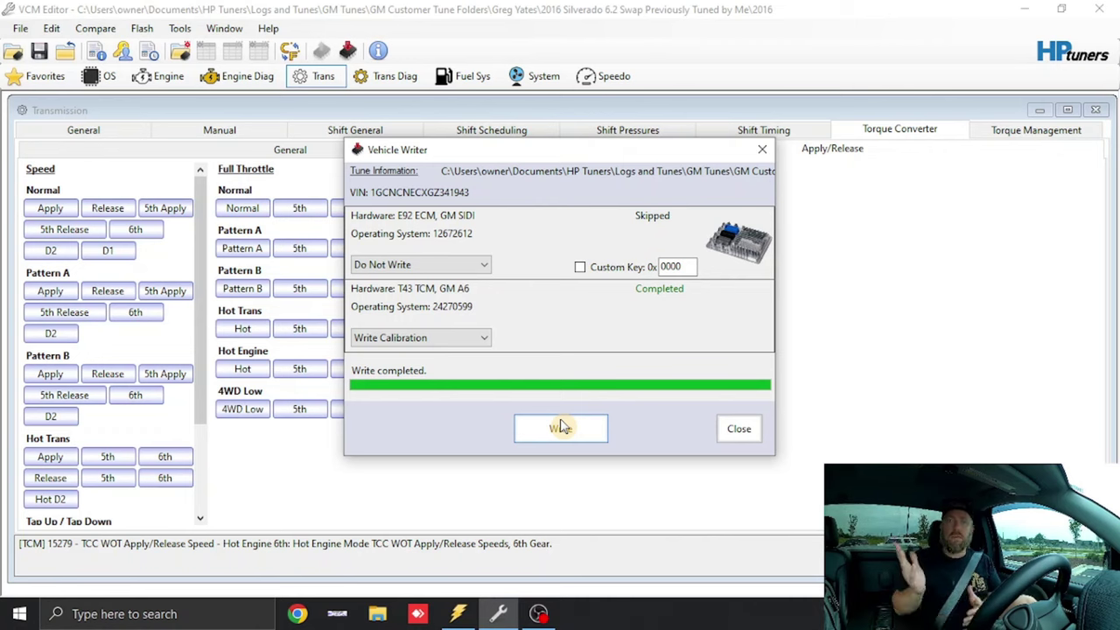
{"action": "left_click", "coordinate": [739, 428]}
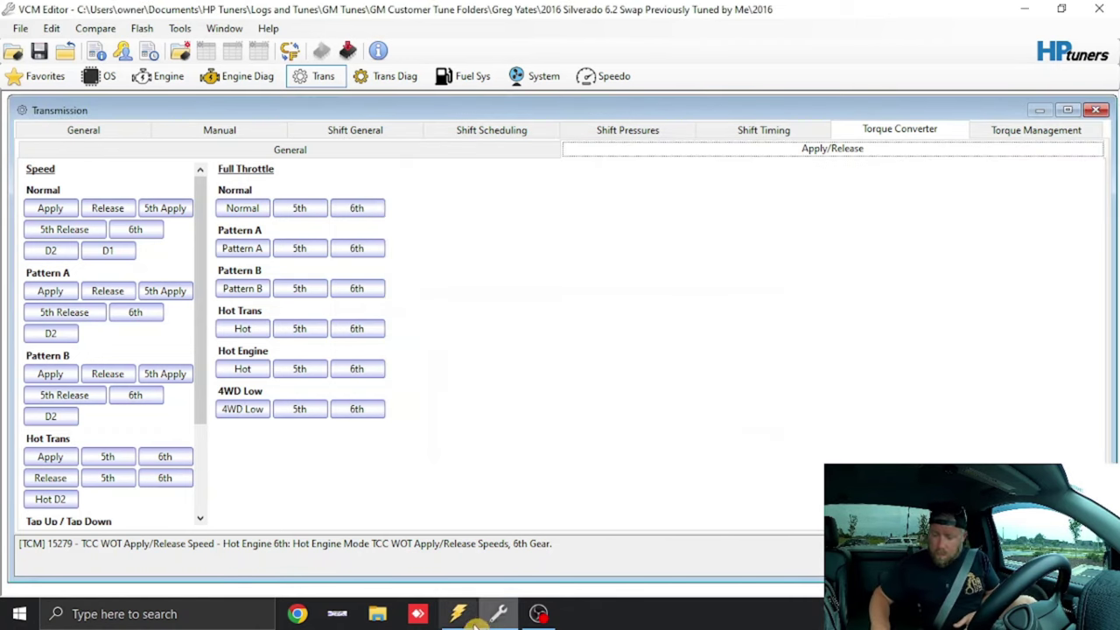
Switch to VCM Scanner and examine the live transmission channels, including current gear, latest shift times and TCC slip
{"action": "left_click", "coordinate": [461, 616]}
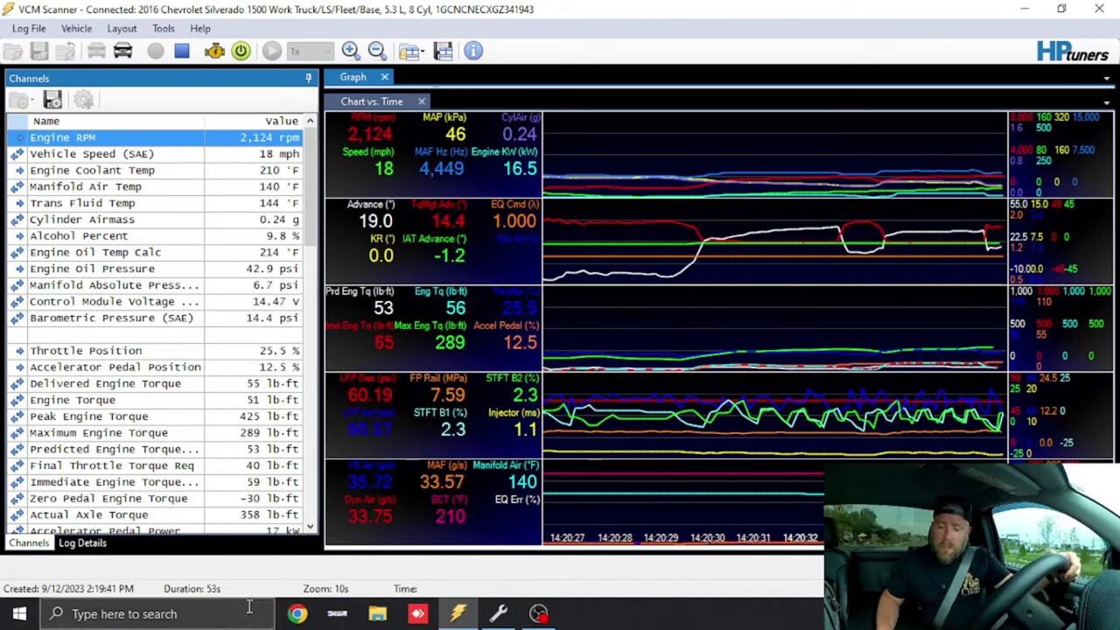
{"action": "left_click_drag", "start_coordinate": [308, 183], "coordinate": [322, 497]}
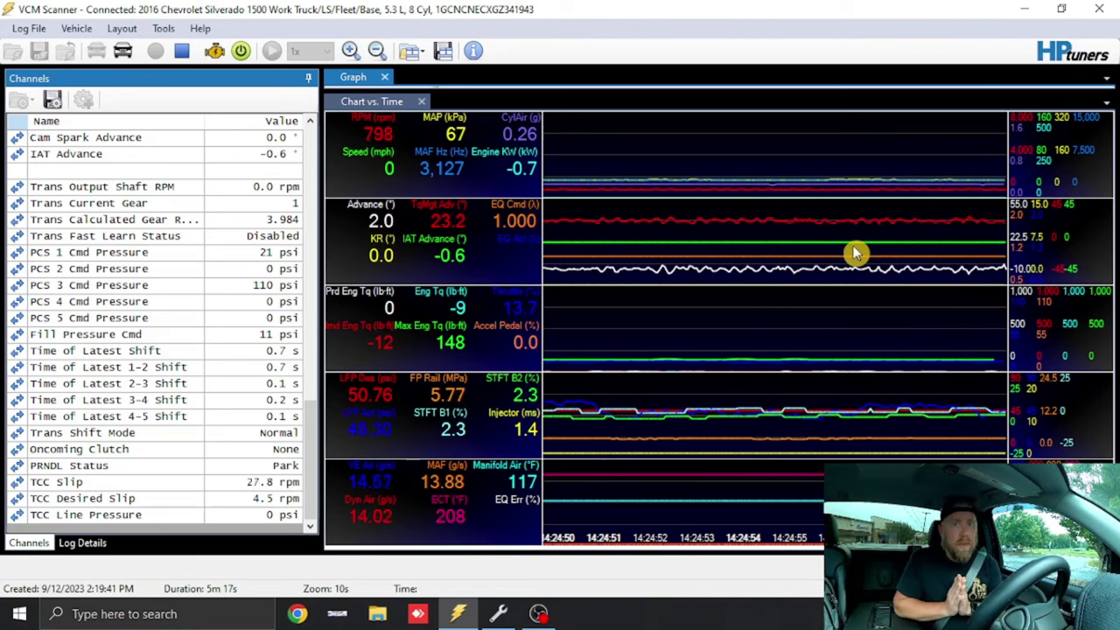
In VCM Editor's general shift pressure settings, set the Pat X, Pat Y and Pat Z pressure pattern modes to Special
{"action": "left_click", "coordinate": [498, 613]}
{"action": "left_click", "coordinate": [354, 131]}
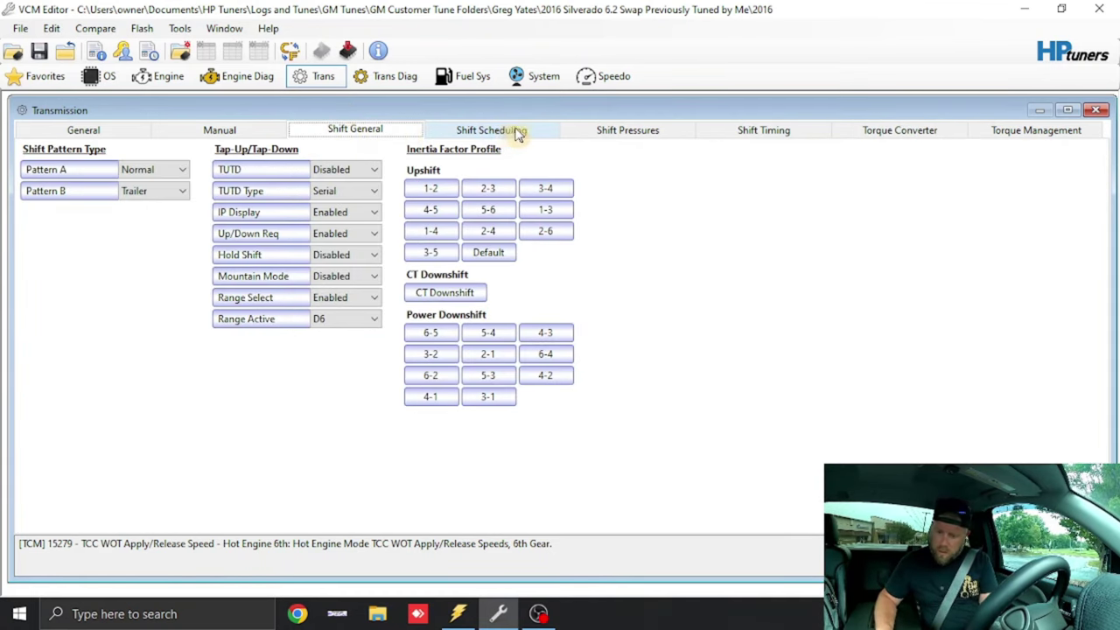
{"action": "left_click", "coordinate": [589, 131]}
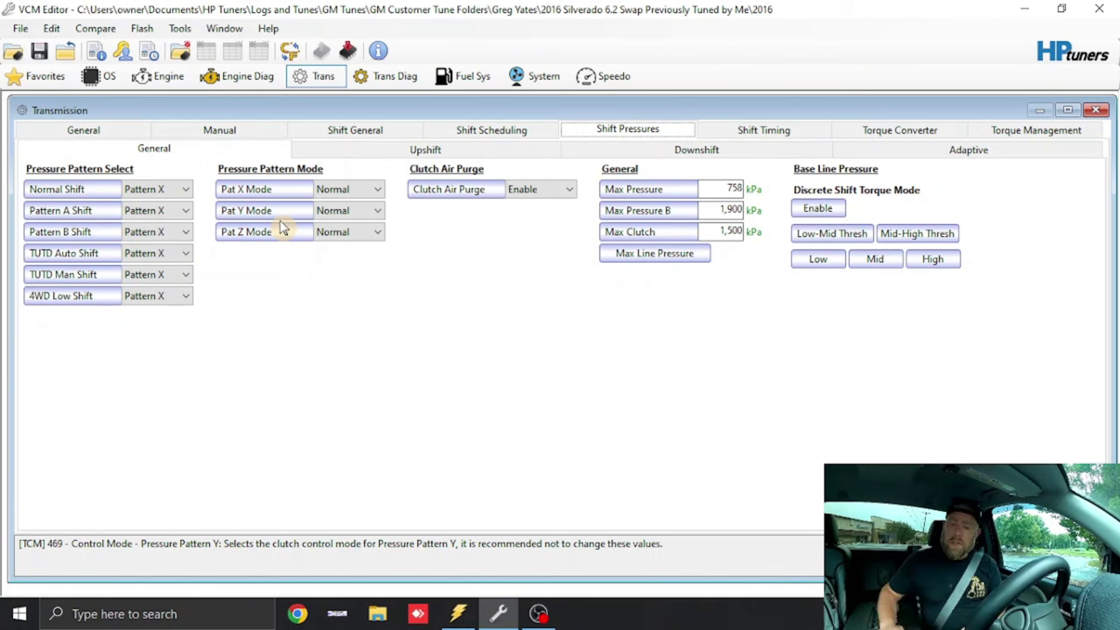
{"action": "left_click", "coordinate": [346, 190]}
{"action": "left_click", "coordinate": [343, 218]}
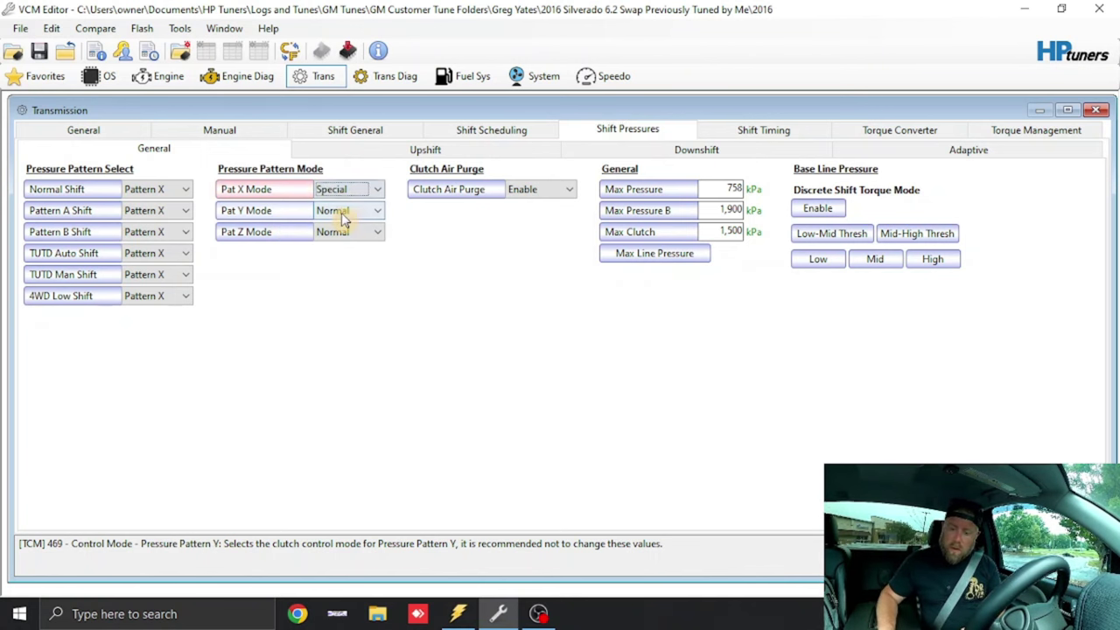
{"action": "left_click", "coordinate": [344, 219]}
{"action": "left_click", "coordinate": [340, 238]}
{"action": "left_click", "coordinate": [344, 234]}
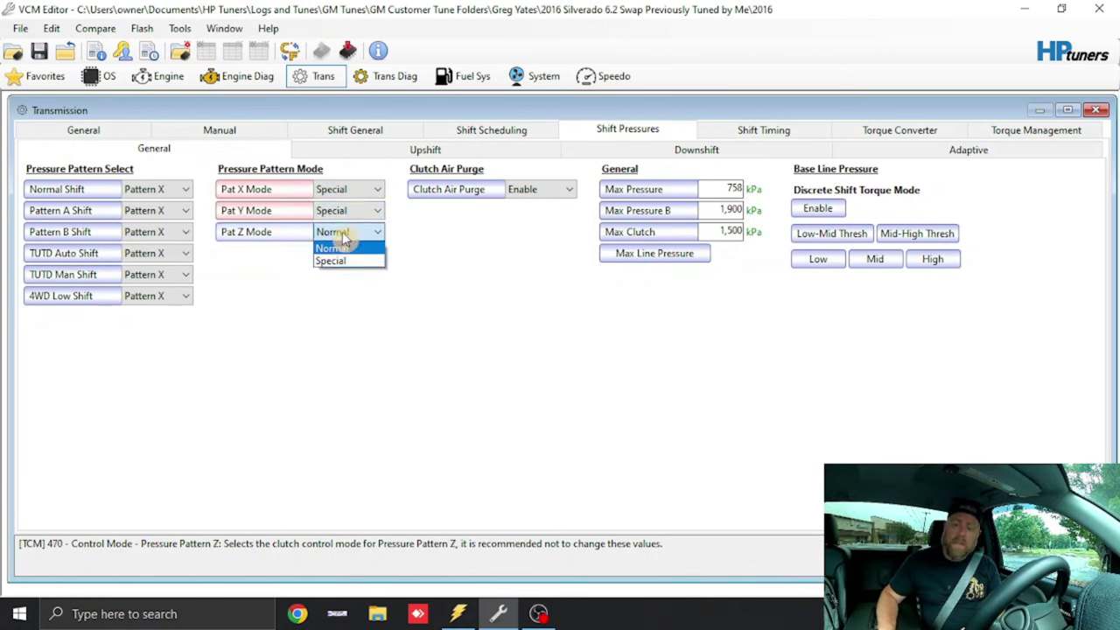
{"action": "left_click", "coordinate": [345, 261]}
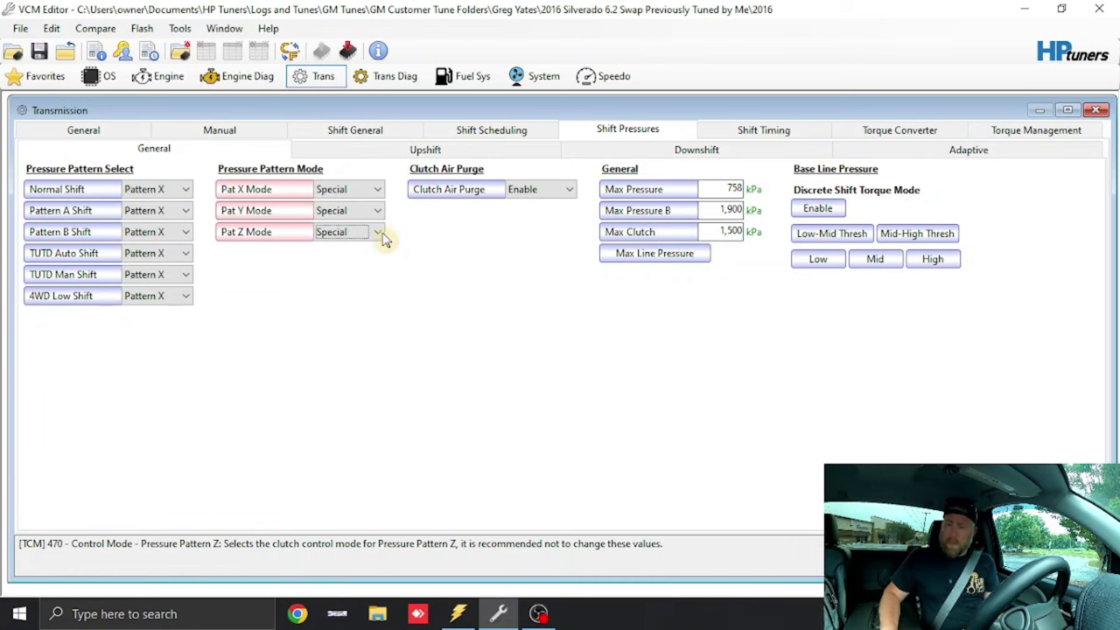
Multiply the whole normal 1-2 upshift torque adder table in Shift Timing by 0.5 and close the table
{"action": "left_click", "coordinate": [758, 132]}
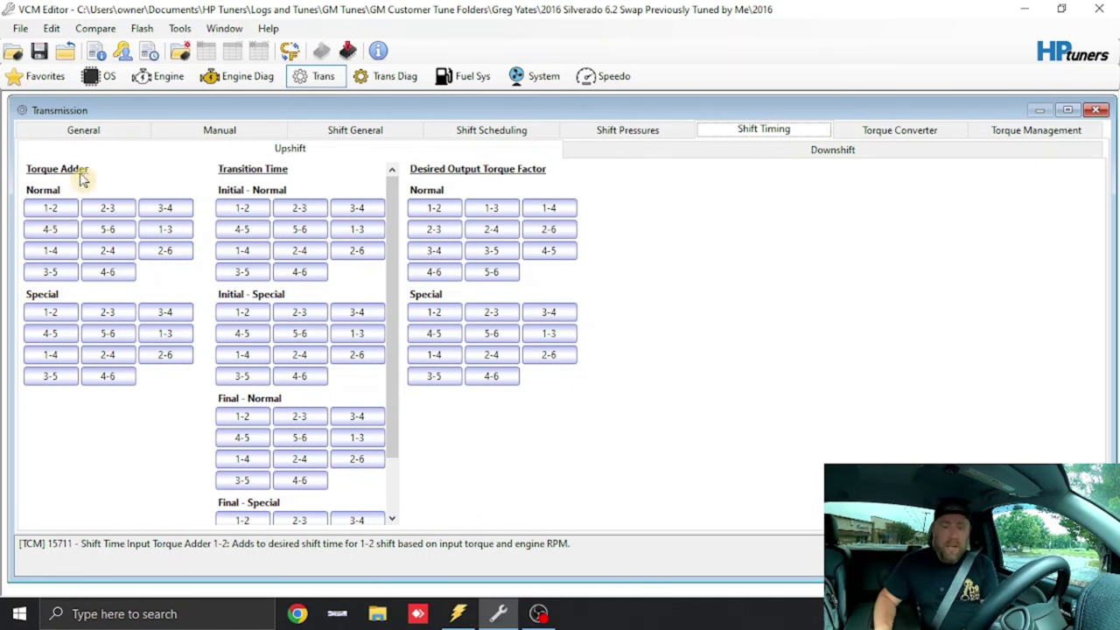
{"action": "left_click", "coordinate": [46, 210]}
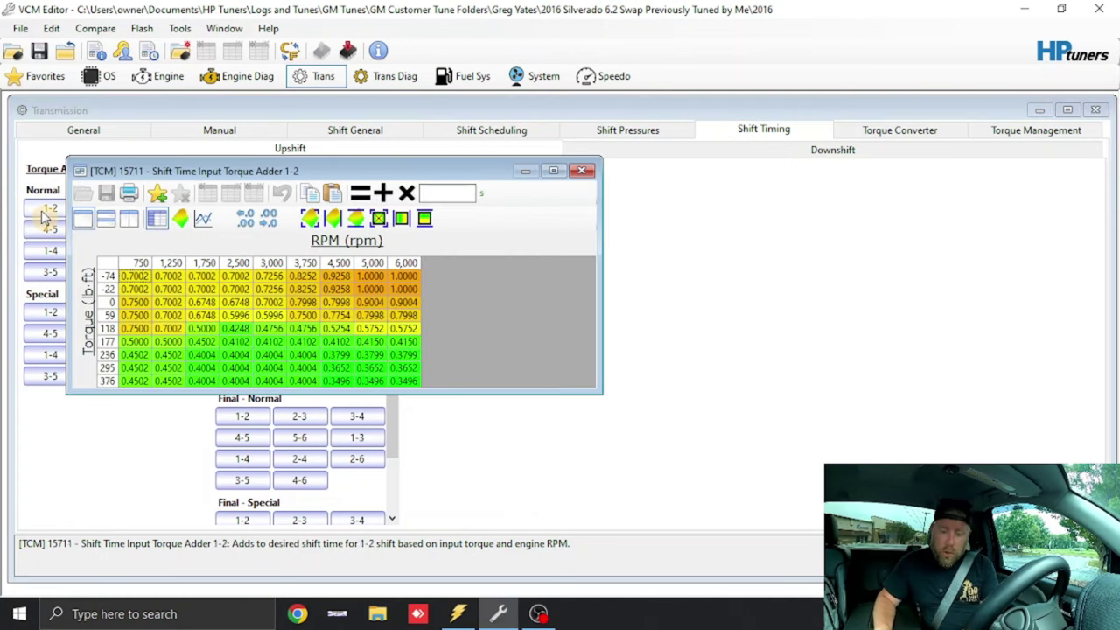
{"action": "left_click", "coordinate": [109, 267]}
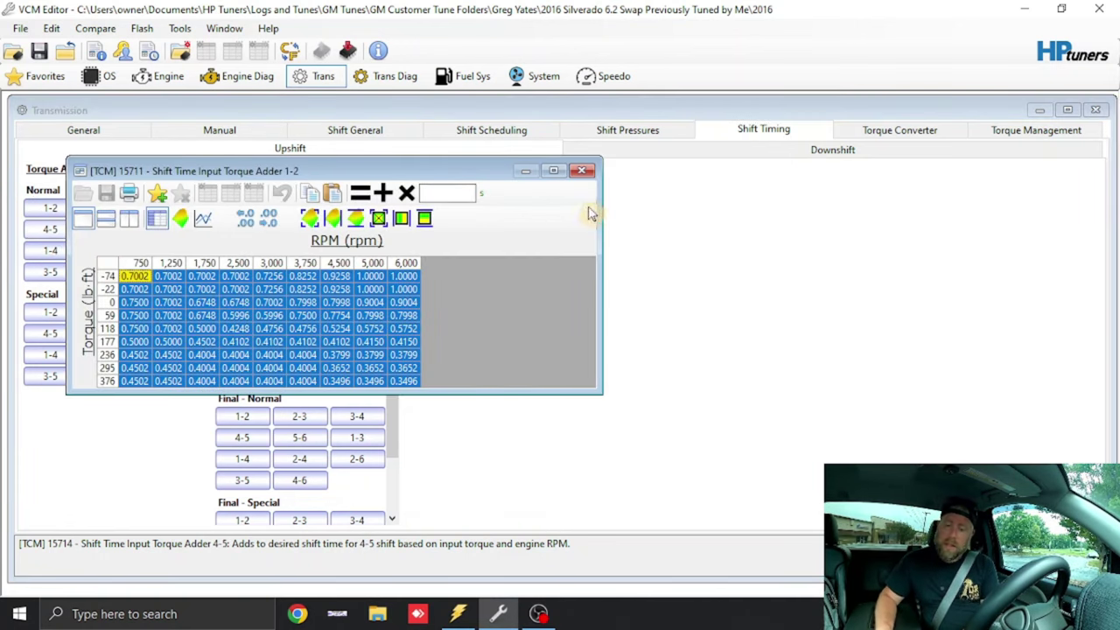
{"action": "left_click", "coordinate": [454, 193]}
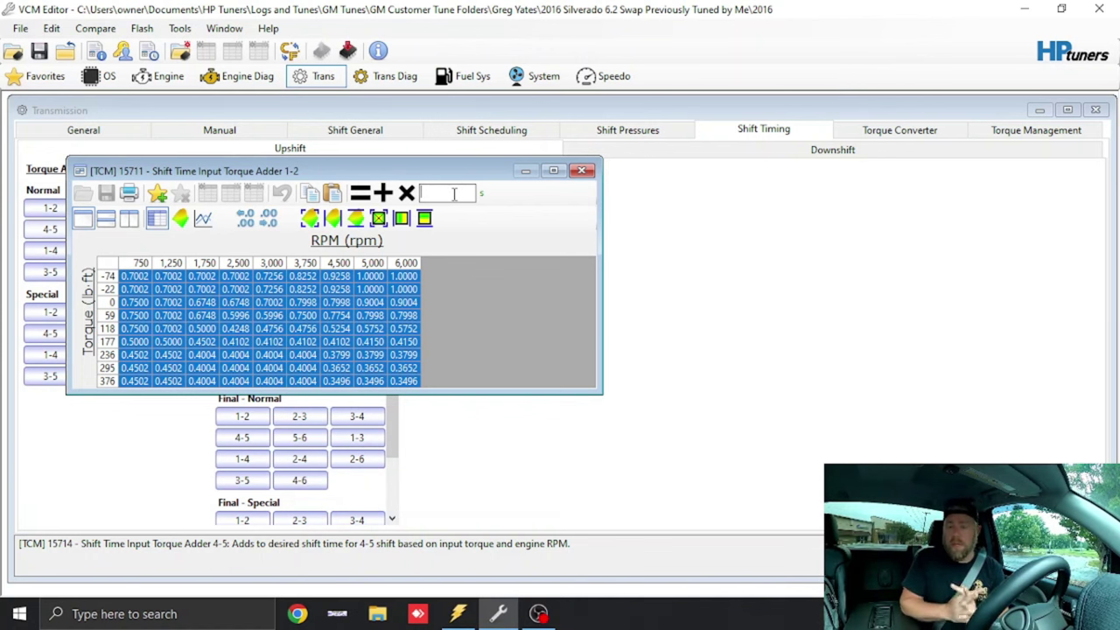
{"action": "type", "text": ".5"}
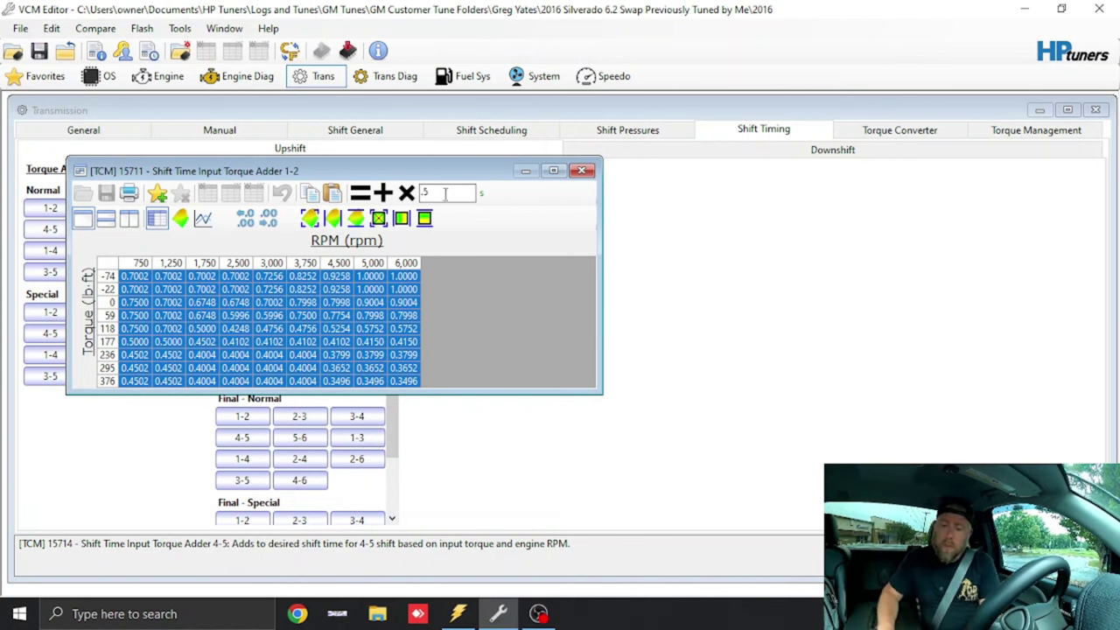
{"action": "left_click", "coordinate": [408, 193]}
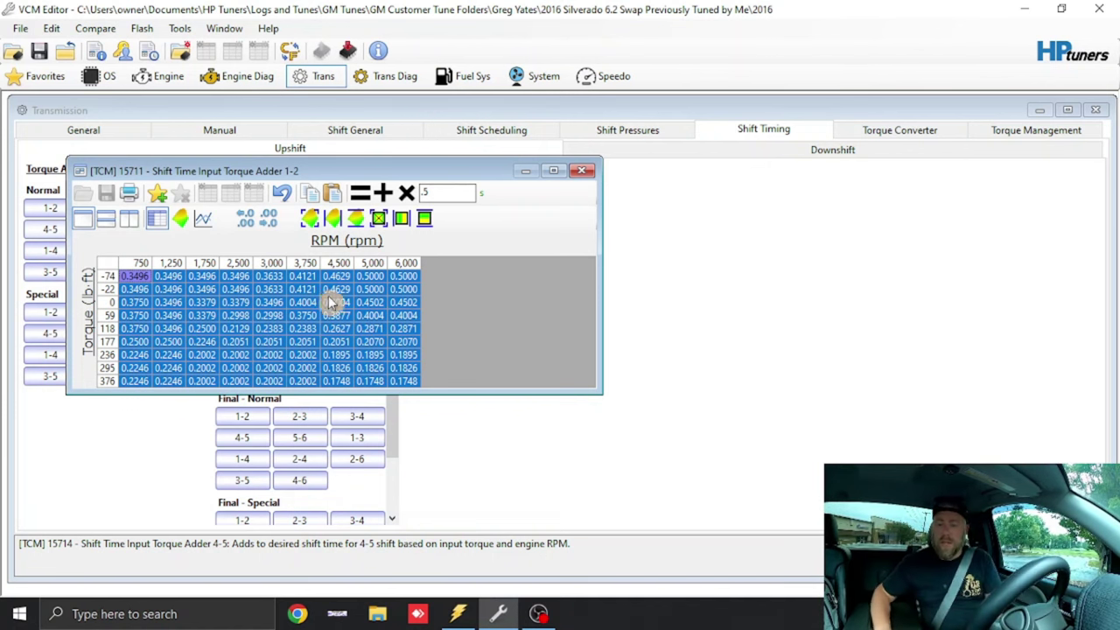
{"action": "left_click", "coordinate": [370, 304]}
{"action": "left_click", "coordinate": [583, 173]}
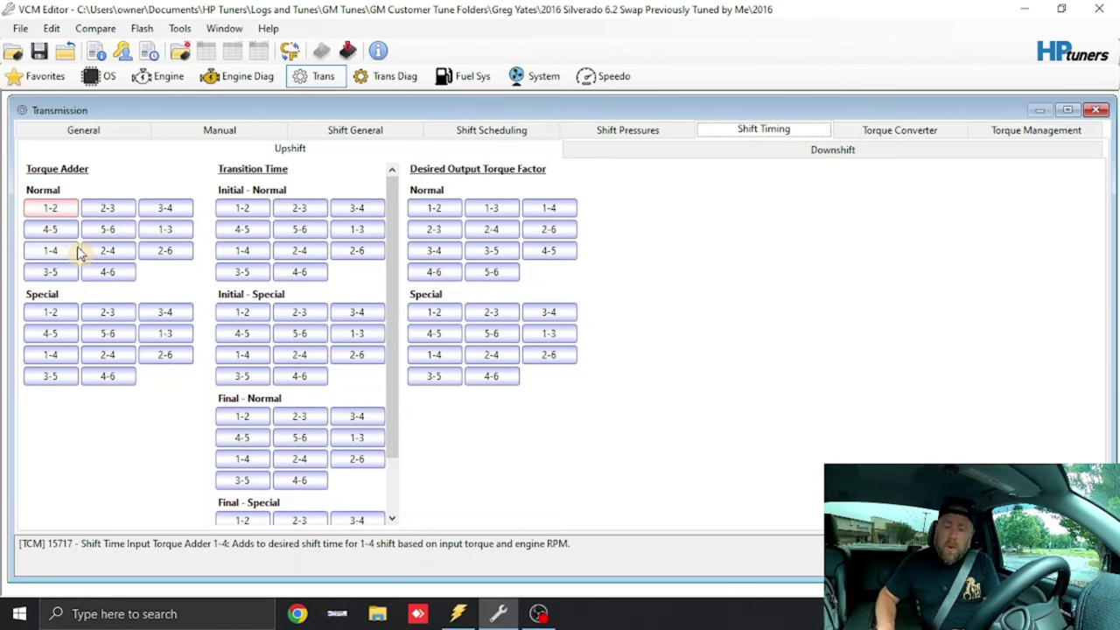
Multiply the whole normal 2-3 upshift torque adder table by 0.5 and close it
{"action": "left_click", "coordinate": [113, 214]}
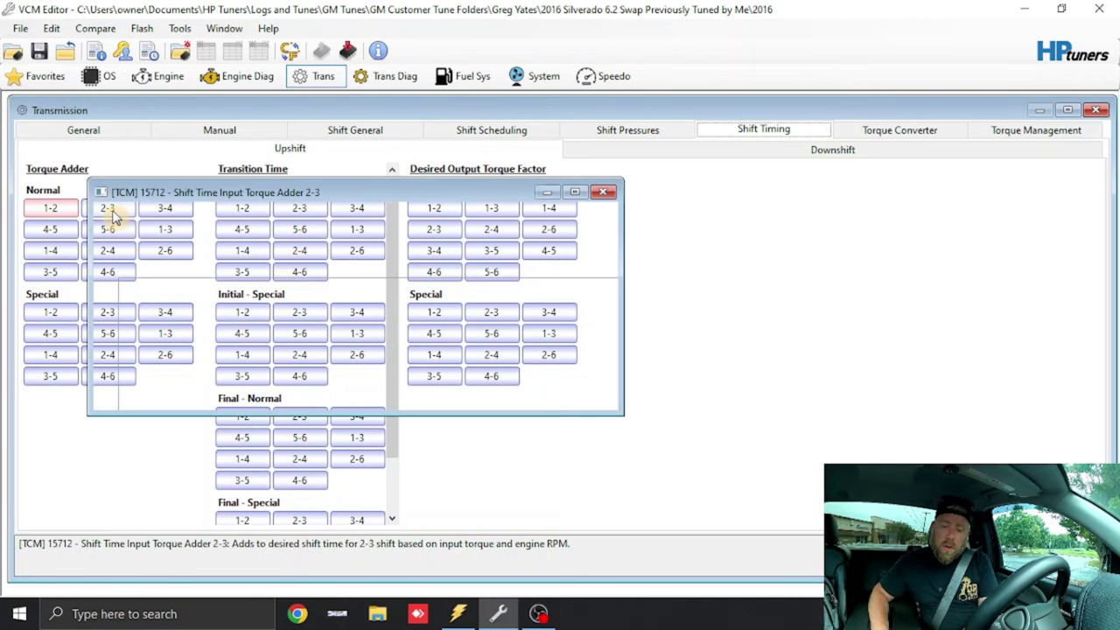
{"action": "left_click", "coordinate": [128, 296]}
{"action": "left_click", "coordinate": [456, 210]}
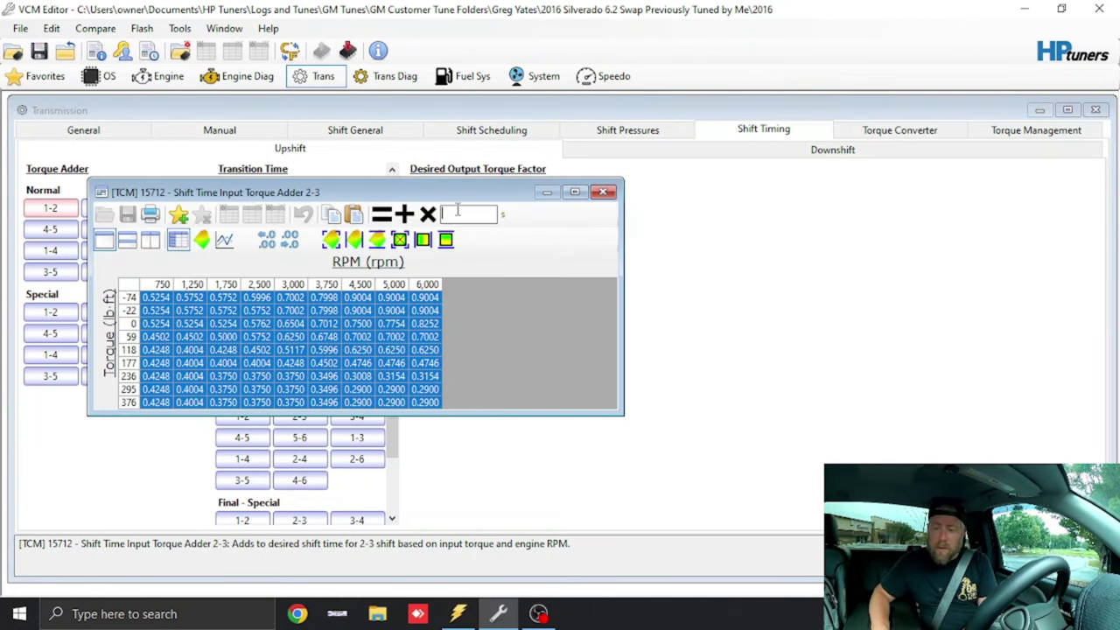
{"action": "type", "text": ".5"}
{"action": "left_click", "coordinate": [428, 214]}
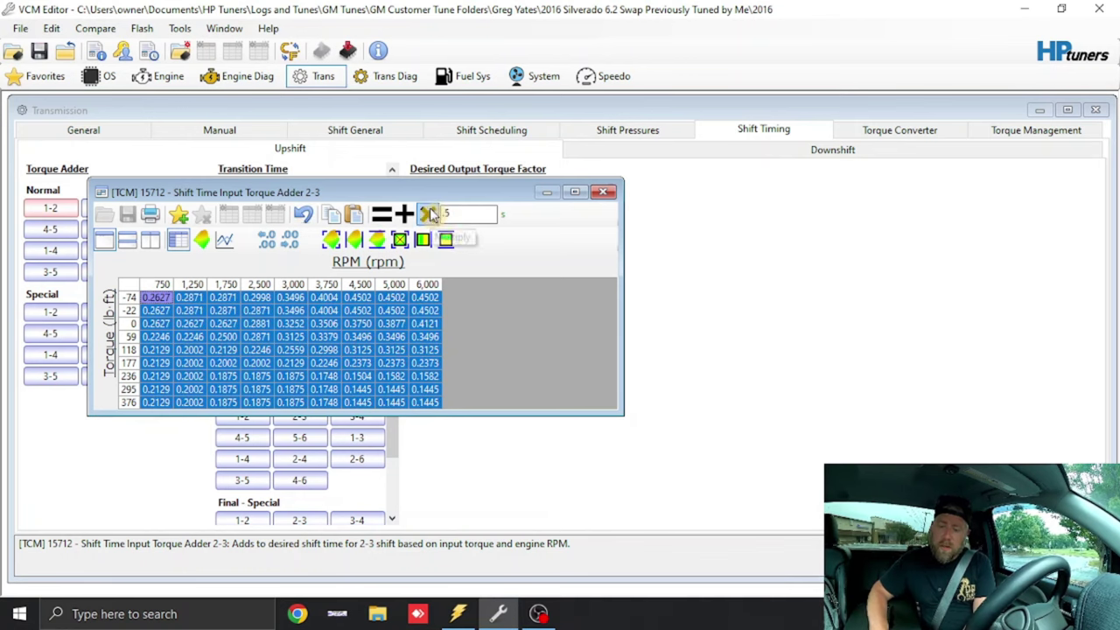
{"action": "left_click", "coordinate": [603, 192]}
Multiply the whole normal 3-4 upshift torque adder table by 0.5 and close it
{"action": "left_click", "coordinate": [186, 210]}
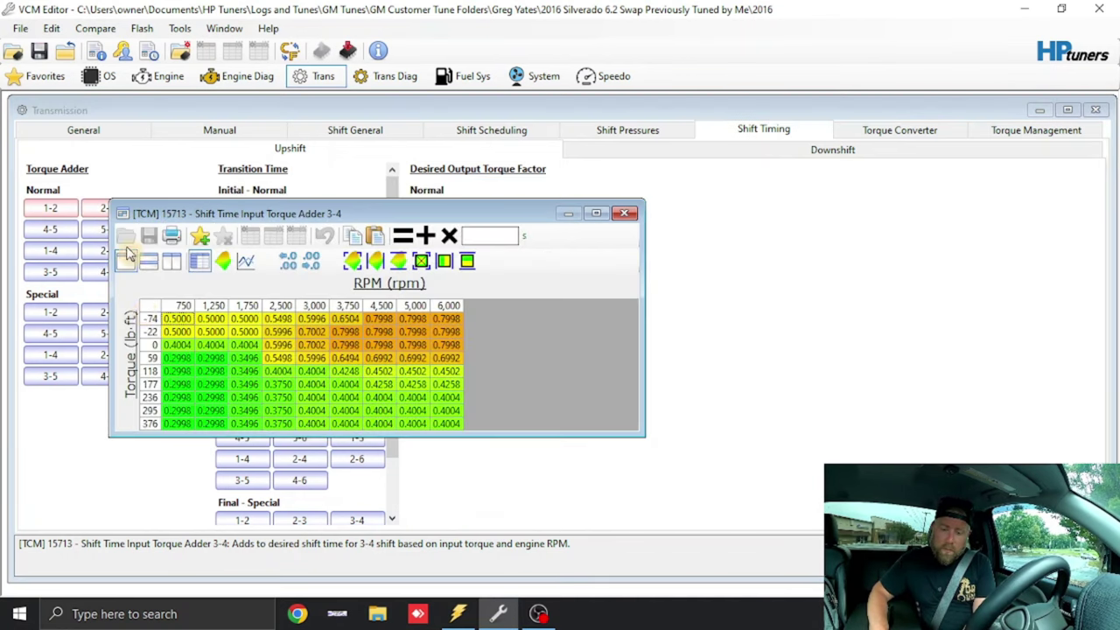
{"action": "left_click", "coordinate": [144, 308]}
{"action": "left_click", "coordinate": [473, 235]}
{"action": "type", "text": ".5"}
{"action": "left_click", "coordinate": [449, 236]}
{"action": "left_click", "coordinate": [624, 212]}
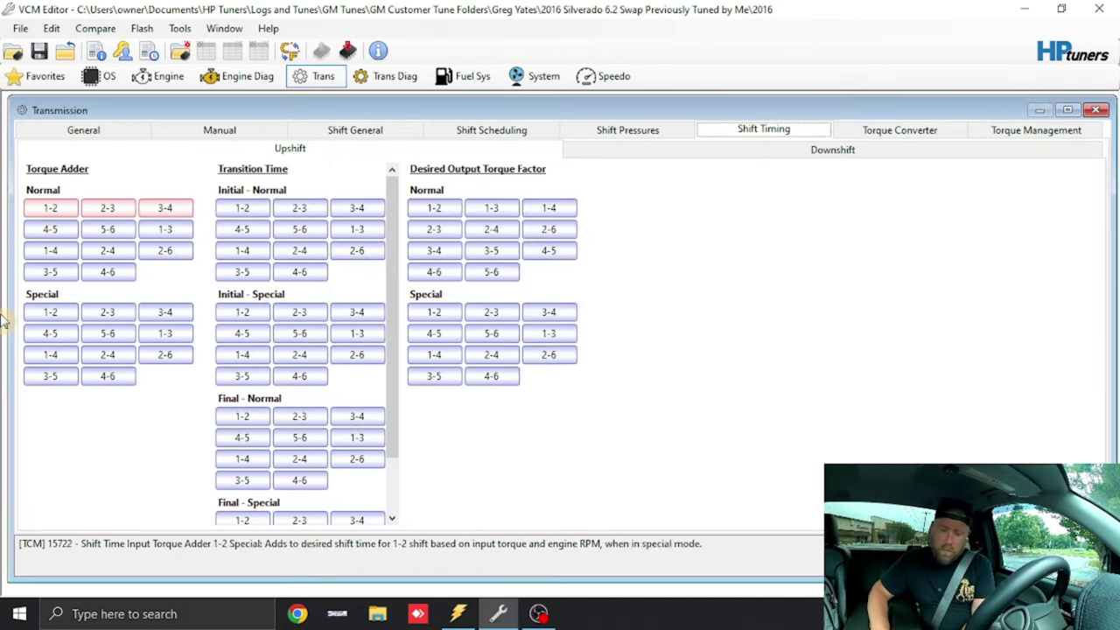
Multiply the whole normal 4-5 and 5-6 upshift torque adder tables by 0.5, closing each one
{"action": "left_click", "coordinate": [50, 229]}
{"action": "left_click", "coordinate": [165, 330]}
{"action": "left_click", "coordinate": [487, 257]}
{"action": "type", "text": ".5"}
{"action": "left_click", "coordinate": [644, 235]}
{"action": "left_click", "coordinate": [107, 229]}
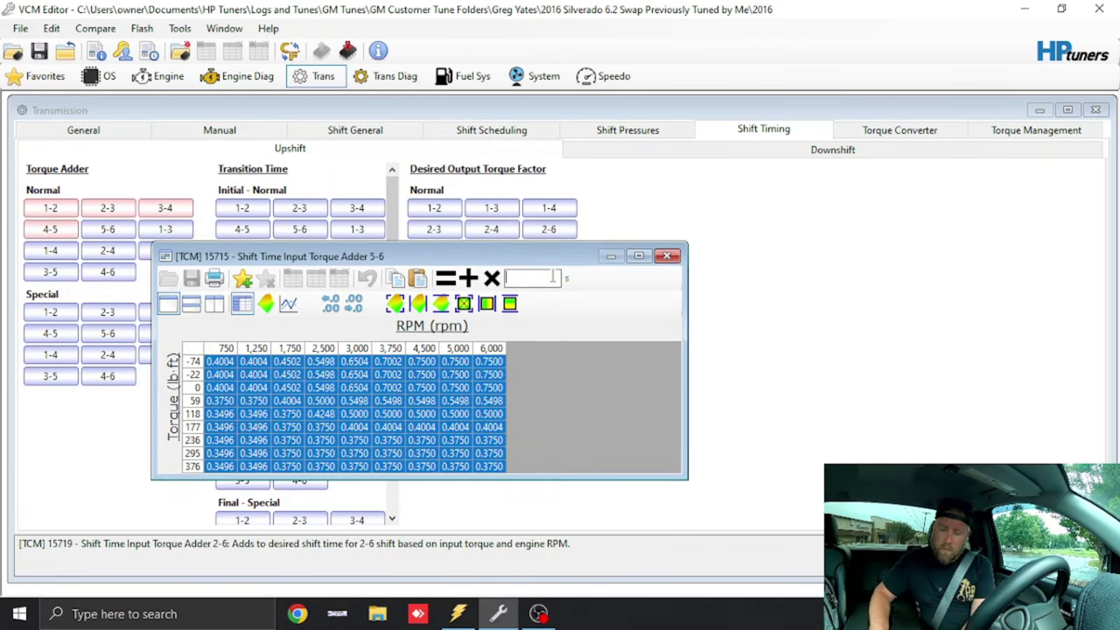
{"action": "left_click", "coordinate": [670, 256]}
Multiply the whole Special 1-2 upshift torque adder table by 0.5 and close it
{"action": "left_click", "coordinate": [48, 315]}
{"action": "left_click", "coordinate": [55, 192]}
{"action": "left_click", "coordinate": [384, 132]}
{"action": "type", "text": ".5"}
{"action": "left_click", "coordinate": [342, 129]}
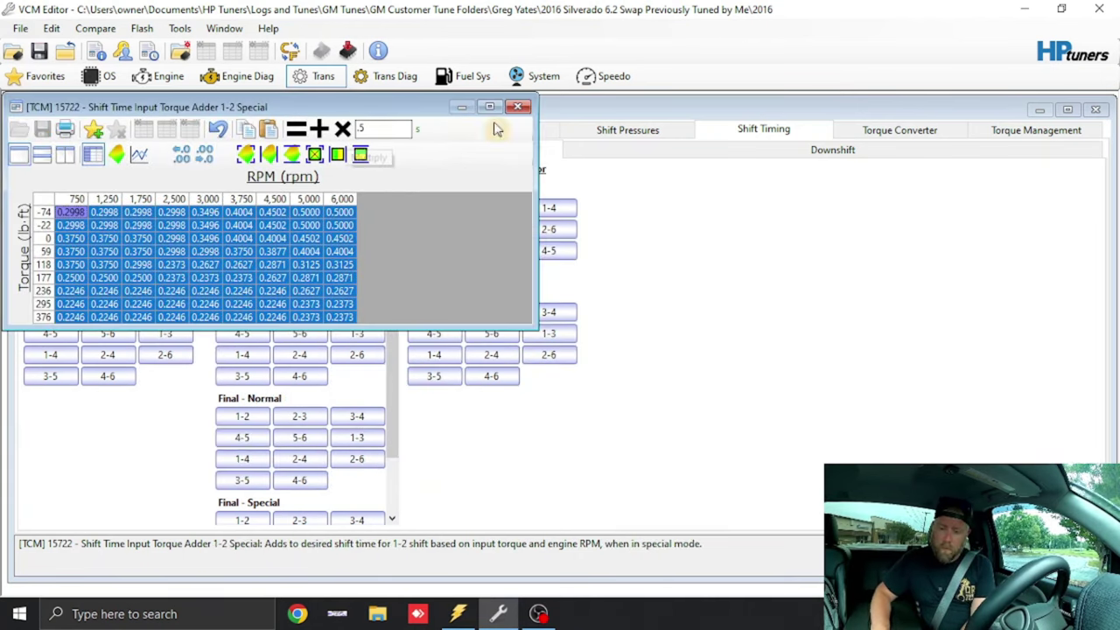
{"action": "left_click", "coordinate": [519, 103]}
Multiply the whole Special 2-3 upshift torque adder table by 0.5 and close it
{"action": "left_click", "coordinate": [106, 313]}
{"action": "left_click", "coordinate": [64, 219]}
{"action": "type", "text": ".5"}
{"action": "left_click", "coordinate": [363, 149]}
{"action": "left_click", "coordinate": [538, 128]}
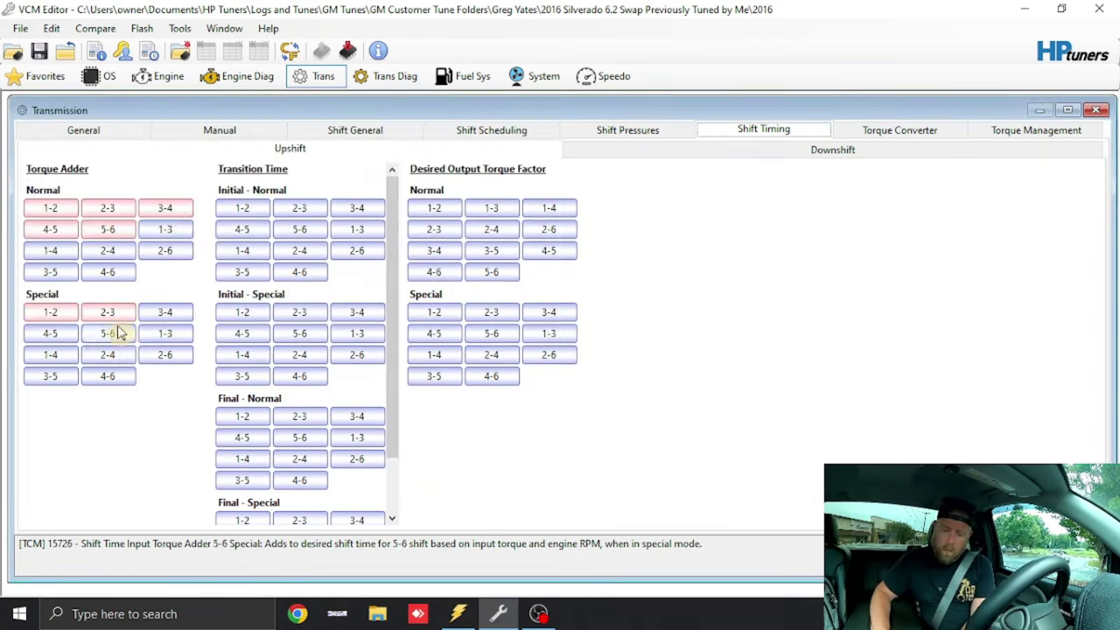
Multiply the whole Special 3-4 upshift torque adder table by 0.5 and close it
{"action": "left_click", "coordinate": [166, 312]}
{"action": "left_click", "coordinate": [85, 241]}
{"action": "left_click", "coordinate": [426, 171]}
{"action": "type", "text": ".5"}
{"action": "left_click", "coordinate": [385, 172]}
{"action": "left_click", "coordinate": [560, 149]}
Multiply the whole Special 4-5 upshift torque adder table by 0.5 and close it
{"action": "left_click", "coordinate": [50, 333]}
{"action": "left_click", "coordinate": [111, 259]}
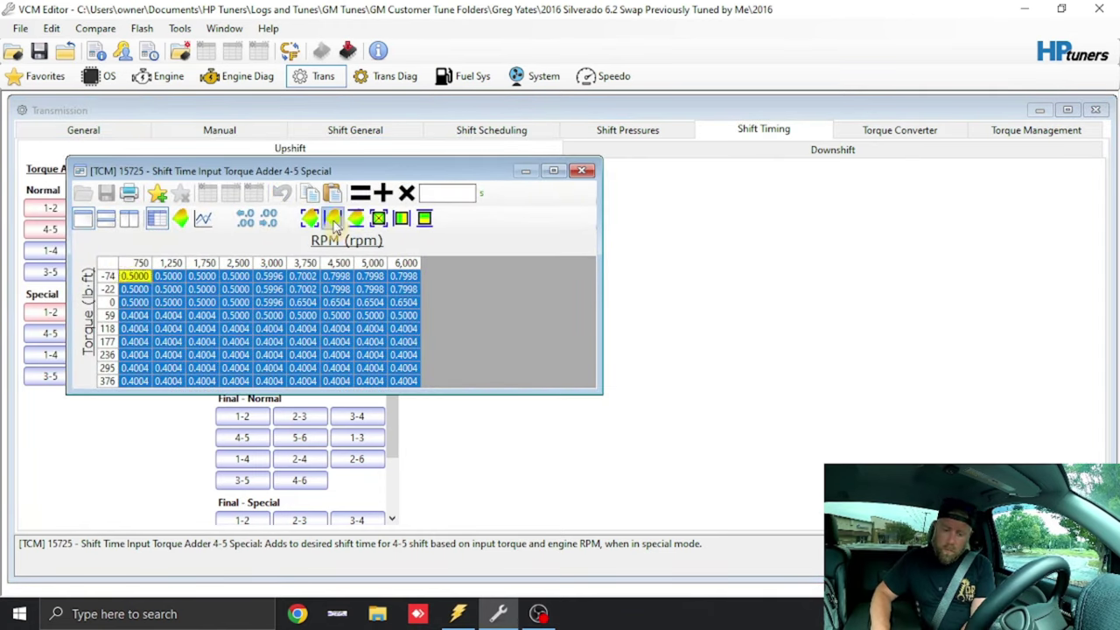
{"action": "left_click", "coordinate": [437, 189]}
{"action": "type", "text": ".5"}
{"action": "left_click", "coordinate": [408, 189]}
{"action": "left_click", "coordinate": [584, 166]}
Multiply the whole Special 5-6 upshift torque adder table by 0.5 and close it
{"action": "left_click", "coordinate": [127, 337]}
{"action": "left_click", "coordinate": [129, 285]}
{"action": "left_click", "coordinate": [459, 213]}
{"action": "type", "text": ".5"}
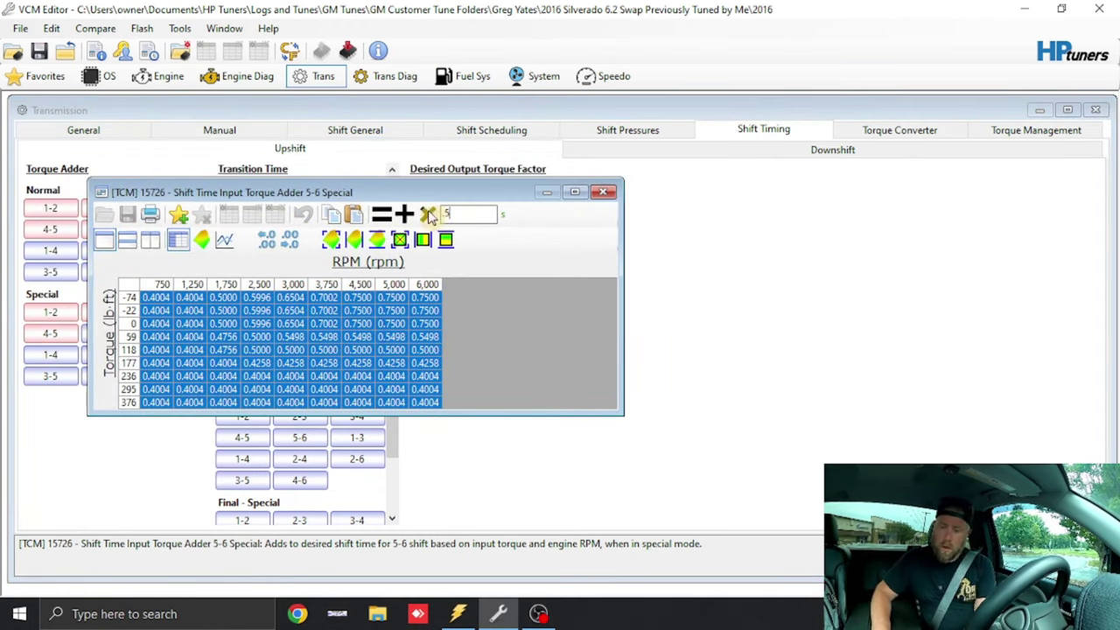
{"action": "left_click", "coordinate": [427, 213]}
{"action": "left_click", "coordinate": [612, 191]}
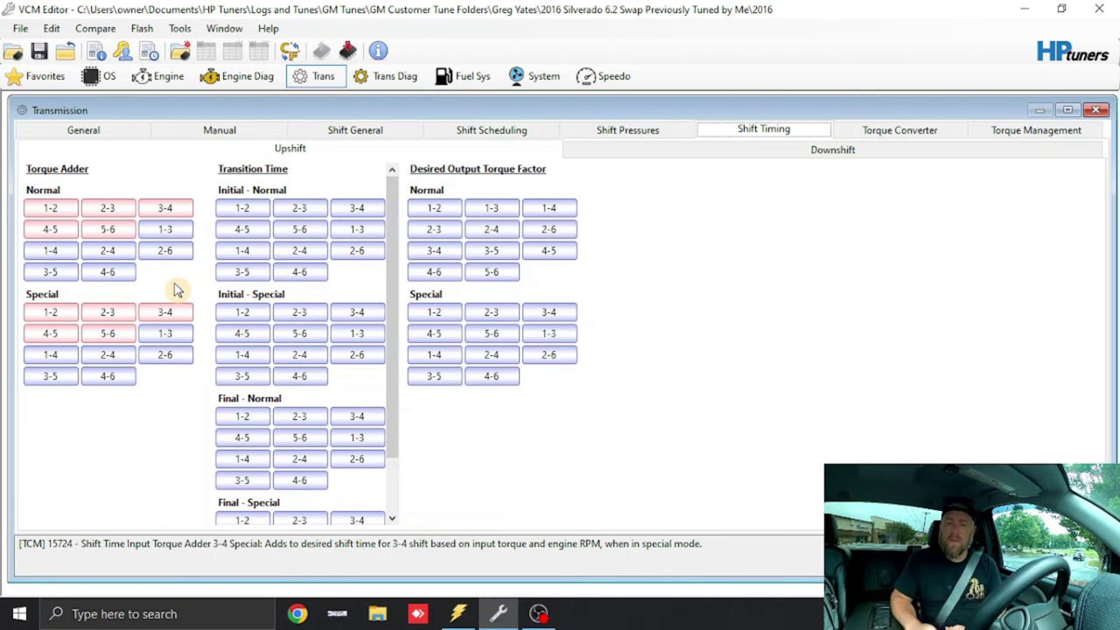
Save the tune under the new name "2016 Silverado 6.2 Swap Mod BTR Intake Trans Tuning Street 4 Shift Time"
{"action": "left_click", "coordinate": [20, 28]}
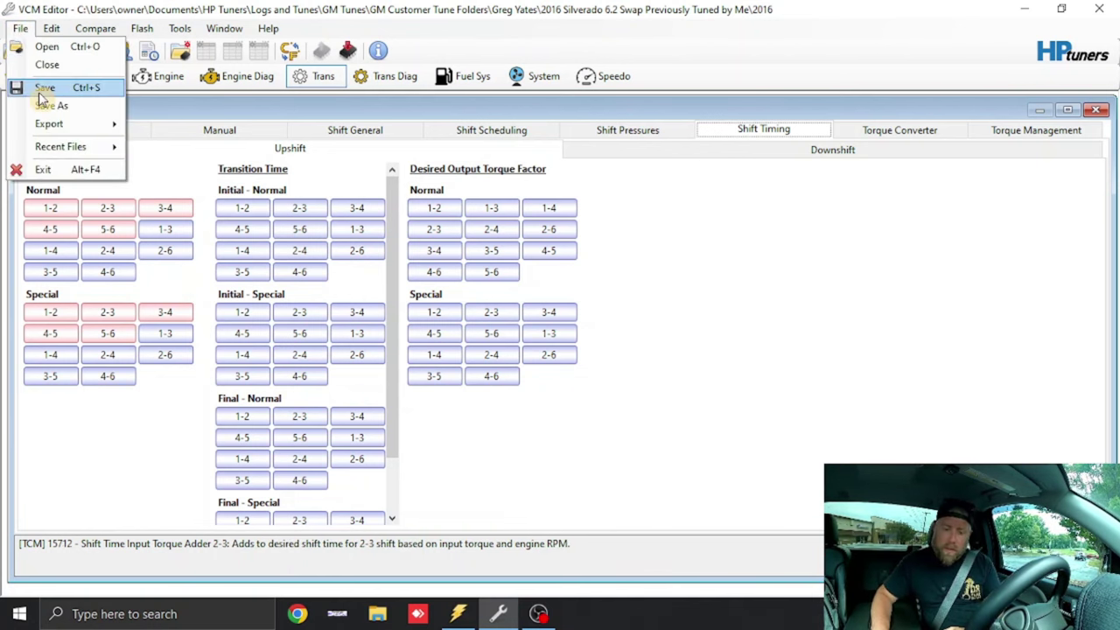
{"action": "left_click", "coordinate": [41, 105]}
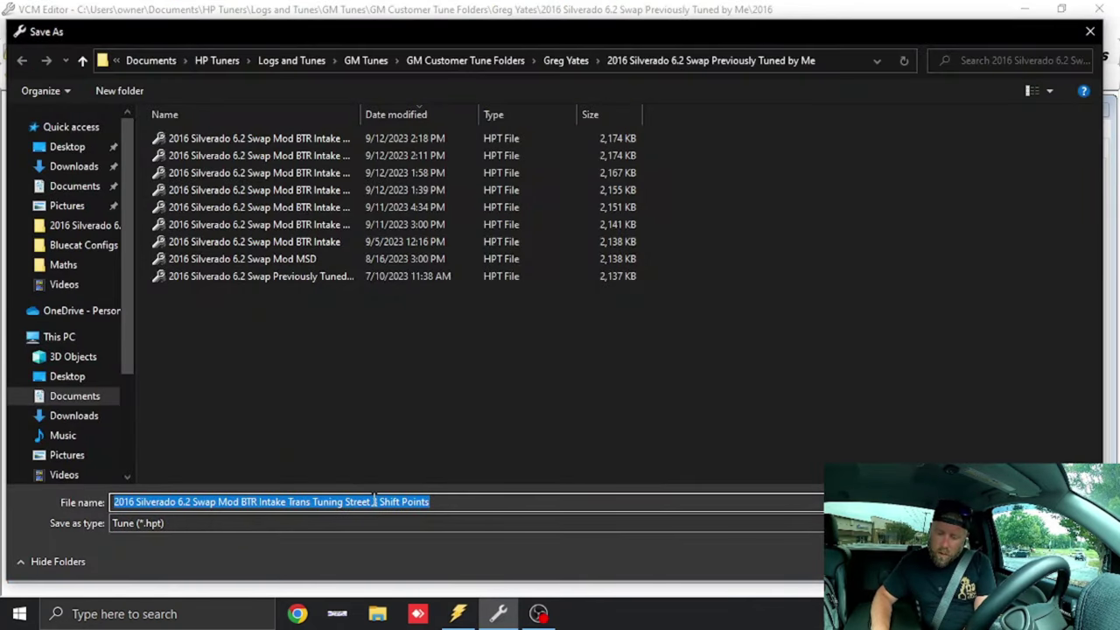
{"action": "left_click_drag", "start_coordinate": [377, 502], "coordinate": [516, 480]}
{"action": "key", "text": "BackSpace"}
{"action": "type", "text": "S"}
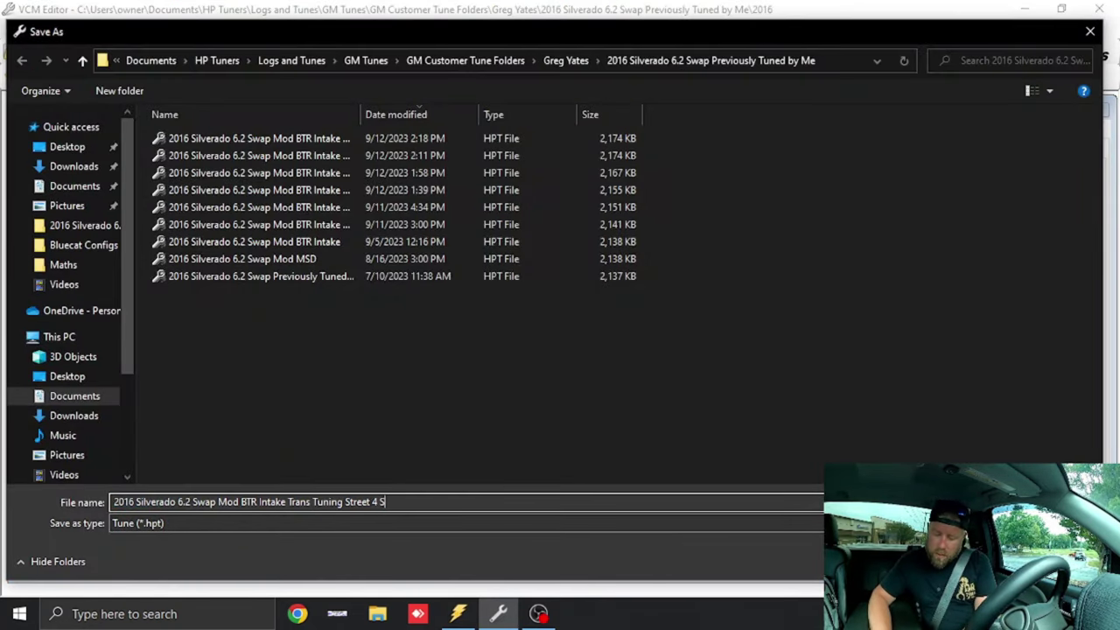
{"action": "type", "text": "h"}
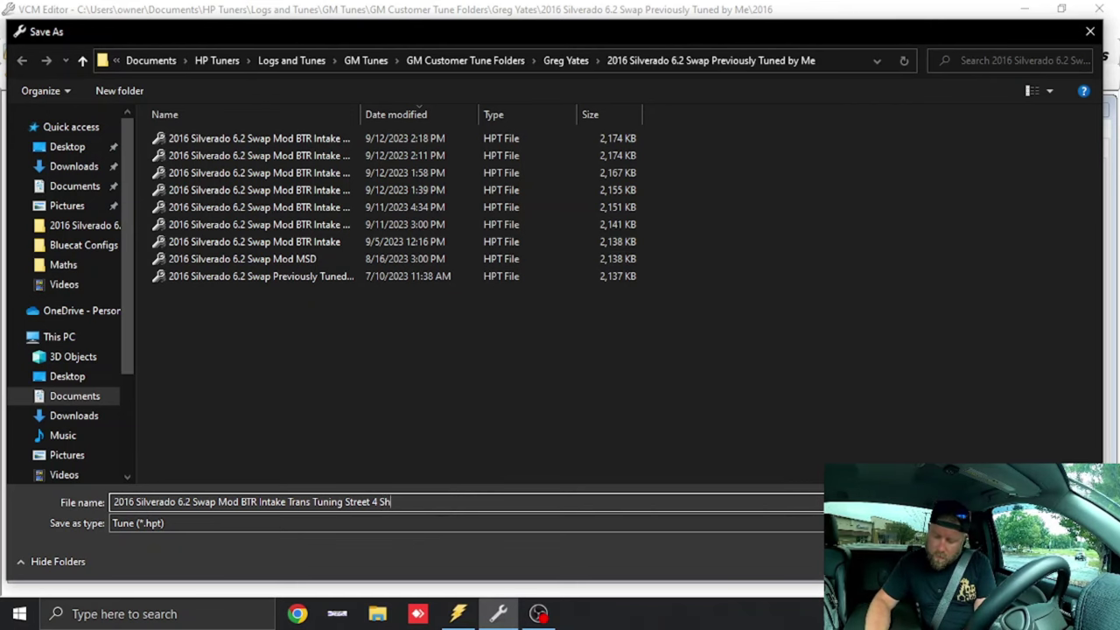
{"action": "type", "text": "ift Tim"}
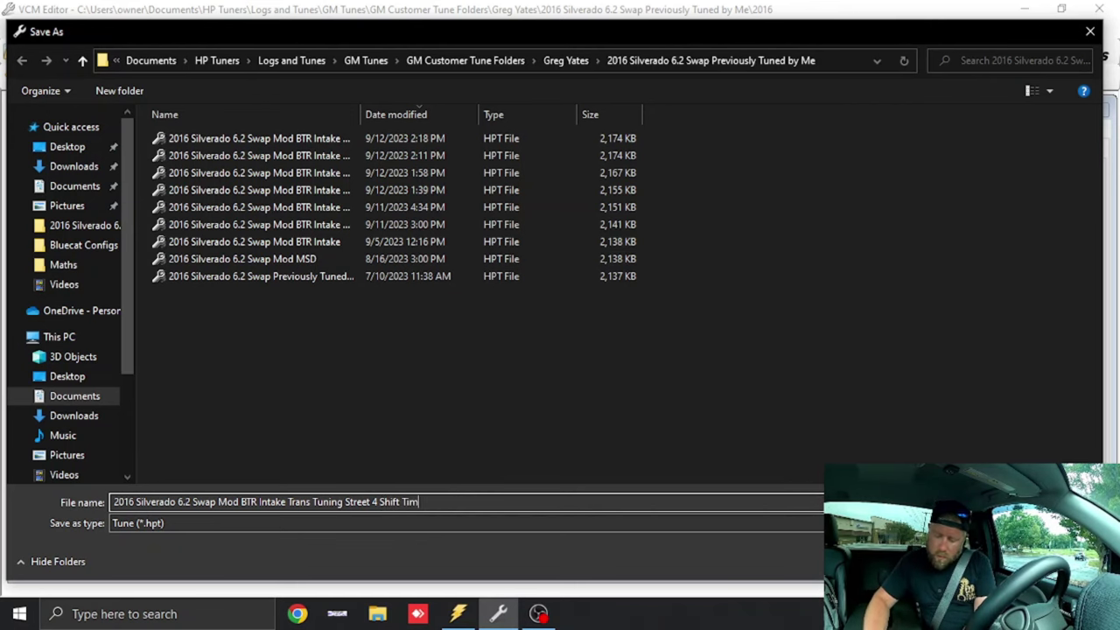
{"action": "type", "text": "e"}
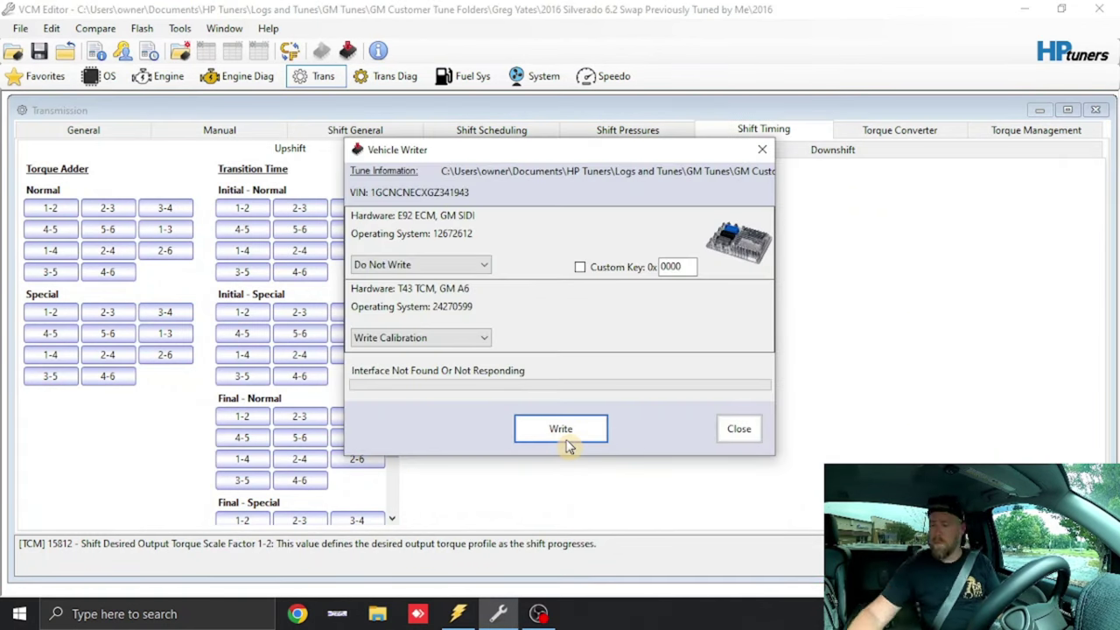
Write the calibration to the T43 TCM while leaving the E92 ECM unwritten
{"action": "left_click", "coordinate": [560, 429]}
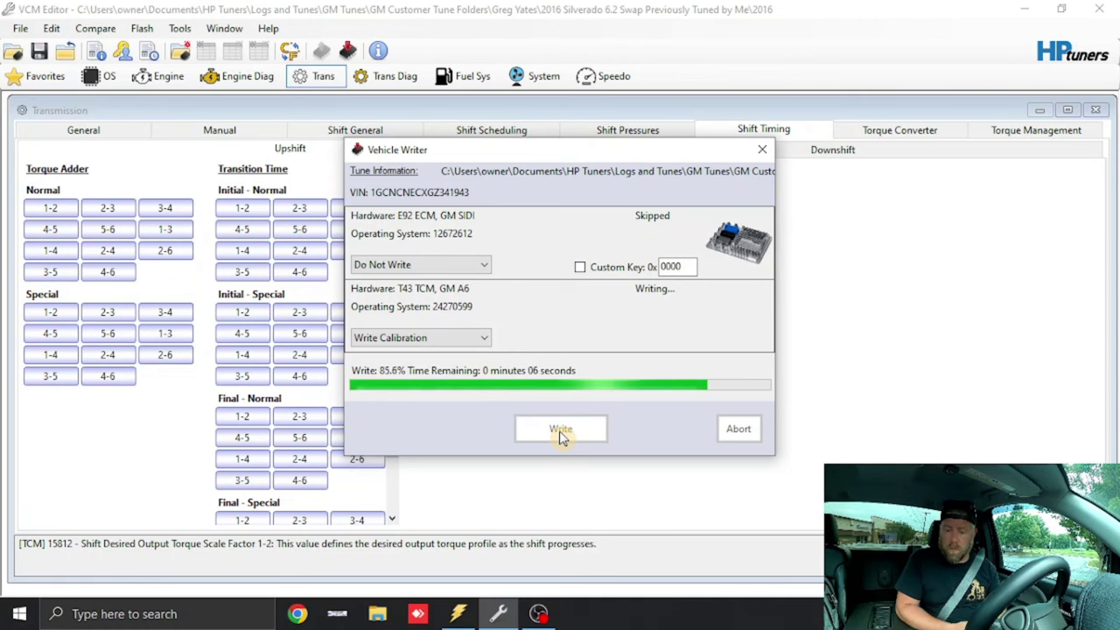
Switch to VCM Scanner, connect to the vehicle and start recording a new log
{"action": "left_click", "coordinate": [455, 613]}
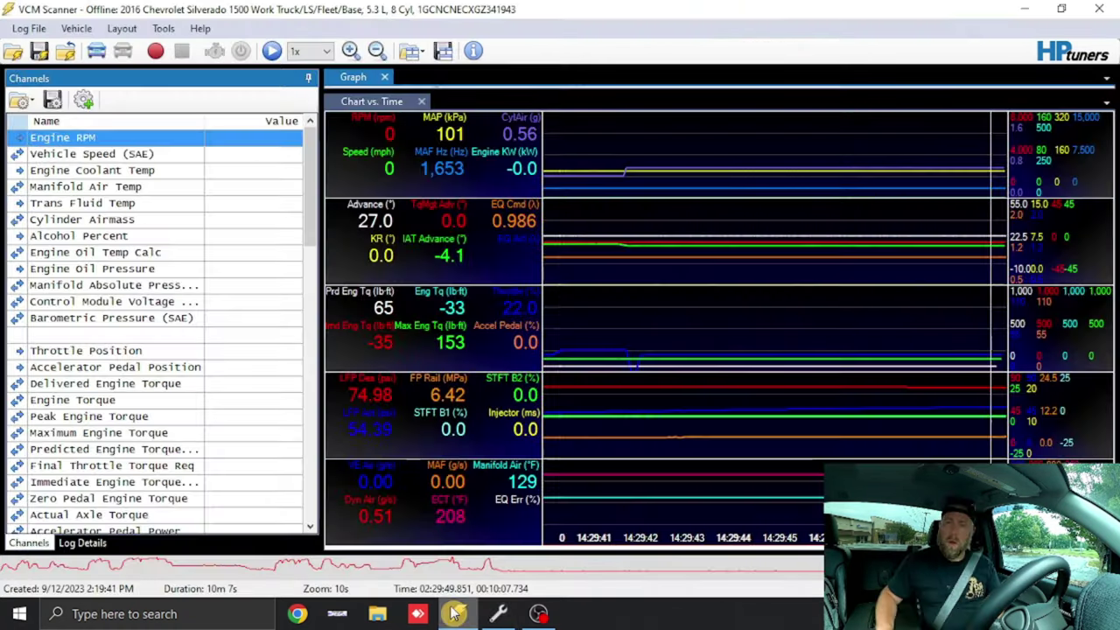
{"action": "left_click", "coordinate": [96, 51]}
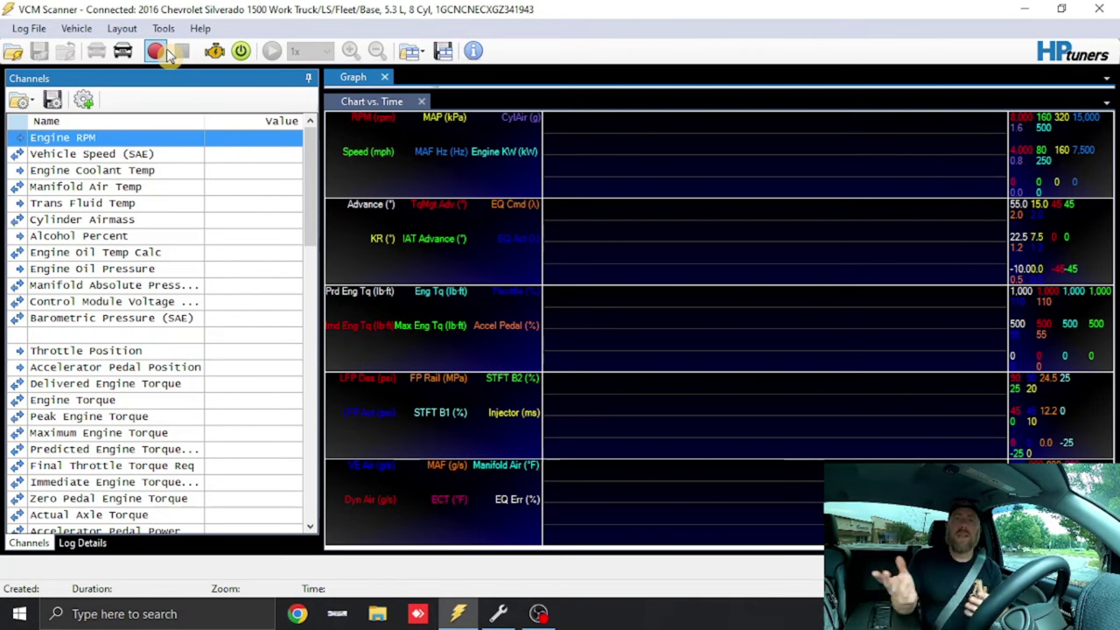
{"action": "left_click", "coordinate": [166, 53]}
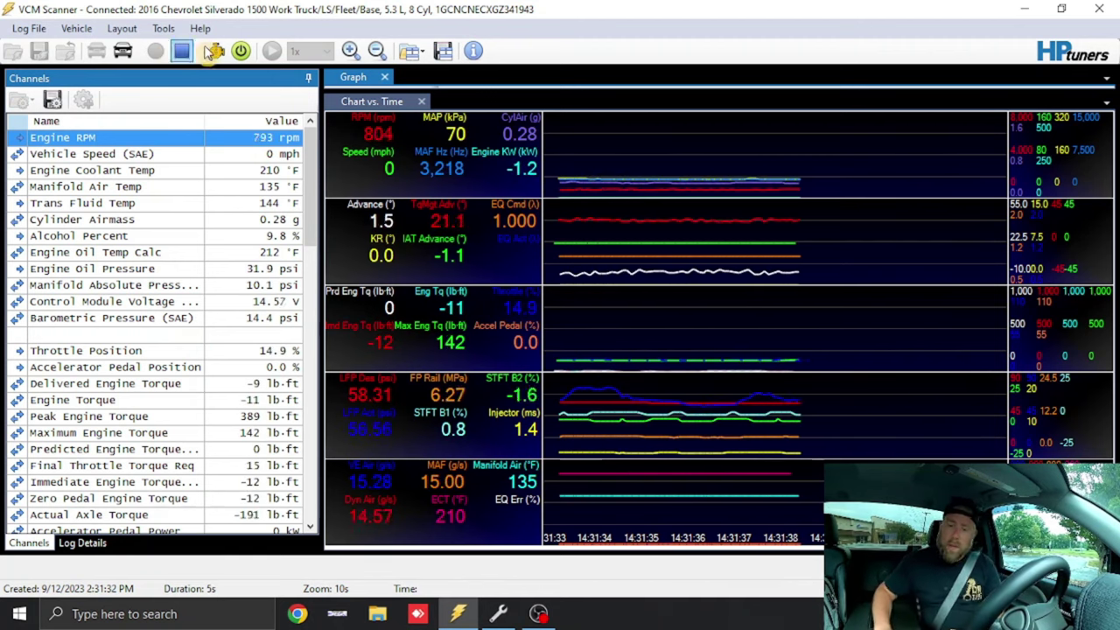
Review the transmission adapt reset and preset functions, and show the latest shift time channels in the live log
{"action": "left_click", "coordinate": [241, 51]}
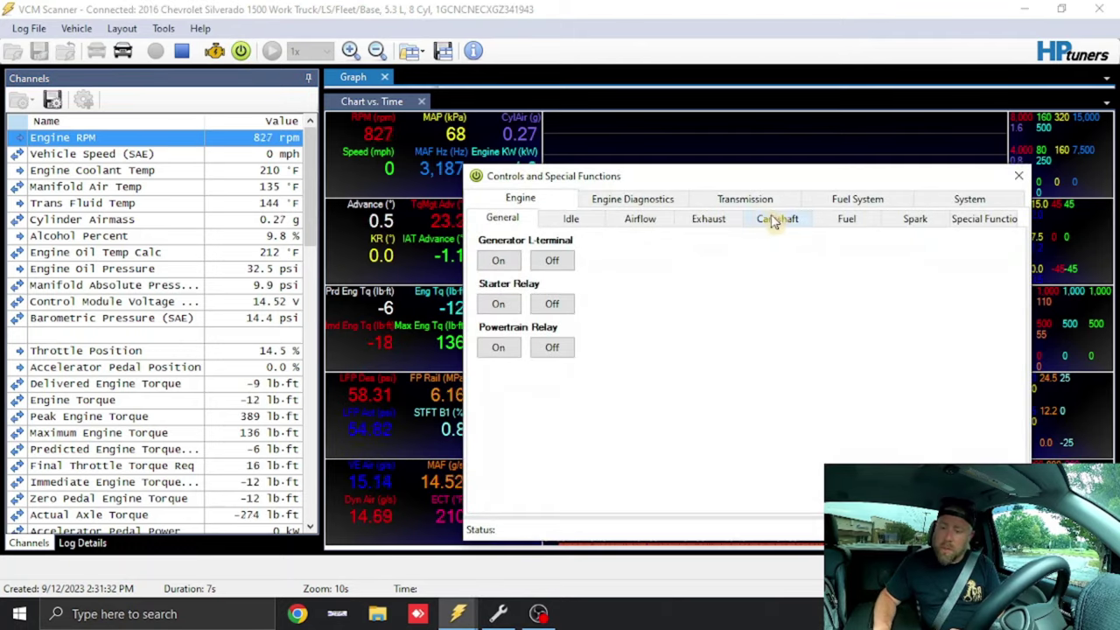
{"action": "left_click", "coordinate": [735, 197]}
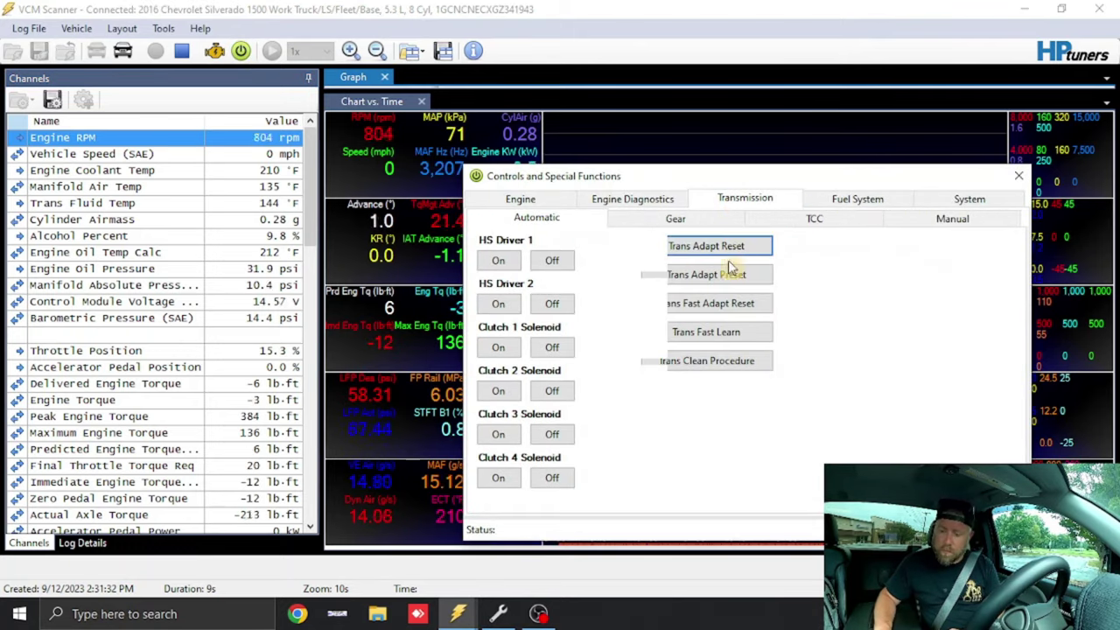
{"action": "left_click", "coordinate": [1019, 175]}
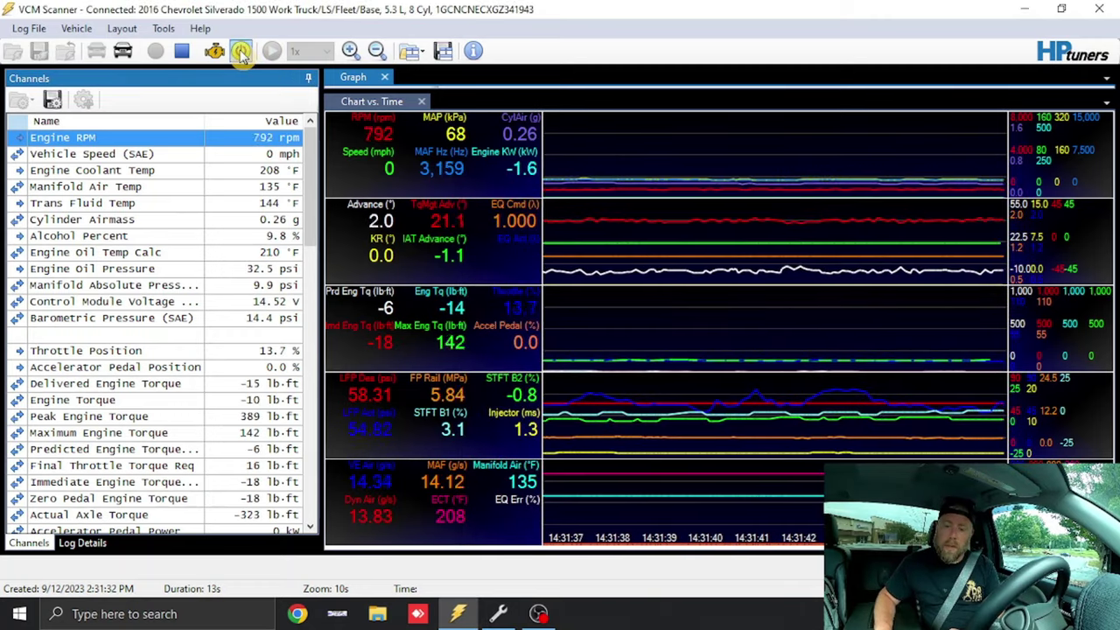
{"action": "left_click", "coordinate": [242, 51]}
{"action": "left_click", "coordinate": [741, 201]}
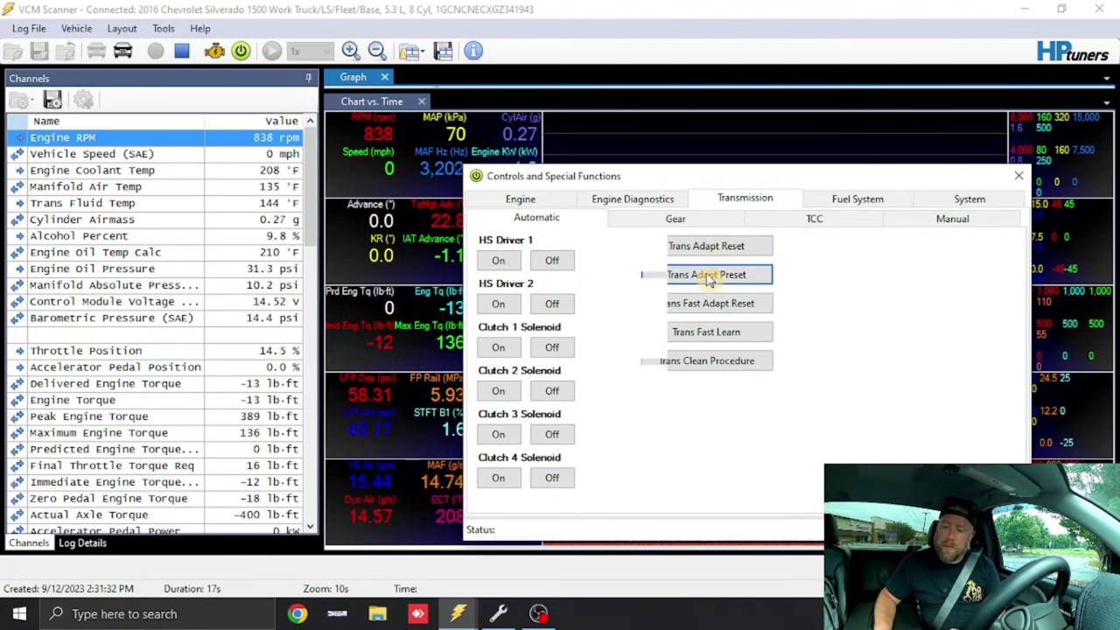
{"action": "left_click", "coordinate": [1020, 179]}
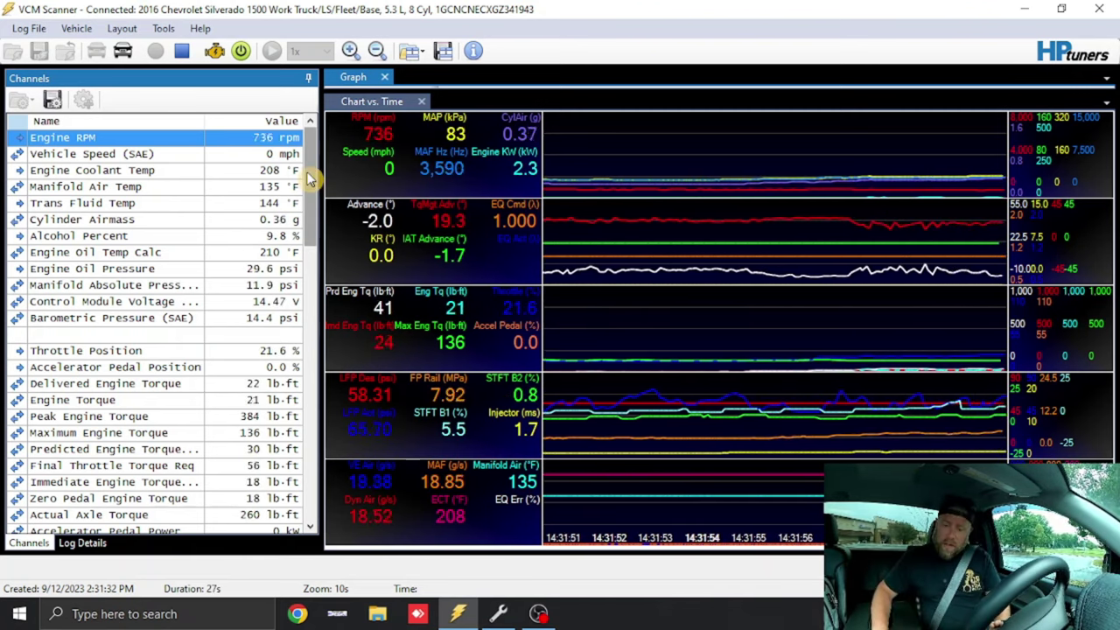
{"action": "left_click_drag", "start_coordinate": [313, 180], "coordinate": [297, 480]}
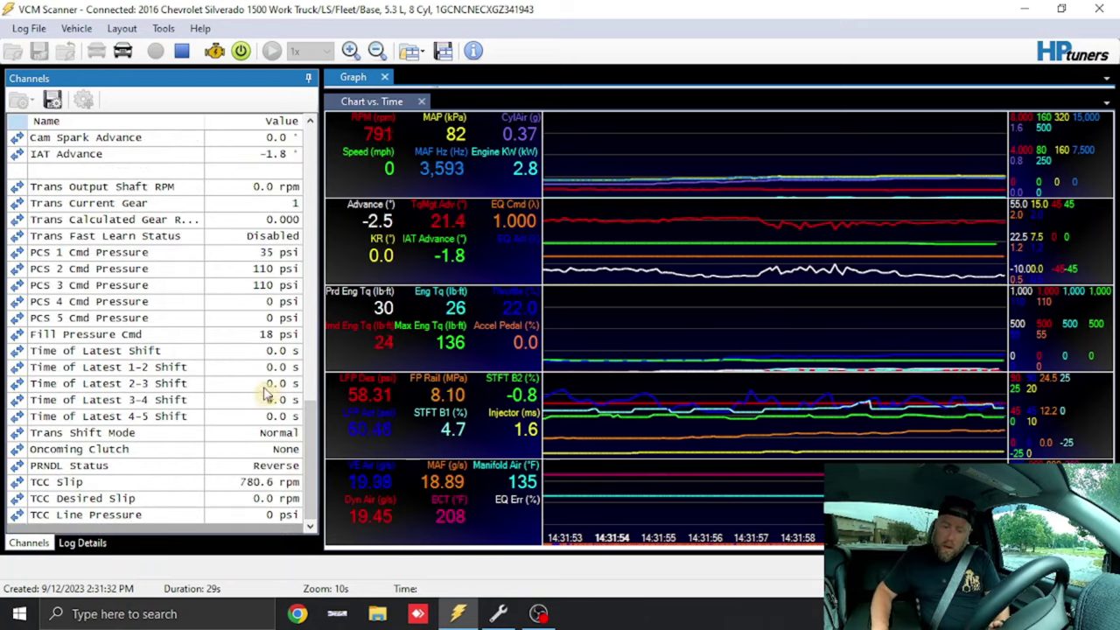
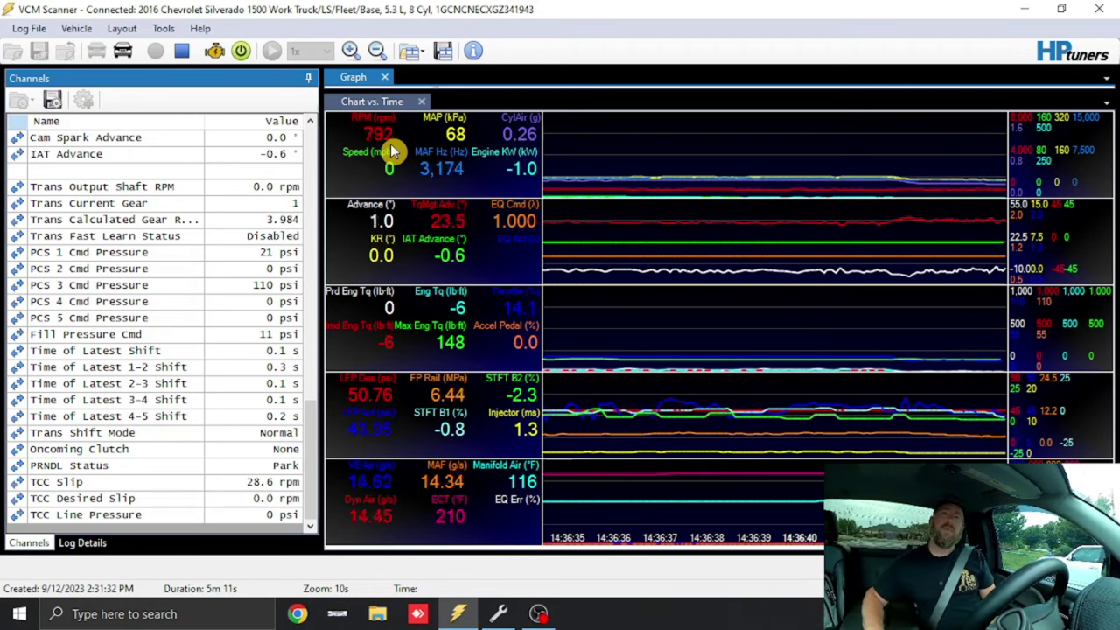
In VCM Editor, examine the Shift Inertia Factor Profile 1-2 and the normal Initial Transition Time 1-2 upshift tables
{"action": "left_click", "coordinate": [499, 615]}
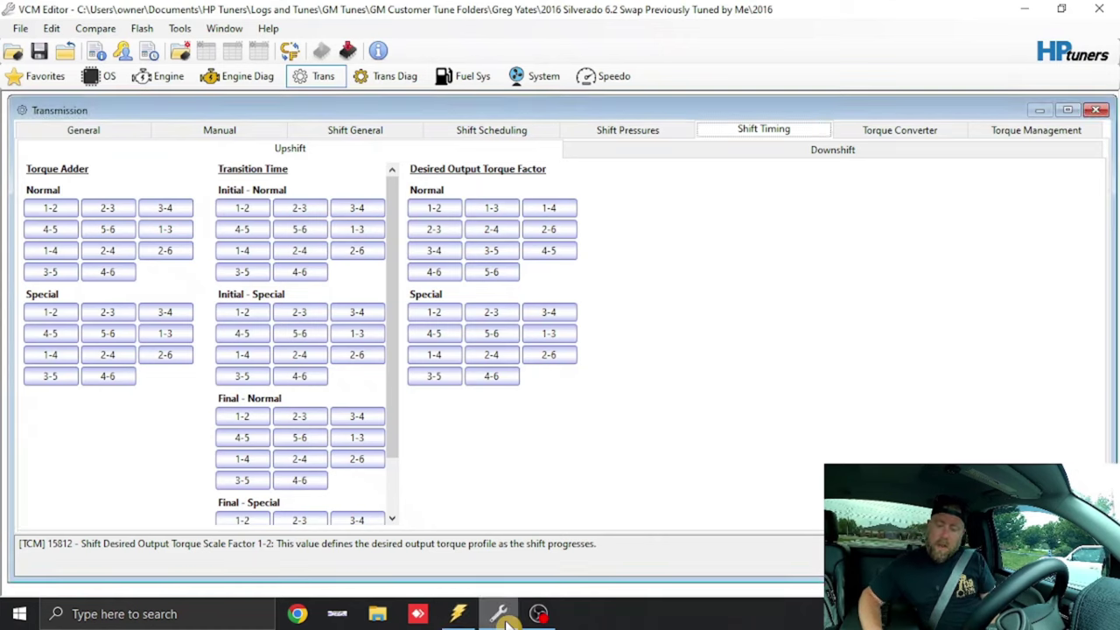
{"action": "left_click", "coordinate": [350, 131]}
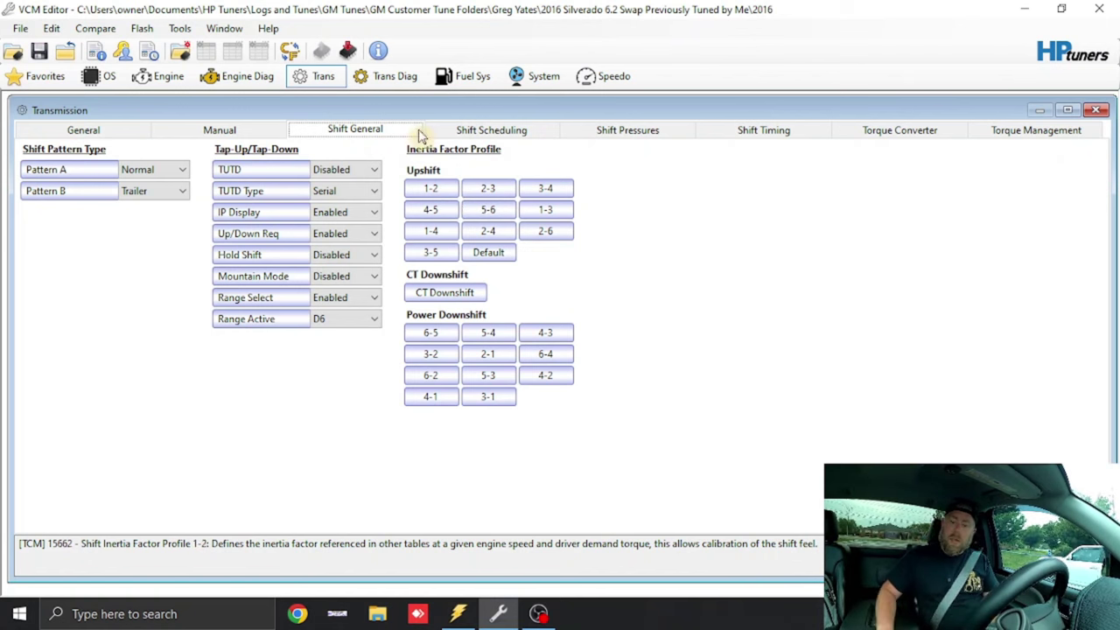
{"action": "left_click", "coordinate": [448, 192]}
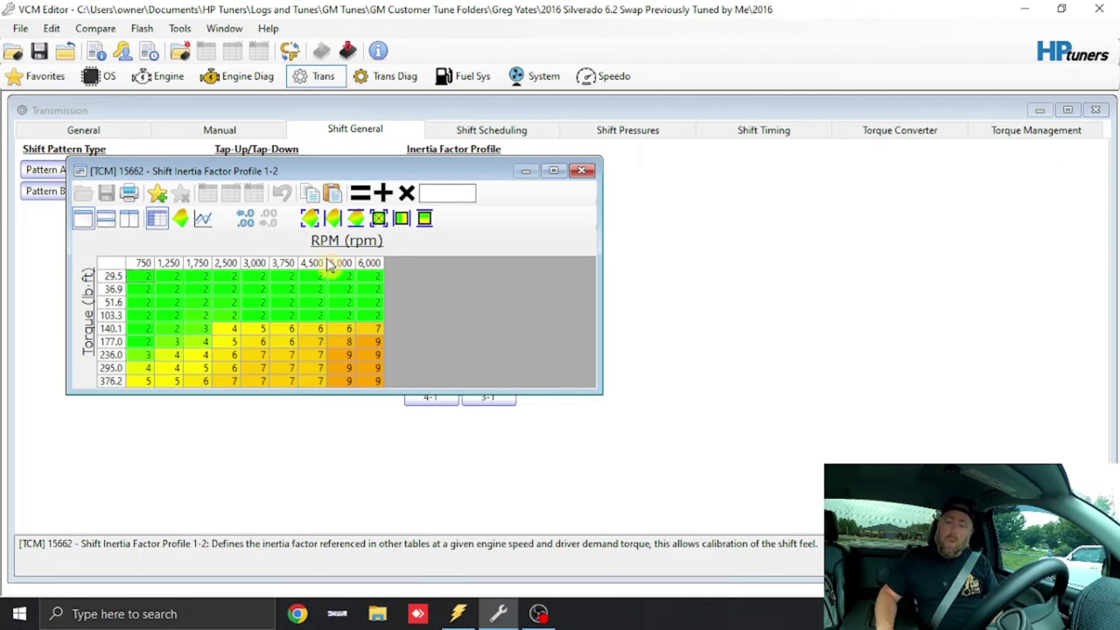
{"action": "left_click", "coordinate": [763, 130]}
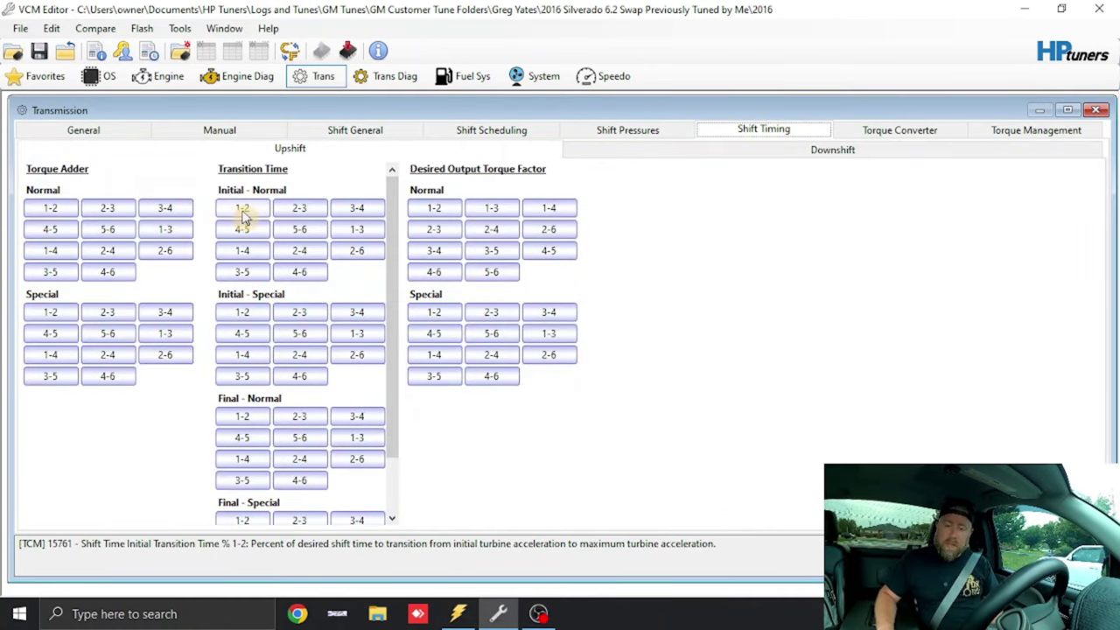
{"action": "left_click", "coordinate": [250, 213]}
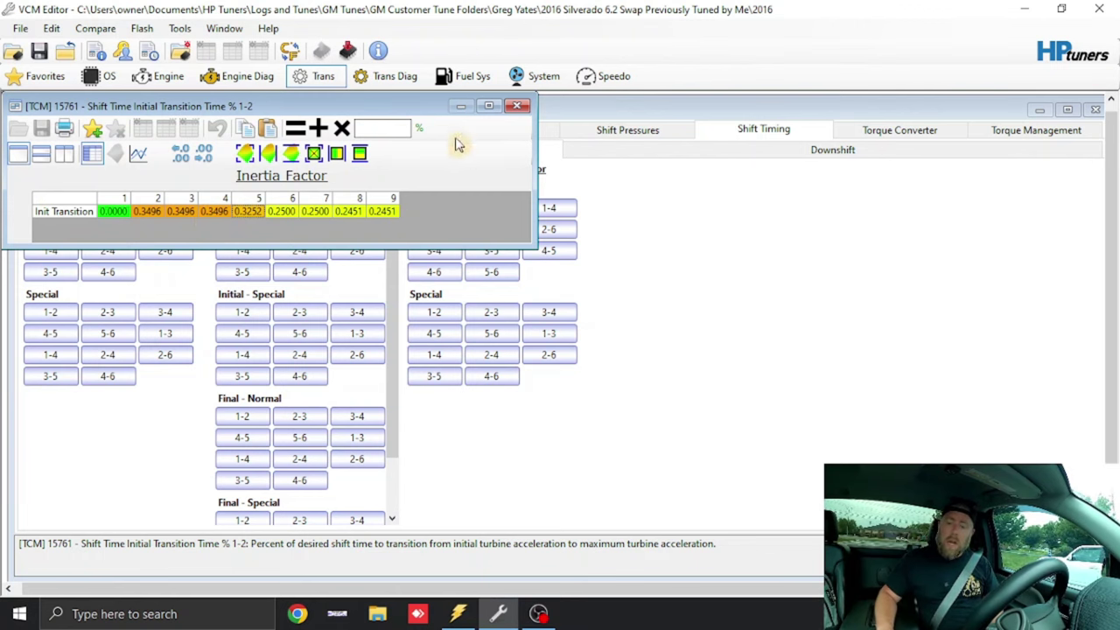
{"action": "left_click_drag", "start_coordinate": [420, 105], "coordinate": [731, 268]}
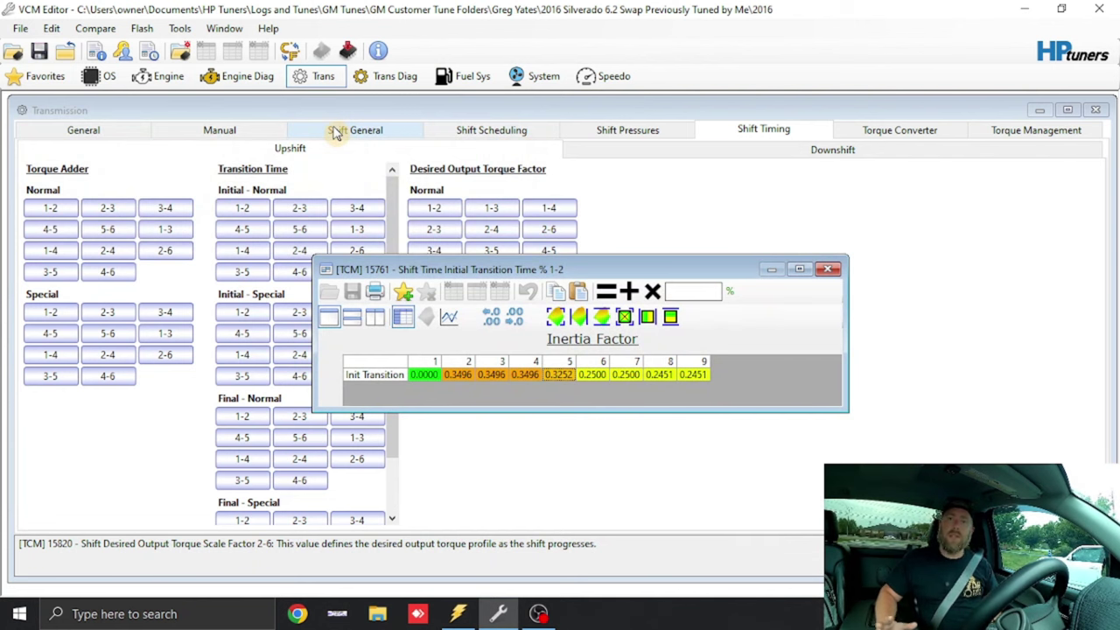
{"action": "left_click", "coordinate": [828, 269]}
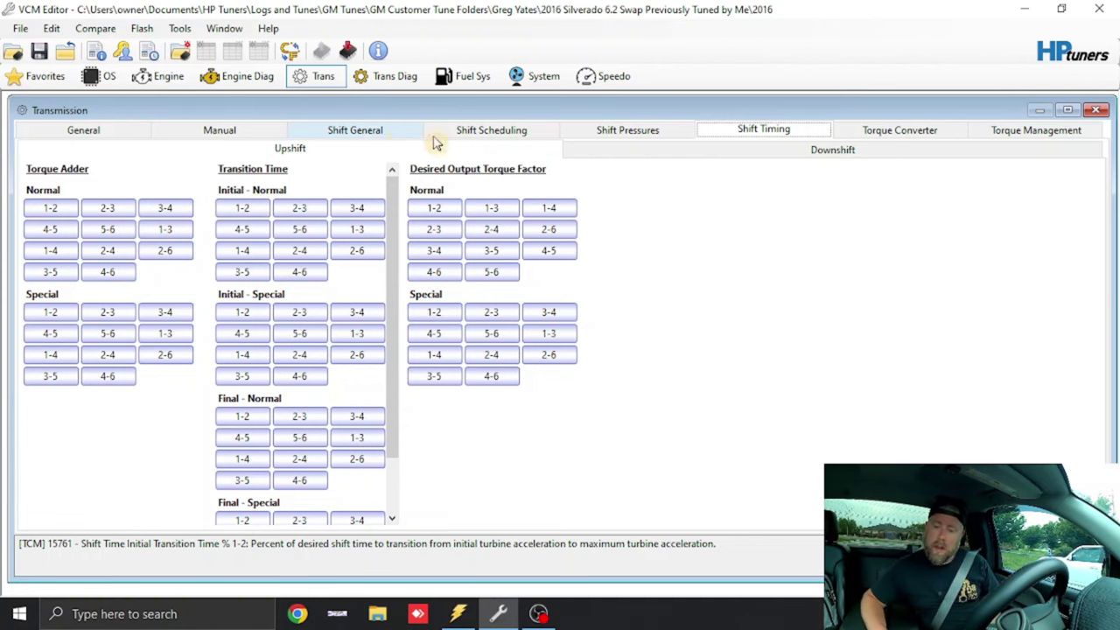
Switch to Trans Table Generator and open the saved 6L80/90E configuration with 3.42 final drive and 31.60 tire
{"action": "left_click", "coordinate": [521, 136]}
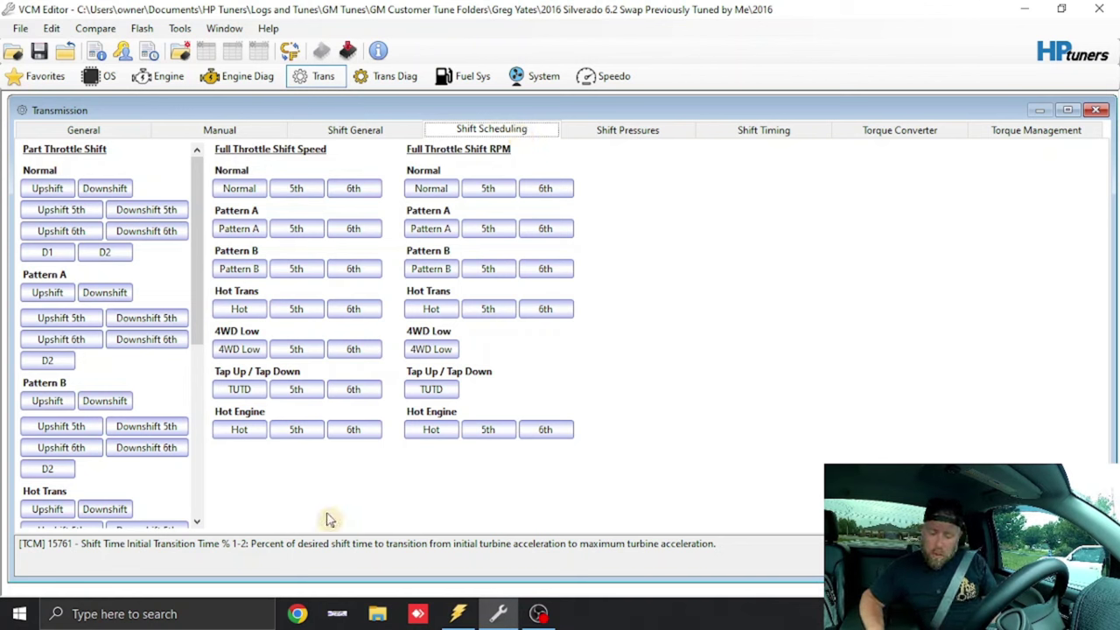
{"action": "left_click", "coordinate": [339, 615]}
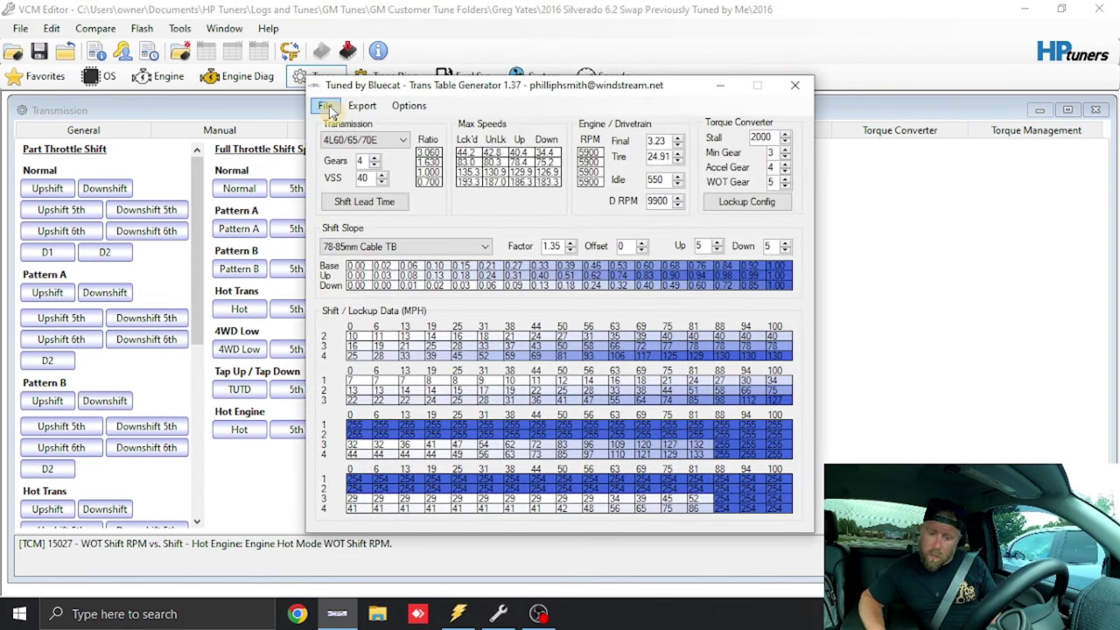
{"action": "left_click", "coordinate": [325, 106]}
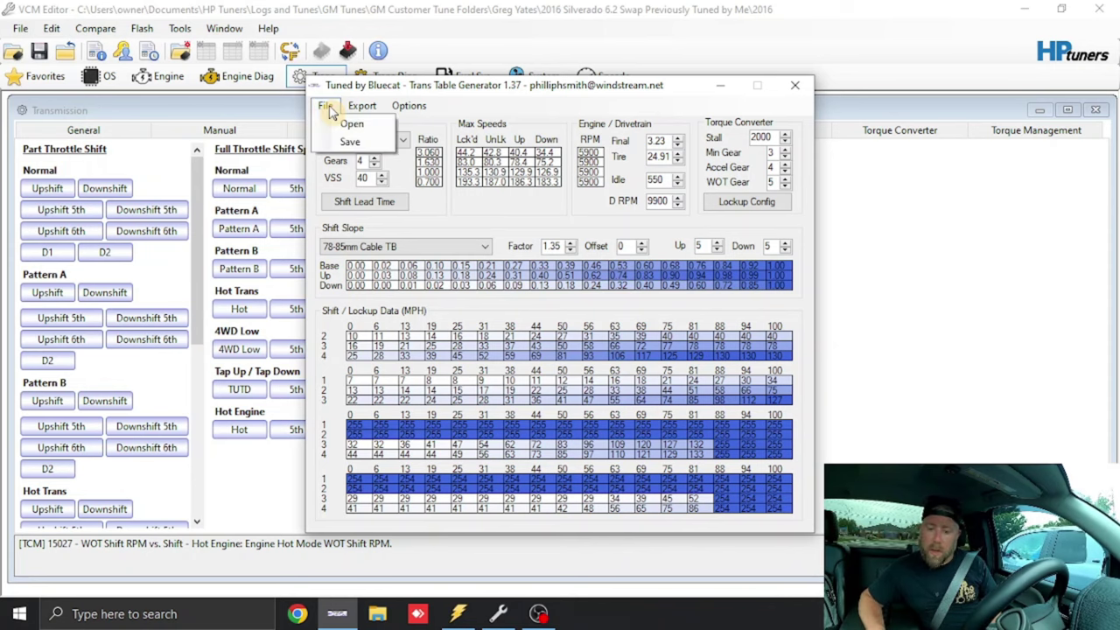
{"action": "left_click", "coordinate": [347, 121]}
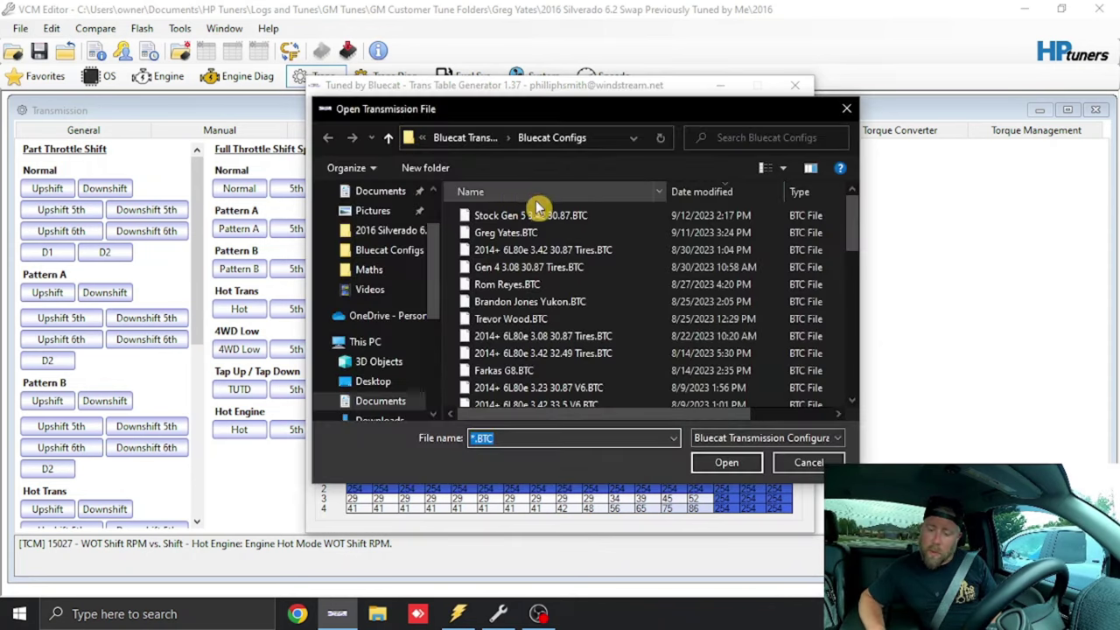
{"action": "double_click", "coordinate": [535, 145]}
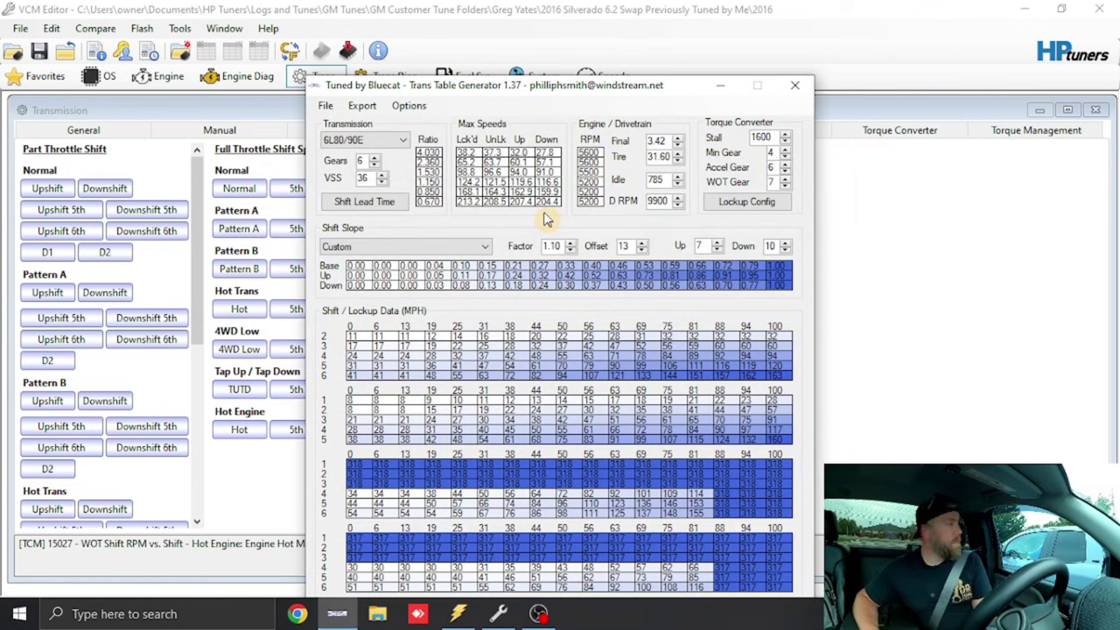
Set the engine shift RPM to 6800 for the first three gears and 6600 for the last three
{"action": "left_click", "coordinate": [597, 153]}
{"action": "left_click_drag", "start_coordinate": [602, 156], "coordinate": [600, 178]}
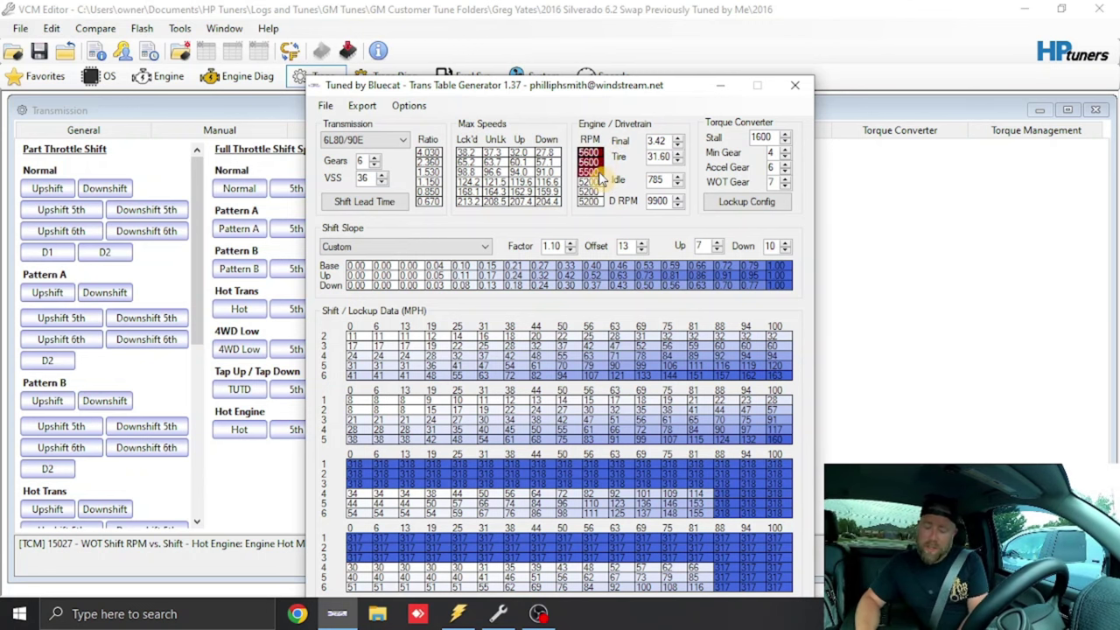
{"action": "type", "text": "6800"}
{"action": "key", "text": "Return"}
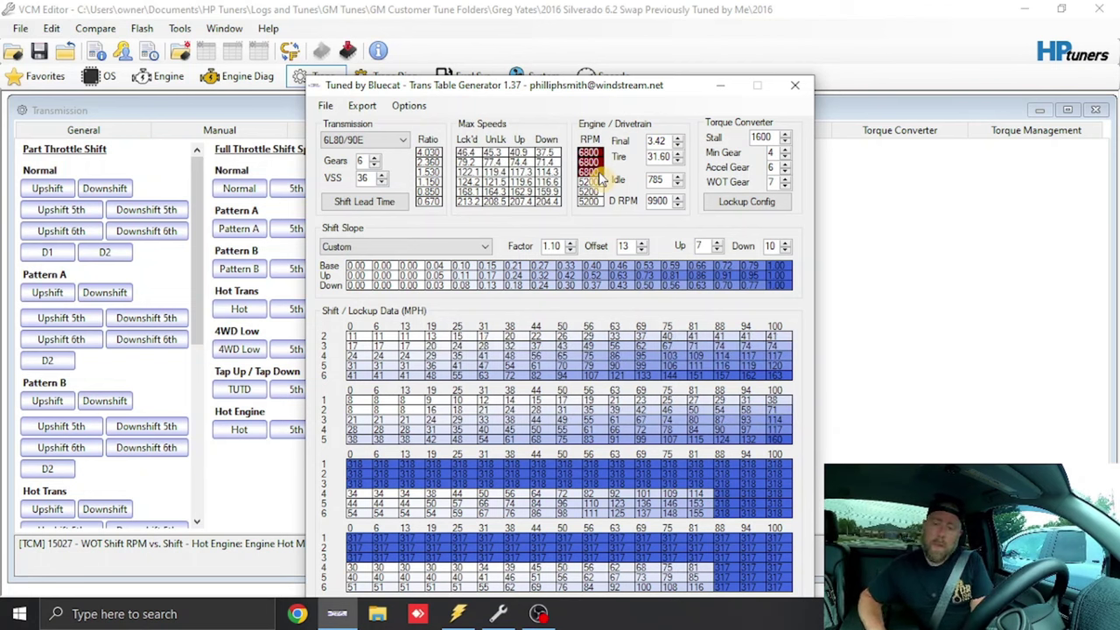
{"action": "left_click_drag", "start_coordinate": [600, 179], "coordinate": [600, 200]}
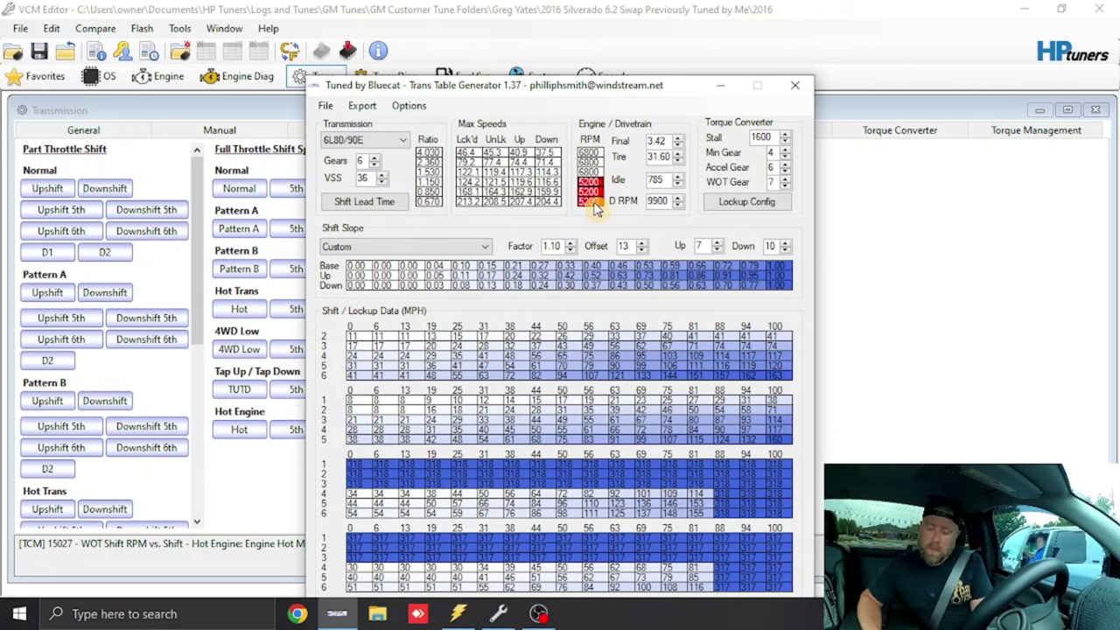
{"action": "type", "text": "6"}
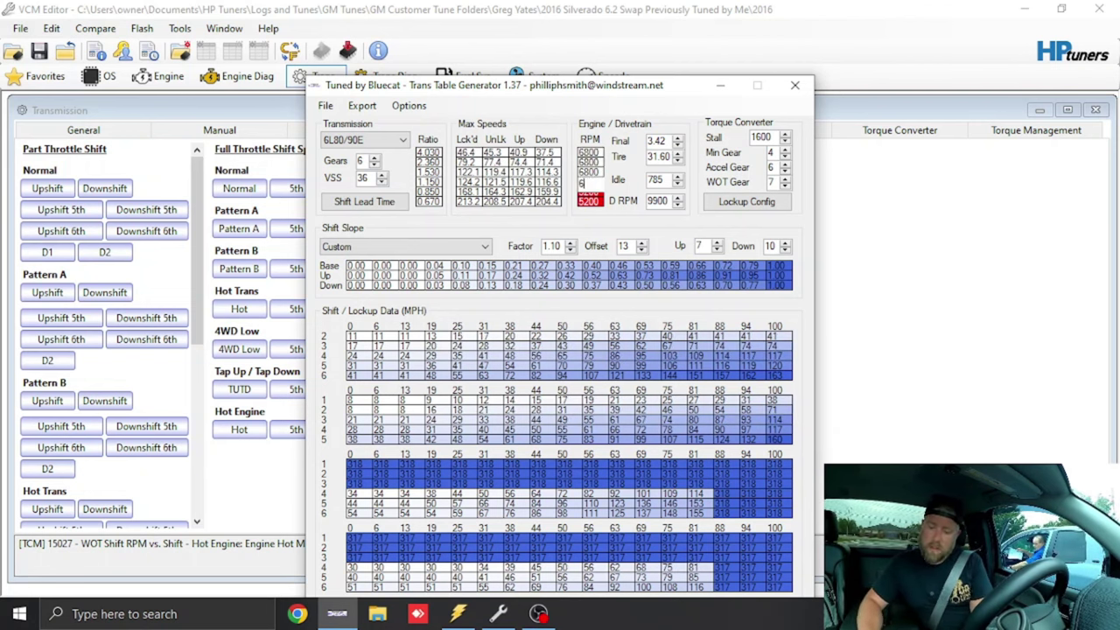
{"action": "type", "text": "000"}
{"action": "key", "text": "Return"}
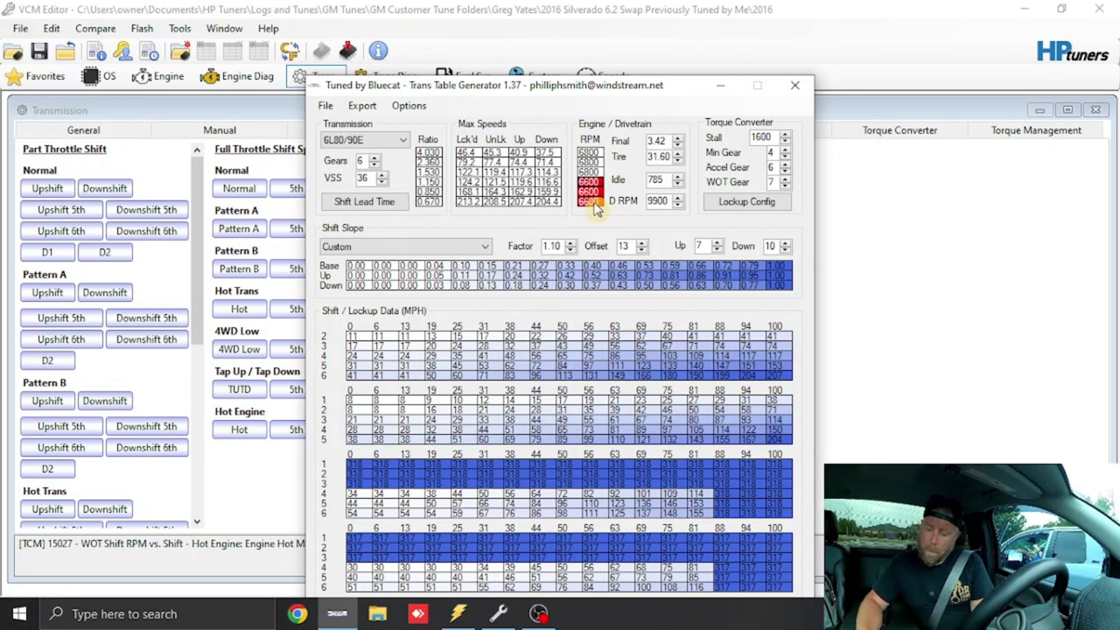
Set the torque converter stall to 2400, with minimum lockup gear 3 and acceleration lockup gear 3
{"action": "double_click", "coordinate": [761, 138]}
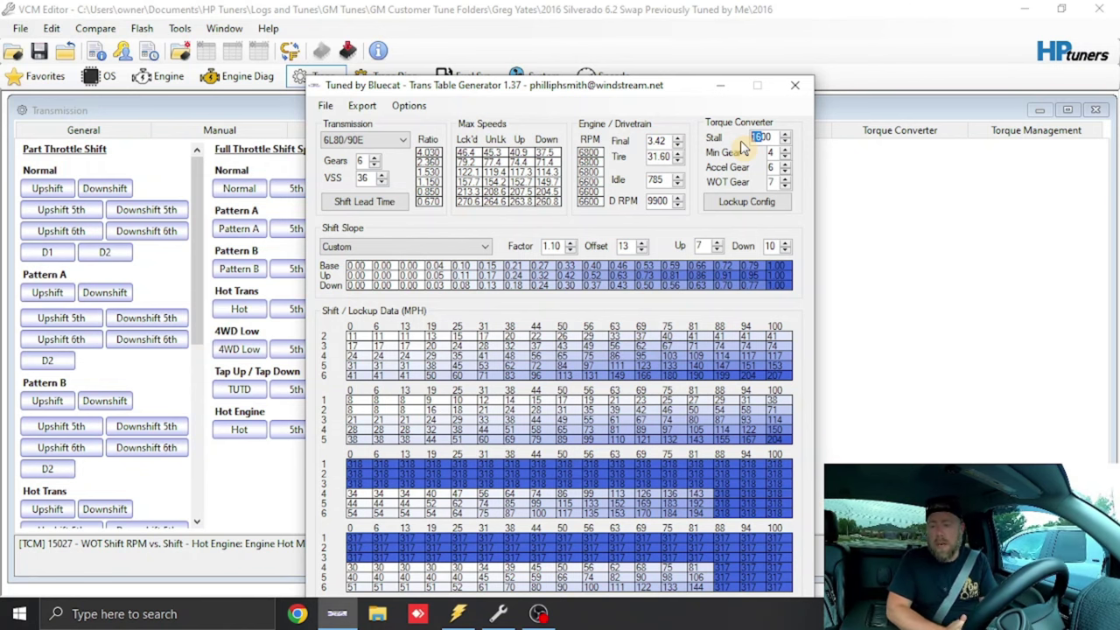
{"action": "type", "text": "2400"}
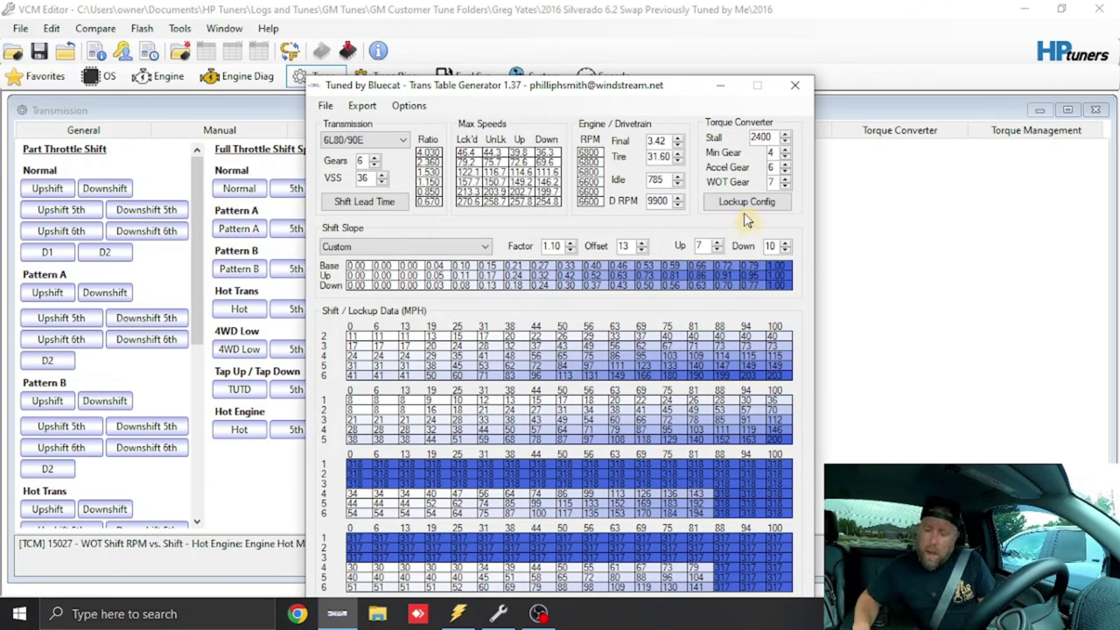
{"action": "left_click", "coordinate": [785, 156]}
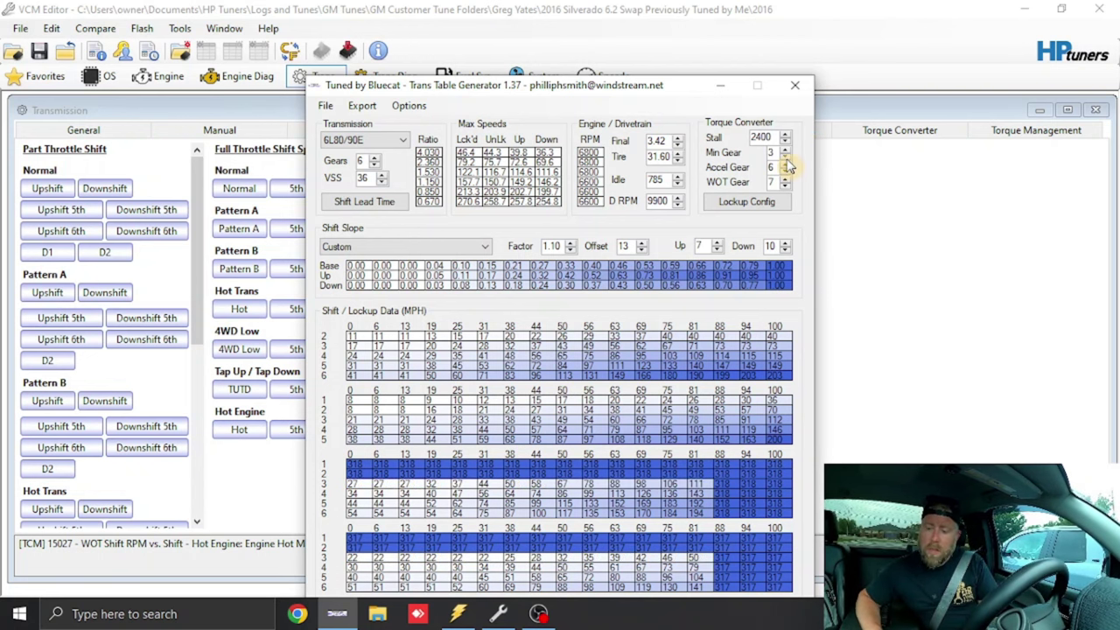
{"action": "left_click", "coordinate": [786, 172]}
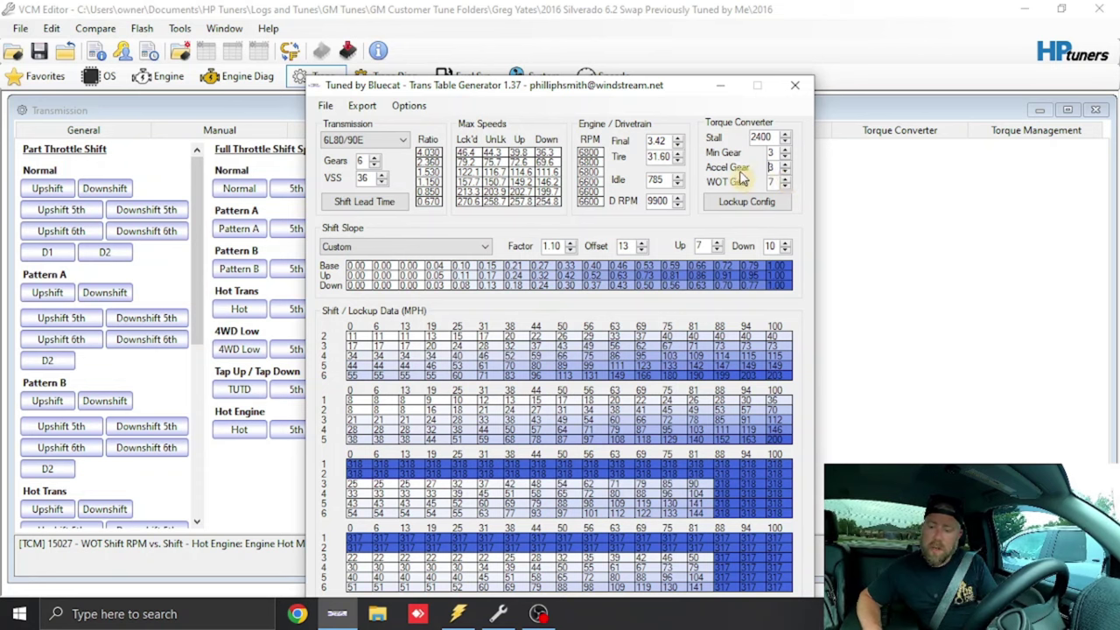
{"action": "mouse_move", "coordinate": [750, 171]}
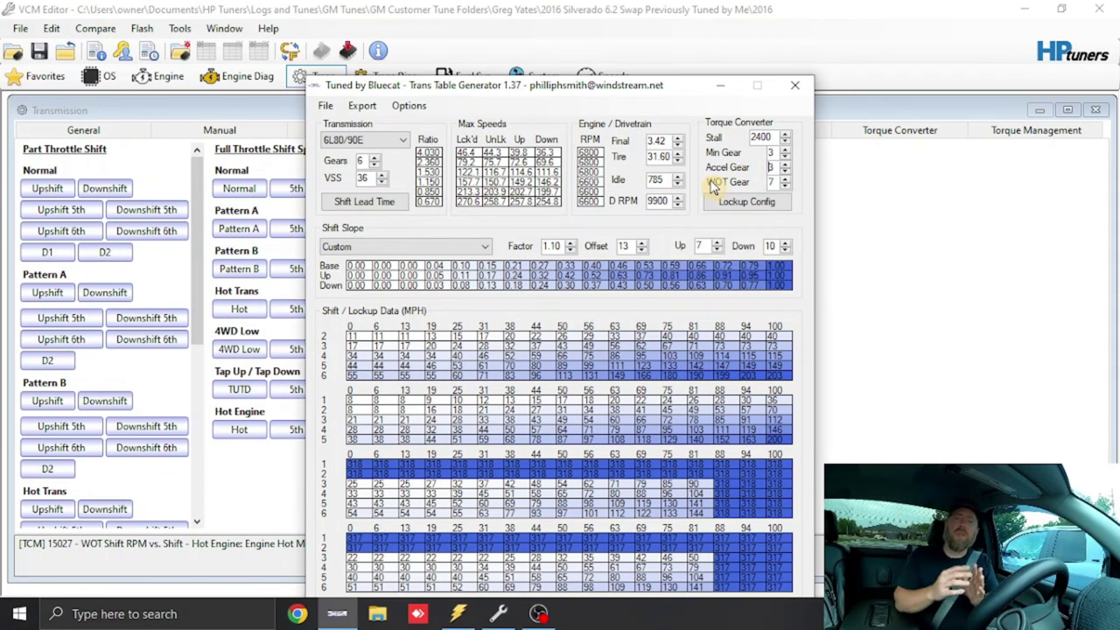
{"action": "mouse_move", "coordinate": [713, 186]}
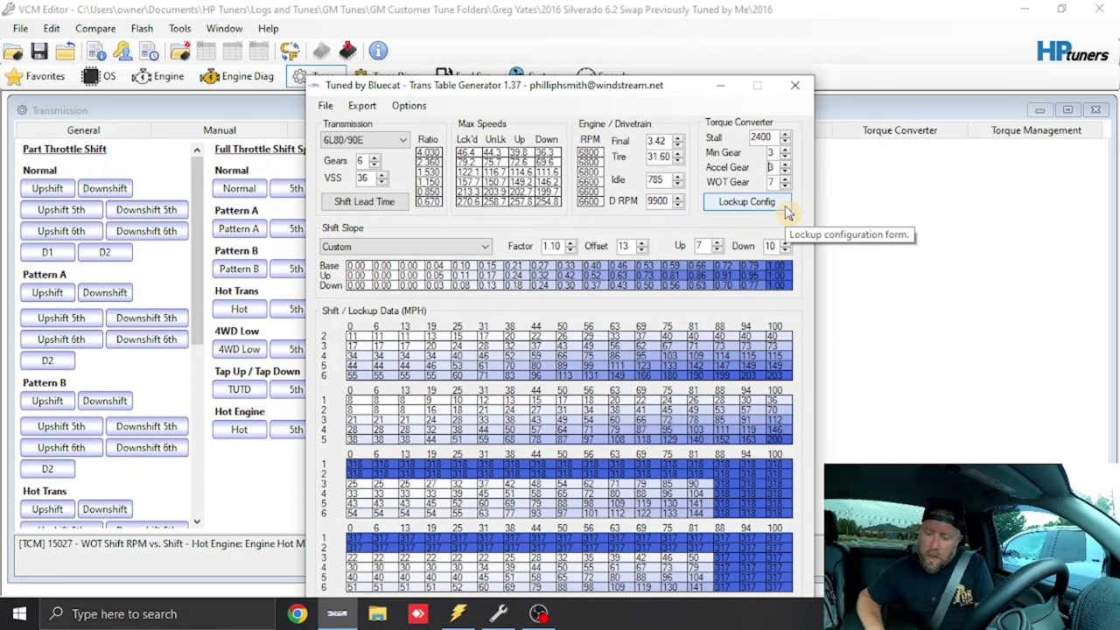
In the lockup configuration, set the minimum locked RPM to 1350 for every throttle position
{"action": "left_click", "coordinate": [785, 205]}
{"action": "left_click_drag", "start_coordinate": [381, 272], "coordinate": [814, 273]}
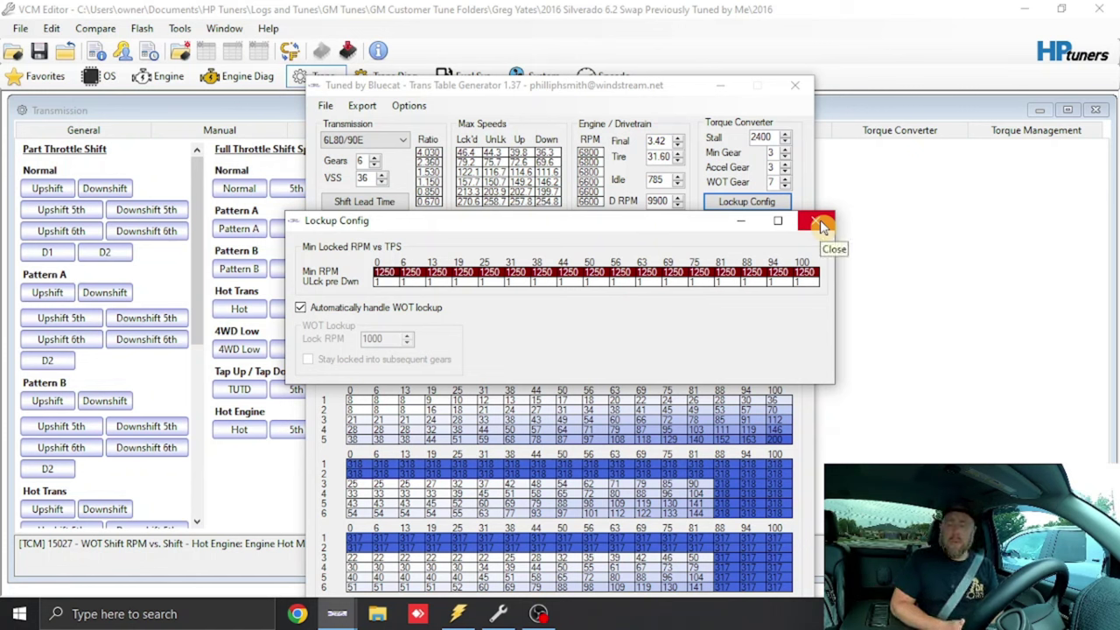
{"action": "type", "text": "135"}
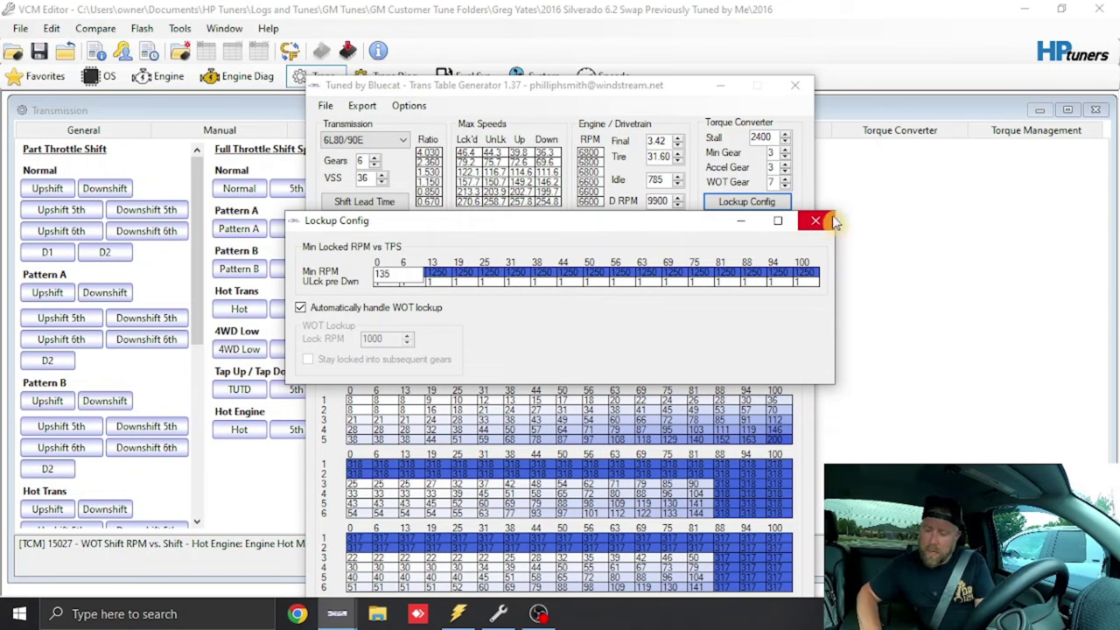
{"action": "type", "text": "0"}
{"action": "key", "text": "Return"}
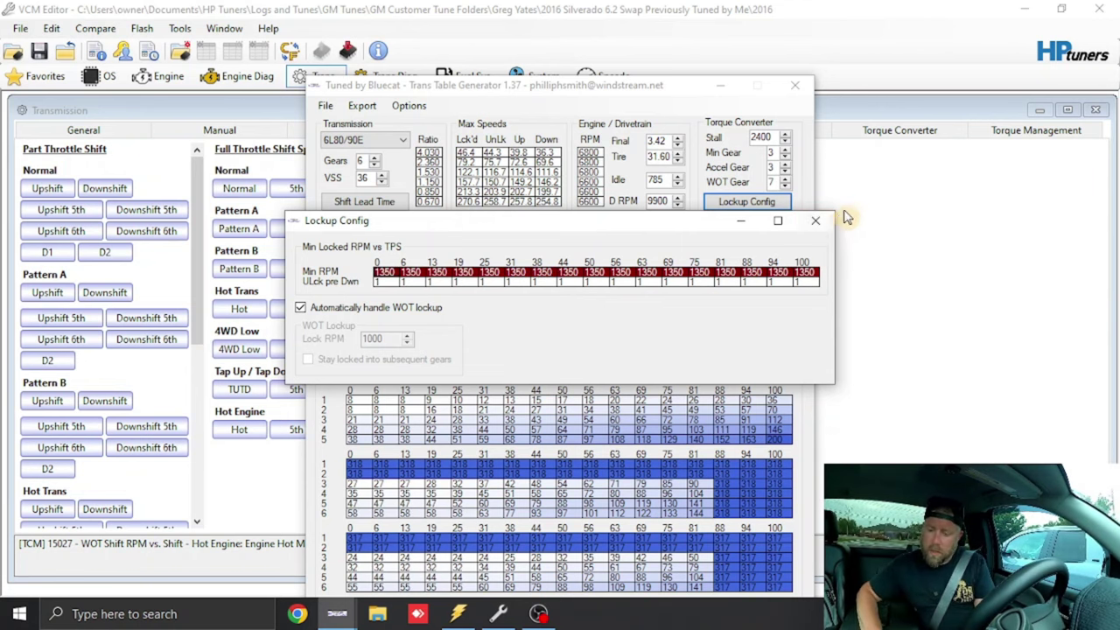
{"action": "left_click", "coordinate": [815, 220]}
Set the lockup configuration's unlock-before-downshift value to 0 for every throttle position
{"action": "left_click", "coordinate": [745, 202]}
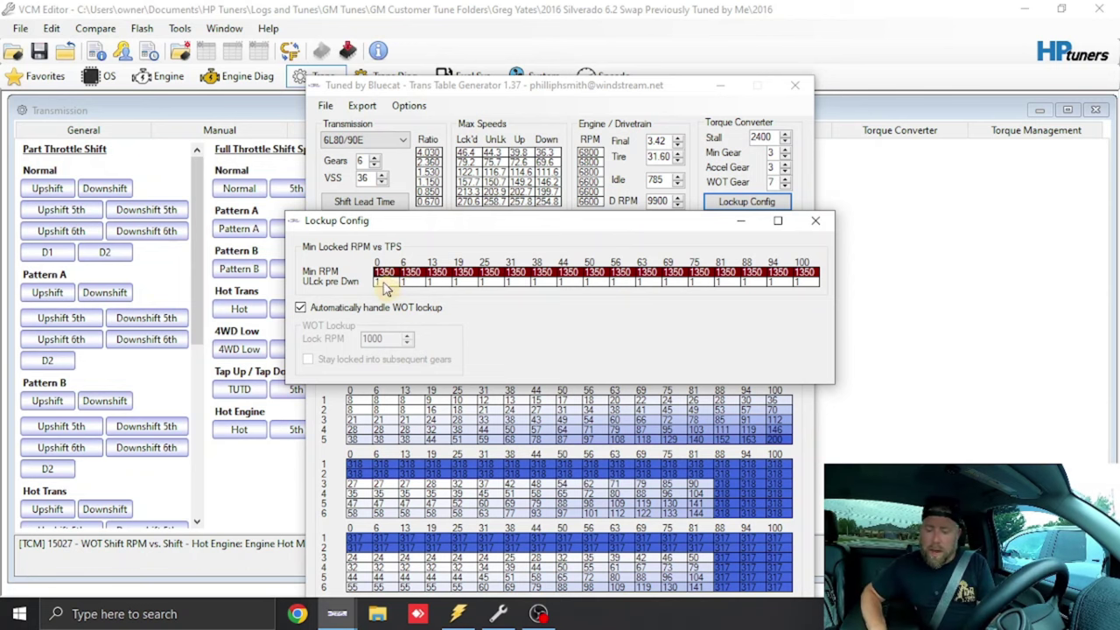
{"action": "left_click_drag", "start_coordinate": [388, 281], "coordinate": [809, 289]}
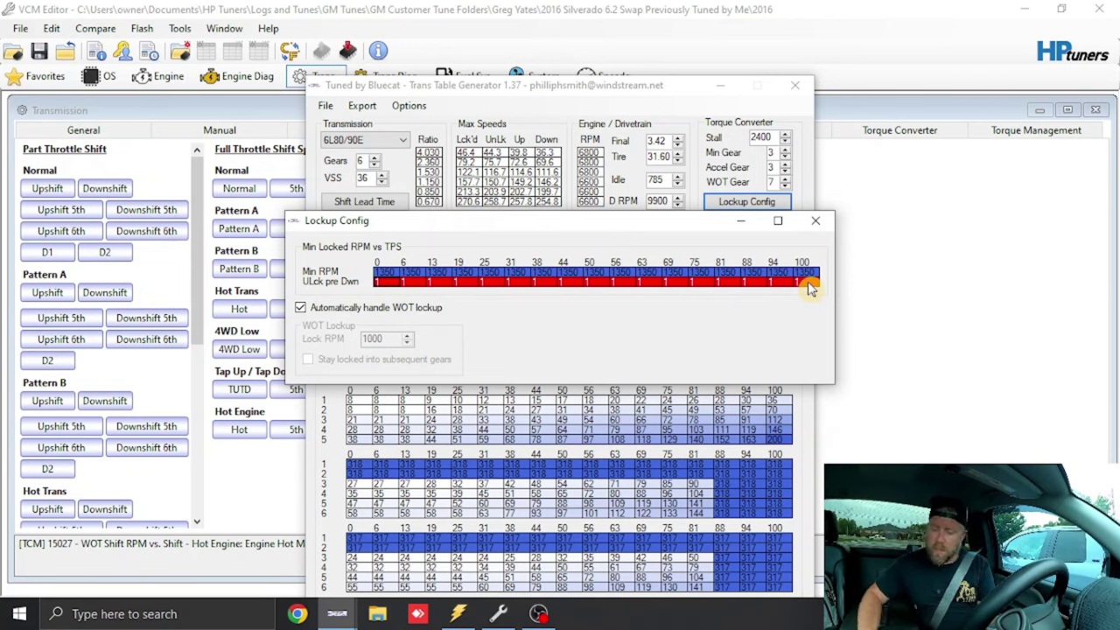
{"action": "type", "text": "0"}
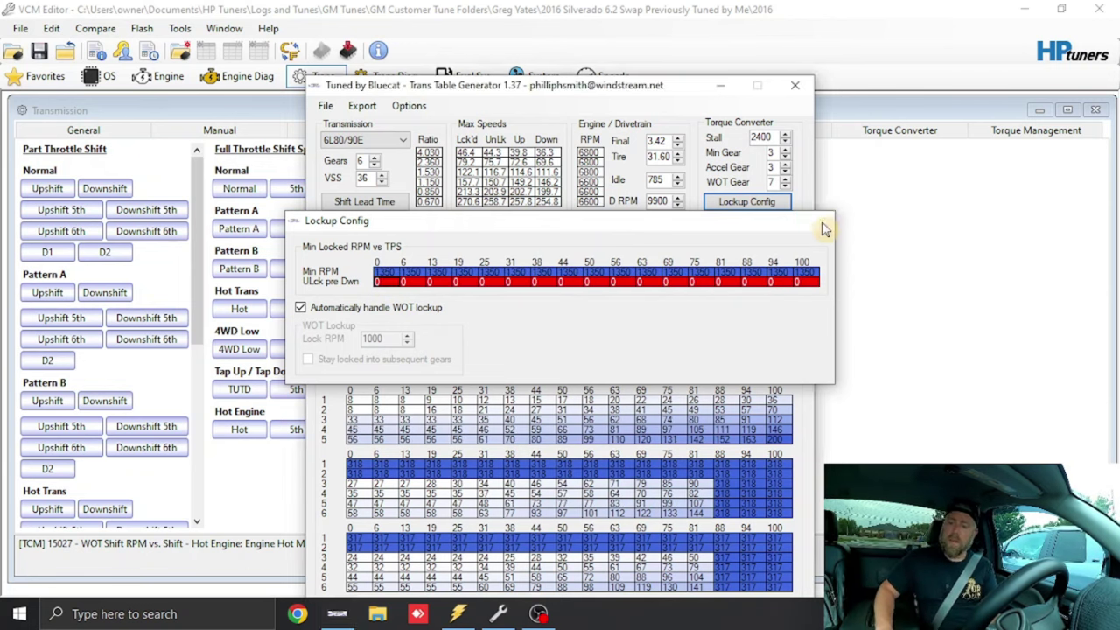
{"action": "left_click", "coordinate": [823, 224]}
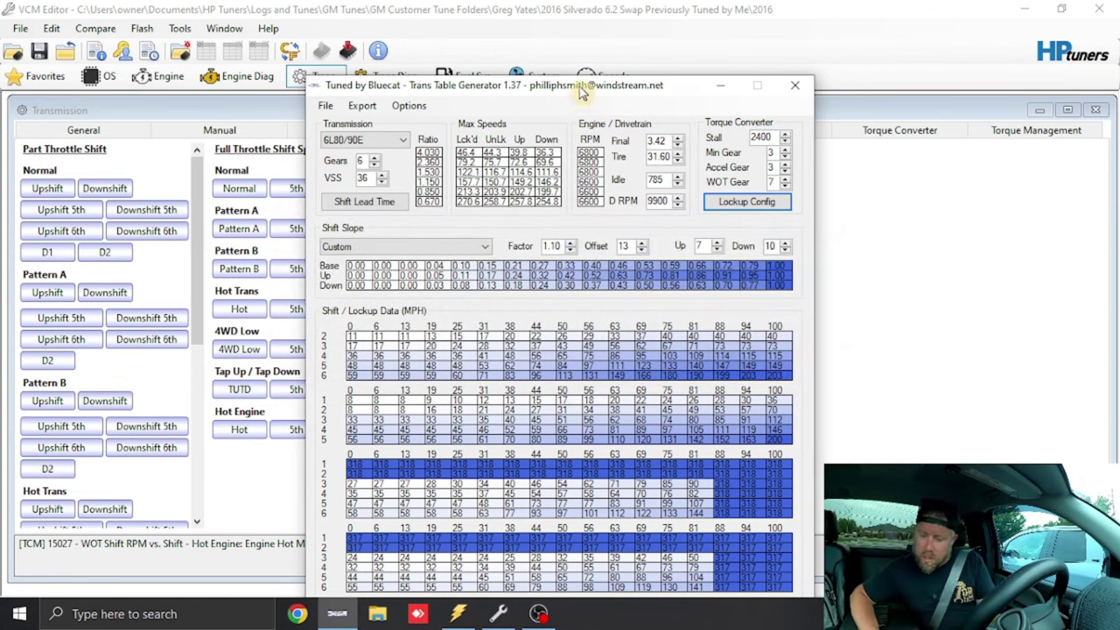
Switch to VCM Editor and enable Shift Lock in the general torque converter settings
{"action": "left_click_drag", "start_coordinate": [573, 85], "coordinate": [826, 98]}
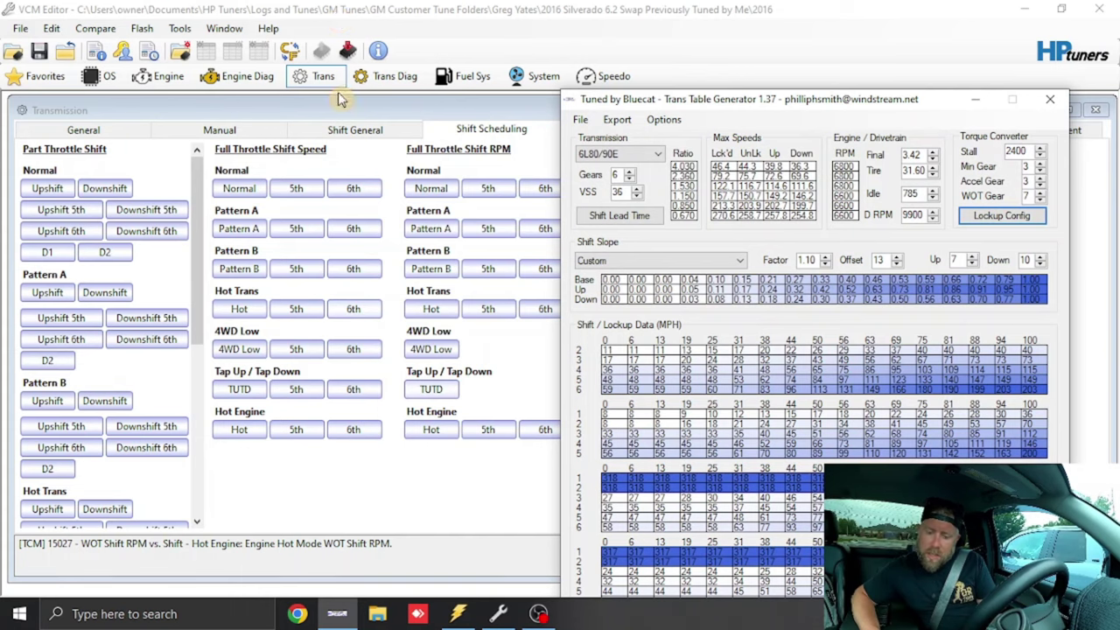
{"action": "left_click_drag", "start_coordinate": [683, 95], "coordinate": [481, 230]}
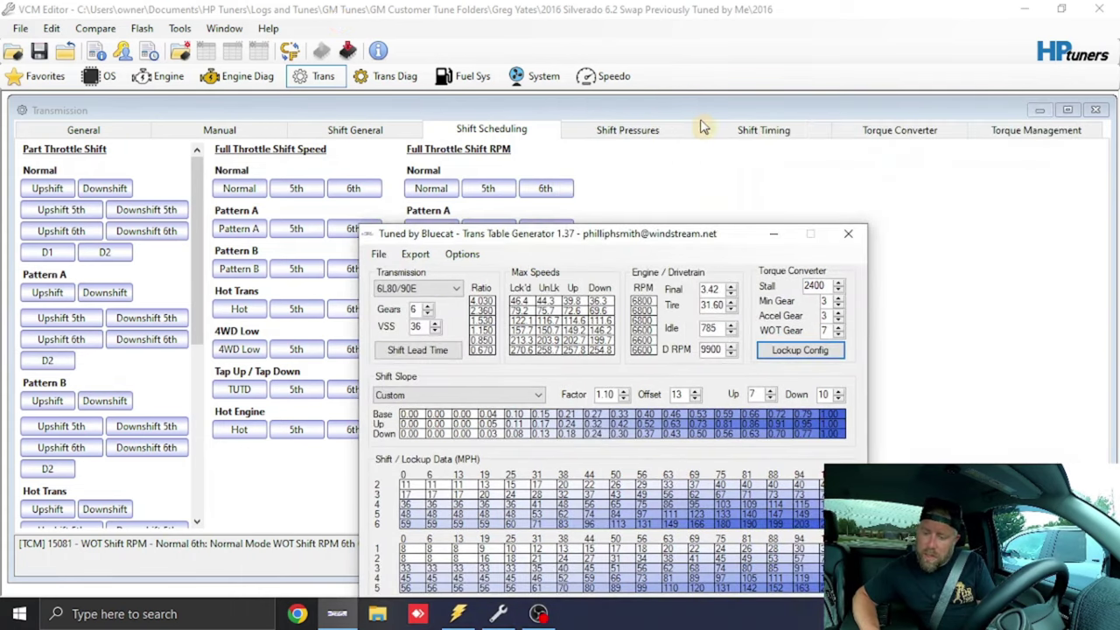
{"action": "left_click", "coordinate": [897, 131]}
{"action": "left_click", "coordinate": [897, 131]}
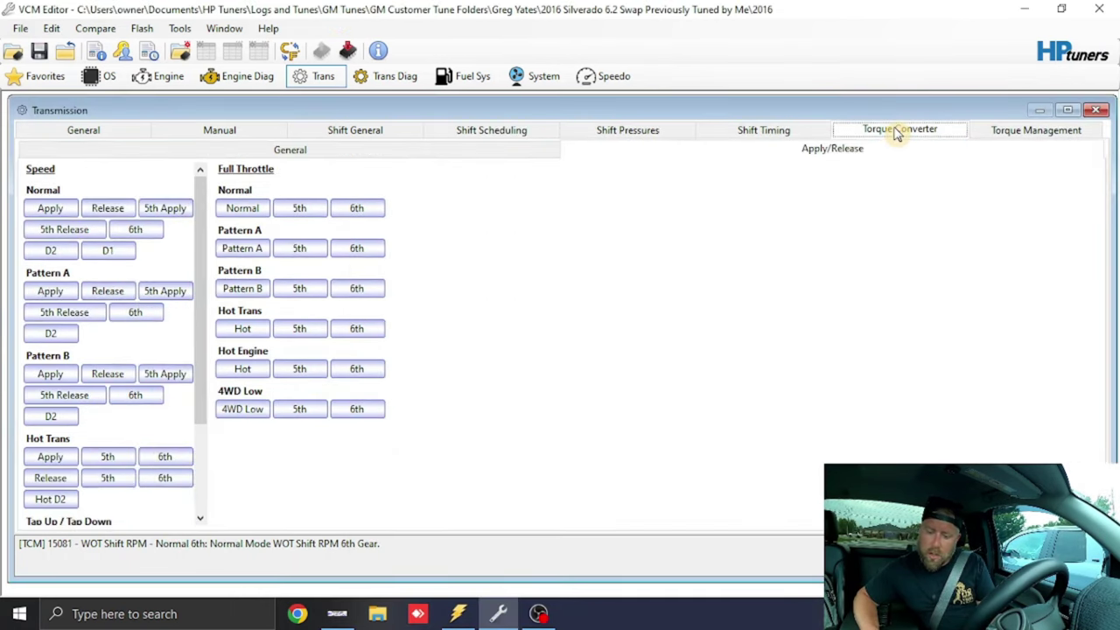
{"action": "left_click", "coordinate": [429, 152]}
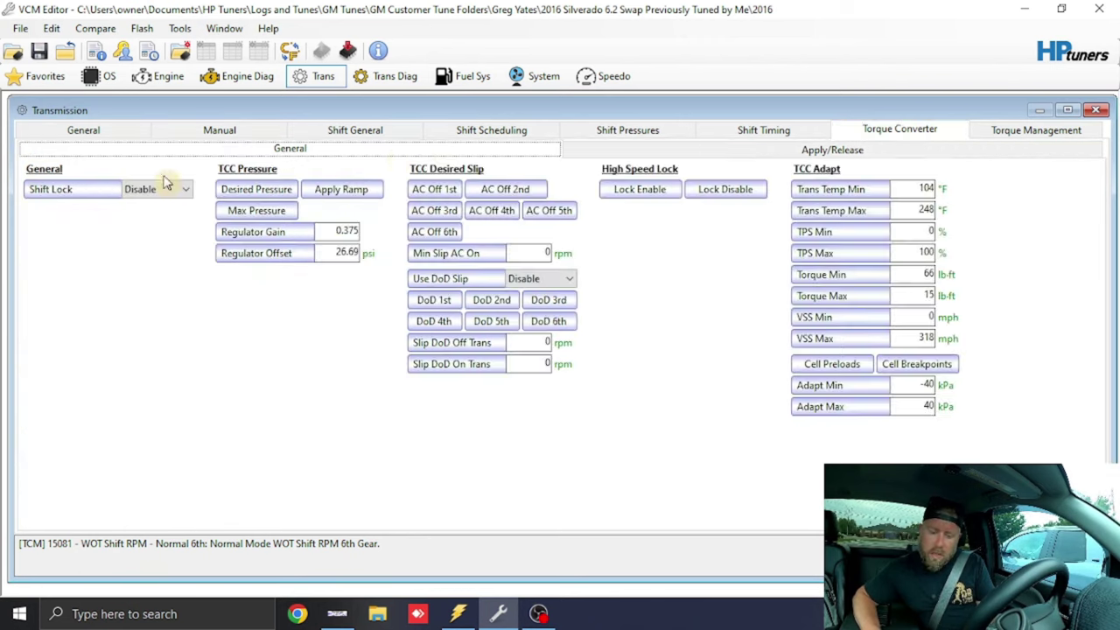
{"action": "left_click", "coordinate": [138, 194]}
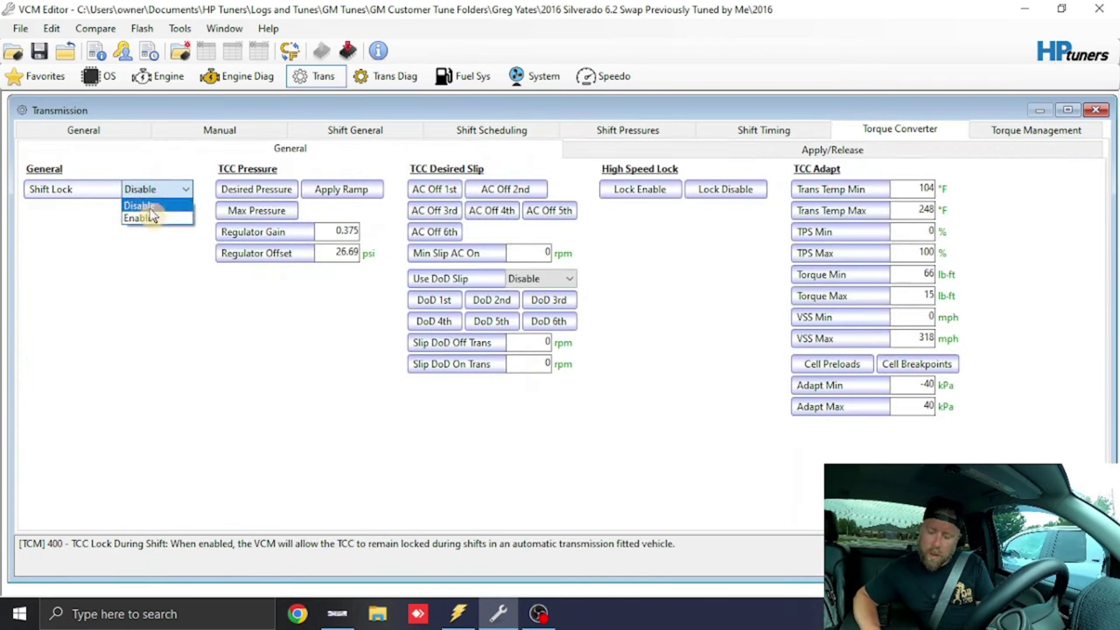
{"action": "left_click", "coordinate": [157, 219]}
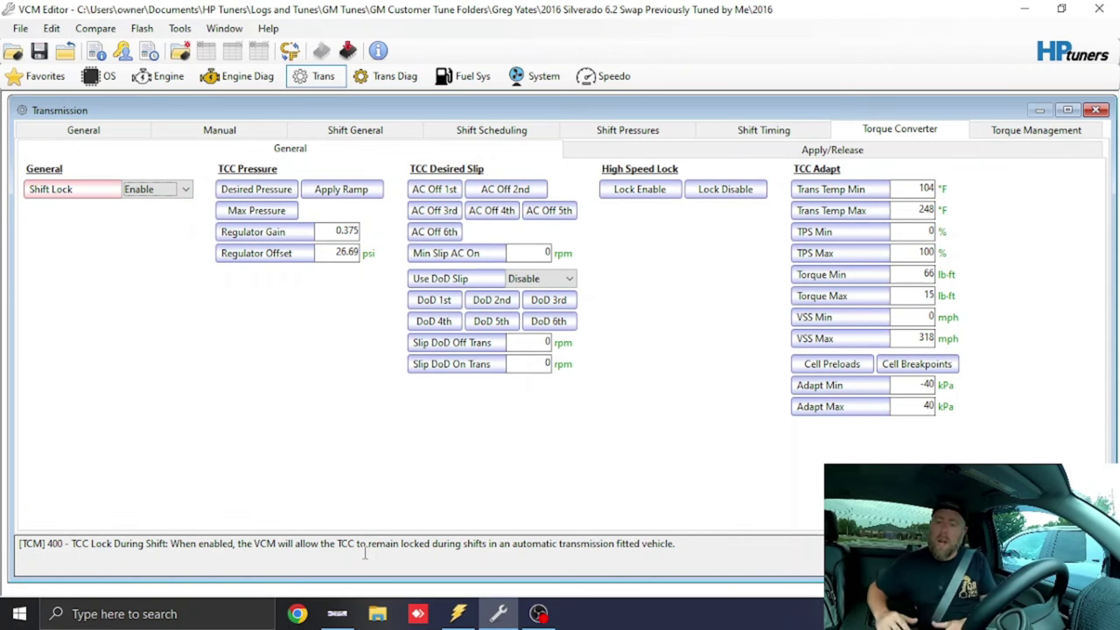
{"action": "right_click", "coordinate": [433, 277]}
Return to Trans Table Generator and save the transmission configuration as Test 3200 Stall 6L80 in the Bluecat Configs folder
{"action": "left_click", "coordinate": [478, 130]}
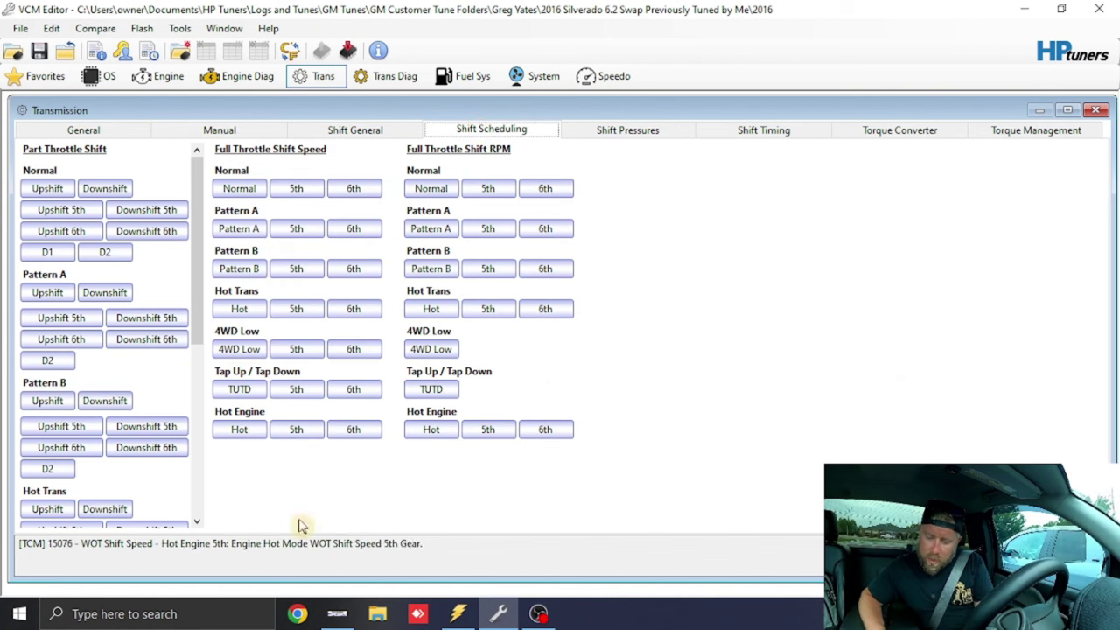
{"action": "left_click", "coordinate": [339, 612]}
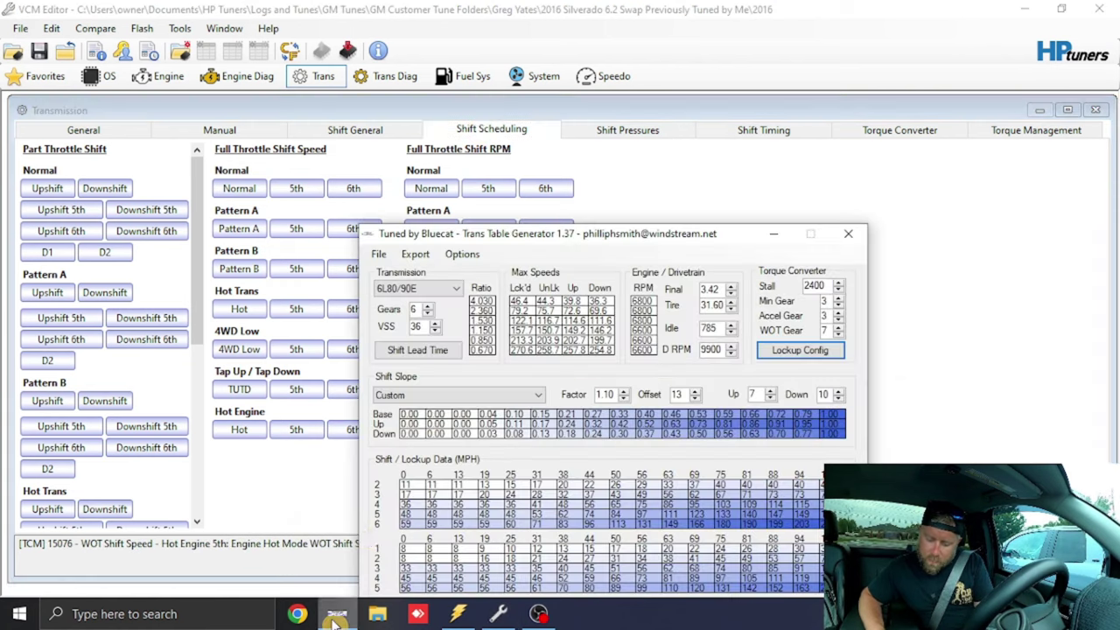
{"action": "left_click", "coordinate": [380, 254]}
{"action": "left_click", "coordinate": [390, 291]}
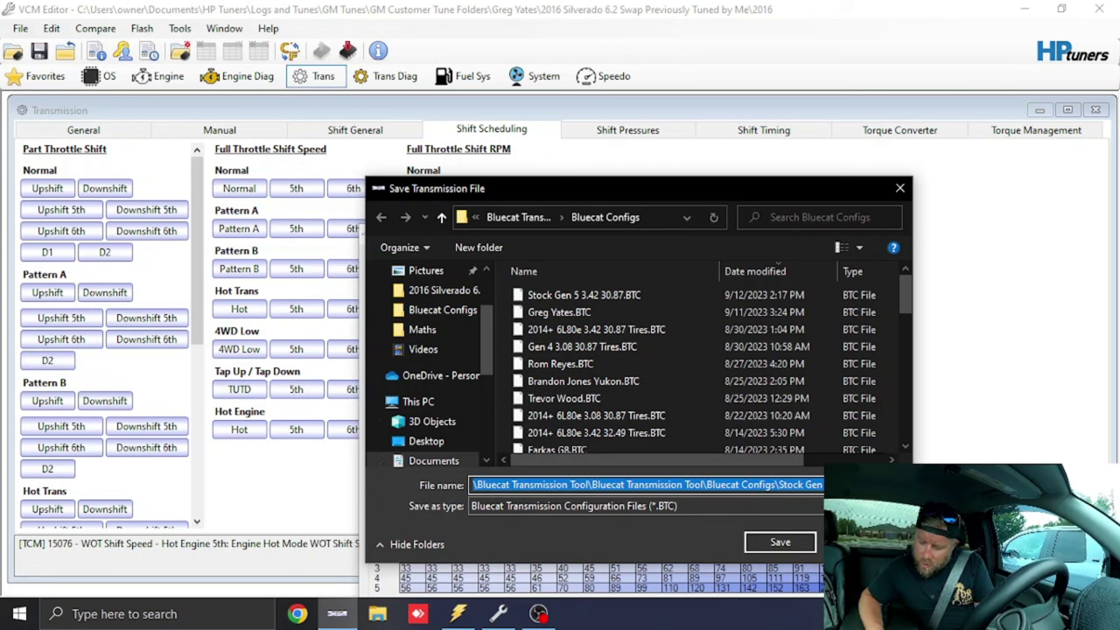
{"action": "left_click_drag", "start_coordinate": [788, 485], "coordinate": [423, 510]}
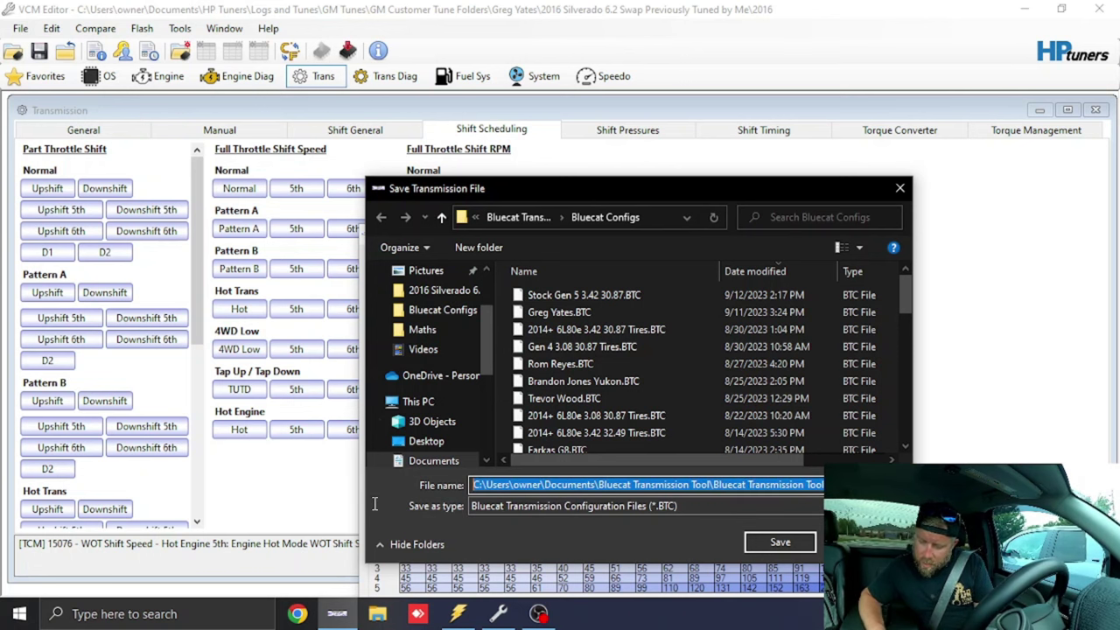
{"action": "left_click", "coordinate": [376, 509]}
{"action": "type", "text": "Tes"}
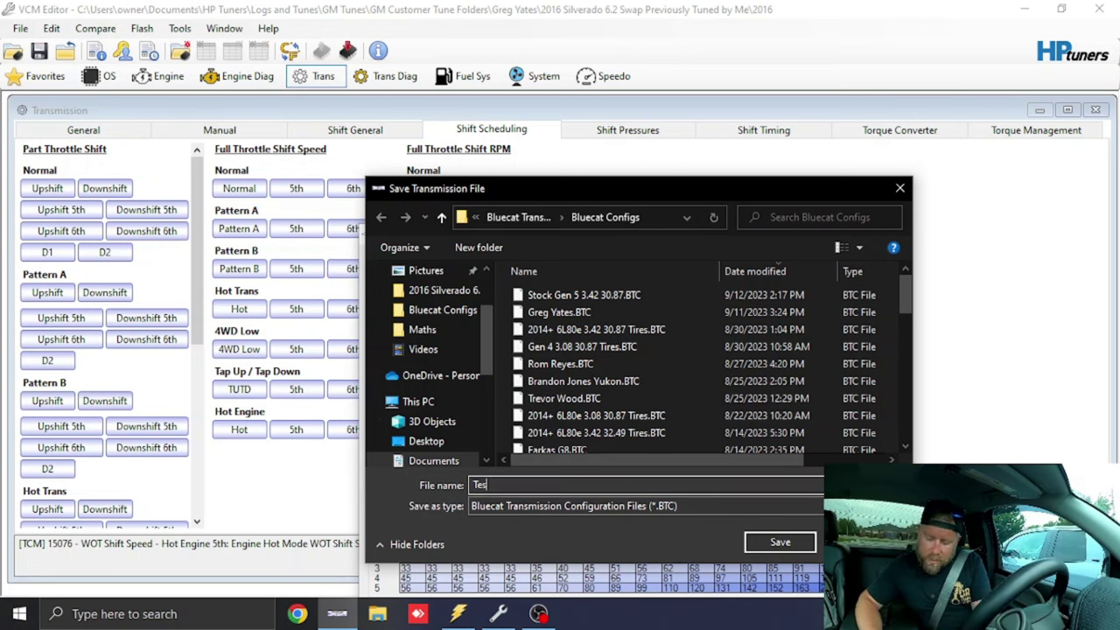
{"action": "type", "text": "t 3200"}
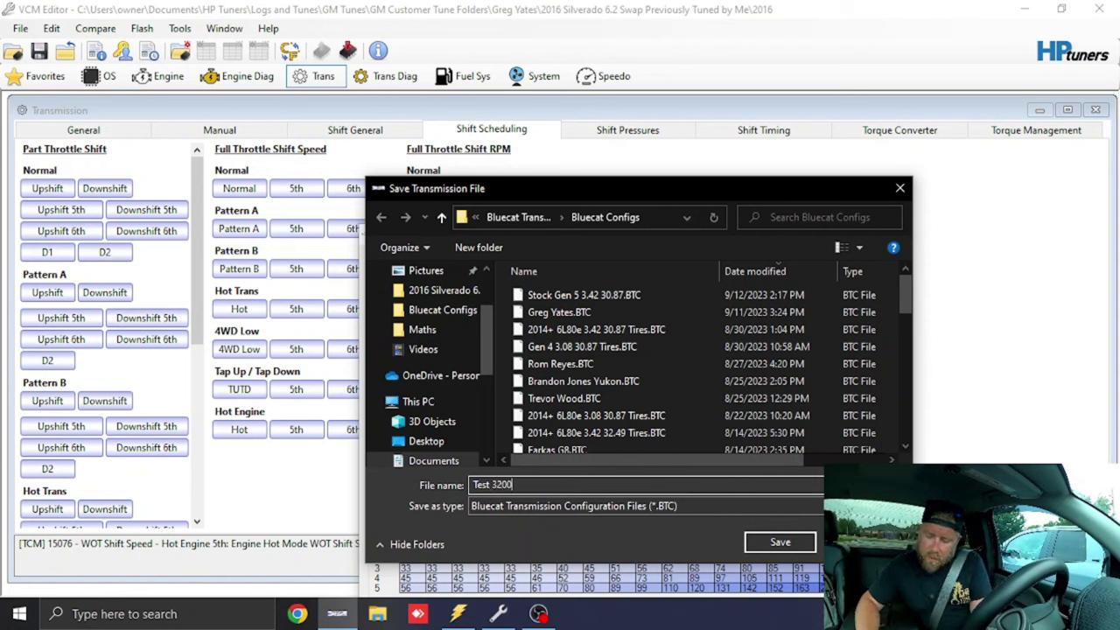
{"action": "type", "text": " Stall "}
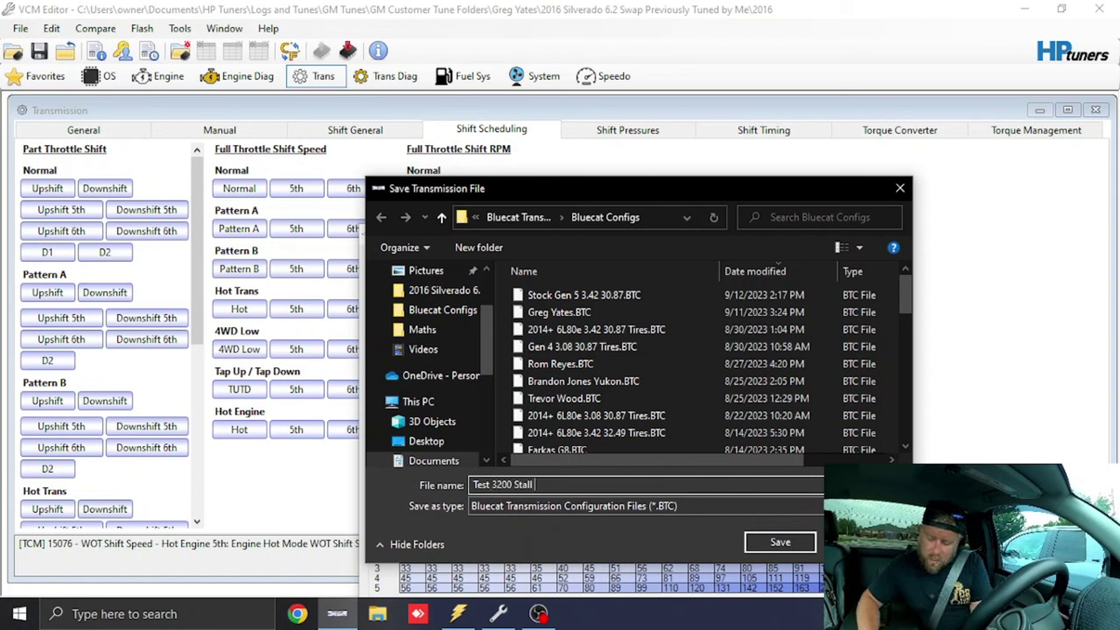
{"action": "type", "text": "6L80"}
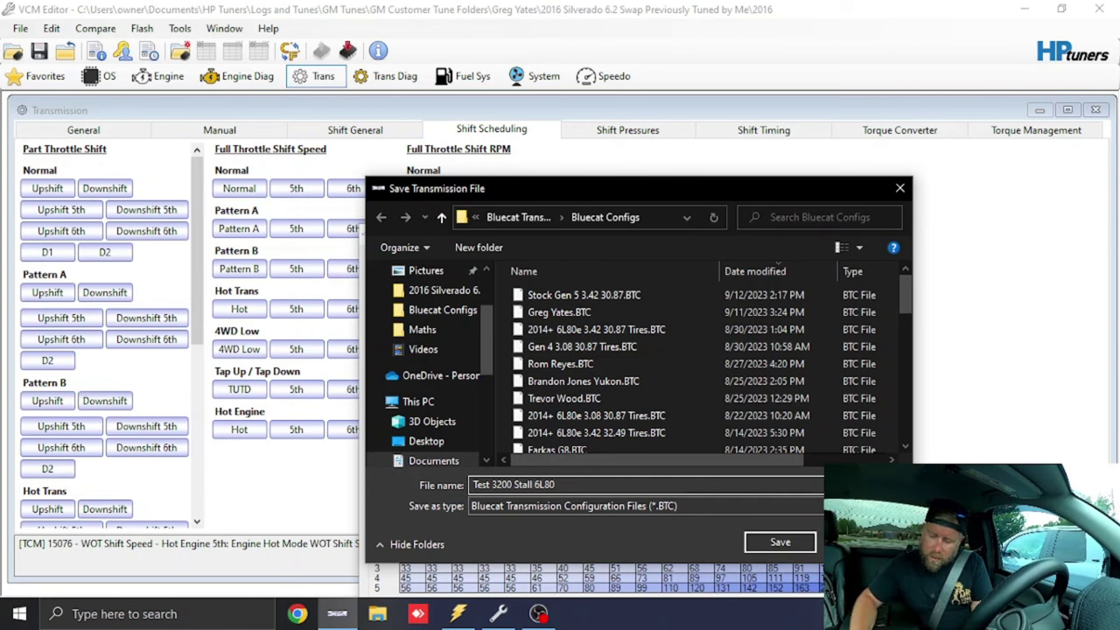
{"action": "key", "text": "Return"}
Open the export of the generated 6-speed tables for the Normal TCC apply and release tables, and close it when finished
{"action": "left_click_drag", "start_coordinate": [580, 237], "coordinate": [745, 114]}
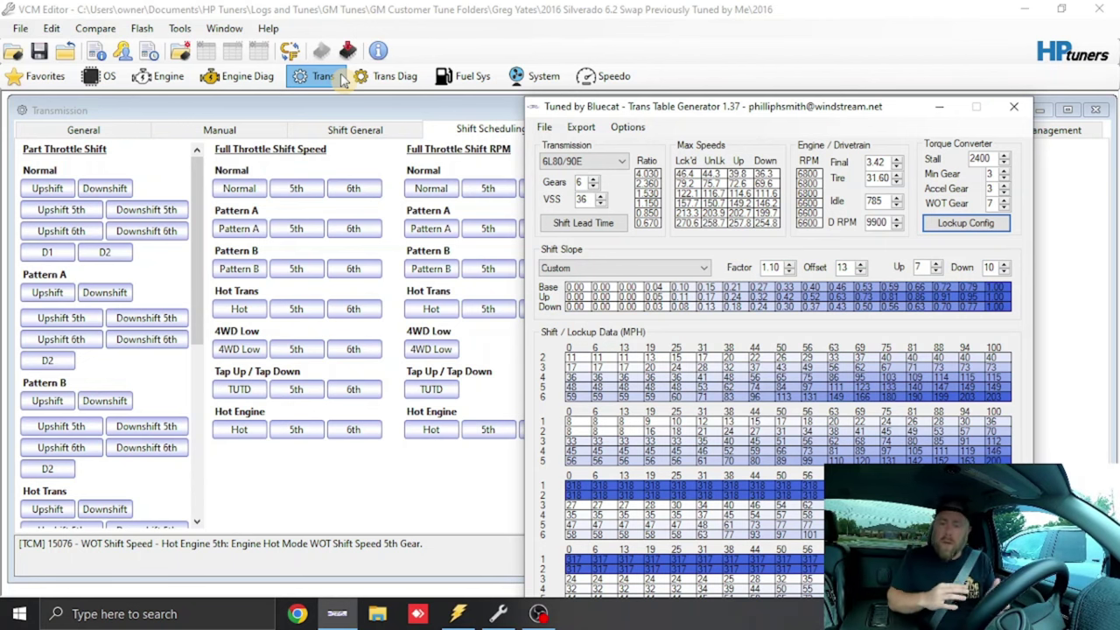
{"action": "left_click", "coordinate": [581, 127]}
{"action": "left_click", "coordinate": [603, 146]}
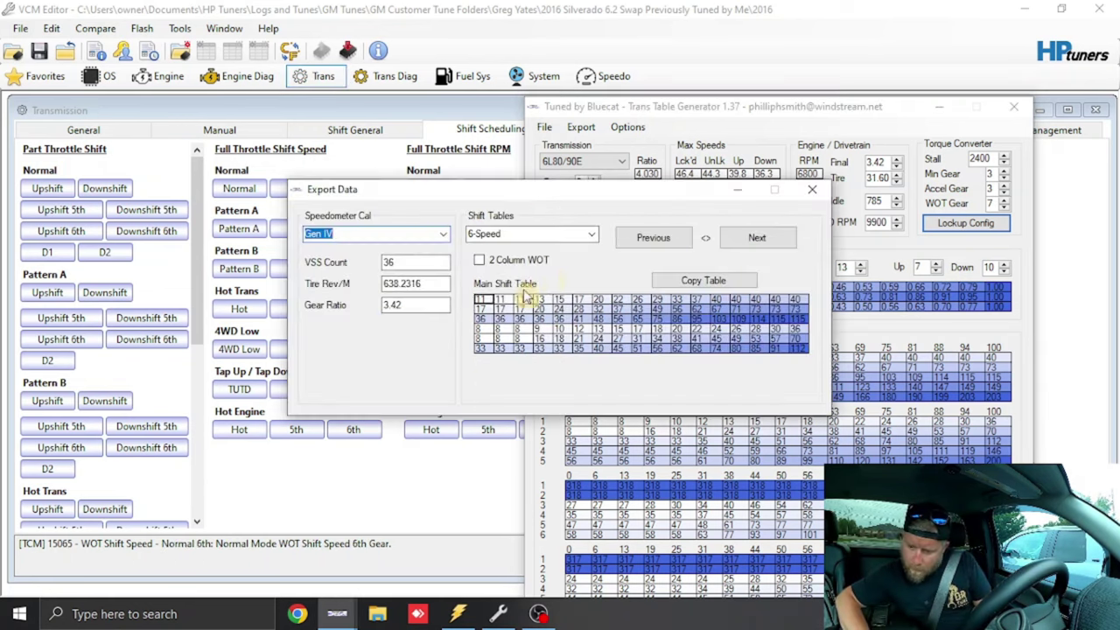
{"action": "left_click_drag", "start_coordinate": [319, 194], "coordinate": [298, 400]}
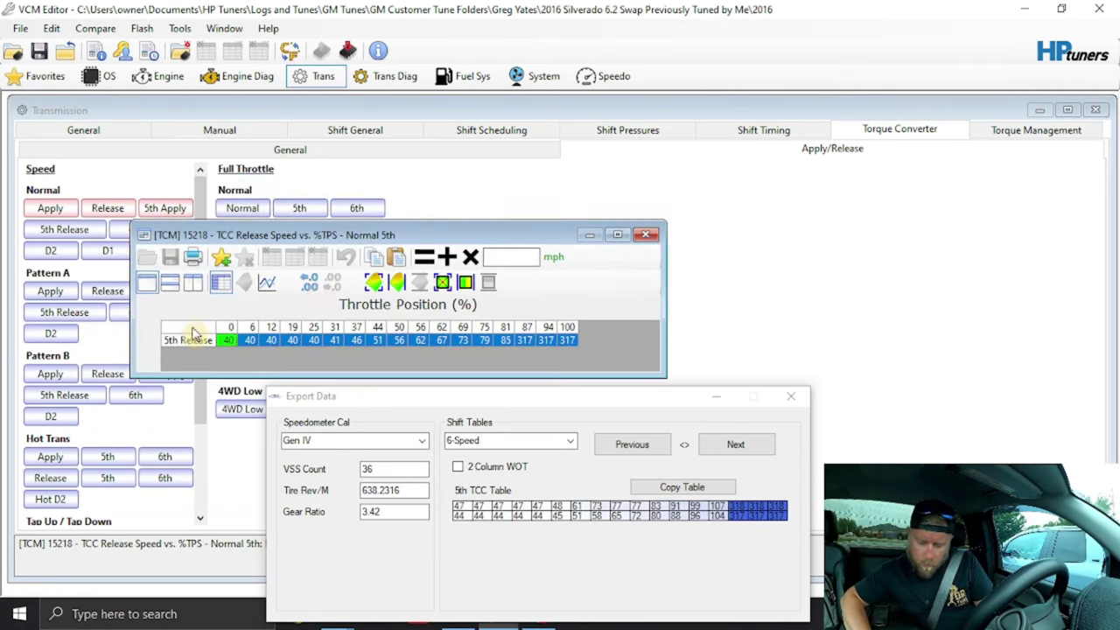
{"action": "left_click", "coordinate": [788, 404]}
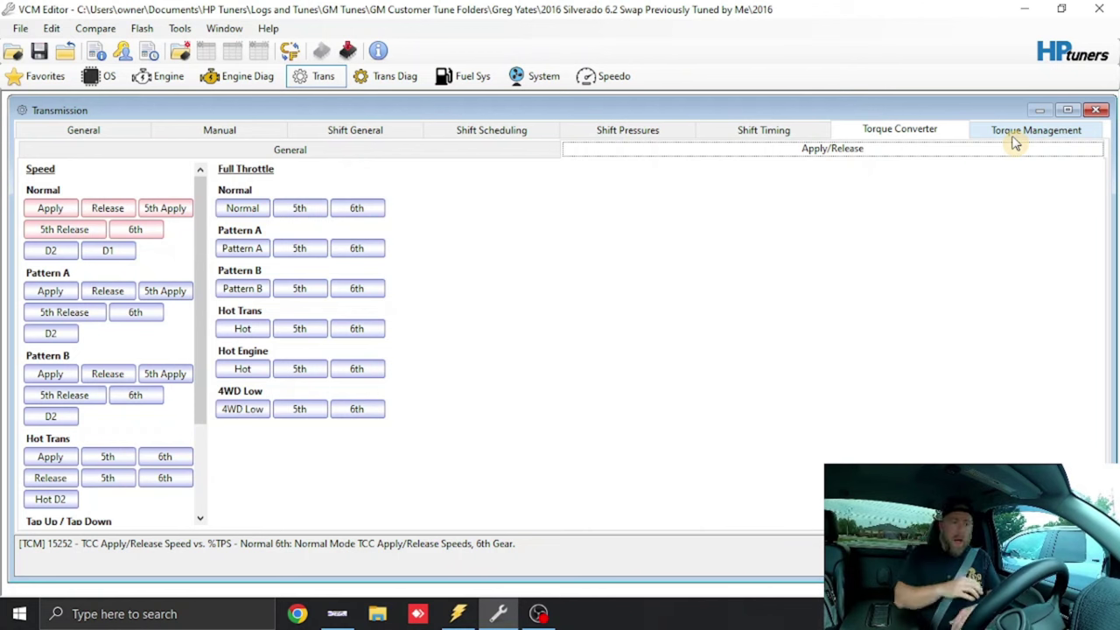
In the transmission torque management settings, set the stall torque management enable RPM to 3,500 and disable RPM to 3,300
{"action": "left_click", "coordinate": [1015, 142]}
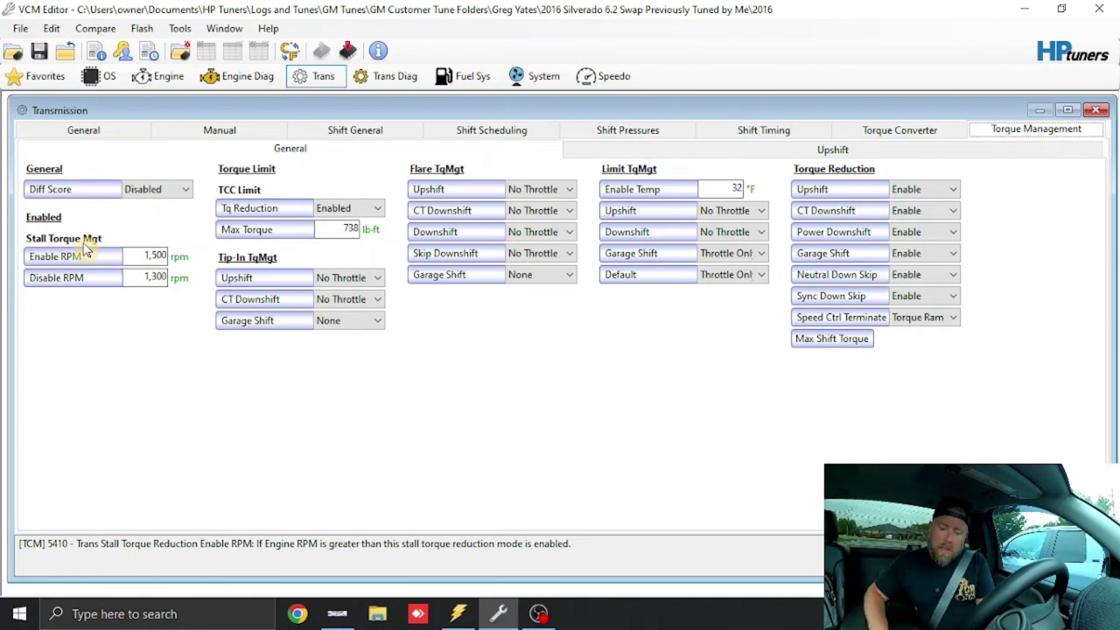
{"action": "double_click", "coordinate": [151, 256]}
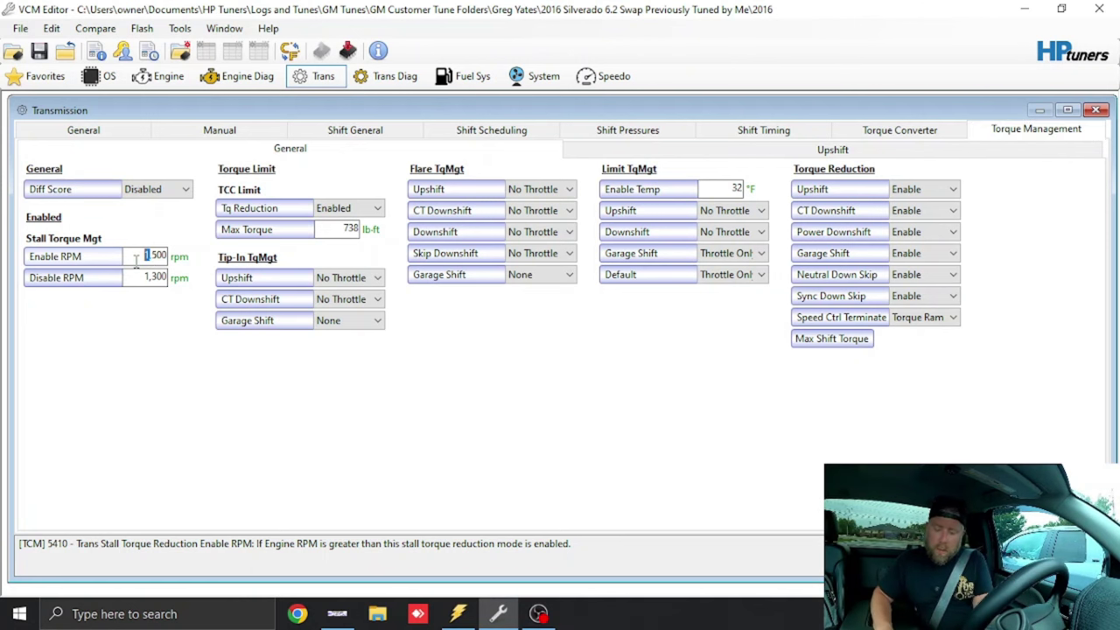
{"action": "type", "text": "2"}
{"action": "key", "text": "Return"}
{"action": "double_click", "coordinate": [151, 276]}
{"action": "type", "text": "2"}
{"action": "key", "text": "Return"}
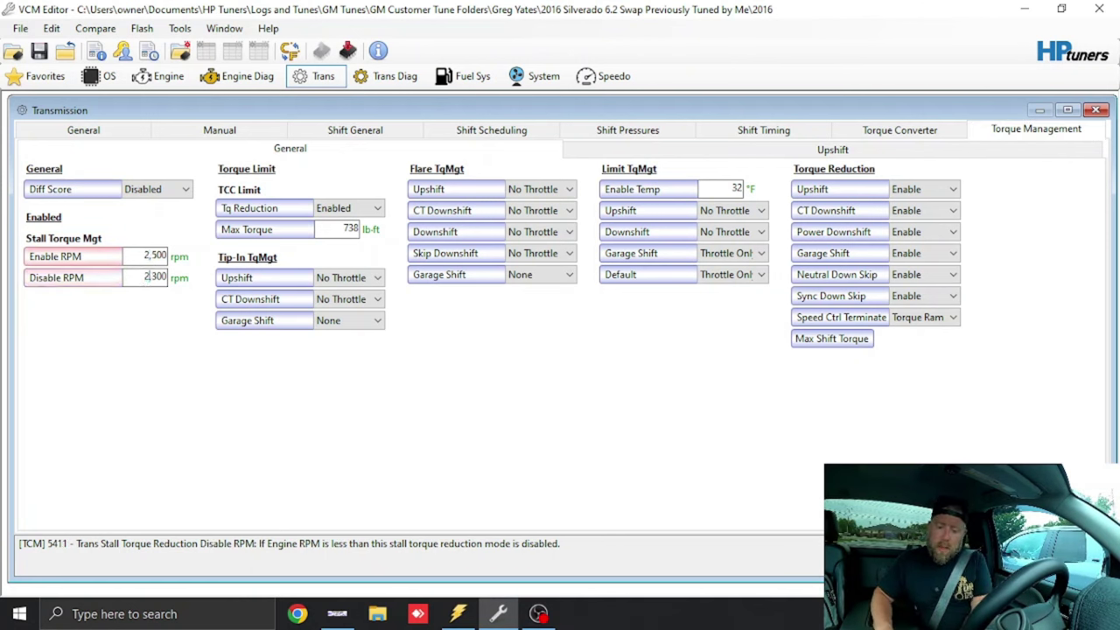
{"action": "type", "text": "3"}
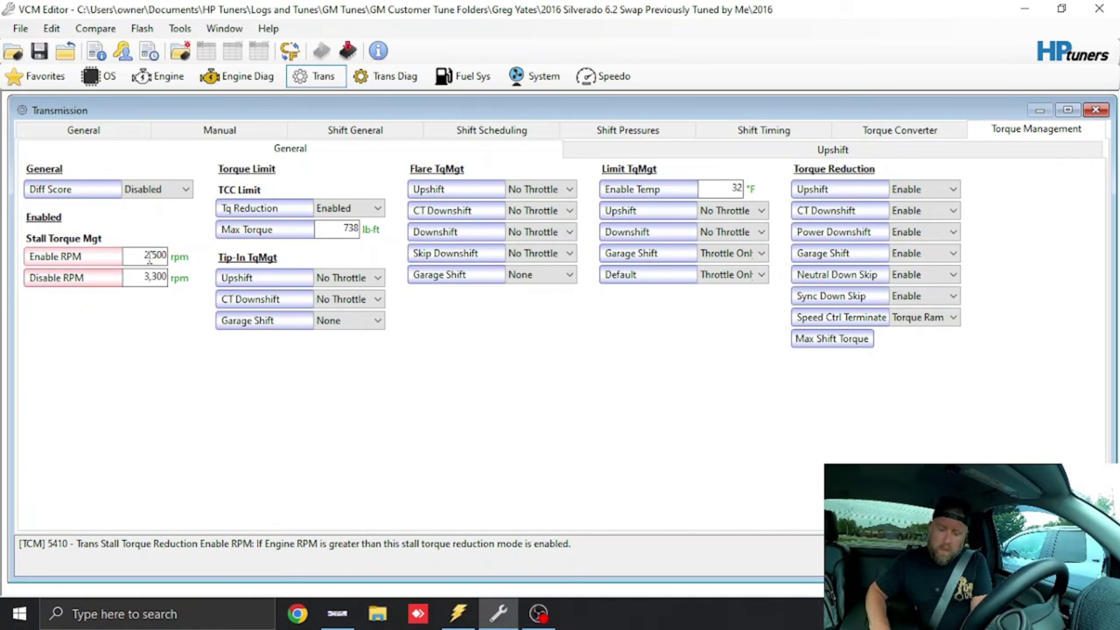
{"action": "double_click", "coordinate": [151, 253]}
{"action": "type", "text": "3"}
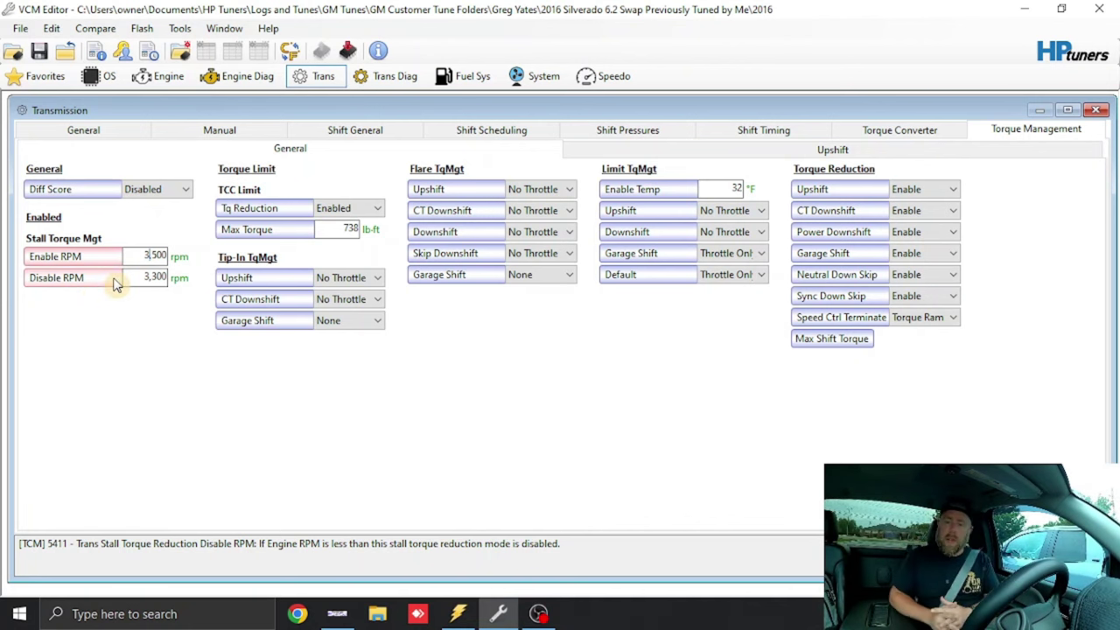
Disable the TCC limit's torque reduction and set the Limit TqMgt enable temperature to 493 °F
{"action": "left_click", "coordinate": [362, 207]}
{"action": "left_click", "coordinate": [357, 224]}
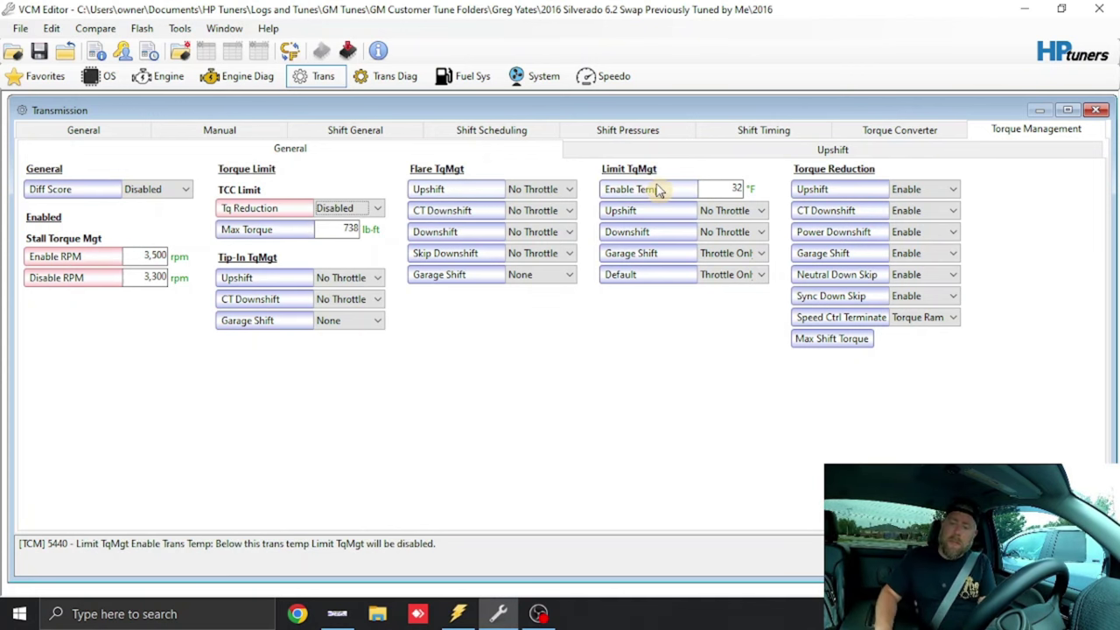
{"action": "double_click", "coordinate": [733, 189]}
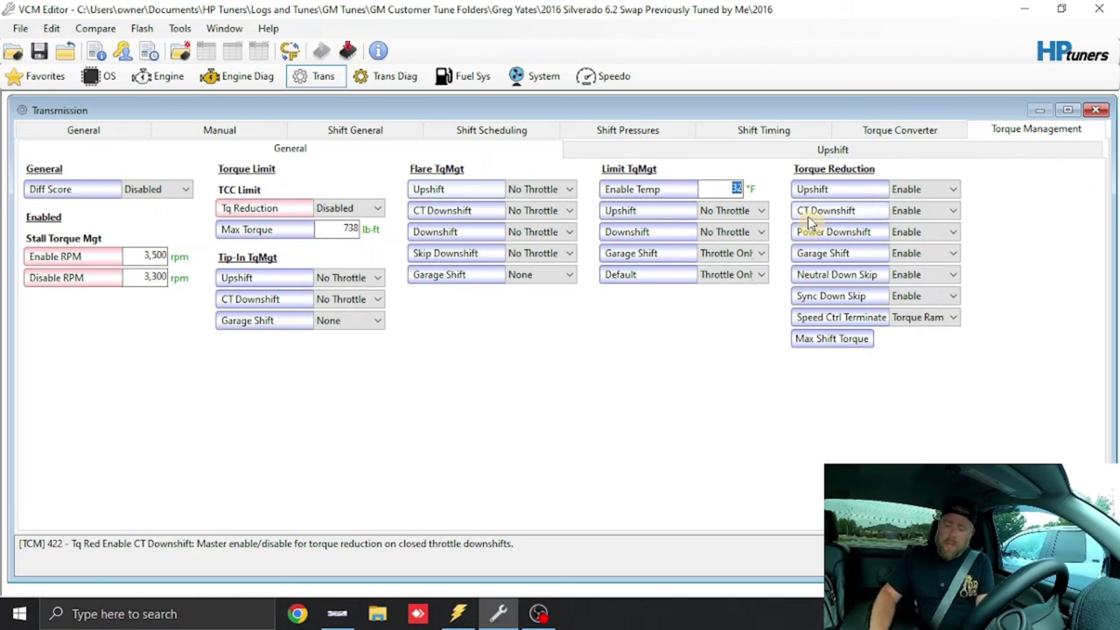
{"action": "type", "text": "493"}
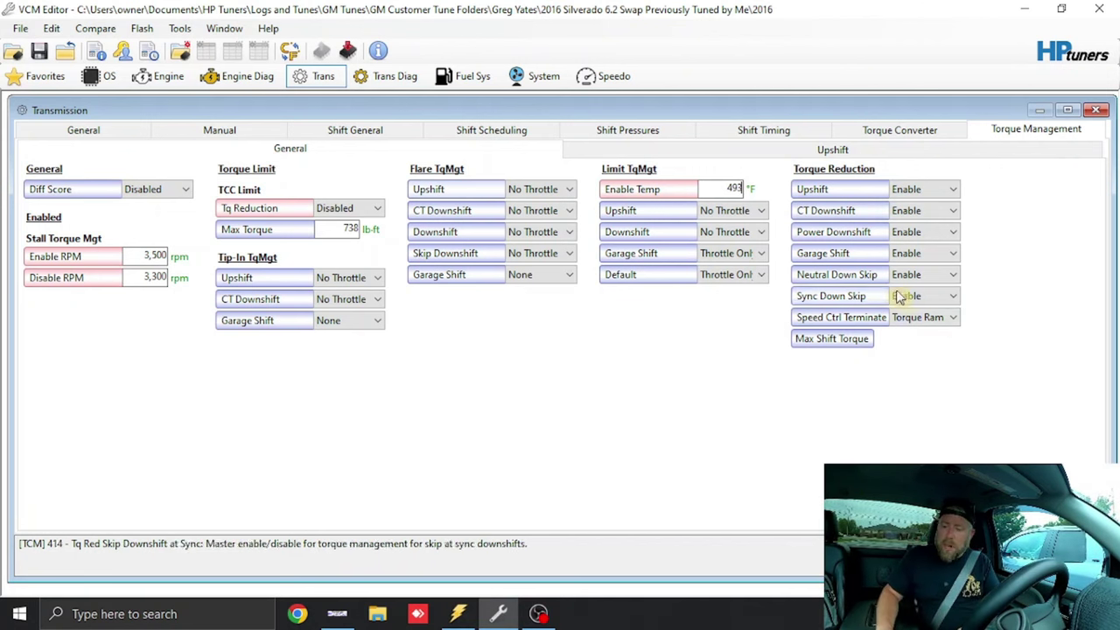
Set the Speed Ctrl Terminate mode under Torque Reduction to Immediate
{"action": "left_click", "coordinate": [927, 329]}
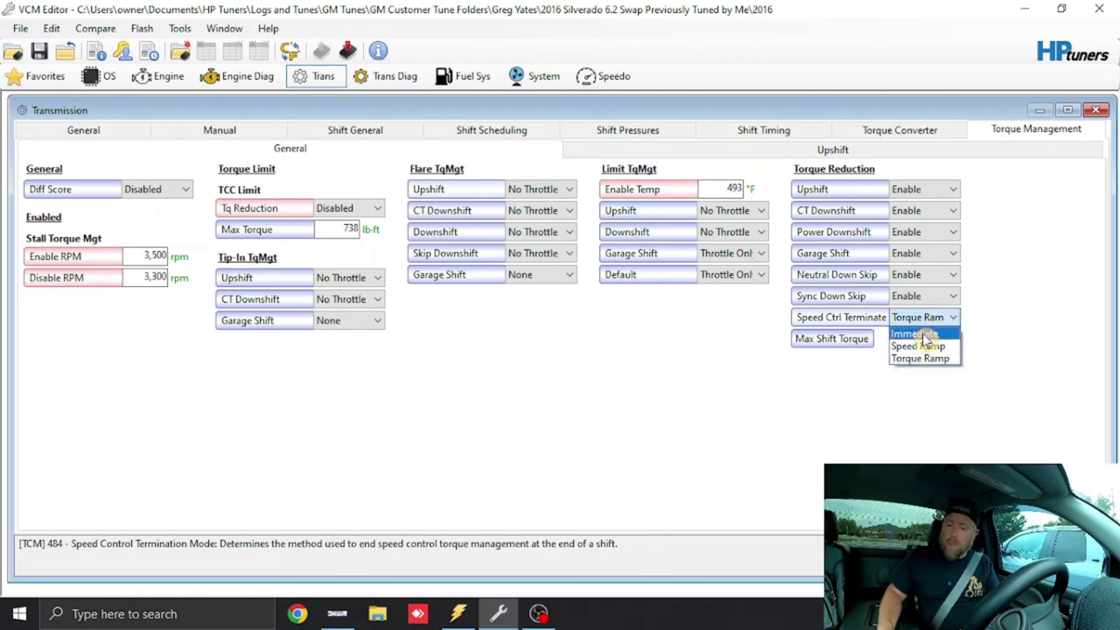
{"action": "left_click", "coordinate": [926, 333]}
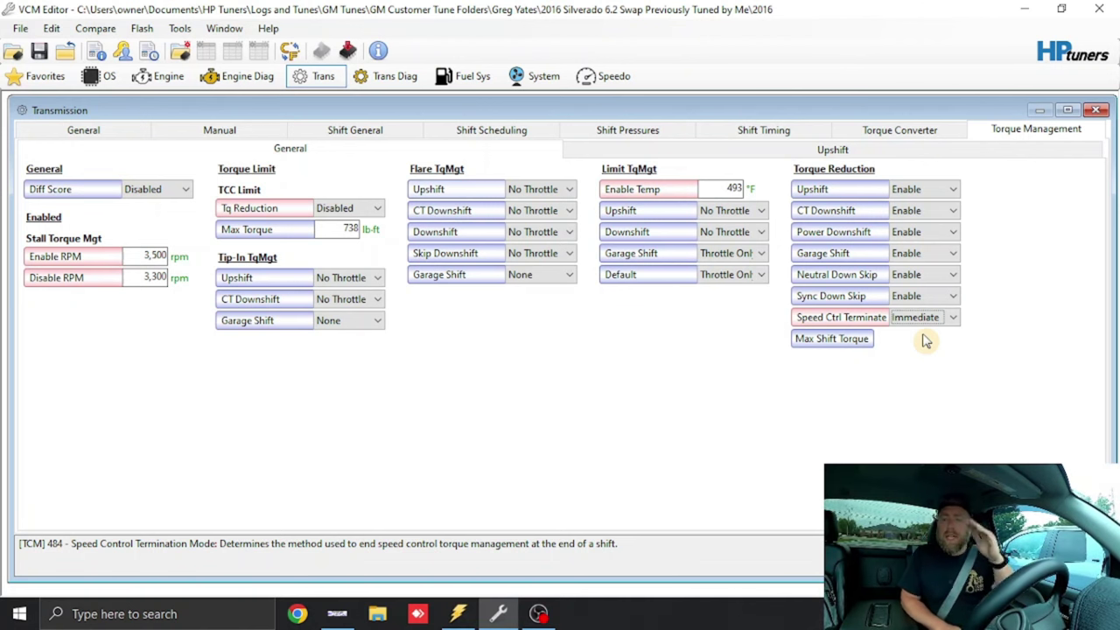
Save the tune as a new file named "2016 Silverado 6.2 Swap Mod BTR Intake Trans Tuning Street 5 Stall Converter"
{"action": "left_click", "coordinate": [20, 28]}
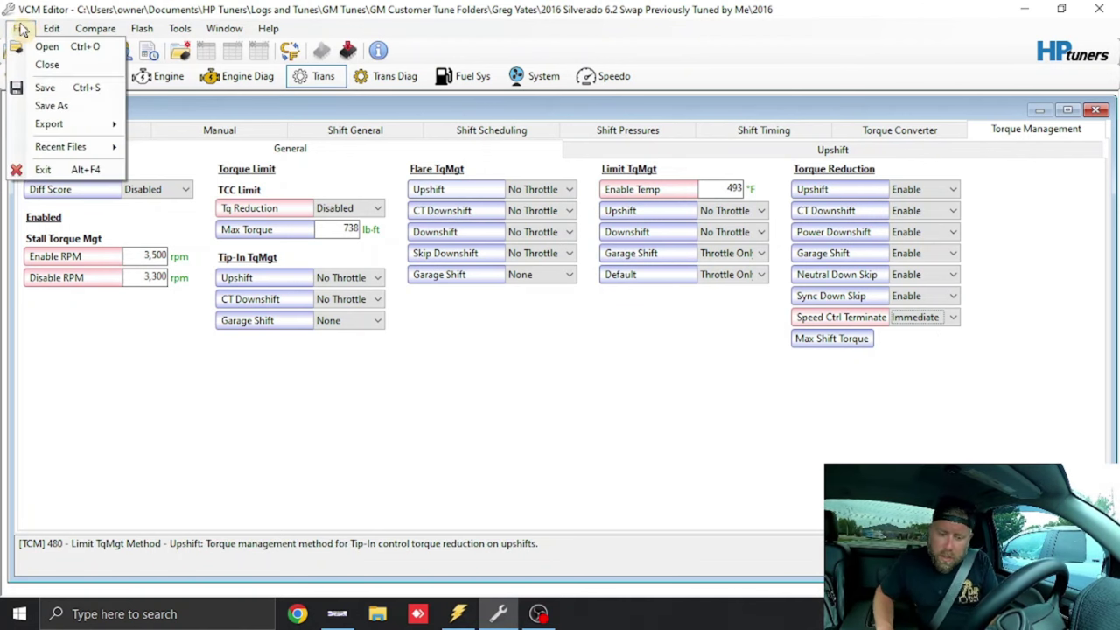
{"action": "left_click", "coordinate": [70, 104]}
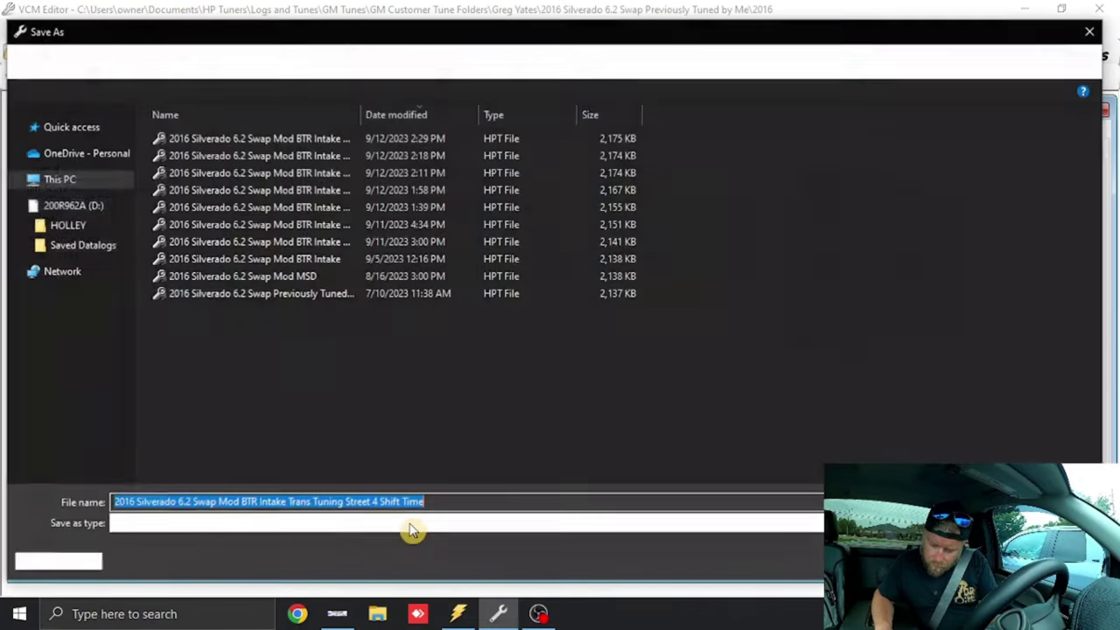
{"action": "left_click_drag", "start_coordinate": [372, 504], "coordinate": [486, 505]}
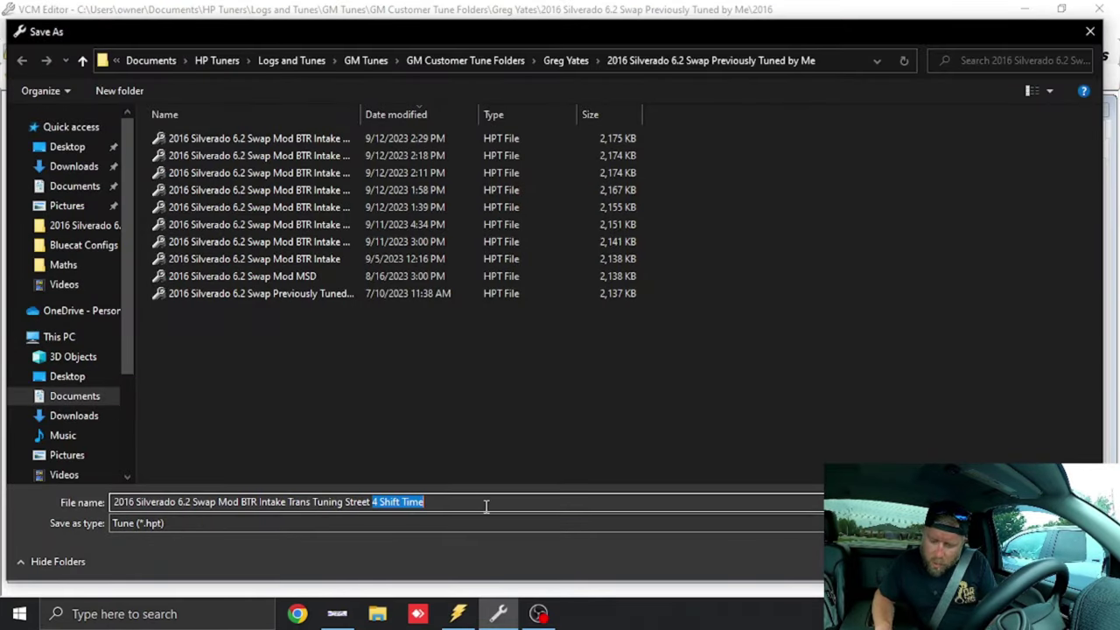
{"action": "type", "text": "44"}
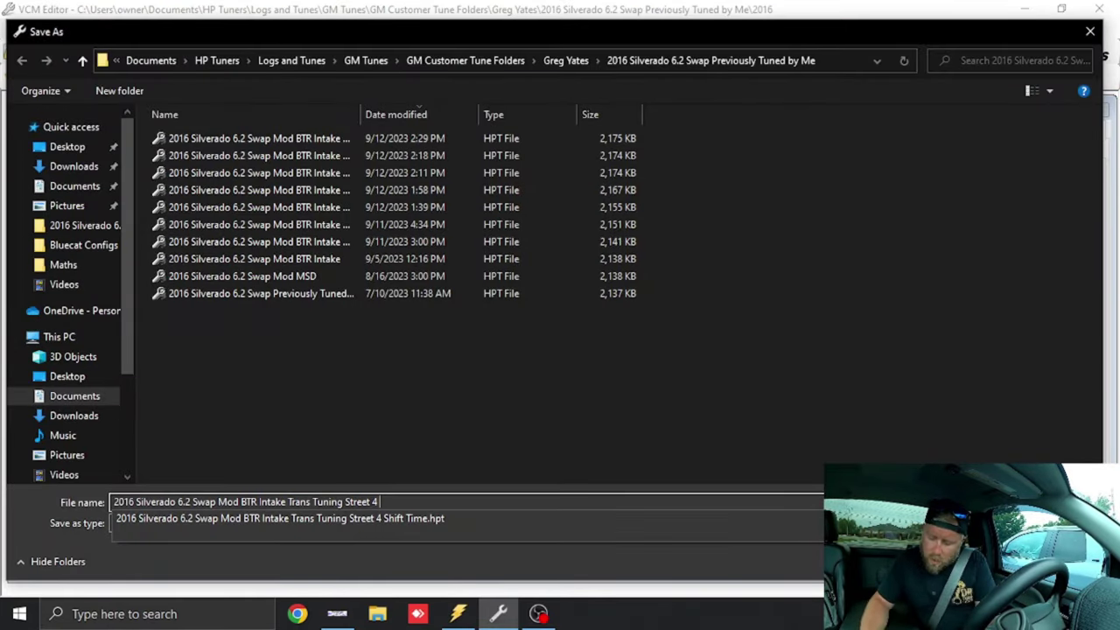
{"action": "key", "text": "BackSpace"}
{"action": "key", "text": "BackSpace"}
{"action": "type", "text": "5"}
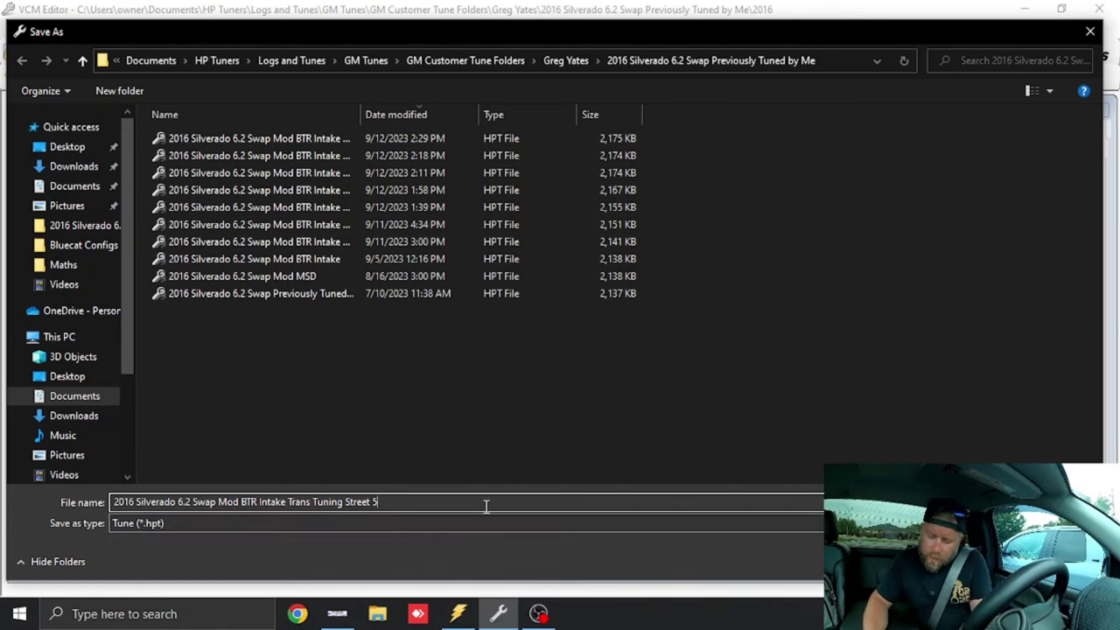
{"action": "type", "text": " Sta"}
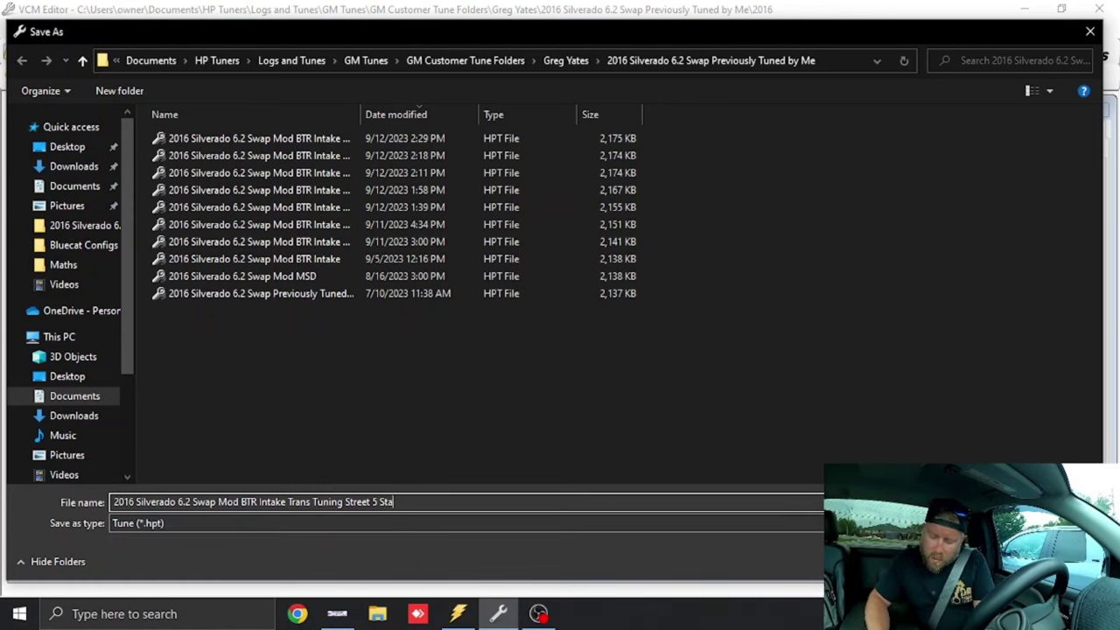
{"action": "type", "text": "ll Conv"}
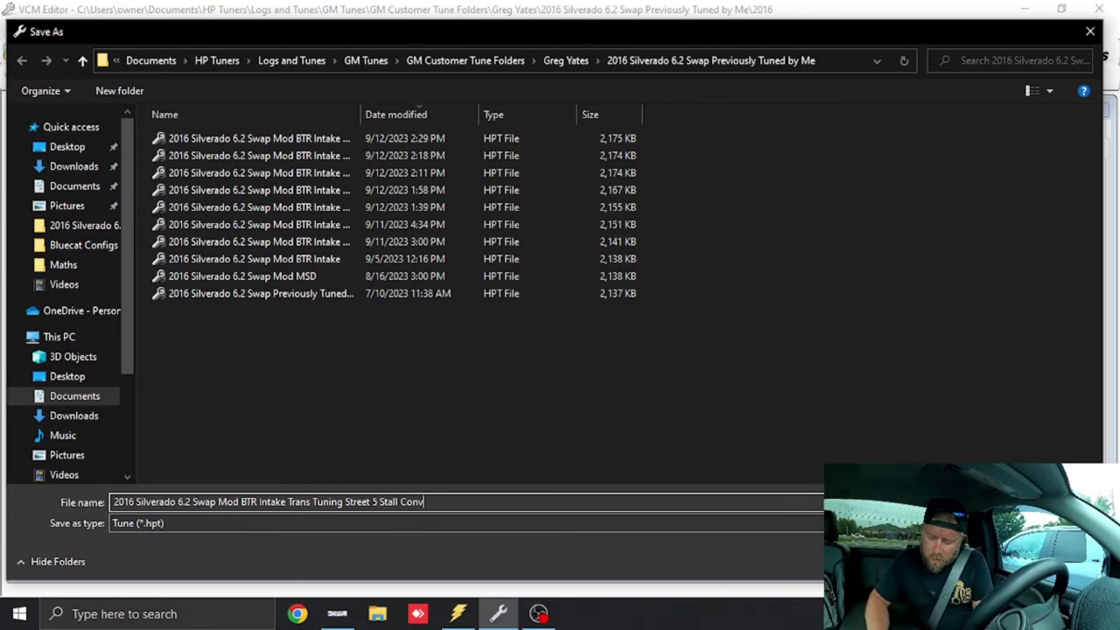
{"action": "type", "text": "erter"}
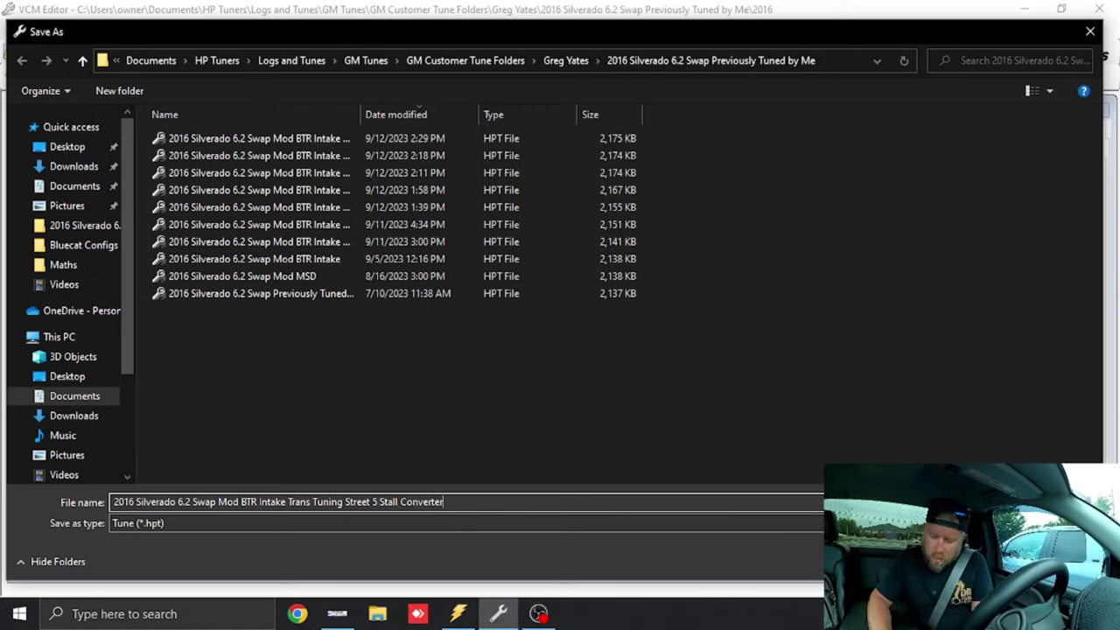
{"action": "key", "text": "Return"}
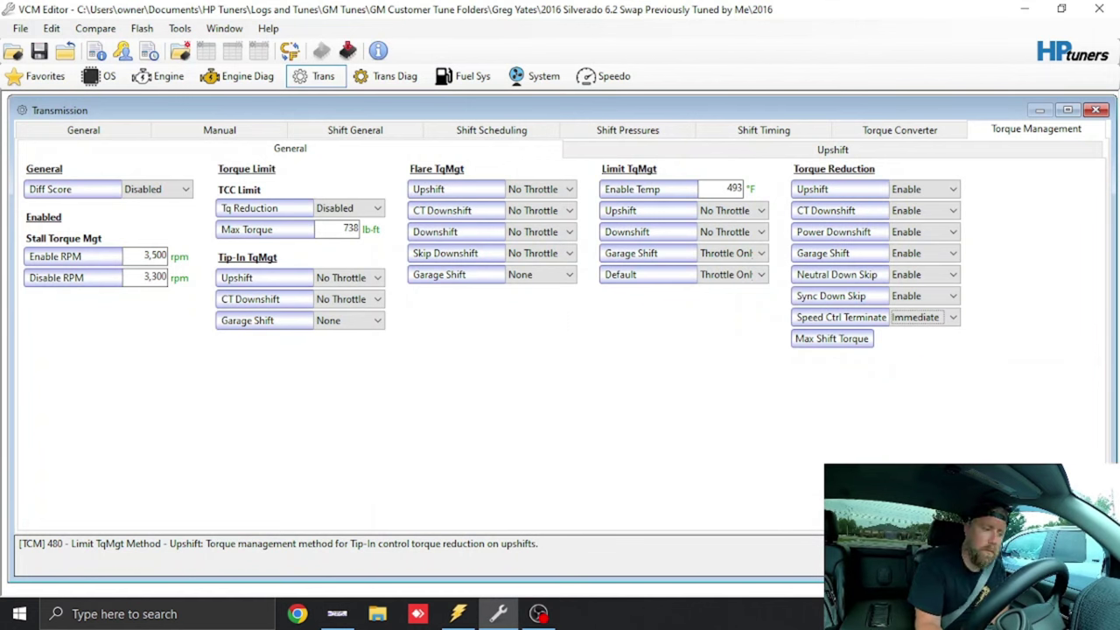
Write only the calibration to the T43 TCM, with the E92 ECM set to Do Not Write, and close the Vehicle Writer when finished
{"action": "left_click", "coordinate": [347, 50]}
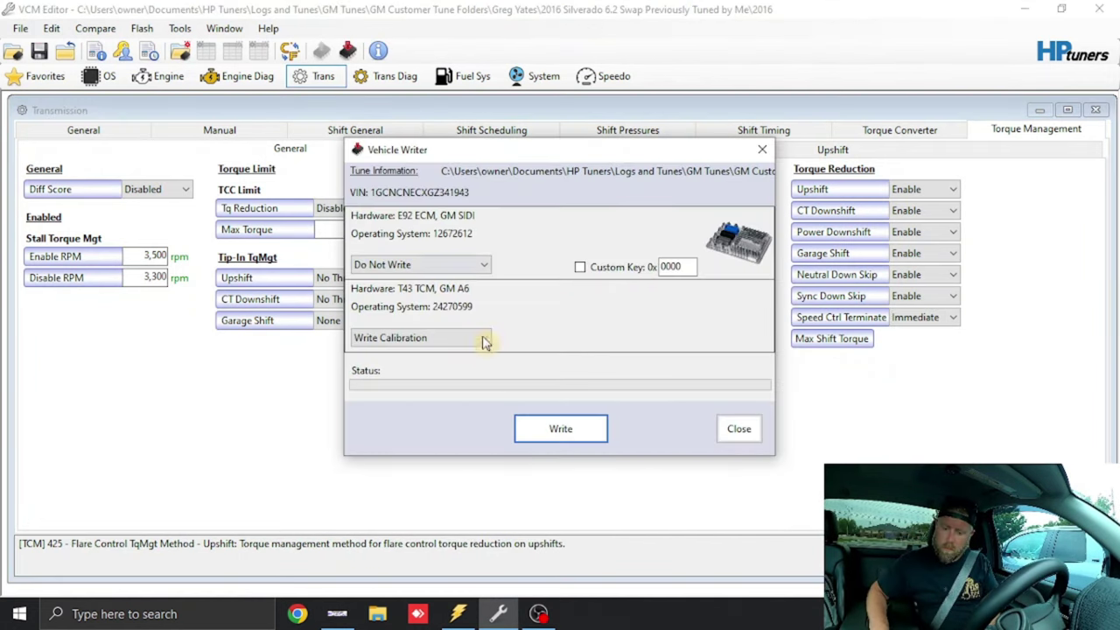
{"action": "left_click", "coordinate": [560, 429]}
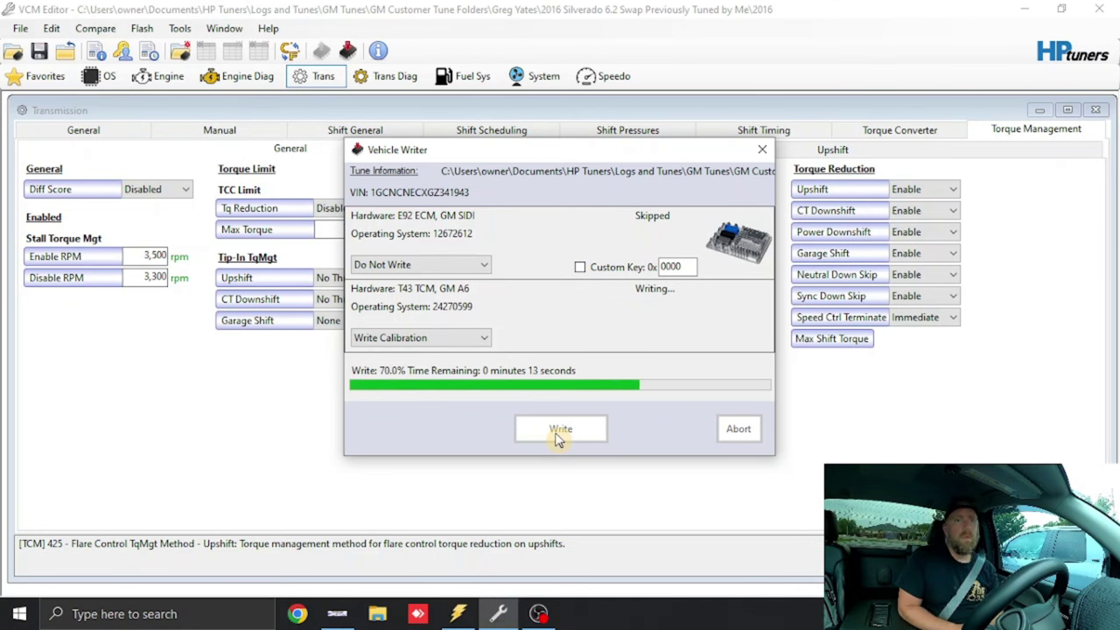
{"action": "left_click", "coordinate": [743, 432]}
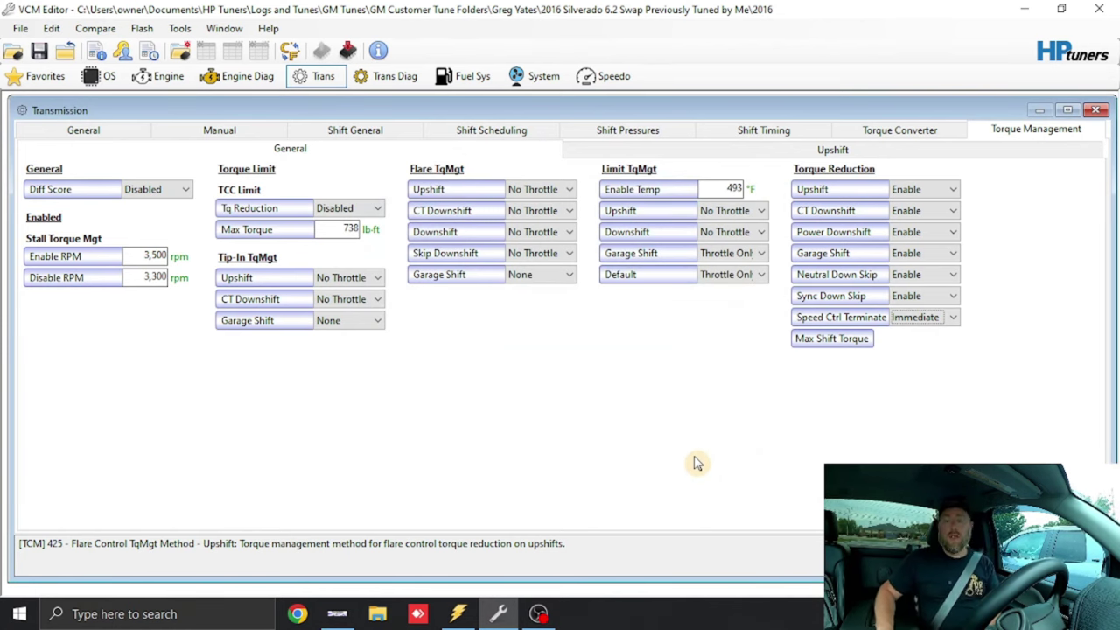
Check the live transmission shift times, TCC slip and TCC line pressure in VCM Scanner, and bring up the torque converter settings in VCM Editor
{"action": "left_click", "coordinate": [464, 617]}
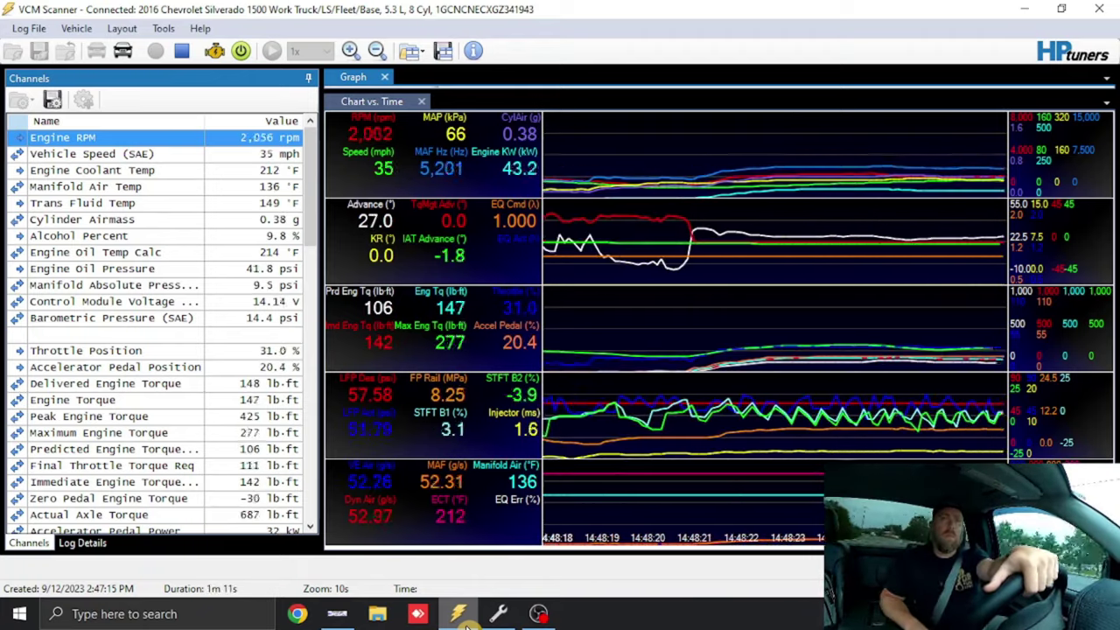
{"action": "left_click", "coordinate": [498, 613]}
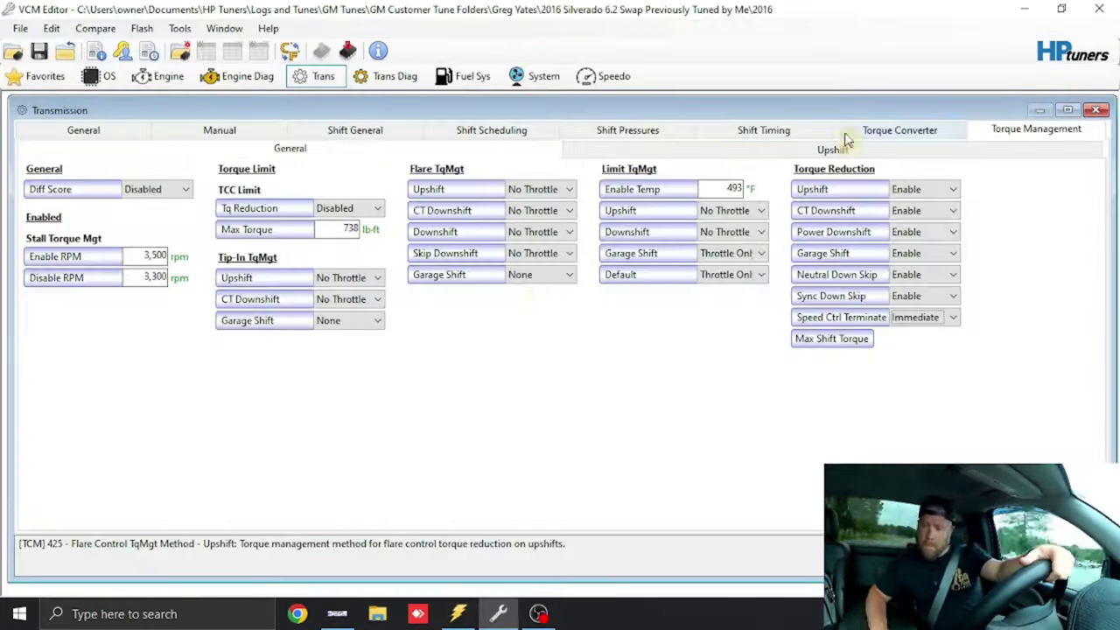
{"action": "left_click", "coordinate": [853, 131]}
{"action": "left_click", "coordinate": [456, 613]}
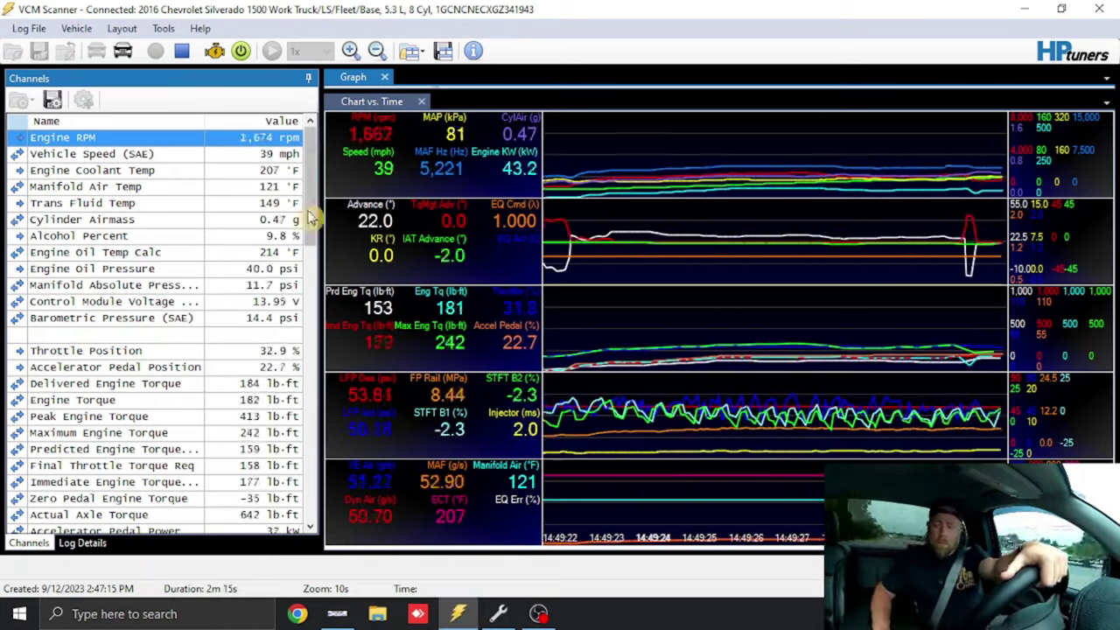
{"action": "left_click_drag", "start_coordinate": [311, 188], "coordinate": [308, 525]}
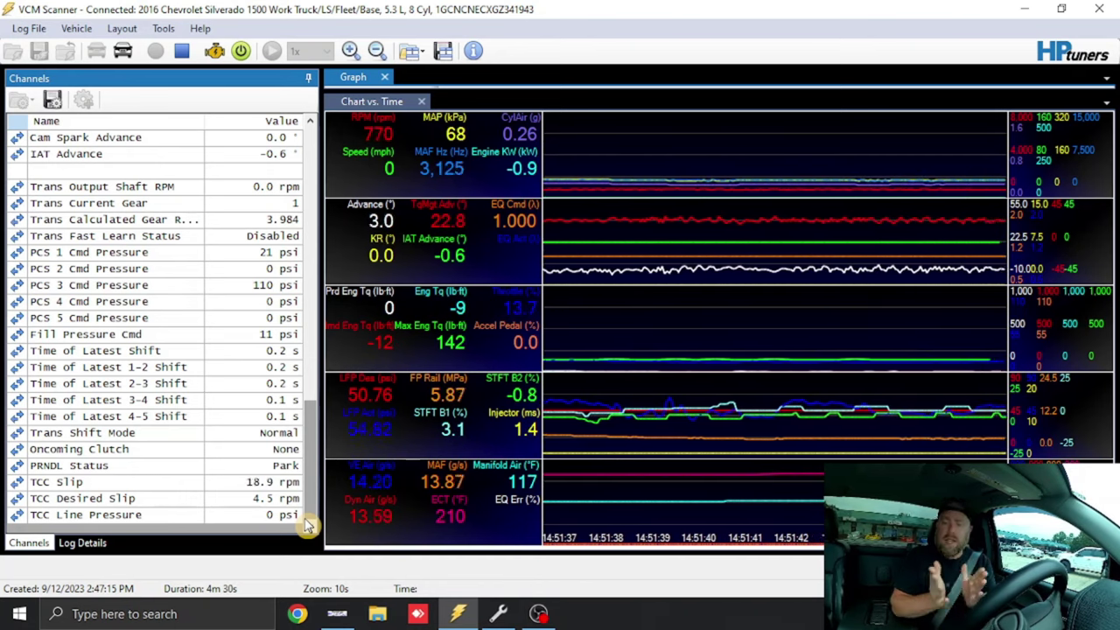
Back in VCM Editor, set the TCC pressure Regulator Gain to 1.5
{"action": "left_click", "coordinate": [498, 614]}
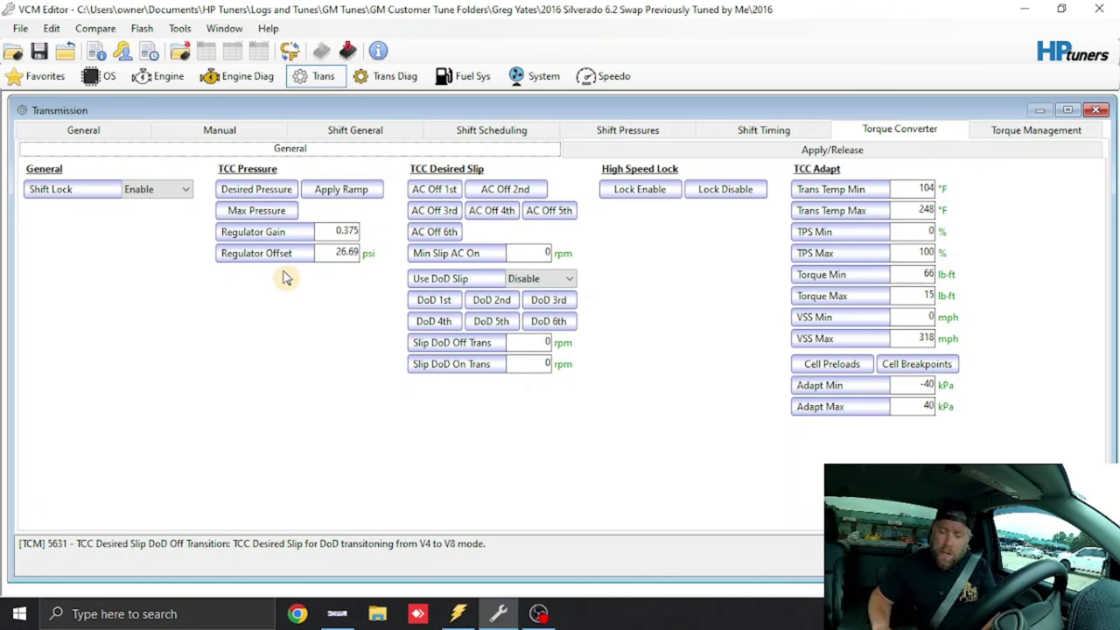
{"action": "left_click", "coordinate": [336, 232]}
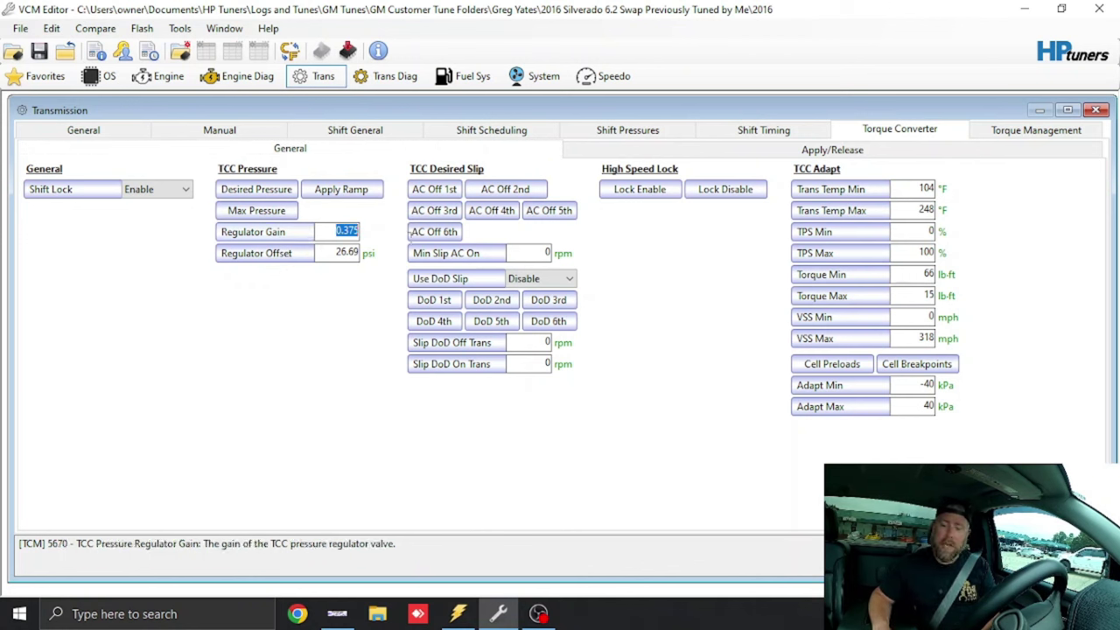
{"action": "type", "text": "1"}
{"action": "key", "text": "Return"}
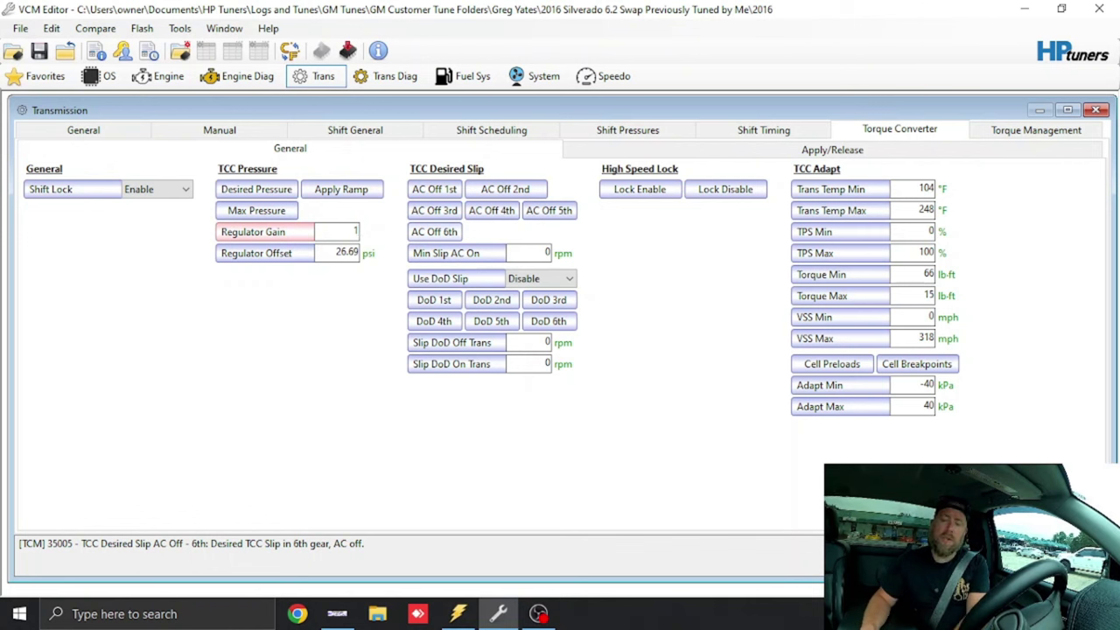
{"action": "type", "text": ".5"}
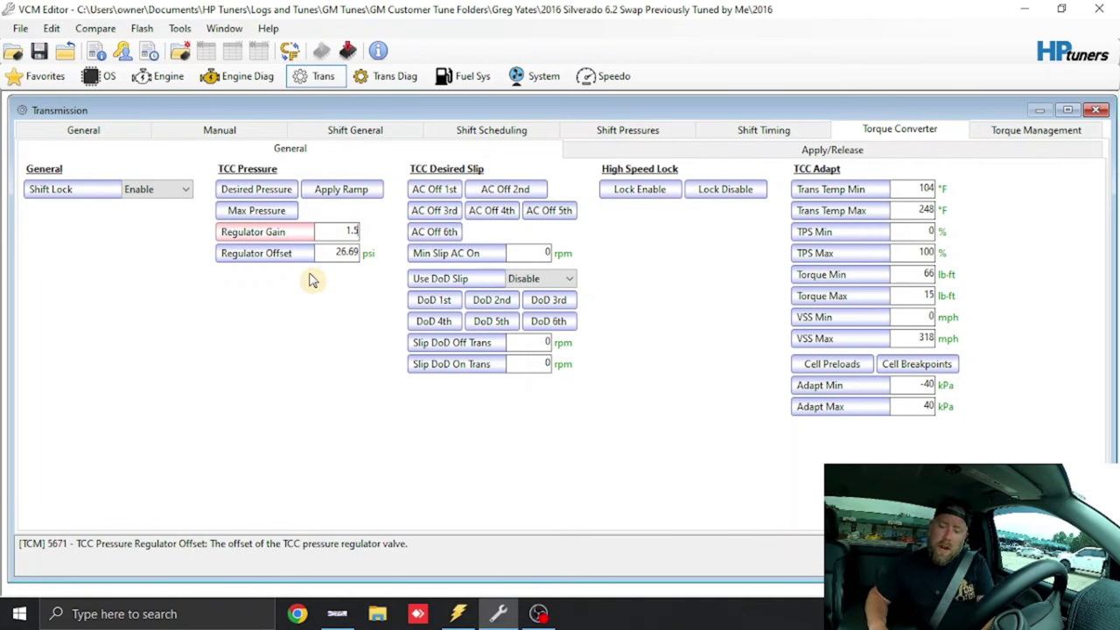